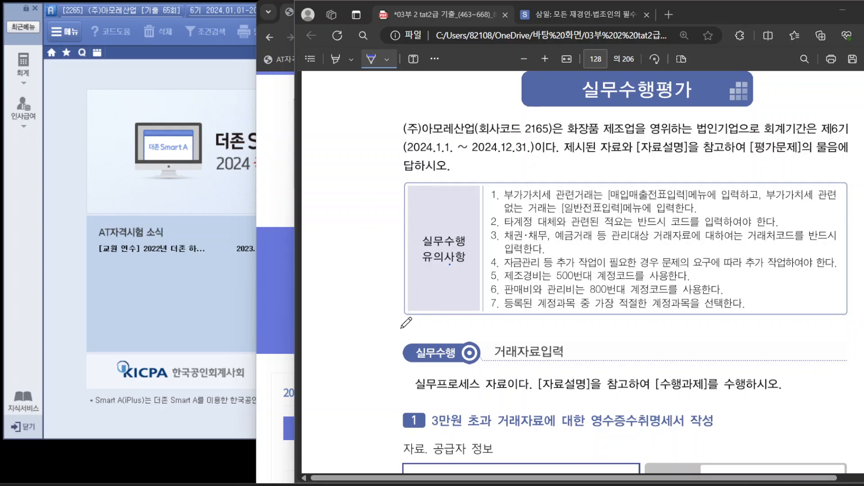
Switch to the KICPA AT exam site, dismiss its notice banner and view the 교육용프로그램 다운로드 page.
key(alt+Tab)
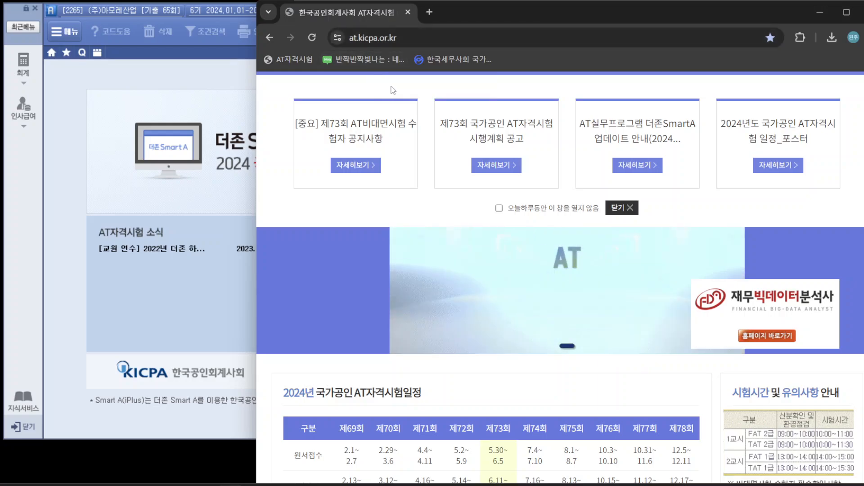
click(617, 208)
scroll(644, 243, down, 5)
scroll(650, 233, down, 4)
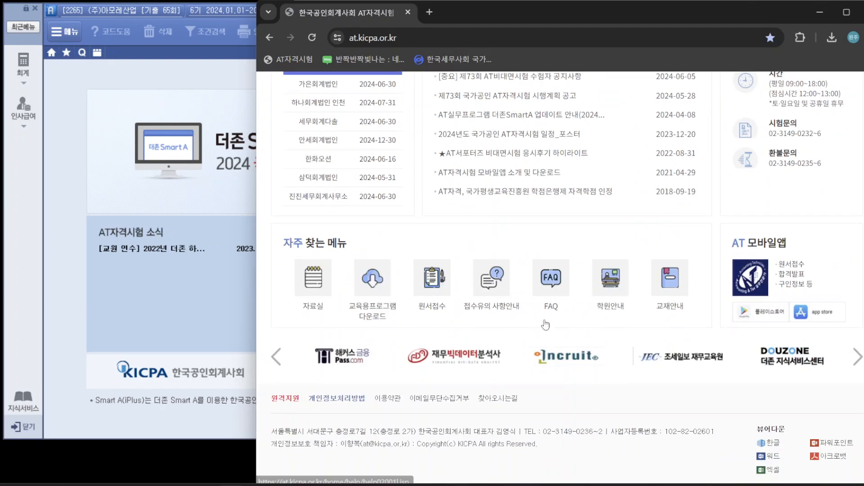
click(373, 288)
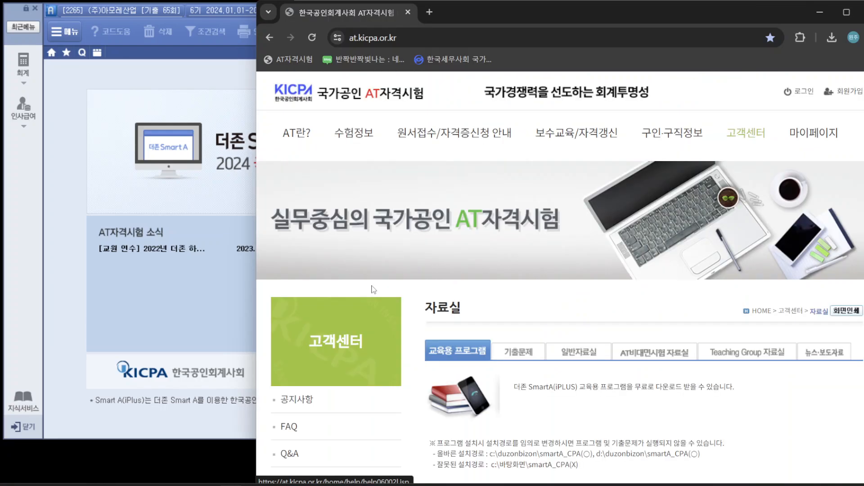
scroll(598, 311, down, 4)
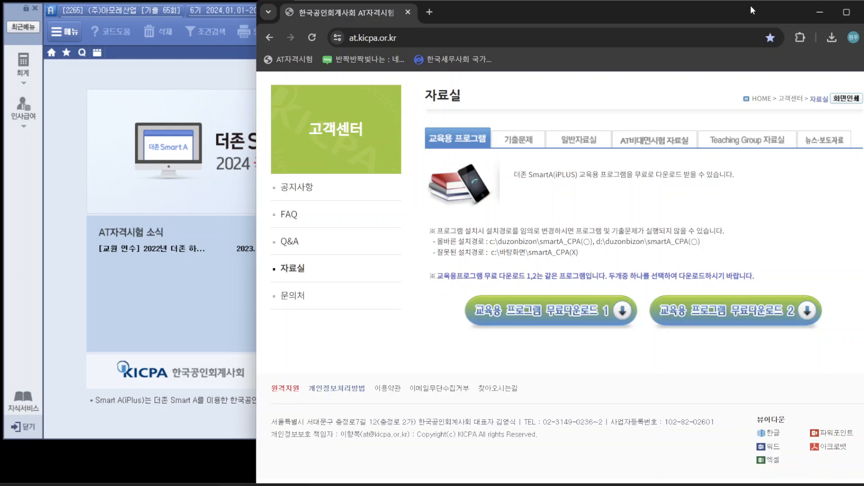
Minimize both browser windows and point out the program shortcut on the desktop.
click(823, 16)
click(839, 15)
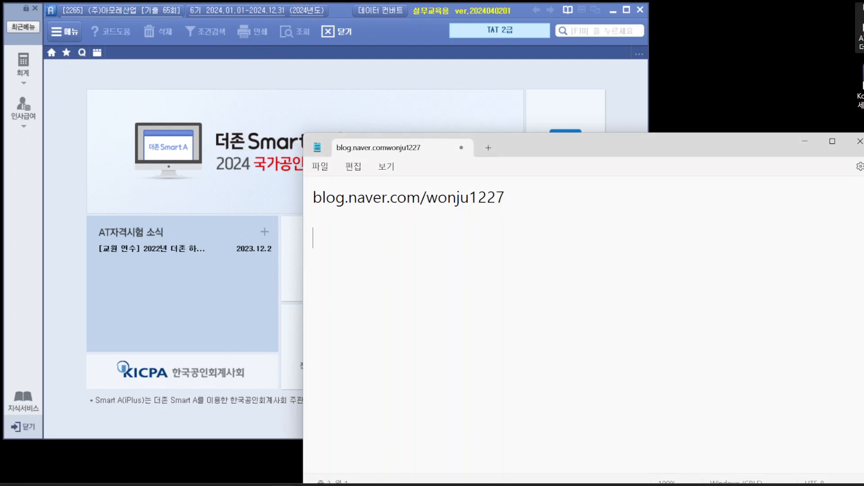
drag(817, 12, 863, 46)
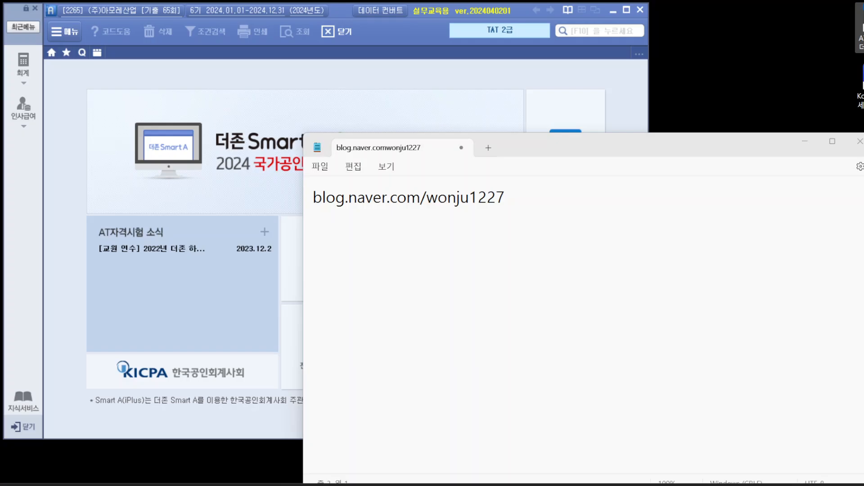
click(862, 43)
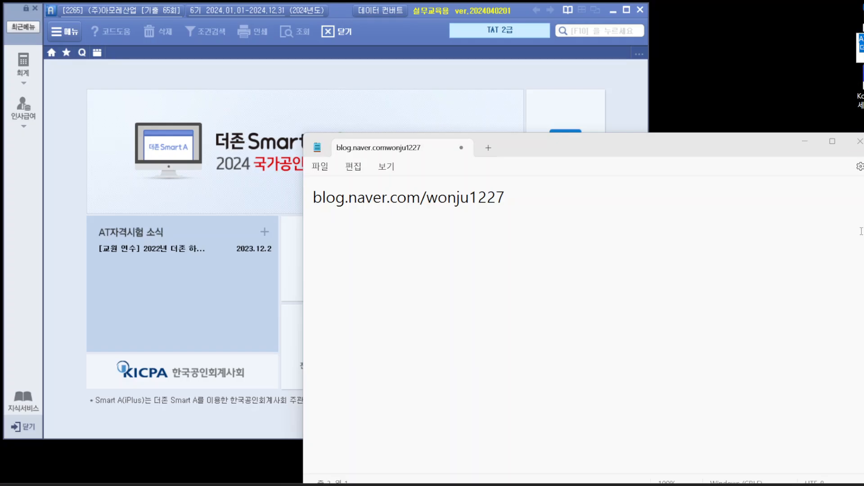
click(422, 314)
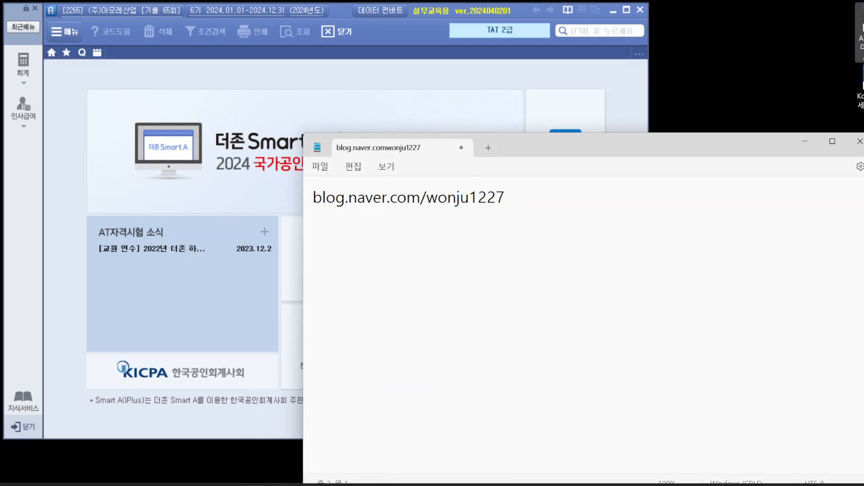
Bring up the Samil site and view the 백데이터 list in the 제품몰's AT수험서 자료실.
click(256, 485)
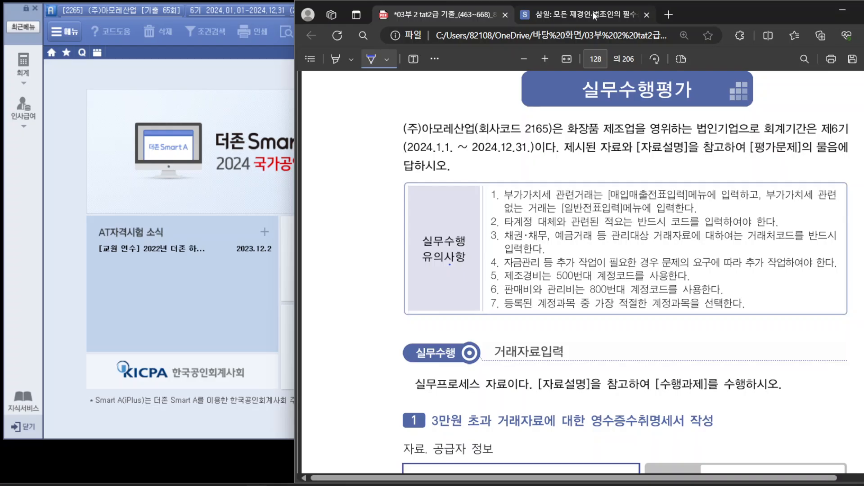
click(593, 11)
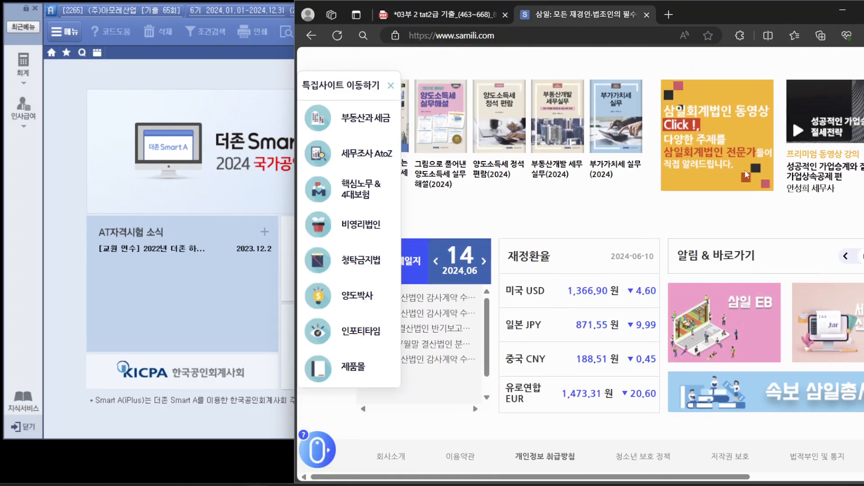
scroll(746, 175, up, 10)
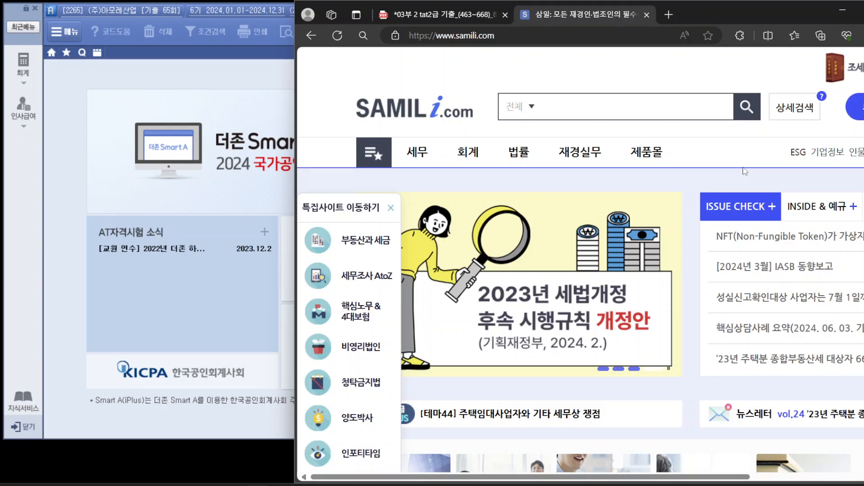
click(640, 154)
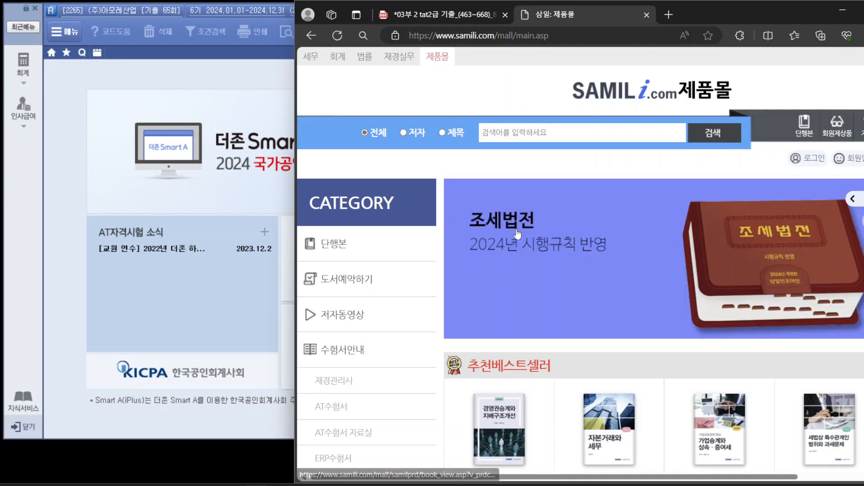
scroll(386, 270, down, 4)
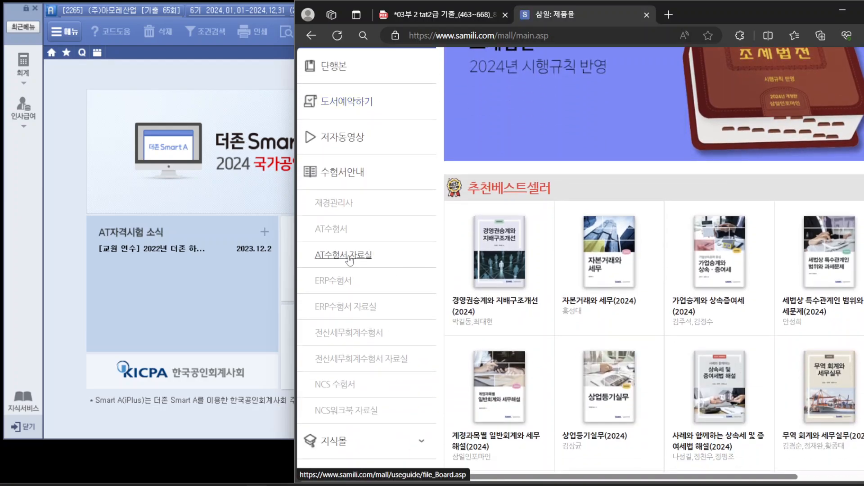
click(350, 259)
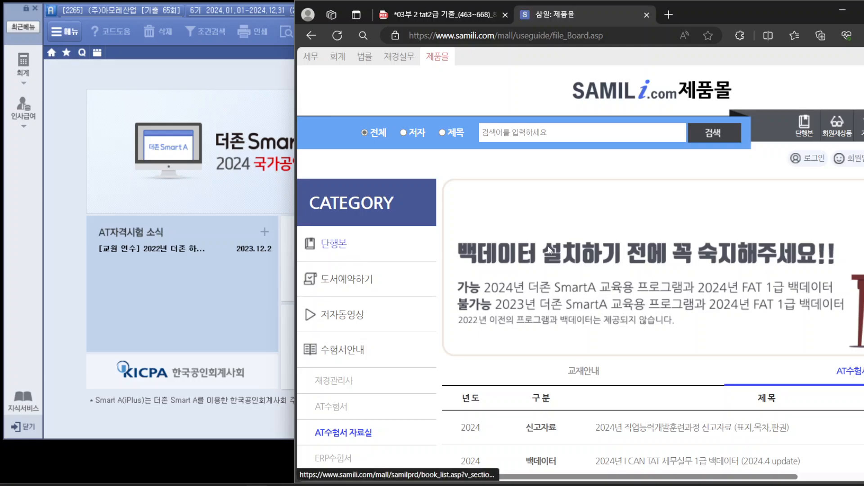
scroll(827, 237, down, 4)
scroll(827, 237, down, 3)
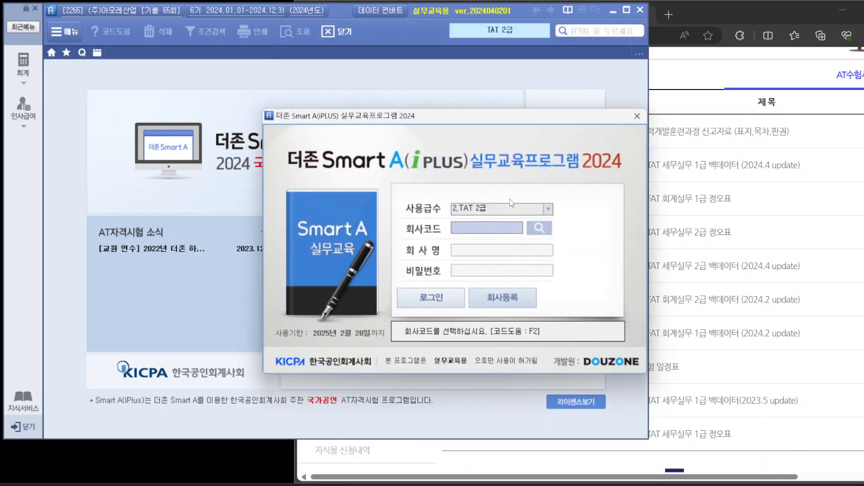
Look through the company code list from the Smart A login window, closing both windows without choosing a company.
click(538, 230)
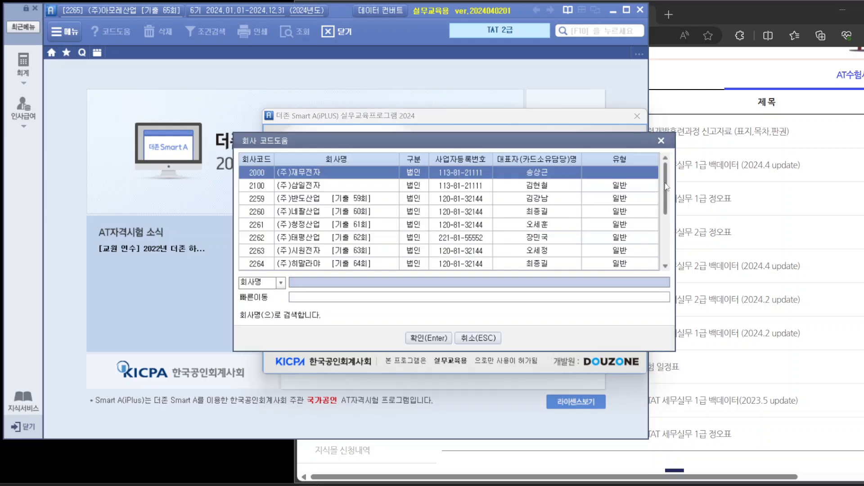
drag(665, 188, 668, 167)
click(660, 141)
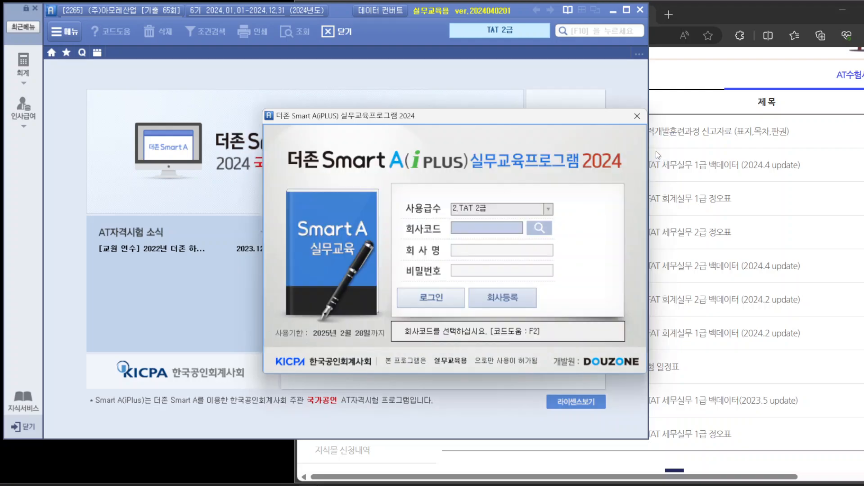
click(637, 116)
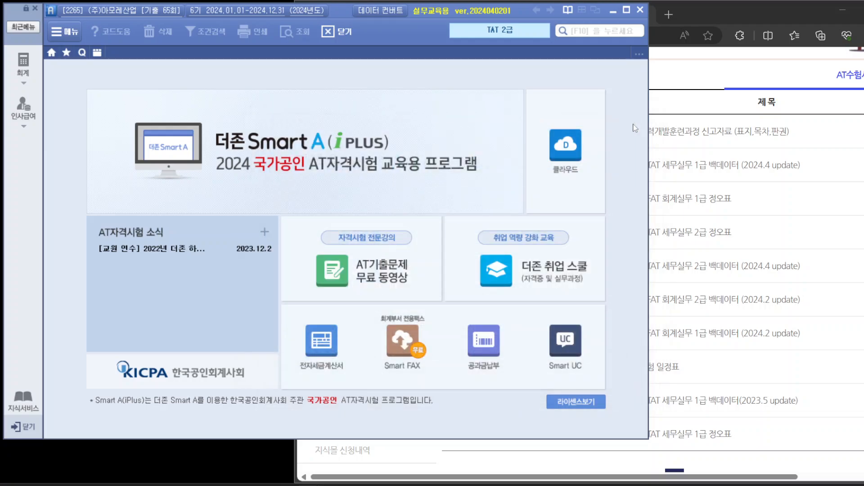
Show the memo over the browser and highlight the blog address written in it.
click(741, 13)
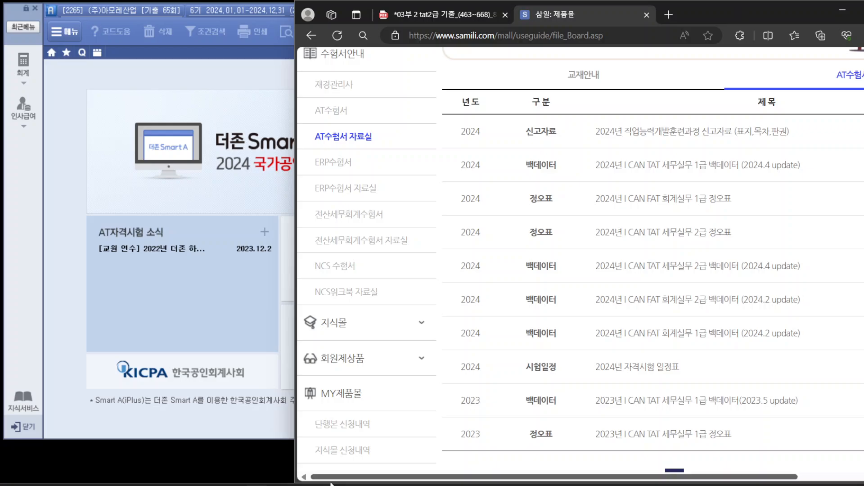
click(296, 485)
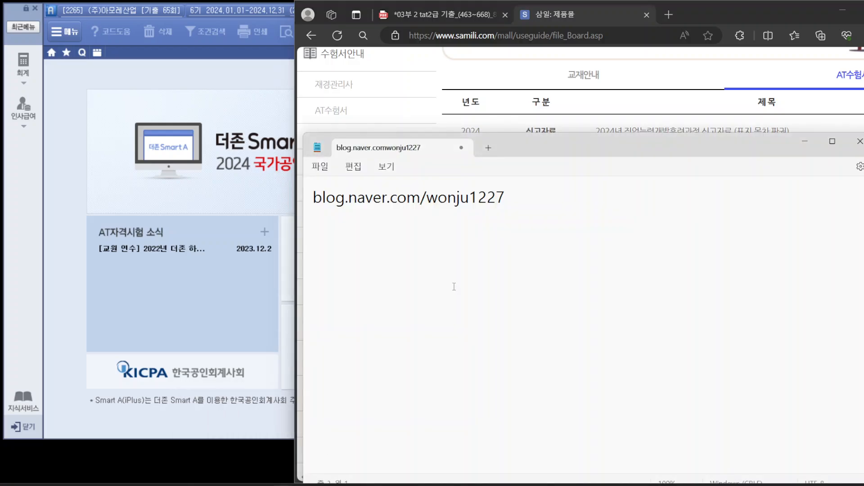
drag(310, 201, 530, 195)
click(532, 195)
click(659, 80)
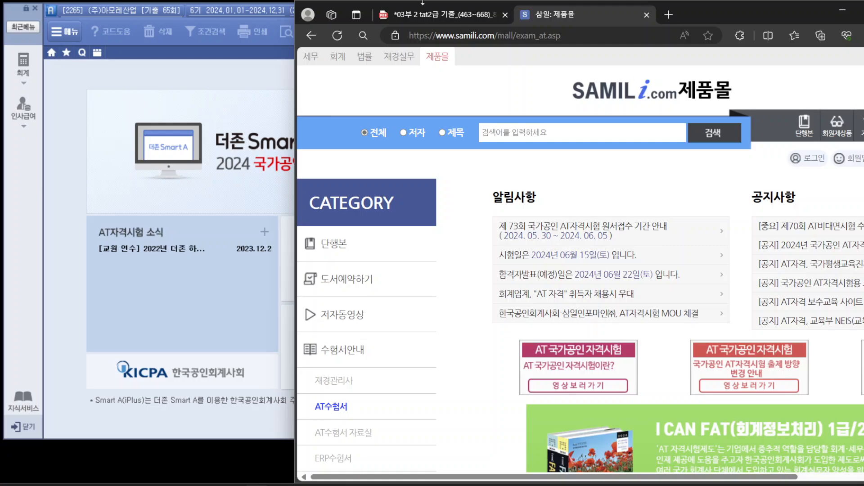
Show the 03부 2 tat2급 exam PDF, switch to Smart A and display the full 회계 menu.
click(422, 14)
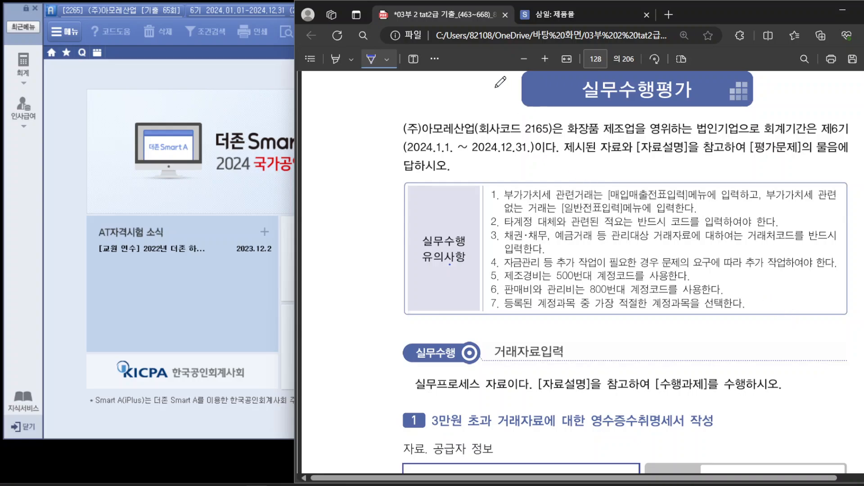
click(211, 82)
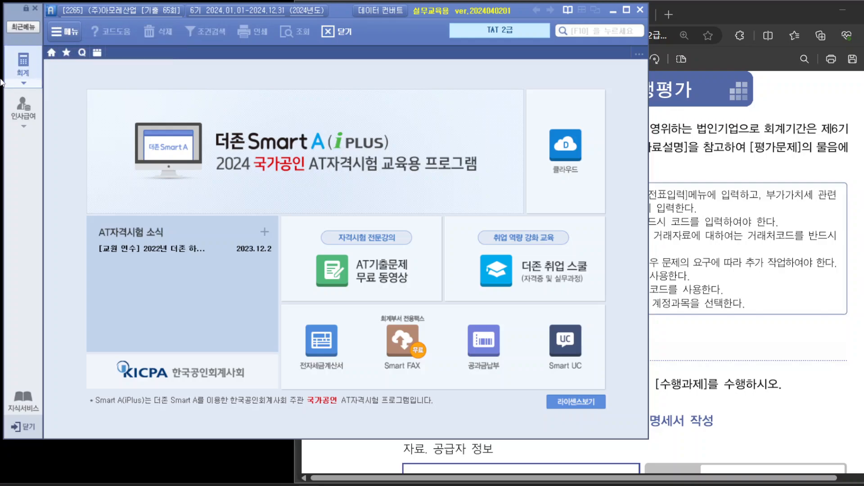
click(20, 67)
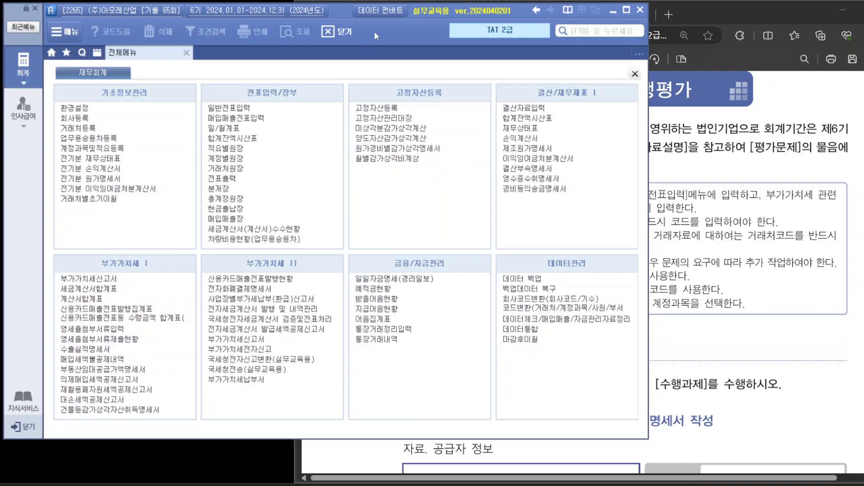
drag(346, 11, 317, 13)
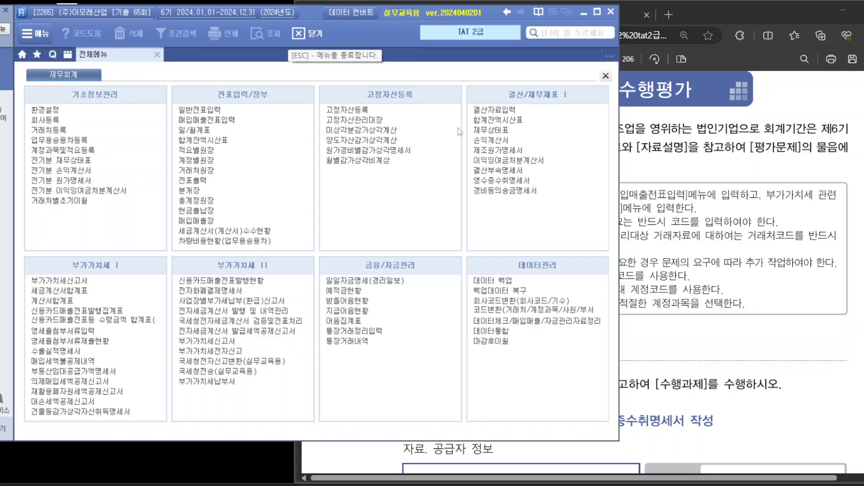
In the exam PDF, circle 원명상회, 200,000 and 1/15 on the receipt, and mark 공장 and '수익적 지출' in the task text.
click(839, 135)
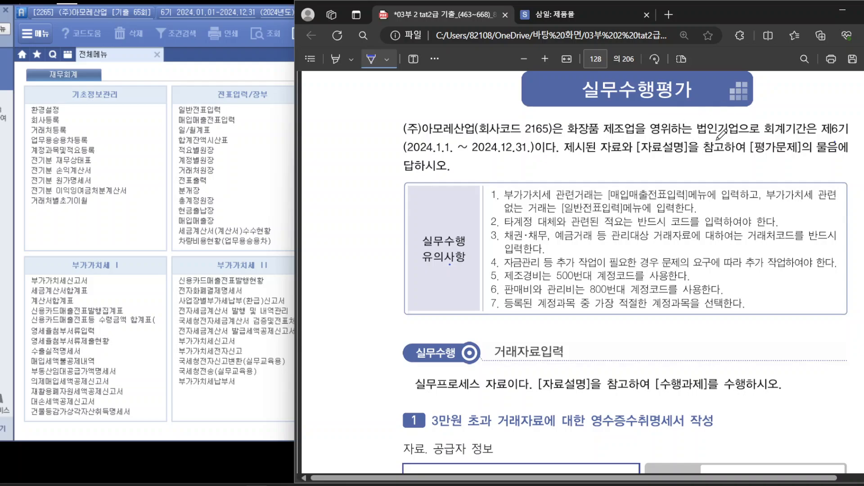
scroll(590, 245, down, 5)
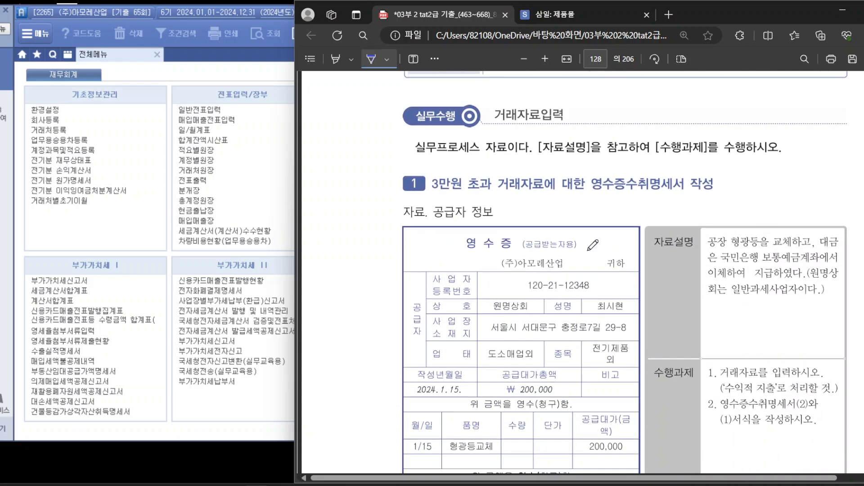
scroll(593, 245, down, 1)
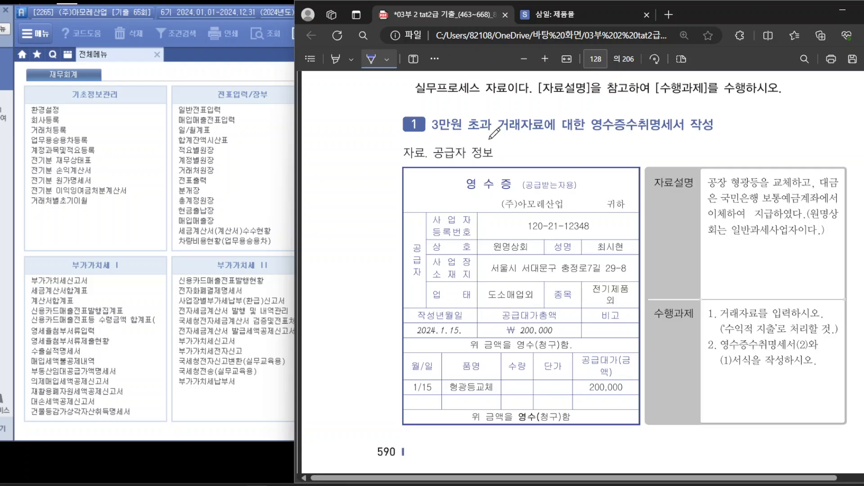
mouse_move(532, 253)
mouse_down()
mouse_move(483, 247)
mouse_move(533, 270)
mouse_up()
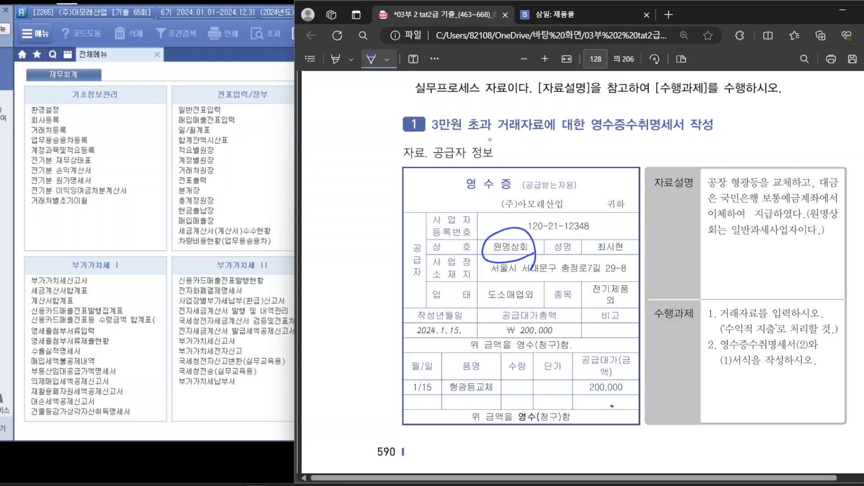
drag(612, 405, 622, 419)
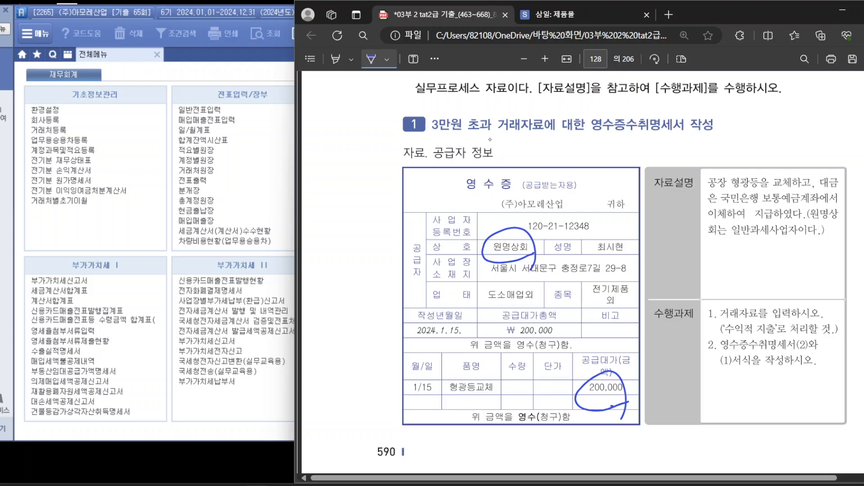
drag(442, 375, 445, 403)
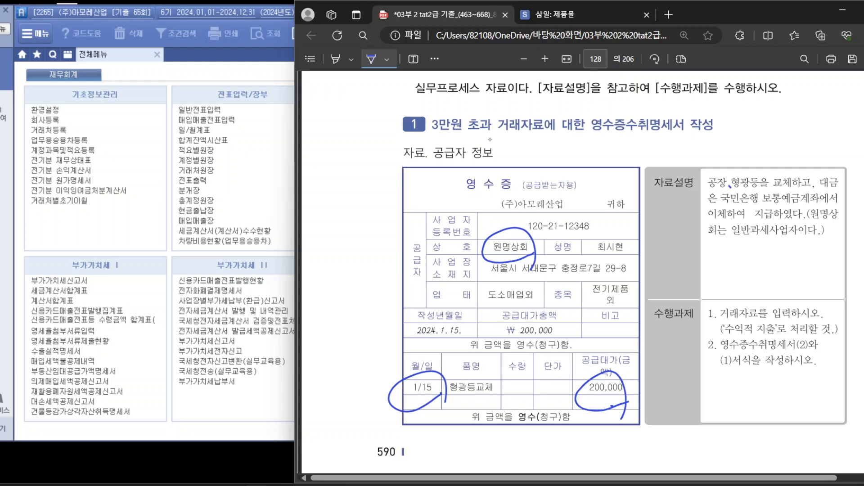
drag(729, 185, 733, 182)
drag(720, 336, 779, 334)
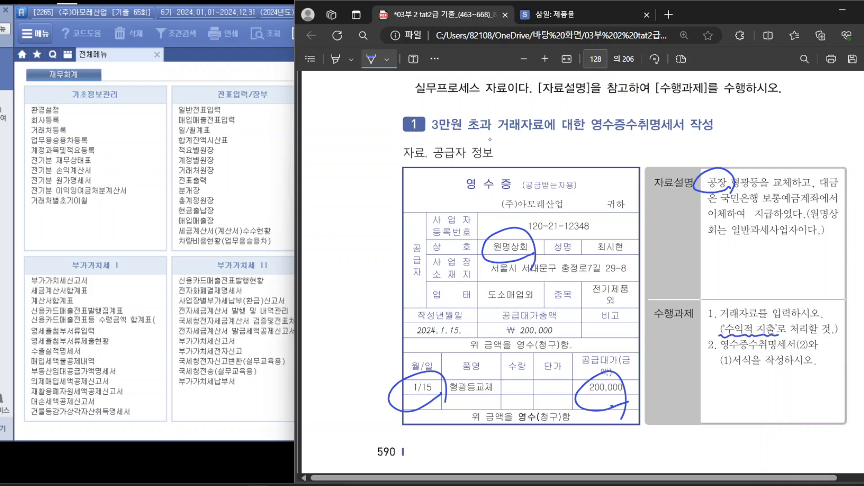
Handwrite the debit side 수선비 (500) with a slash separating debit and credit beneath the 자료설명 text.
drag(740, 246, 734, 281)
mouse_move(645, 252)
mouse_down()
mouse_move(645, 266)
mouse_move(655, 260)
mouse_up()
drag(644, 267, 662, 266)
drag(670, 255, 677, 269)
mouse_move(685, 255)
mouse_down()
mouse_move(685, 269)
mouse_move(684, 263)
mouse_up()
mouse_move(692, 252)
mouse_down()
mouse_move(679, 297)
mouse_move(700, 285)
mouse_up()
drag(705, 277, 710, 295)
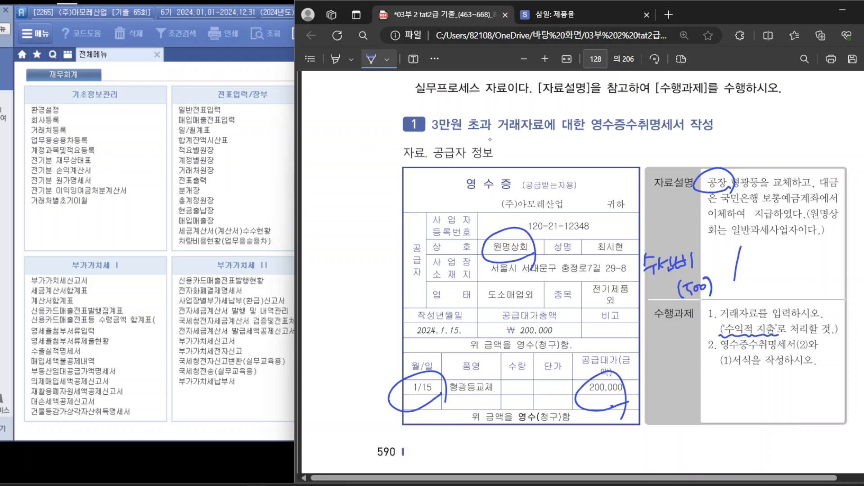
Handwrite the credit side 보통 (국민) after the slash, and put check marks at 공장 and 수행과제 item 2.
drag(711, 157, 727, 152)
mouse_move(751, 252)
mouse_down()
mouse_move(752, 265)
mouse_move(780, 269)
mouse_move(761, 290)
mouse_move(763, 301)
mouse_up()
drag(768, 281, 781, 291)
drag(778, 288, 783, 301)
drag(781, 287, 797, 298)
drag(799, 282, 806, 303)
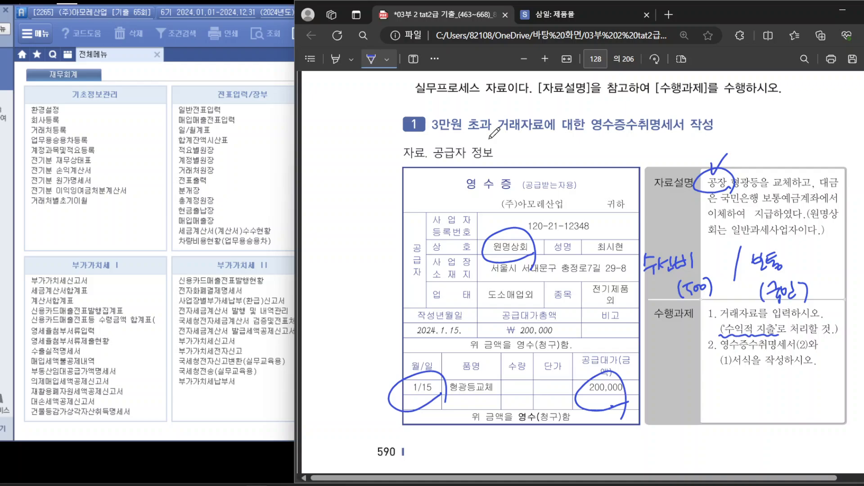
drag(709, 344, 723, 344)
Open 일반전표입력 in Smart A and set the voucher date to January (01), day 15.
click(170, 78)
click(218, 110)
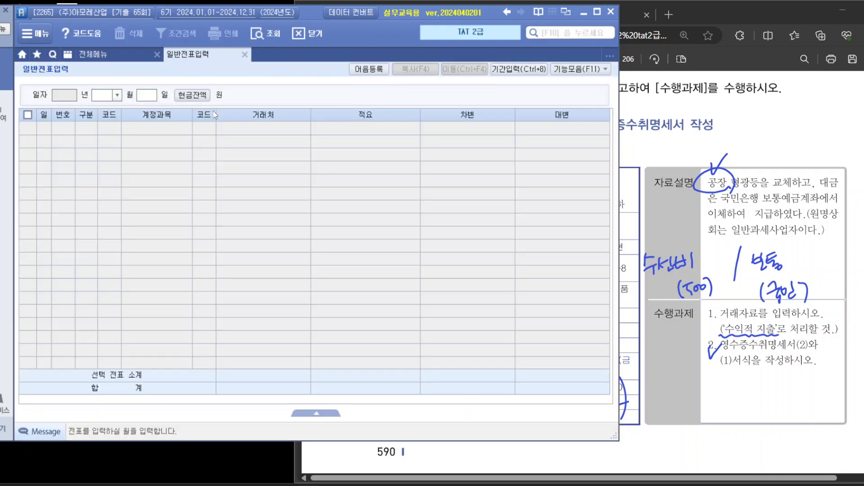
text(01)
key(Return)
text(15)
key(Return)
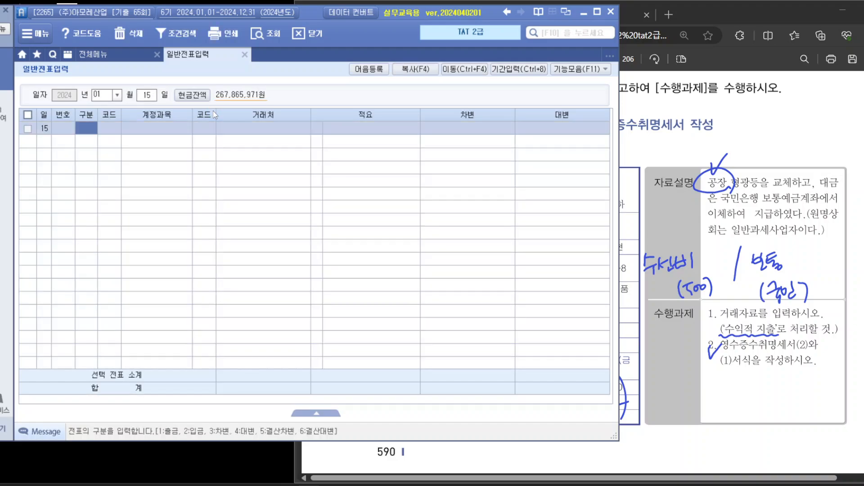
Enter a debit (차변) line for account 520 수선비 with an amount of 200,000, leaving 거래처 and 적요 blank.
text(3)
key(Return)
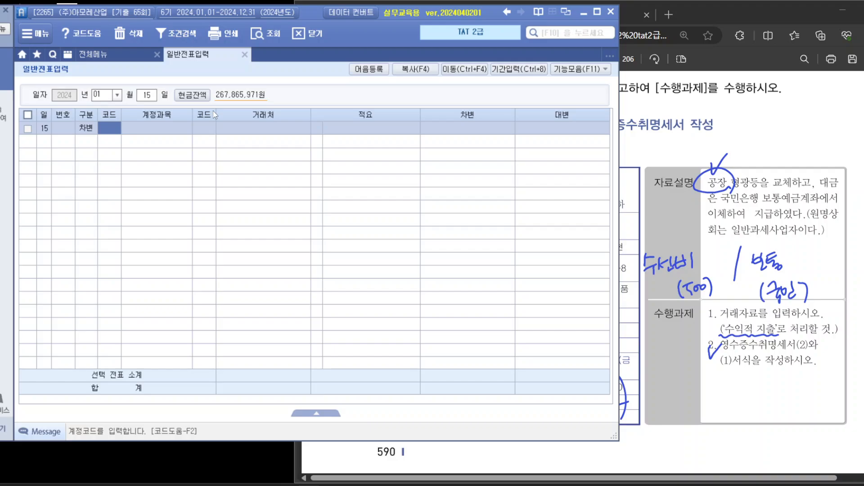
text(수선)
key(Return)
key(Return)
key(Return)
key(Return)
key(Return)
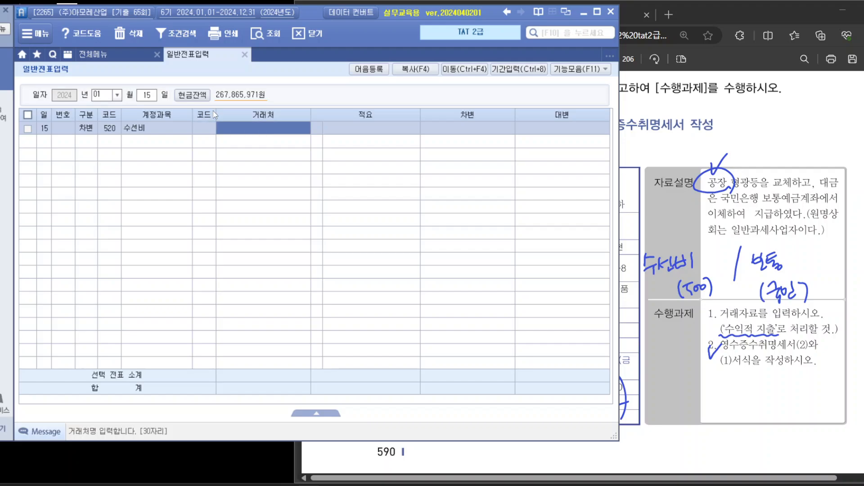
text(2)
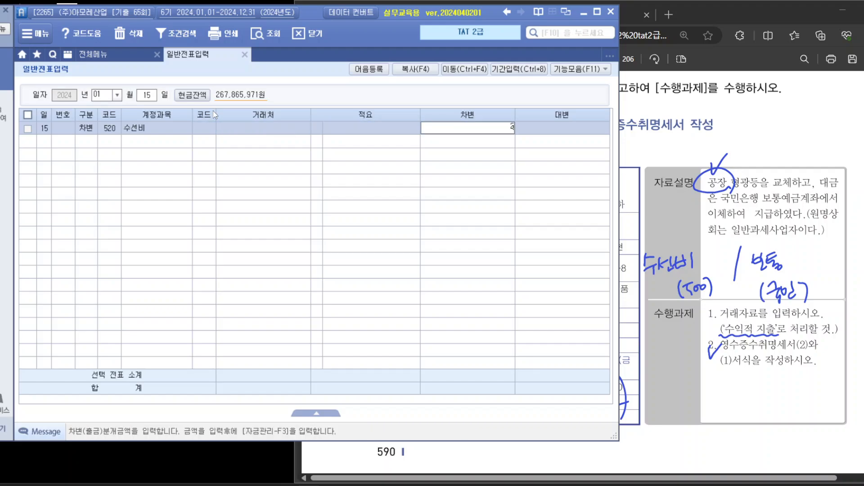
text(00,000)
key(Return)
Enter a credit (대변) line for account 103 보통예금 with 거래처 국민은행(보통) and an amount of 200,000.
text(4)
key(Return)
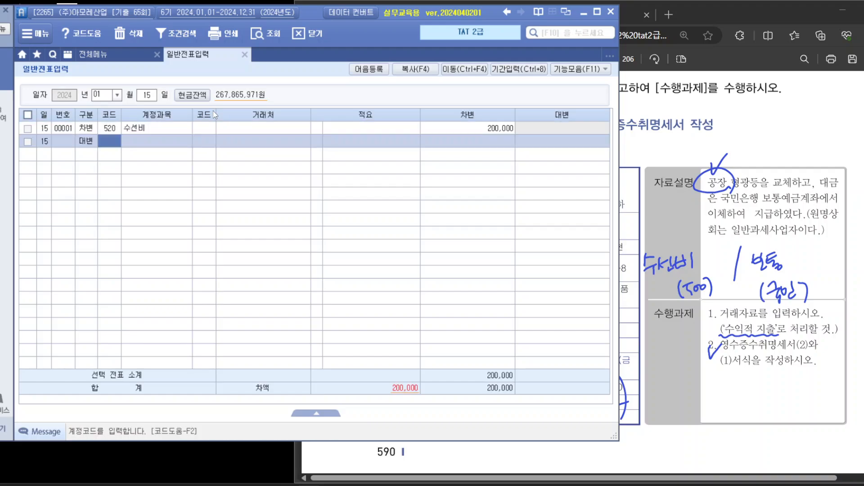
text(103)
key(Return)
text(국민)
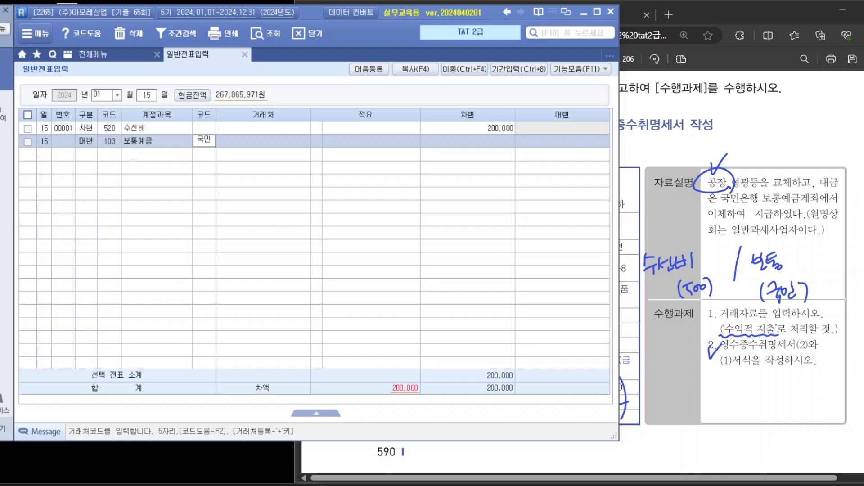
key(Return)
key(Down)
key(Return)
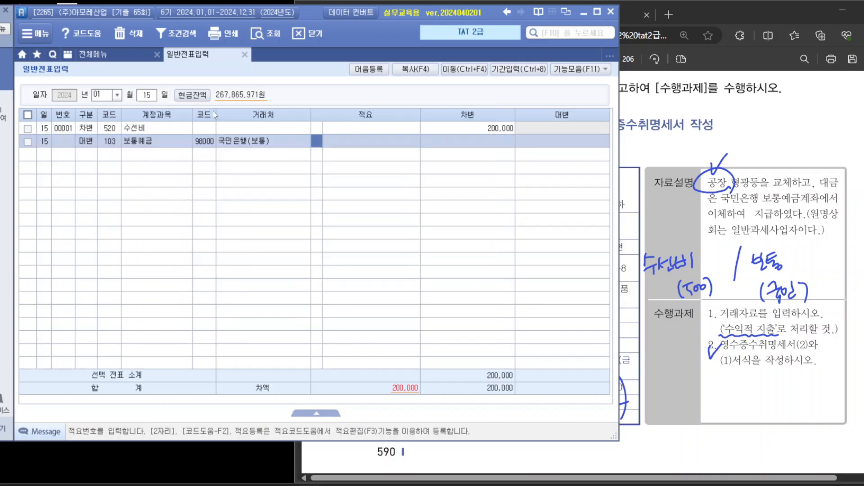
key(Return)
text(2000000)
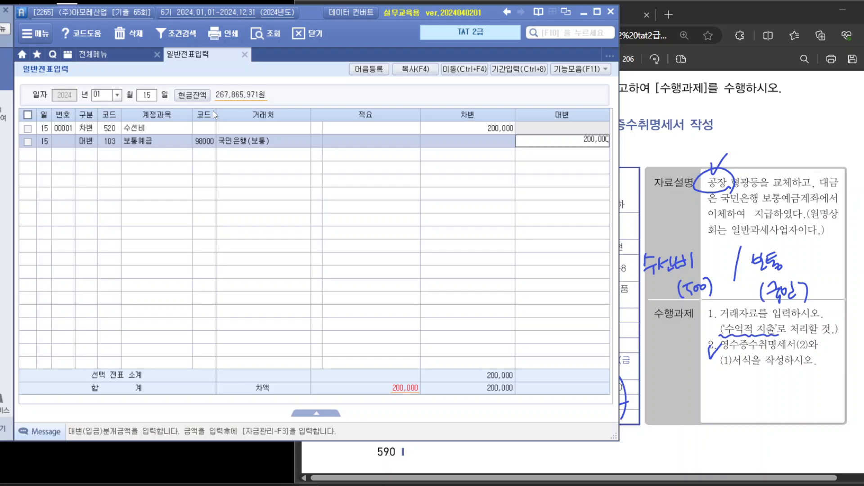
key(Return)
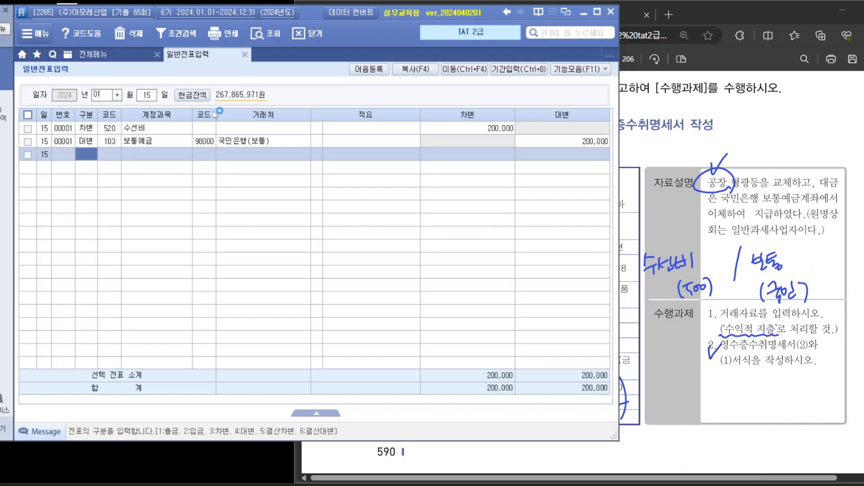
Open 영수증수취명세서 and start a new row in 영수증수취명세서(2) with 거래일자 2024-01-15 and 상호 원명상회.
click(95, 56)
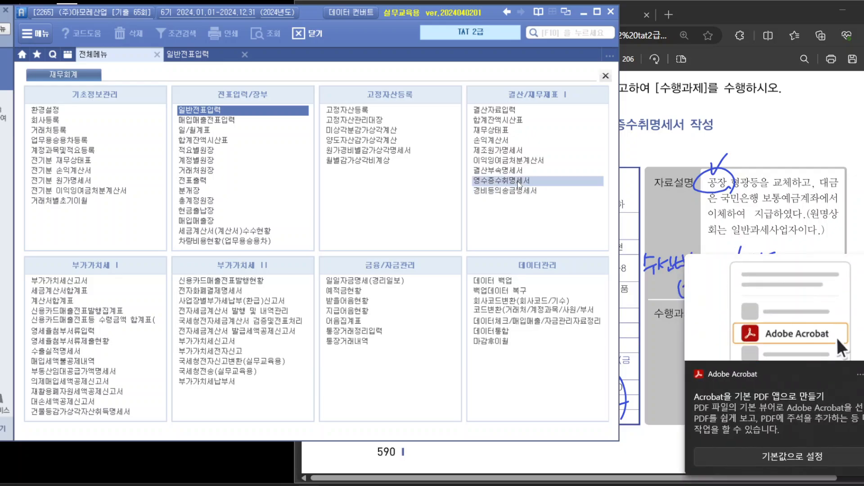
click(517, 182)
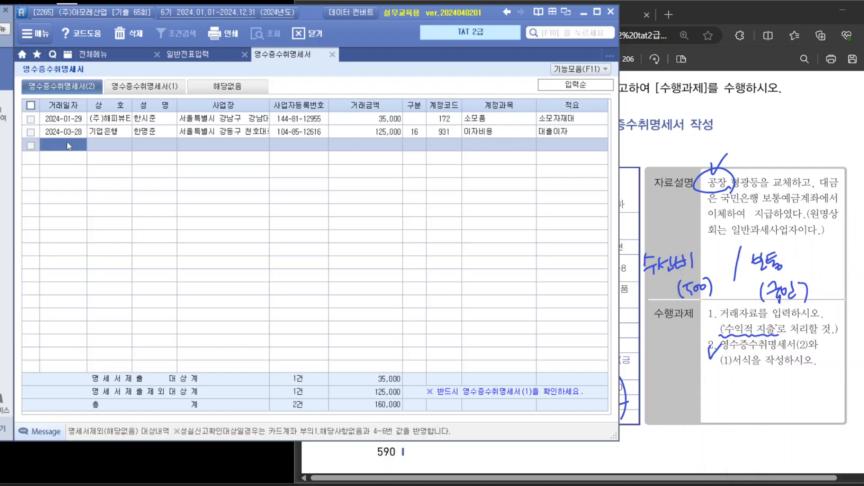
text(202)
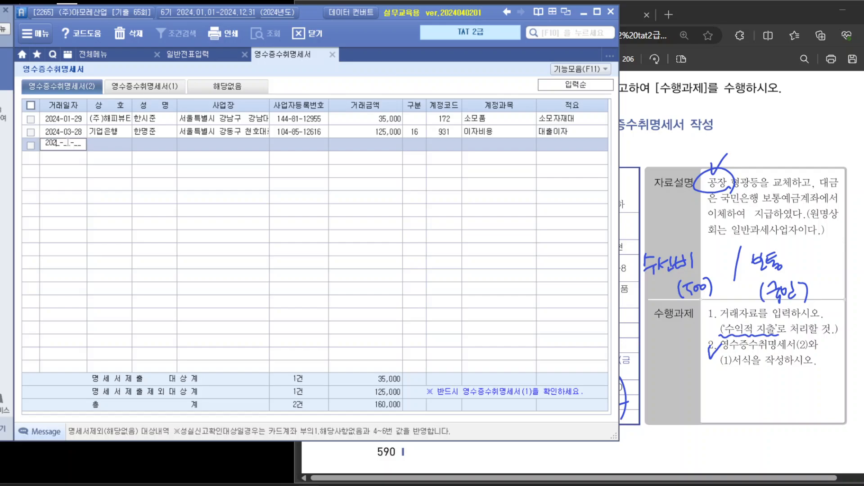
text(4-01-15)
key(Return)
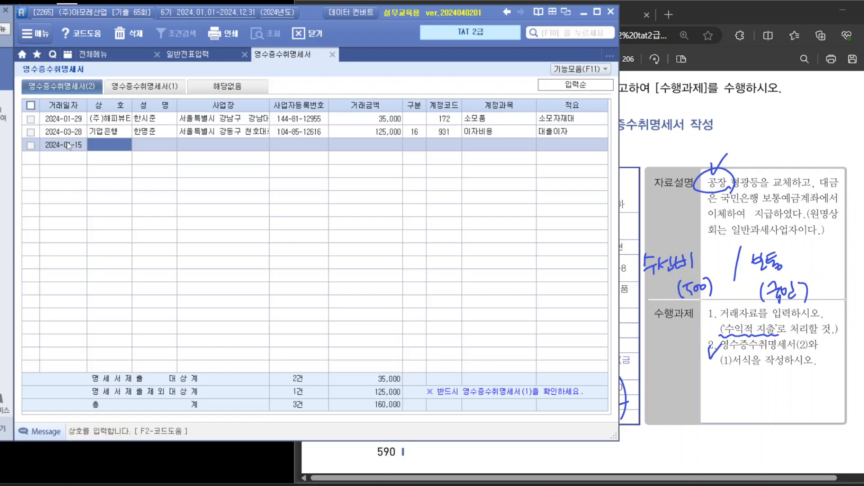
text(원명상회)
key(Return)
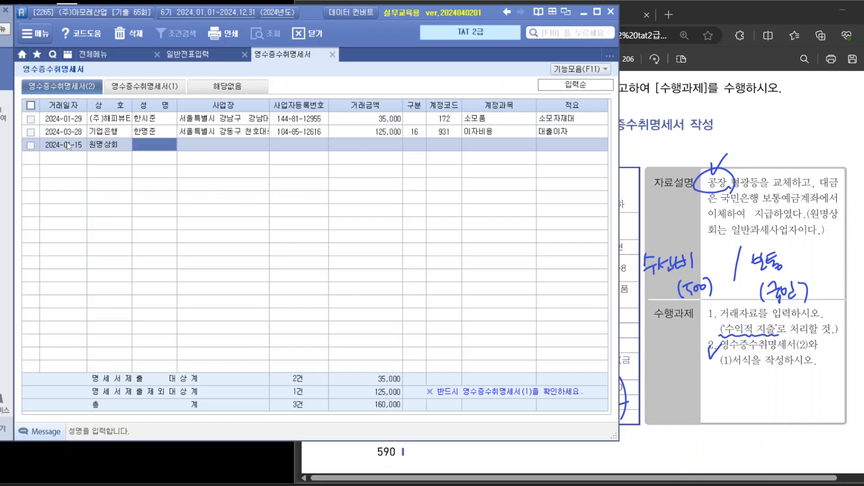
Fill in the supplier's representative name (성명) and business address (사업장) in the 원명상회 row.
text(최시현)
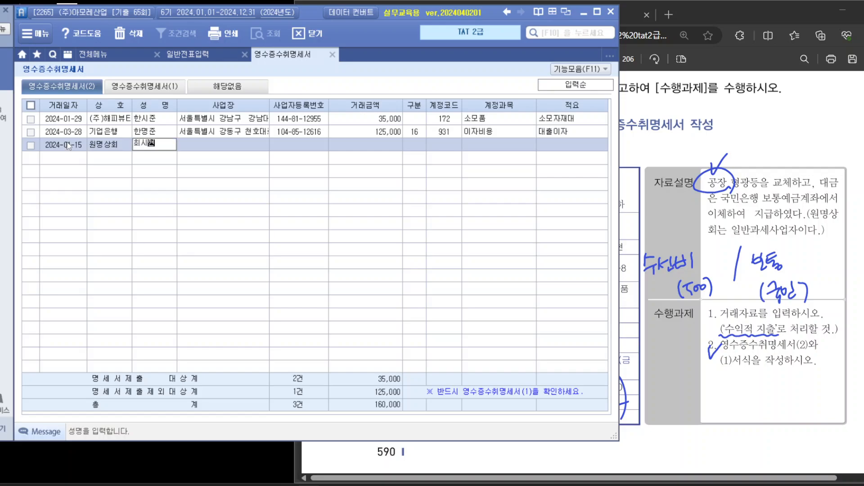
key(Return)
text(서울)
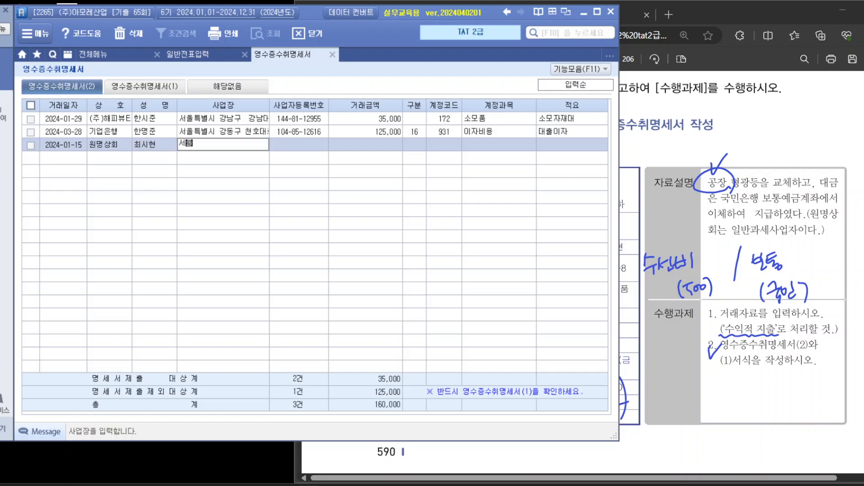
text(시 서대문구 충정로)
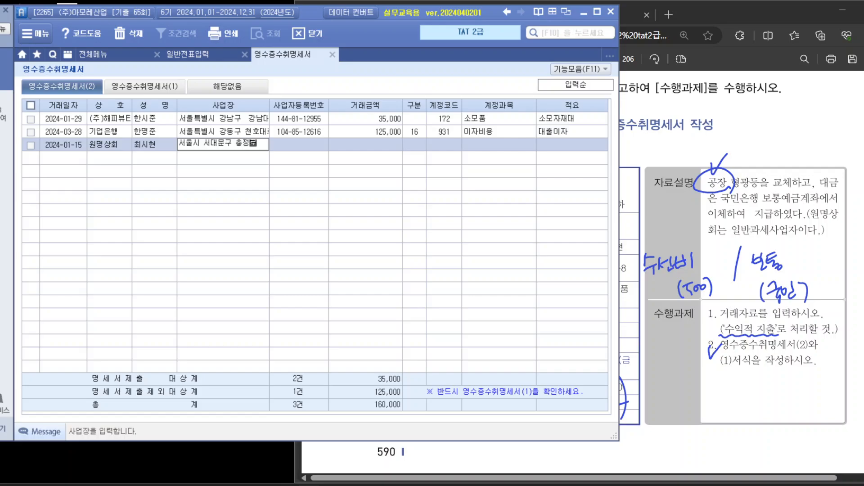
text( 7길 29-6)
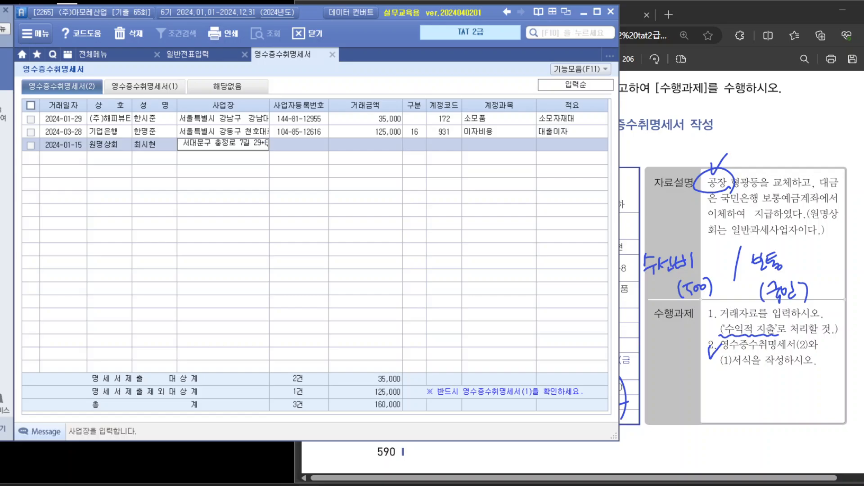
key(Return)
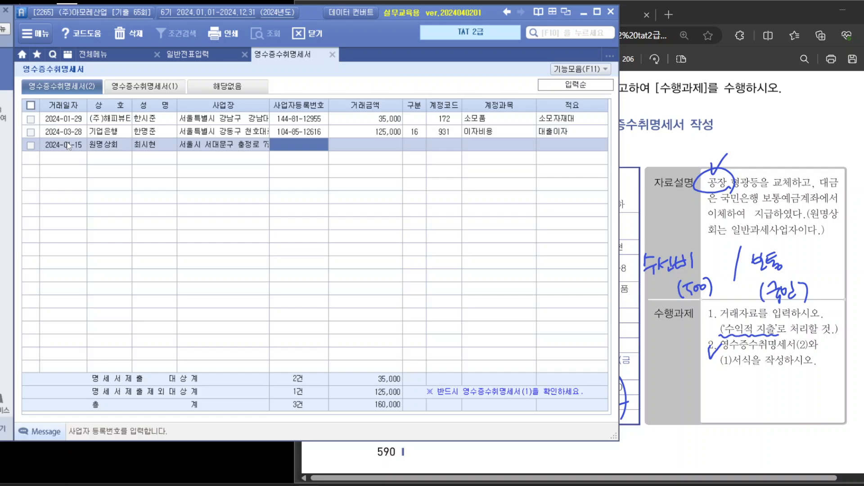
Look up the supplier's business registration number on the PDF receipt and enter it as 사업자등록번호 in the 원명상회 row.
click(641, 119)
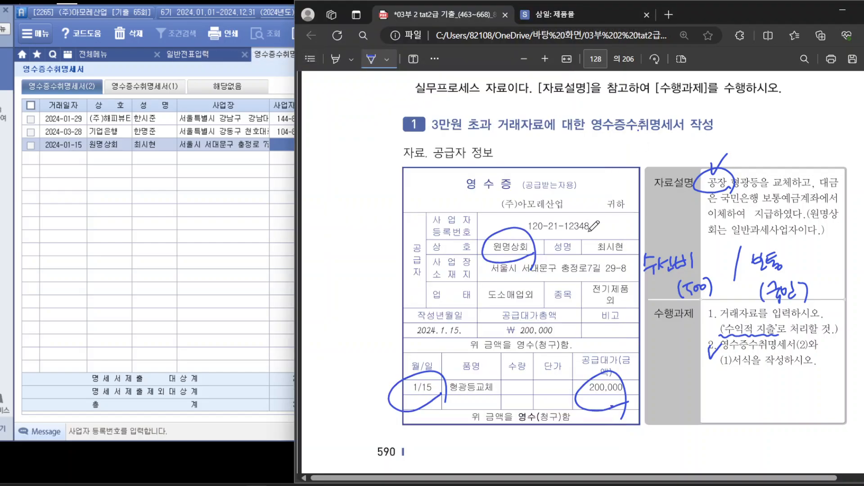
mouse_move(517, 206)
mouse_down()
mouse_move(528, 229)
mouse_move(542, 192)
mouse_up()
click(289, 151)
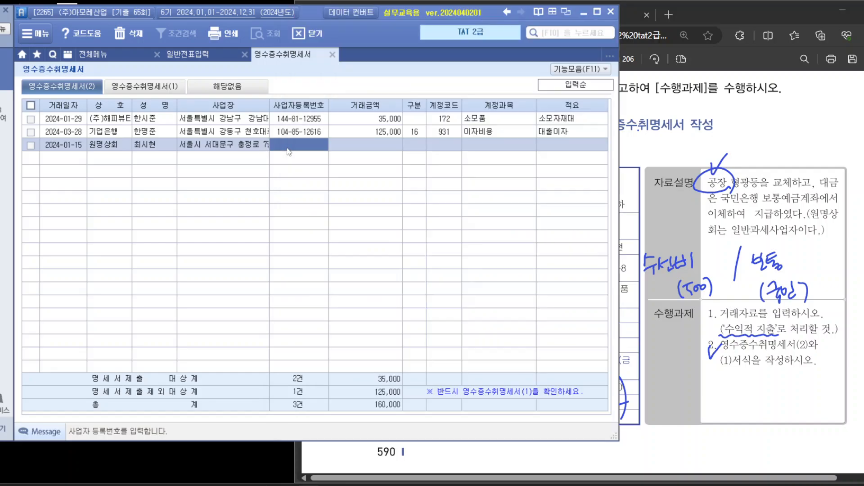
text(120-21-12)
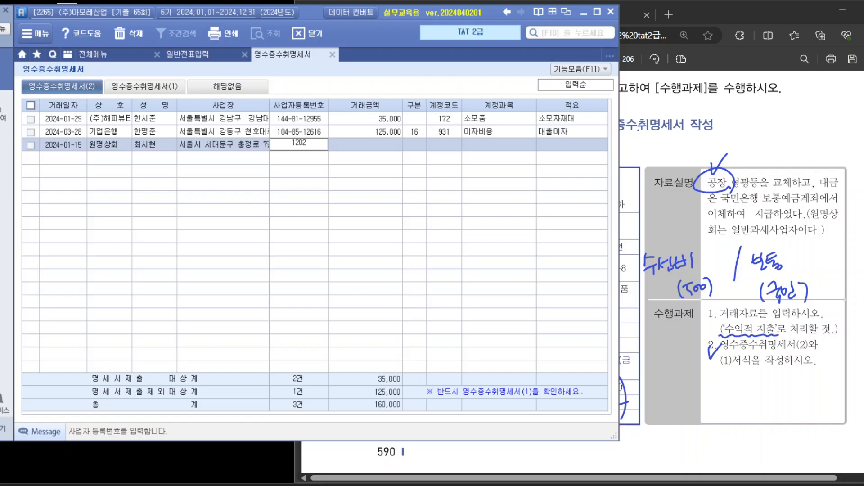
text(348)
key(Return)
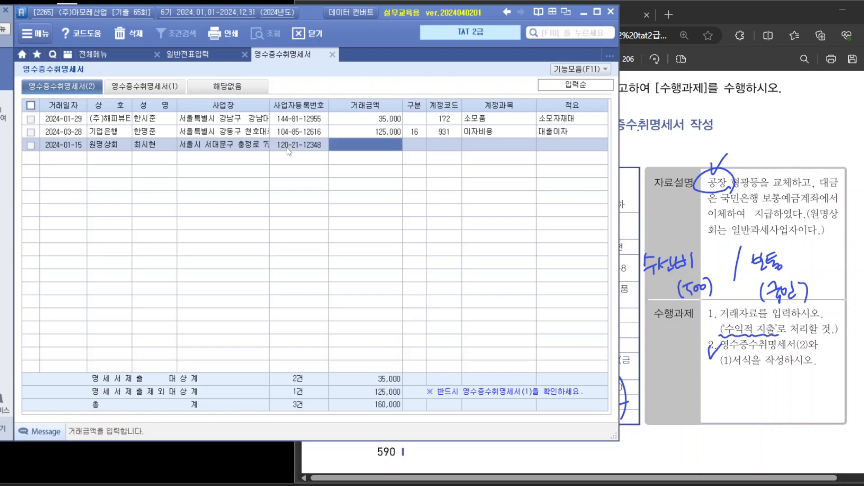
Set the 원명상회 row's 거래금액 to 200,000 and leave its 구분 code blank.
text(200)
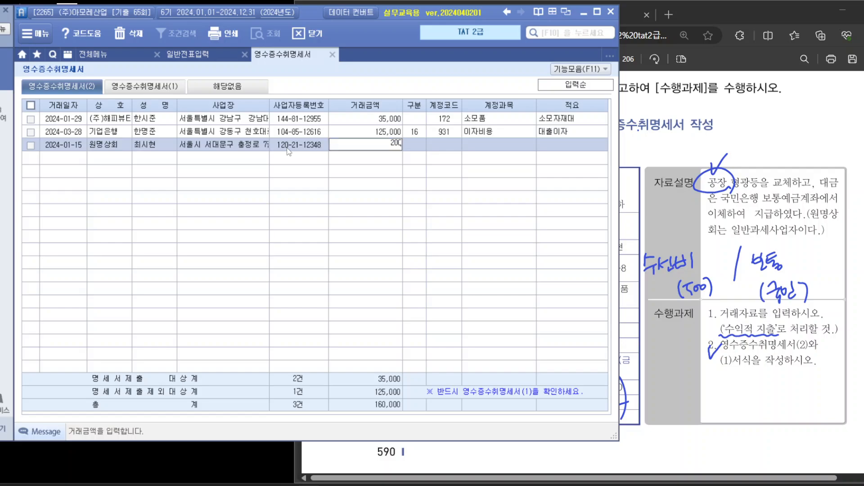
text(000)
key(Return)
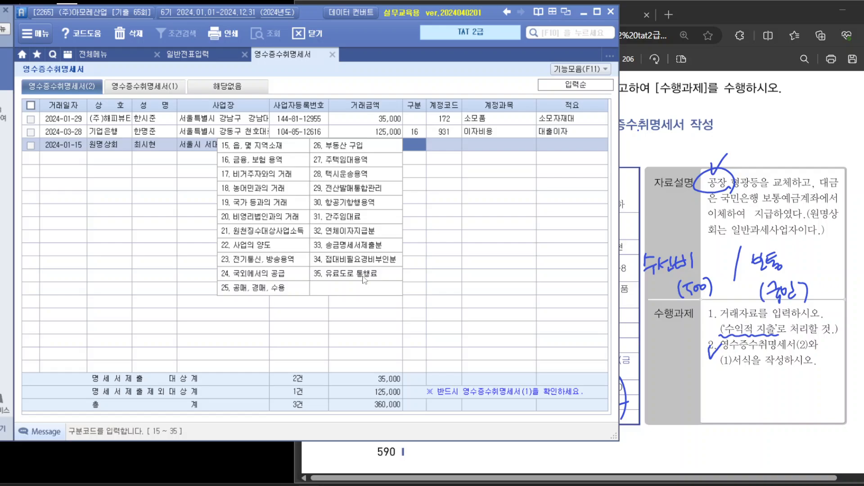
key(Return)
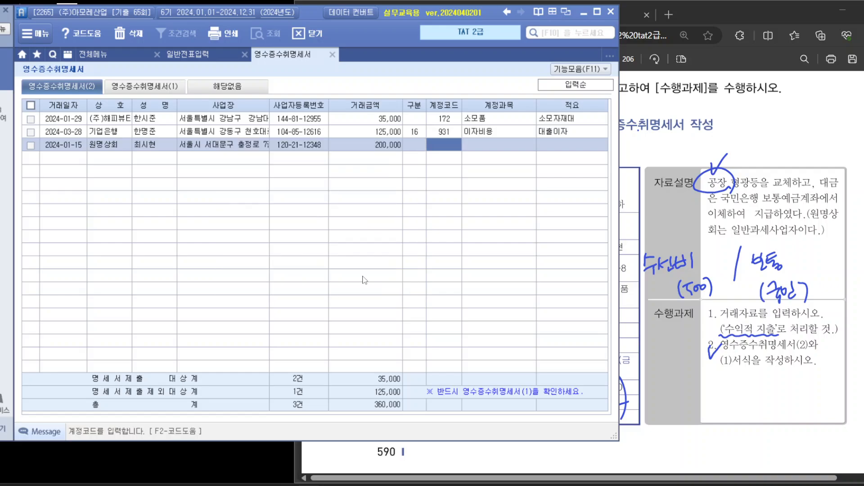
Assign account 520 수선비 to the 원명상회 row and enter 형광등교체 as its 적요.
text(ㅅ)
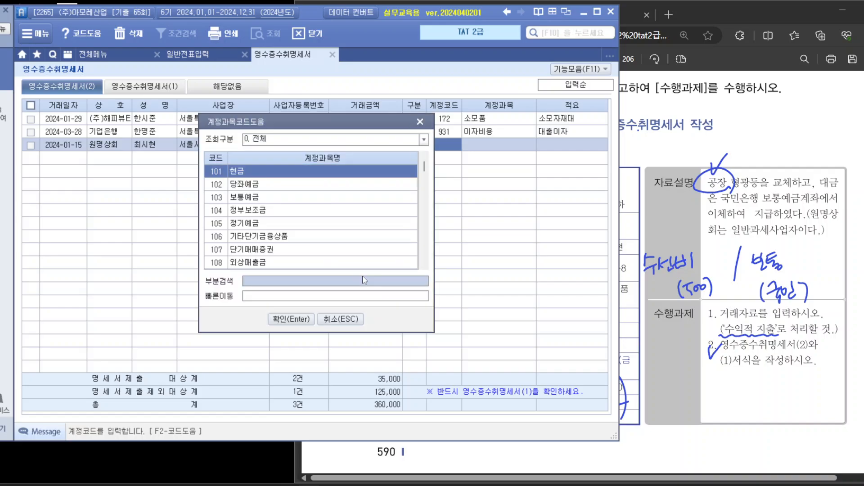
key(BackSpace)
key(BackSpace)
text(수선)
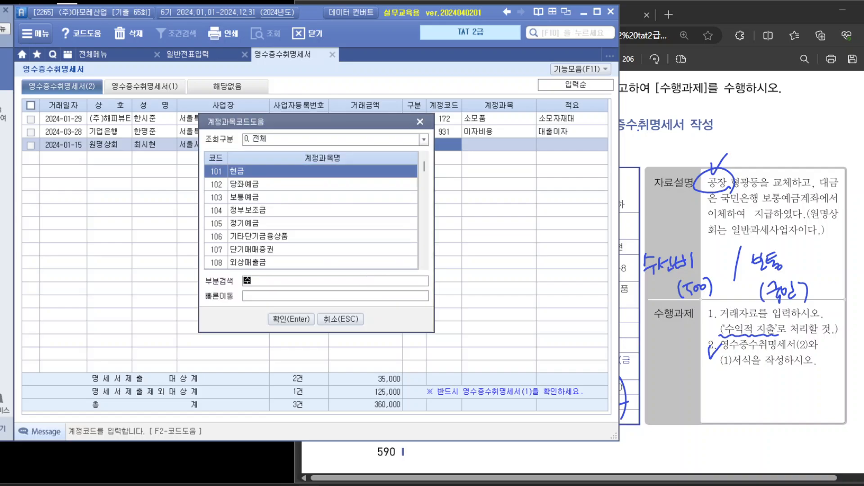
key(Return)
key(Return)
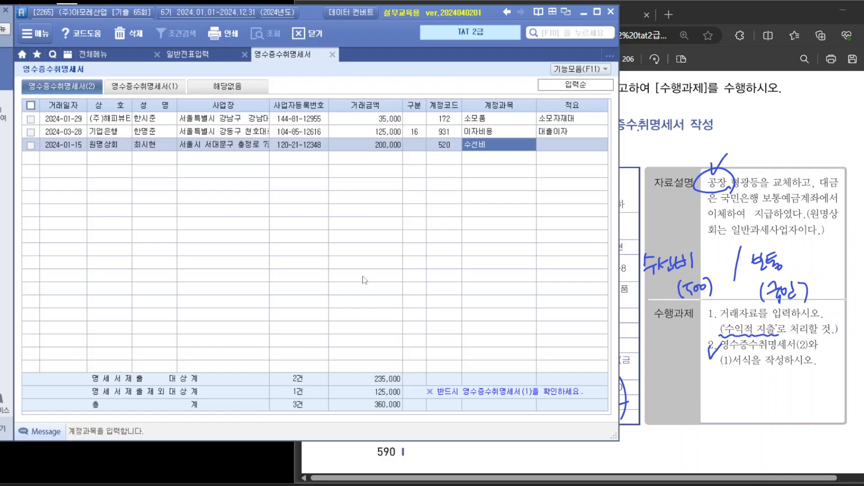
key(Return)
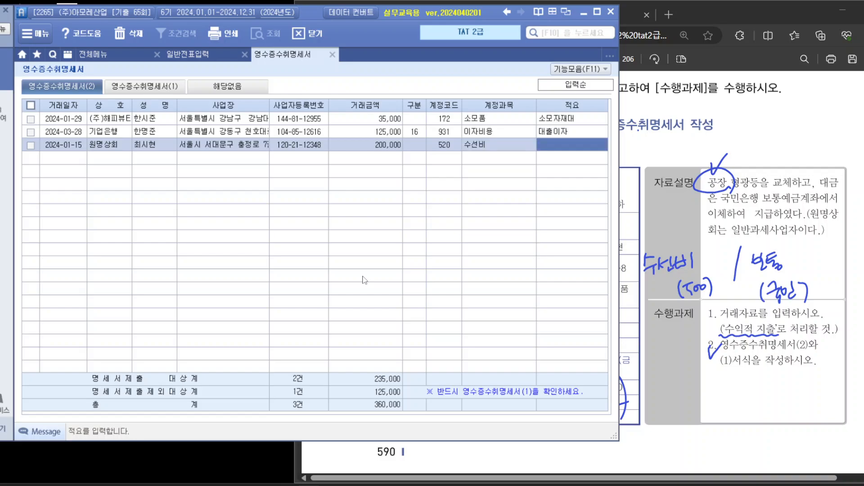
text(형광등)
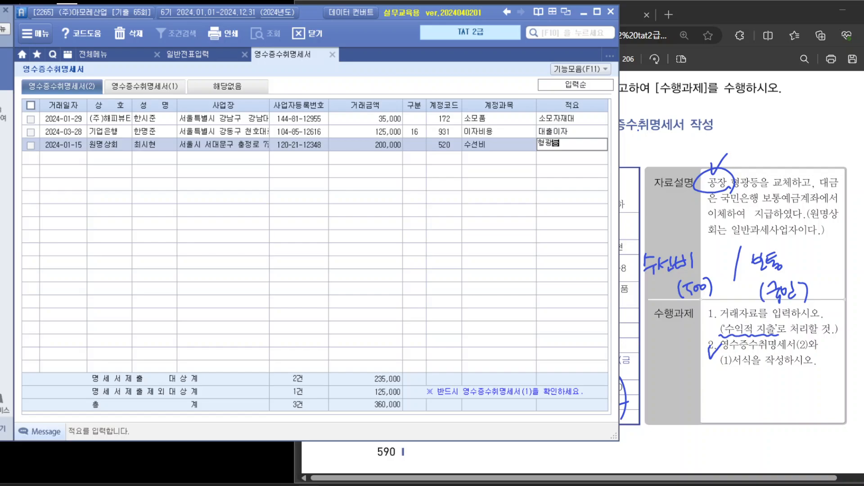
text(교체)
key(Return)
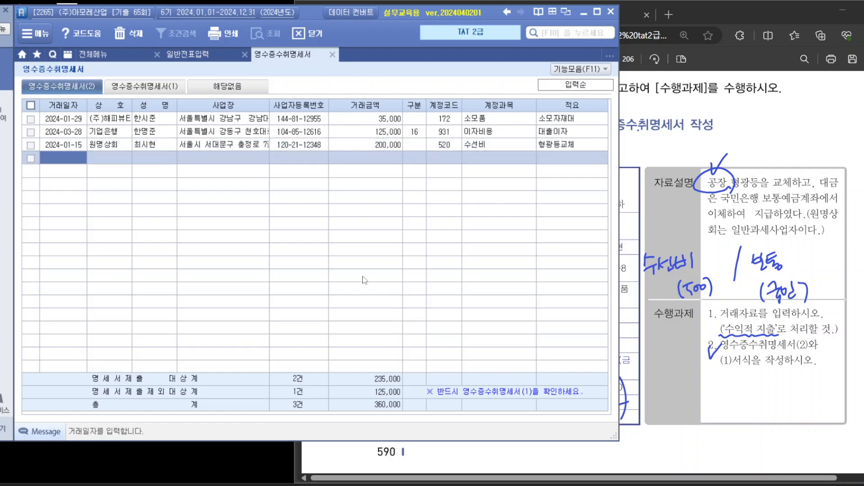
Show the 영수증수취명세서(1) form and load the 명세서(2) data into it.
click(141, 91)
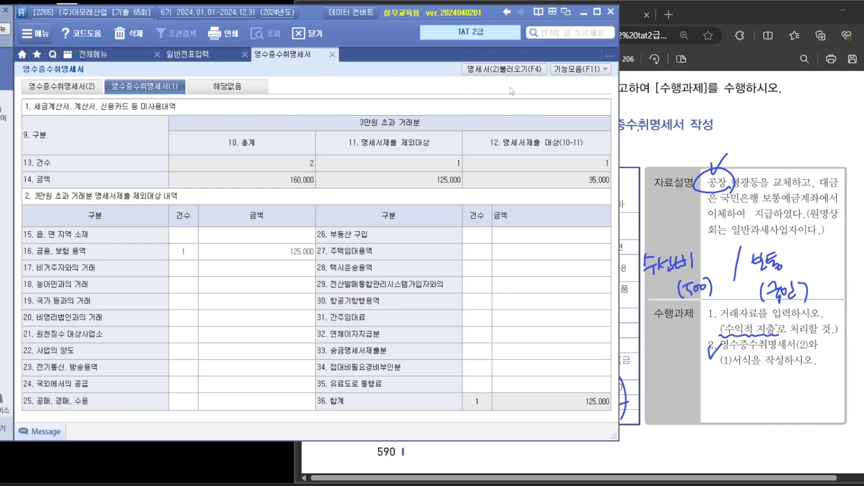
click(510, 72)
click(591, 180)
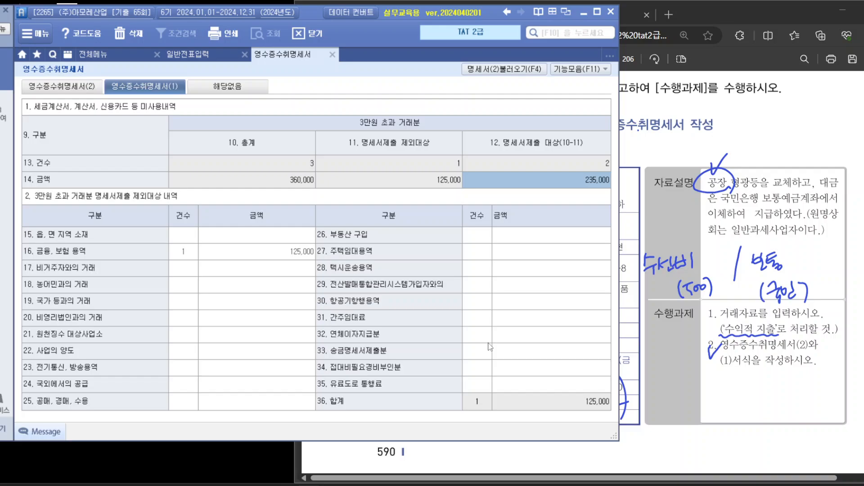
In the PDF's task 2, tick the 100,000,000 deposit, underline 장기차입금, handwrite 정부보조금 under item 2 and circle 보통예금(국민은행).
click(860, 338)
scroll(860, 335, down, 5)
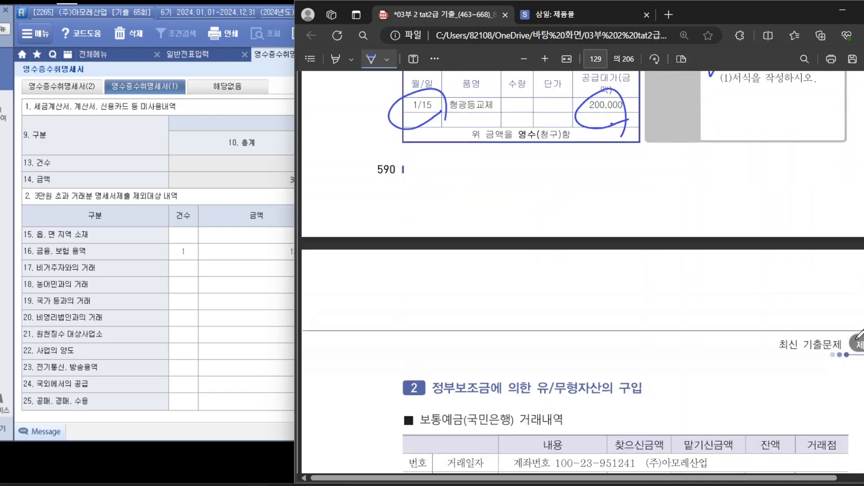
scroll(860, 335, down, 5)
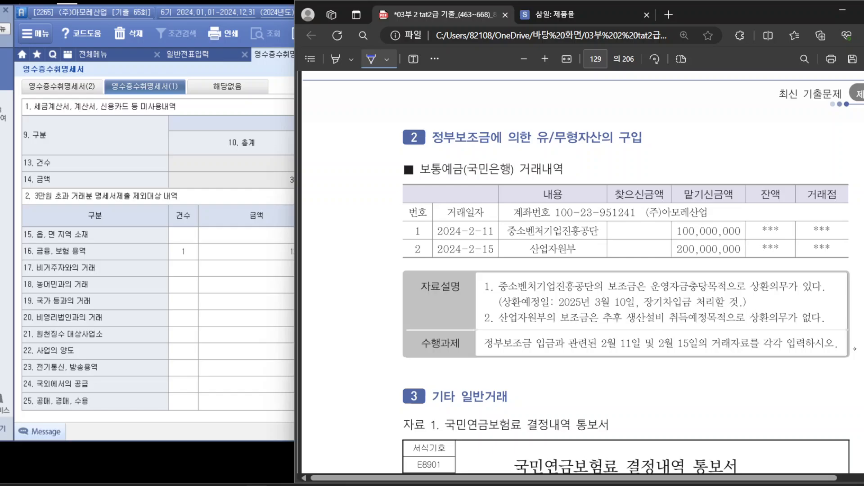
mouse_move(668, 228)
mouse_down()
mouse_move(670, 237)
mouse_move(678, 226)
mouse_up()
drag(641, 309, 700, 311)
mouse_move(540, 322)
mouse_down()
mouse_move(560, 338)
mouse_move(584, 338)
mouse_move(597, 322)
mouse_move(602, 340)
mouse_up()
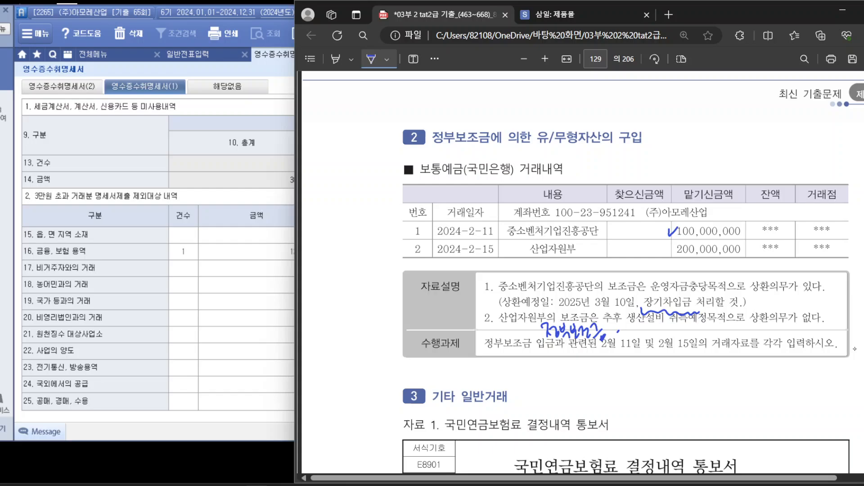
mouse_move(511, 182)
mouse_down()
mouse_move(462, 197)
mouse_move(495, 174)
mouse_up()
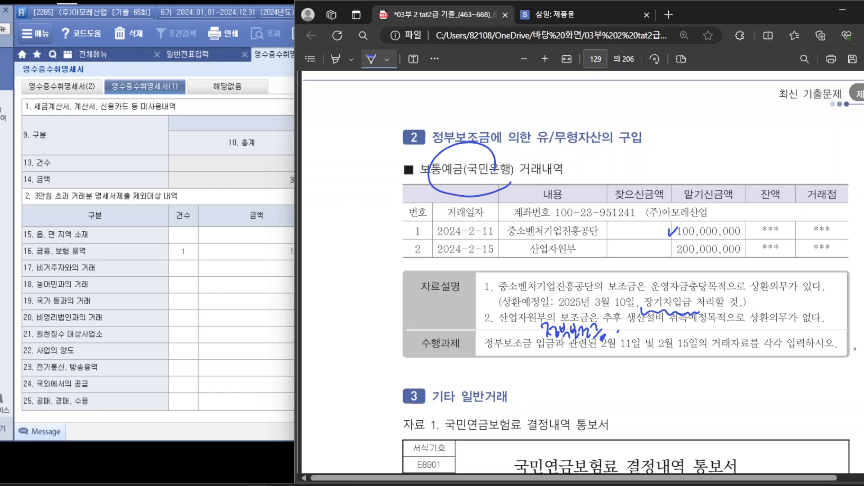
Return to 일반전표입력 in Smart A and set the voucher date to February 11.
click(198, 54)
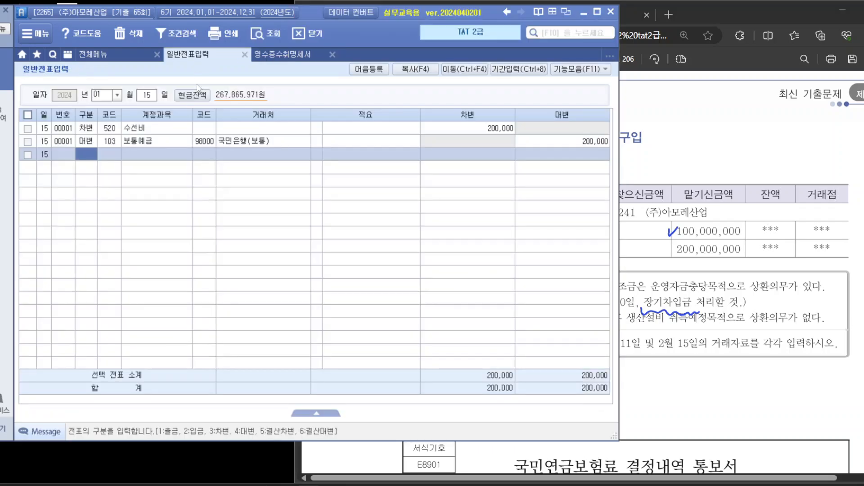
click(99, 95)
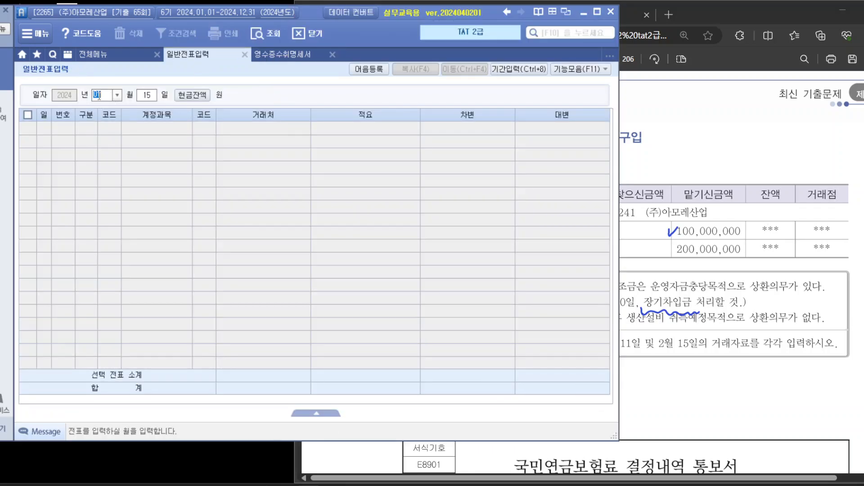
text(2)
key(Return)
text(11)
key(Return)
Enter a 차변 line for account 103 보통예금 with counterparty 국민은행(보통) and amount 100,000,000.
text(3)
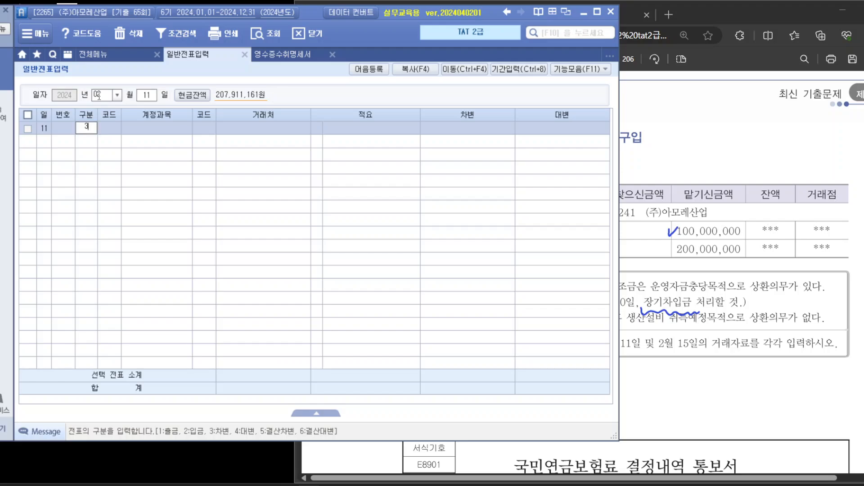
key(Return)
text(103)
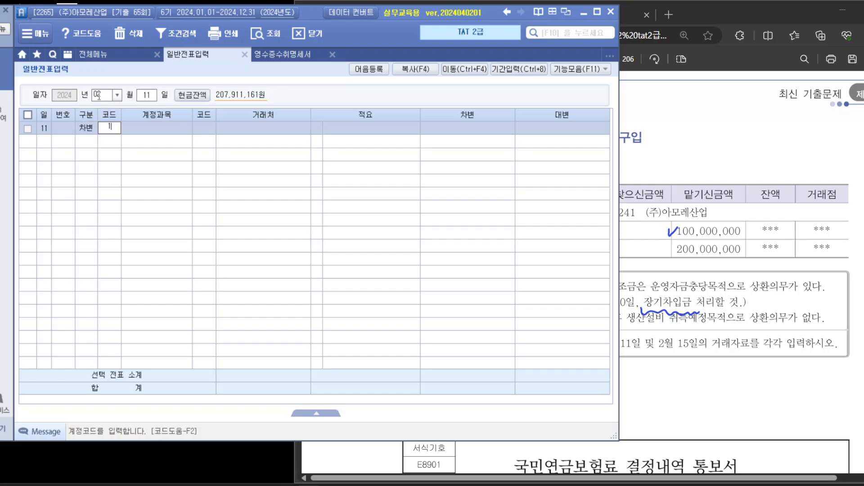
key(Return)
text(국민)
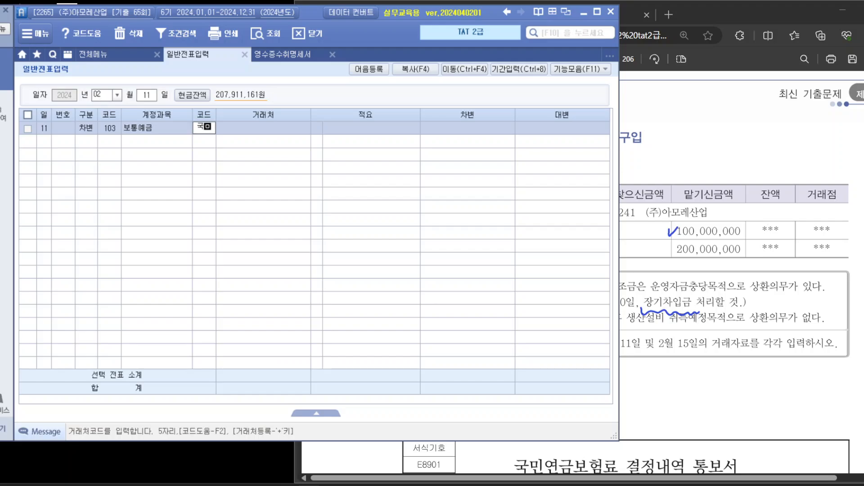
key(Return)
key(Down)
key(Return)
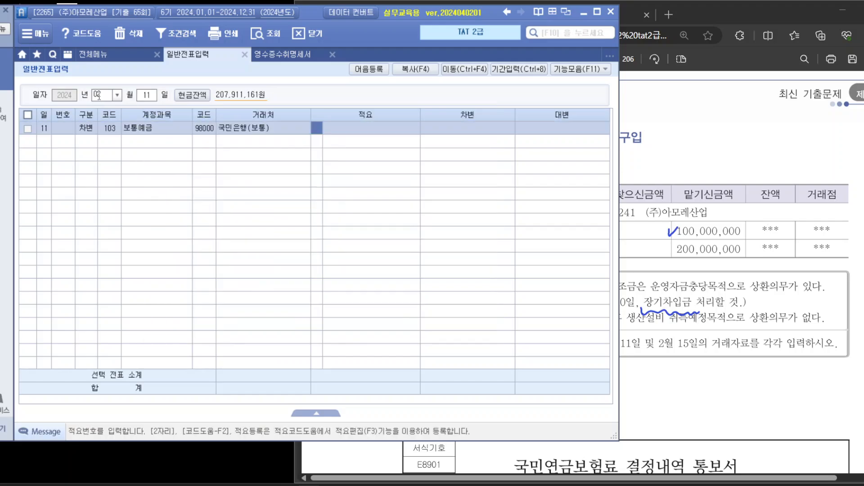
key(Return)
text(100000000)
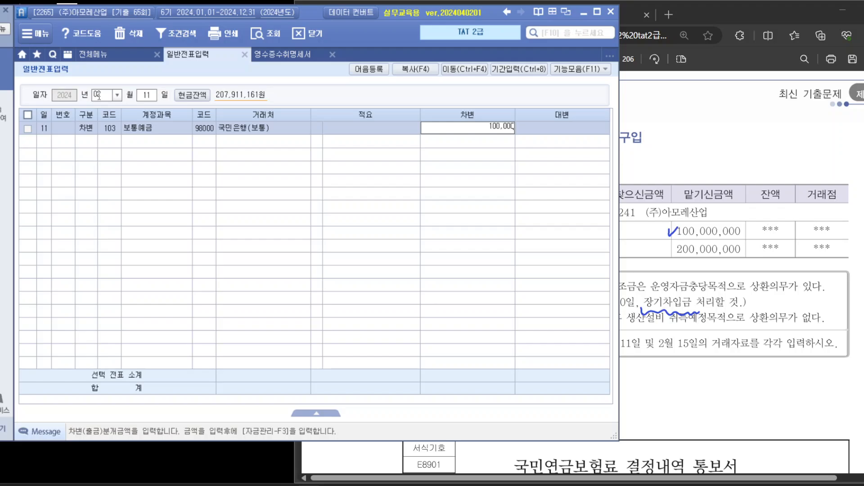
key(Return)
Add a 대변 line and assign account 293 장기차입금 to it through an account search for 장기.
text(4)
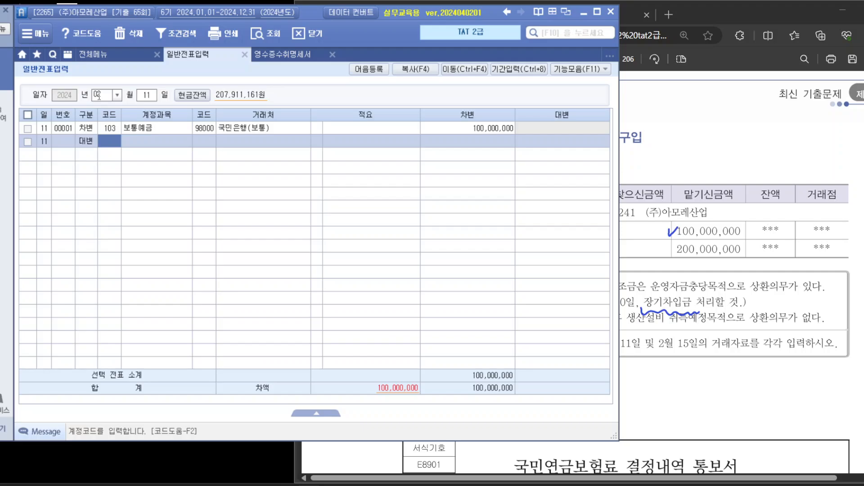
text(장기)
key(Return)
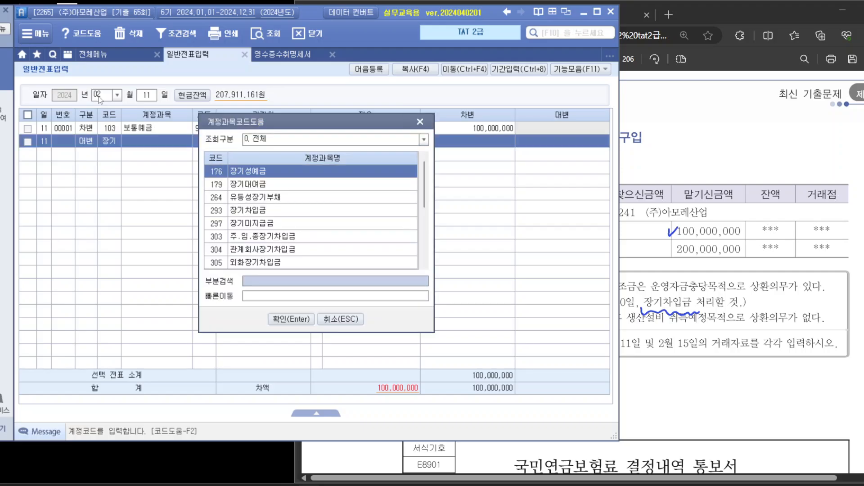
key(Down)
key(Down)
key(Down)
key(Return)
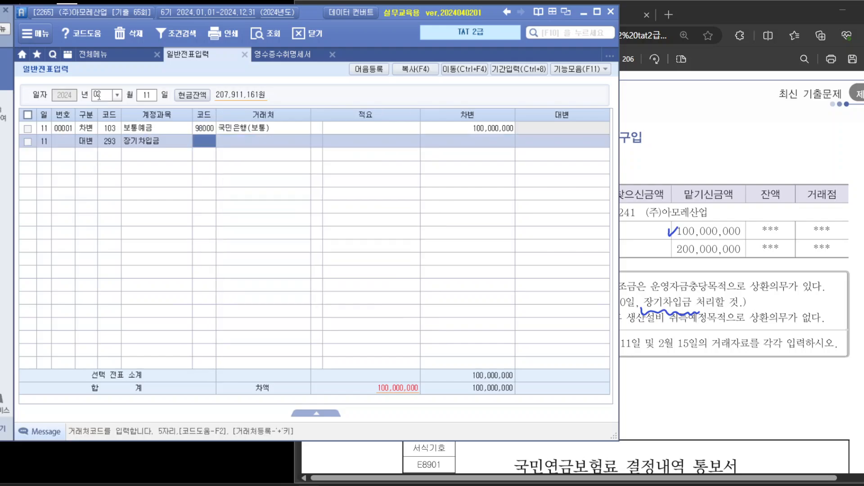
Set the 장기차입금 line's counterparty to 중소벤처기업진흥공단 and its credit amount to 100,000,000, leaving the 적요 blank.
text(중소)
key(Return)
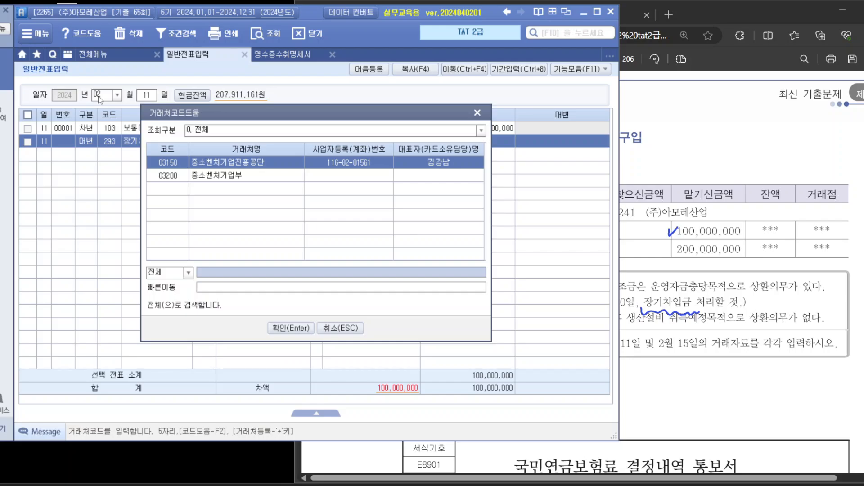
key(Return)
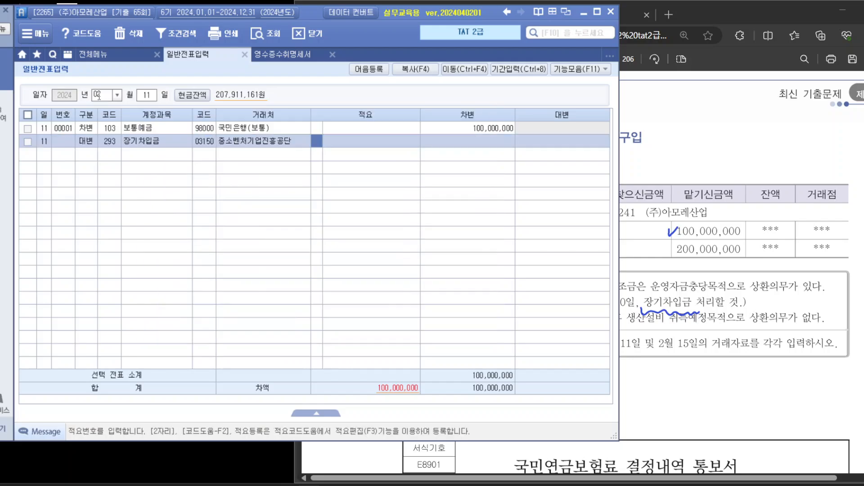
key(Return)
key(Return)
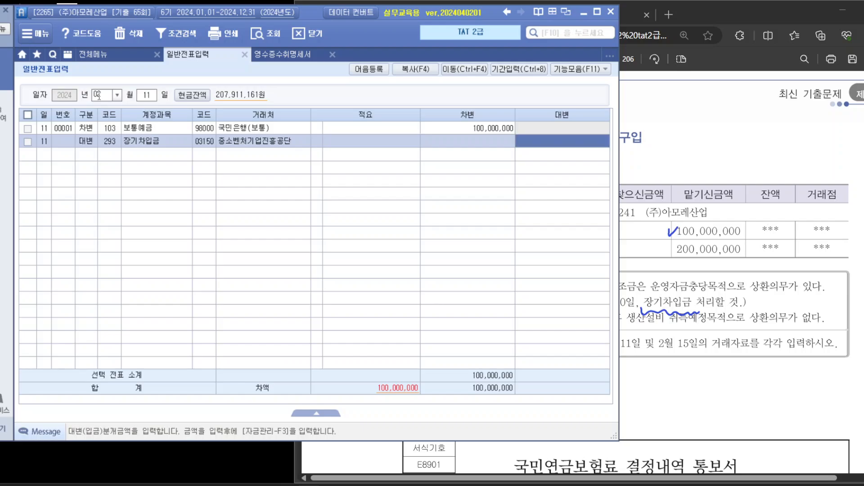
text(100,000,000)
key(Return)
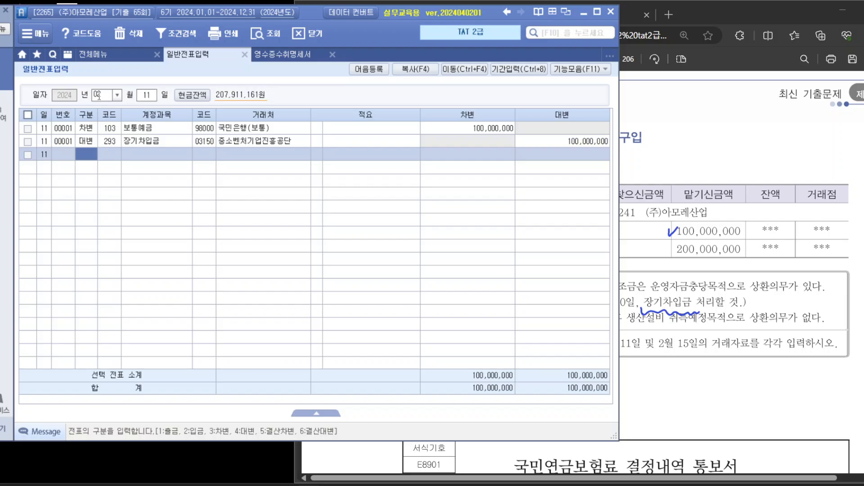
Check the second deposit in the PDF's task 2 and set the voucher date to February 15.
click(758, 167)
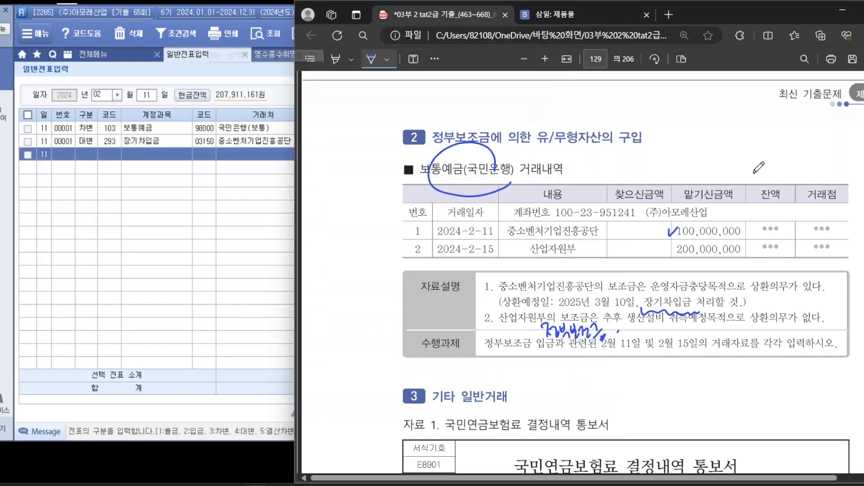
click(147, 95)
text(15)
key(Return)
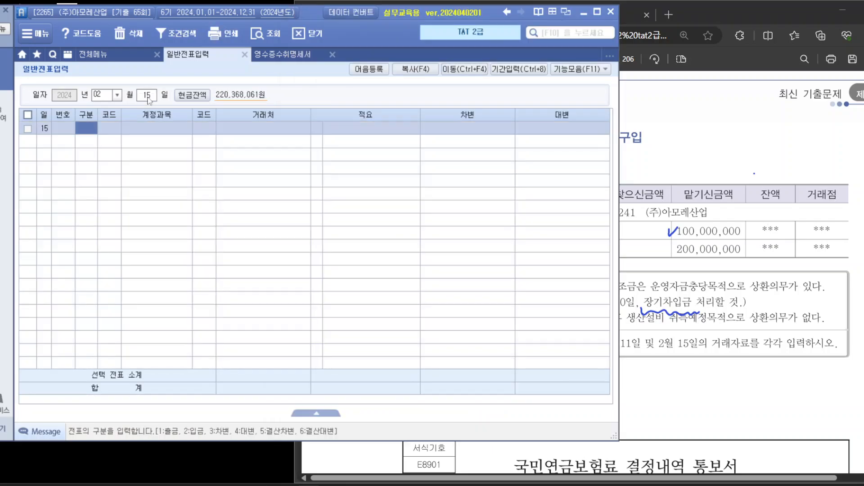
Enter a 차변 line for account 103 보통예금 with counterparty 국민은행(보통) and amount 200,000,000.
text(3)
key(Return)
text(103)
key(Return)
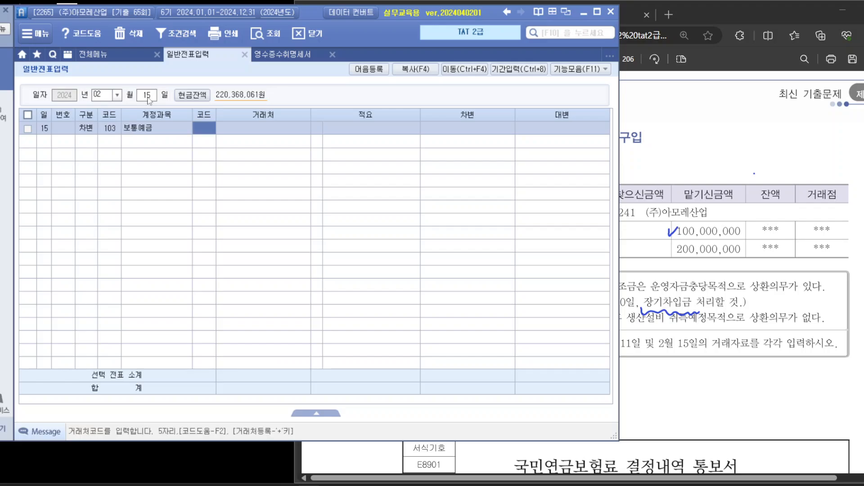
text(국민)
key(Return)
key(Down)
key(Return)
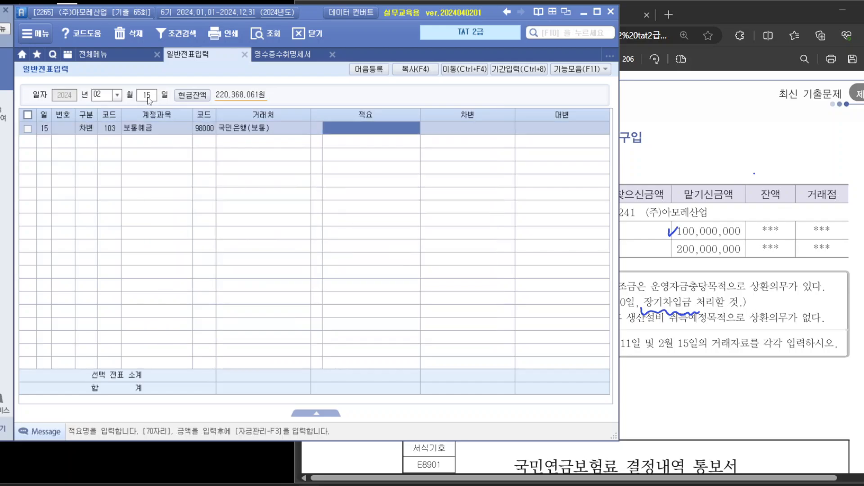
key(Return)
text(200,000,000)
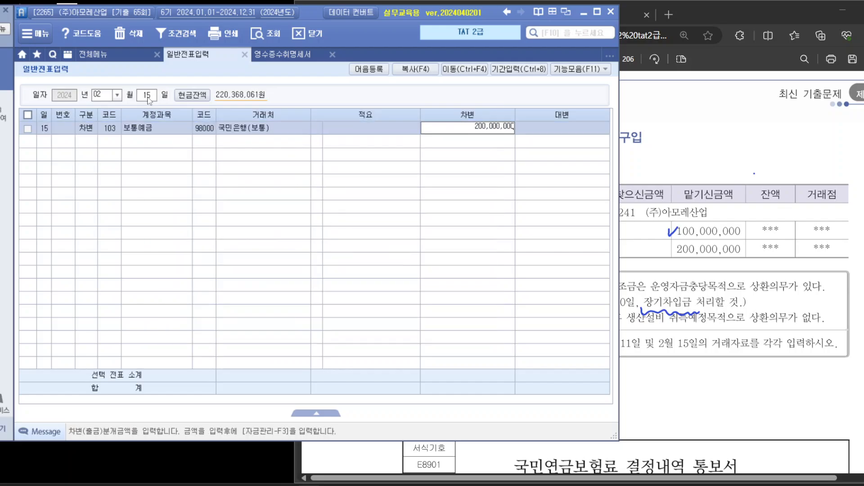
key(Return)
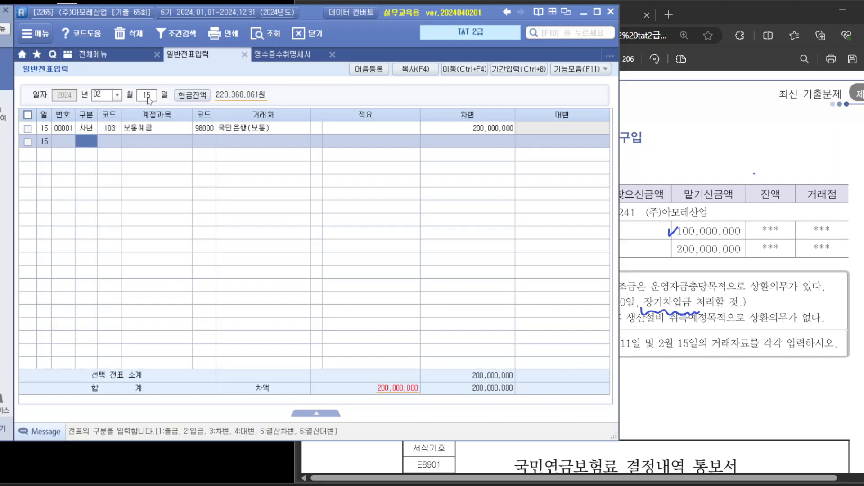
Add a 대변 line for account 104 정부보조금 with amount 200,000,000 and no counterparty.
text(4)
key(Return)
text(정부)
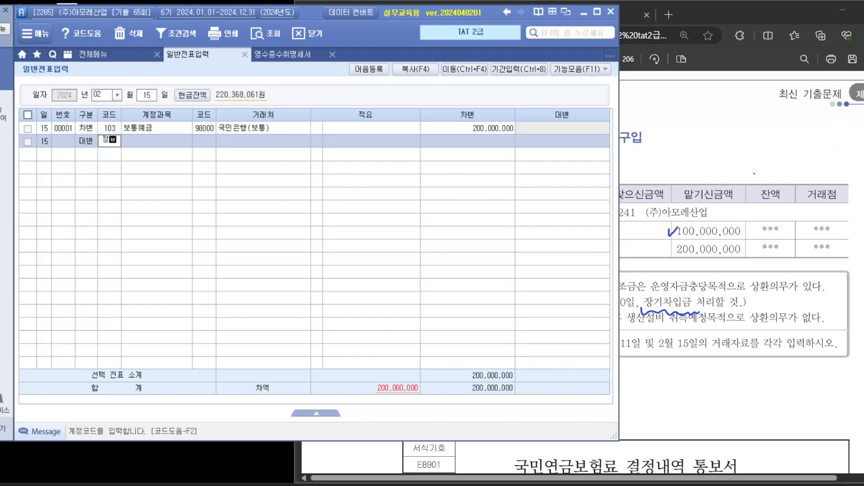
key(Return)
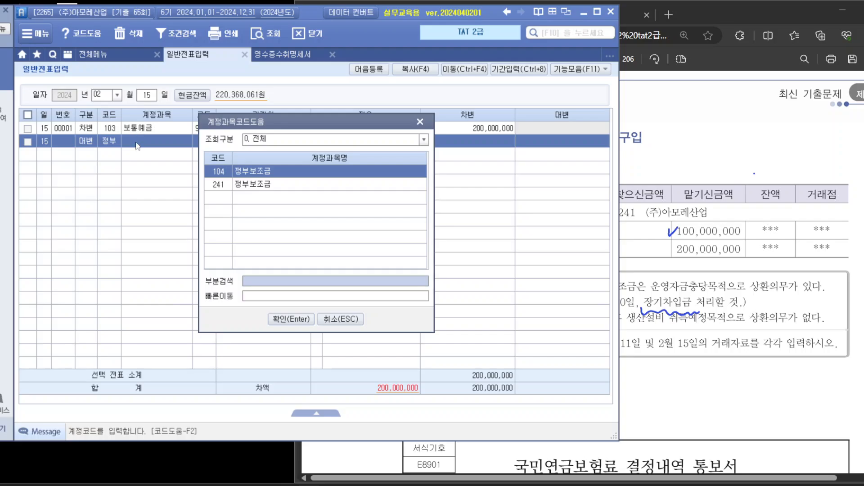
double_click(250, 175)
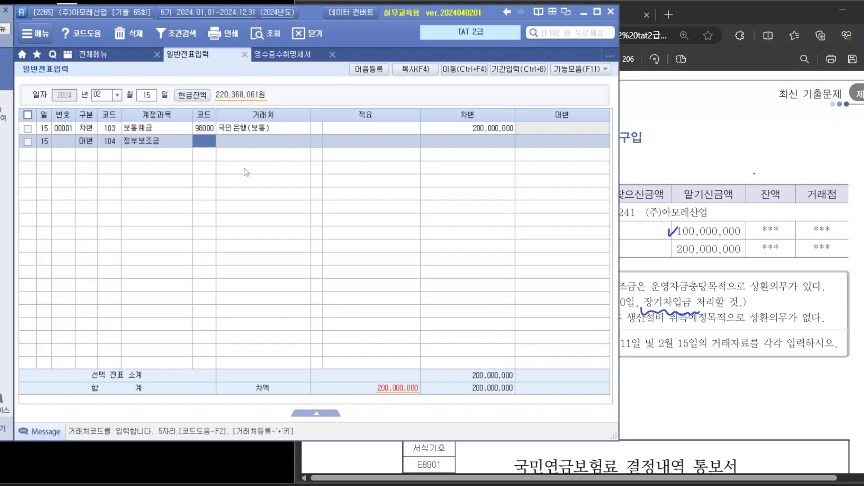
click(545, 145)
text(200000000)
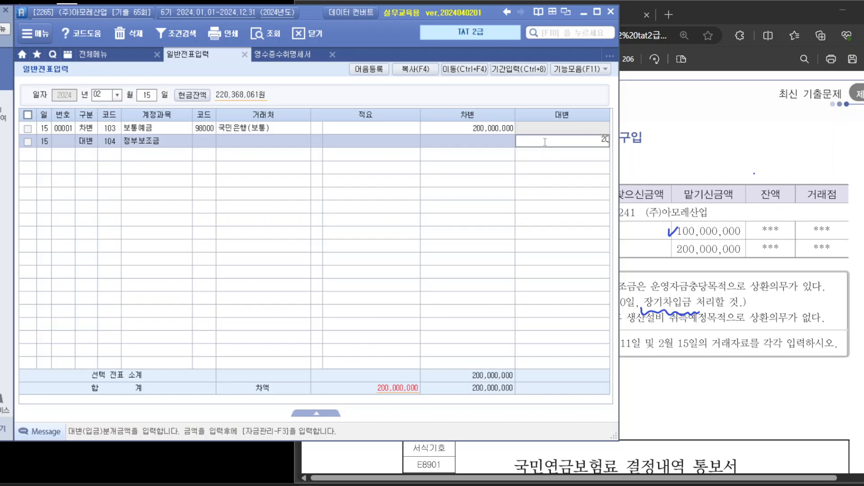
key(Return)
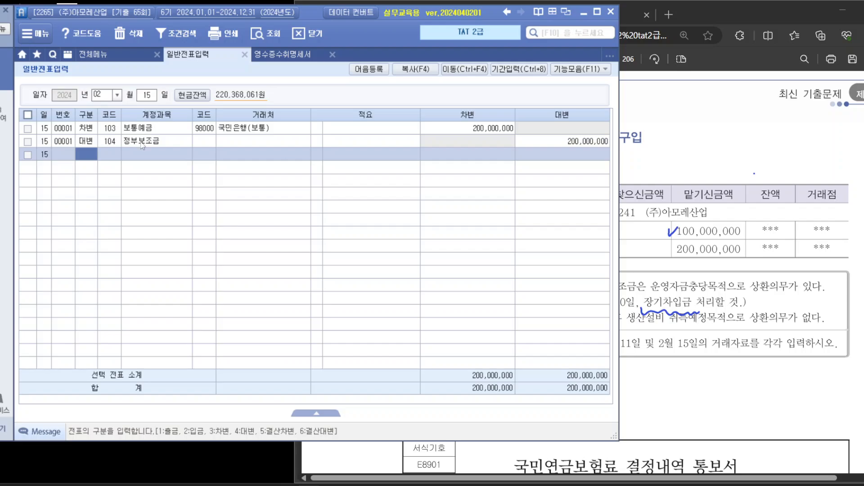
click(140, 126)
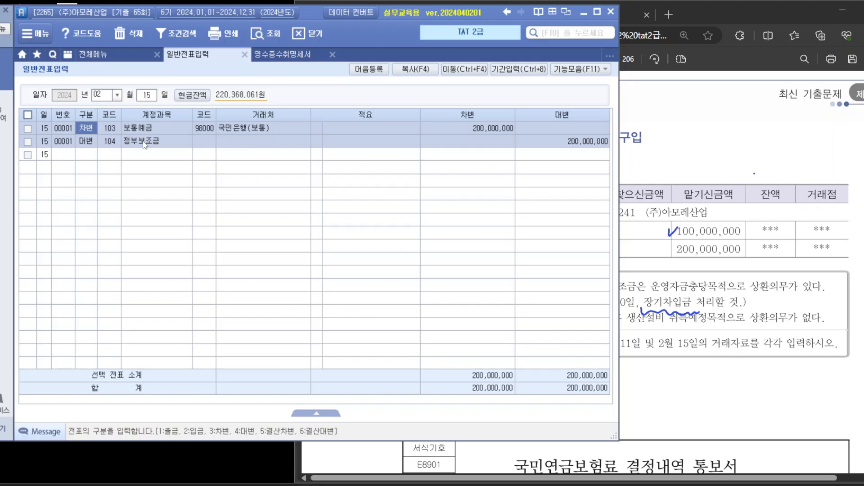
click(143, 142)
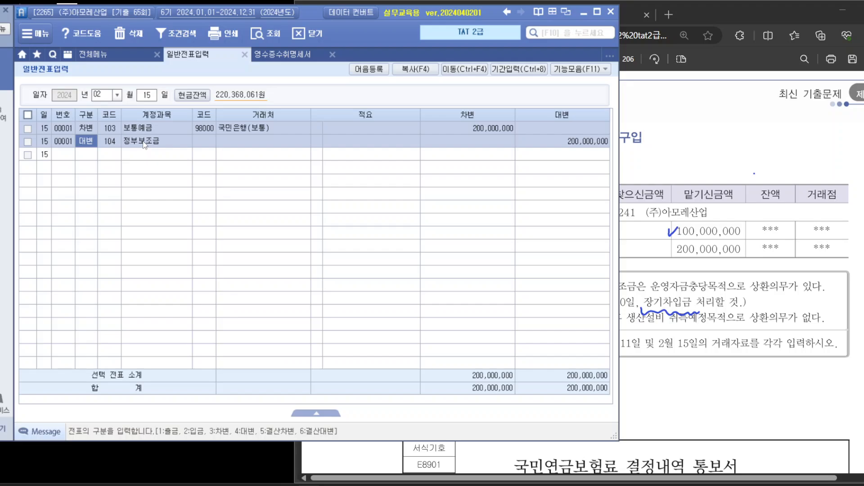
click(143, 160)
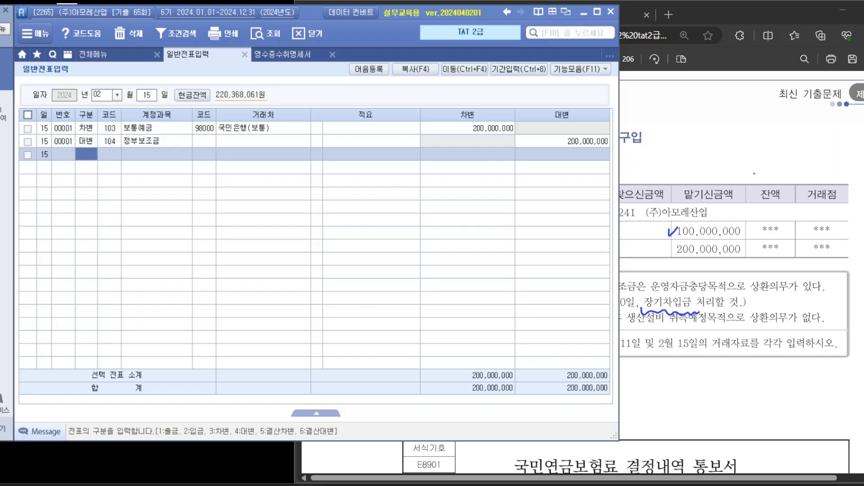
Switch to the PDF and examine the 국민연금보험료 결정내역 통보서 under task 3 기타 일반거래.
click(754, 174)
scroll(755, 173, down, 6)
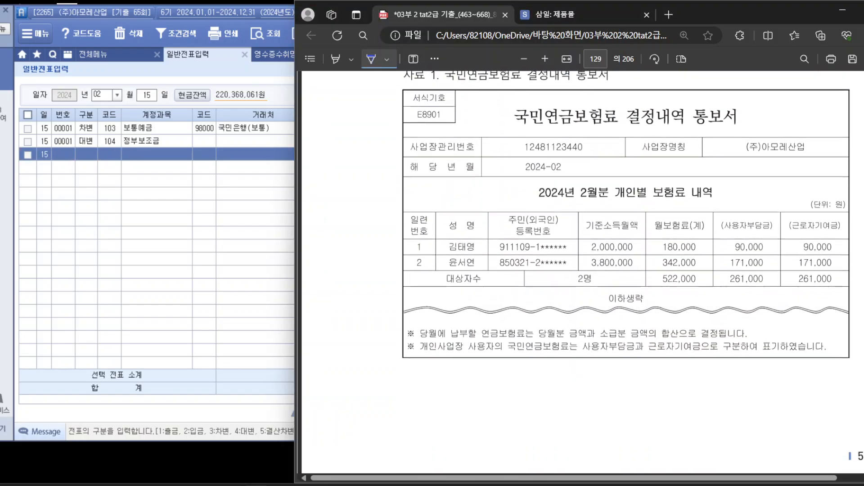
scroll(754, 174, up, 1)
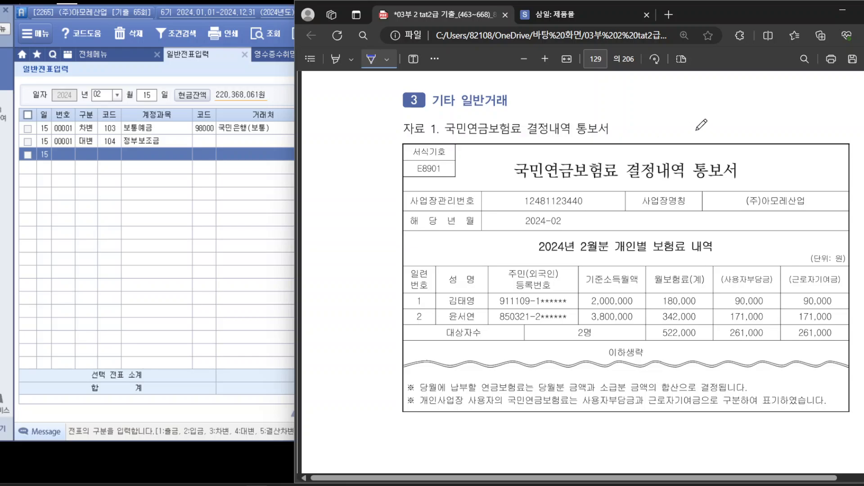
scroll(700, 125, down, 5)
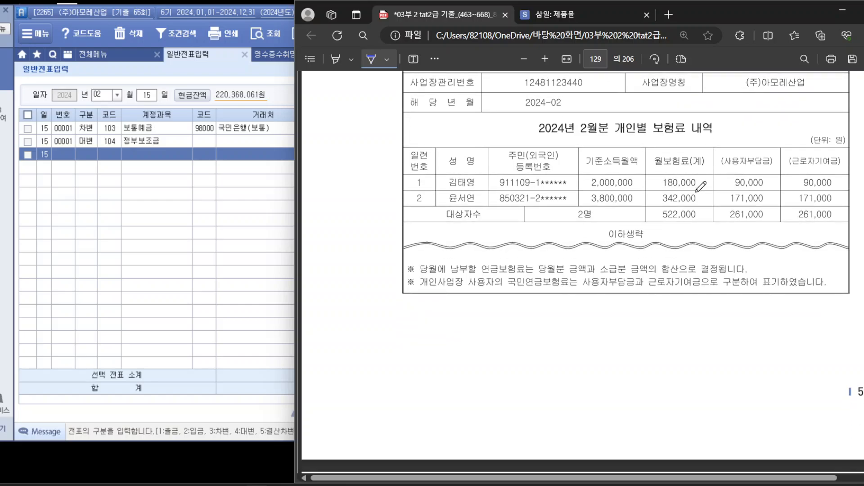
Circle 공장 and 본사 in the PDF's 자료설명 under 자료 2 and underline '세금과공과금' in the 수행과제 with the pen.
scroll(701, 187, down, 5)
scroll(701, 188, down, 2)
scroll(699, 188, up, 1)
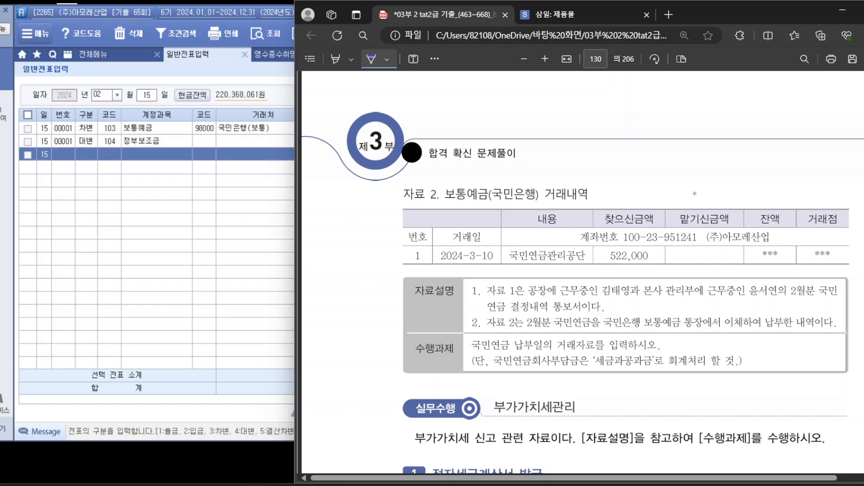
drag(531, 288, 558, 299)
mouse_move(662, 300)
mouse_down()
mouse_move(645, 295)
mouse_move(665, 292)
mouse_up()
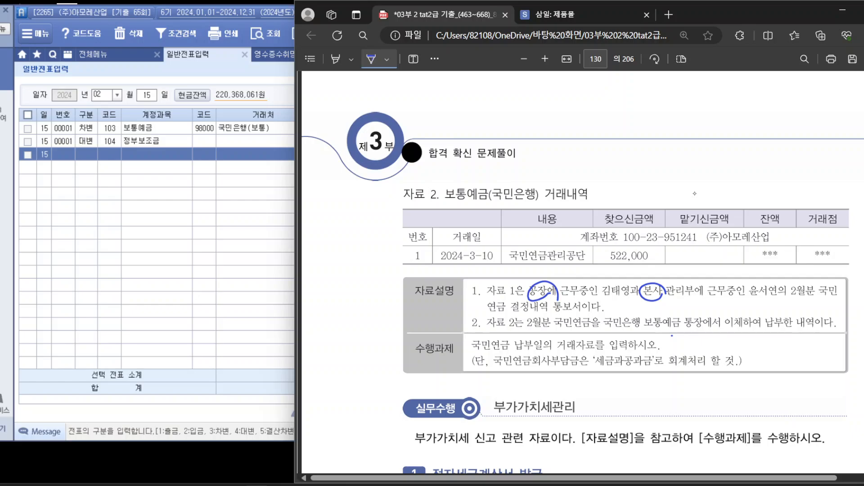
mouse_move(587, 365)
mouse_down()
mouse_move(595, 374)
mouse_move(673, 366)
mouse_up()
Return to the 국민연금보험료 결정내역 통보서 and circle the 근로자기여금 amounts with the pen.
scroll(694, 193, up, 10)
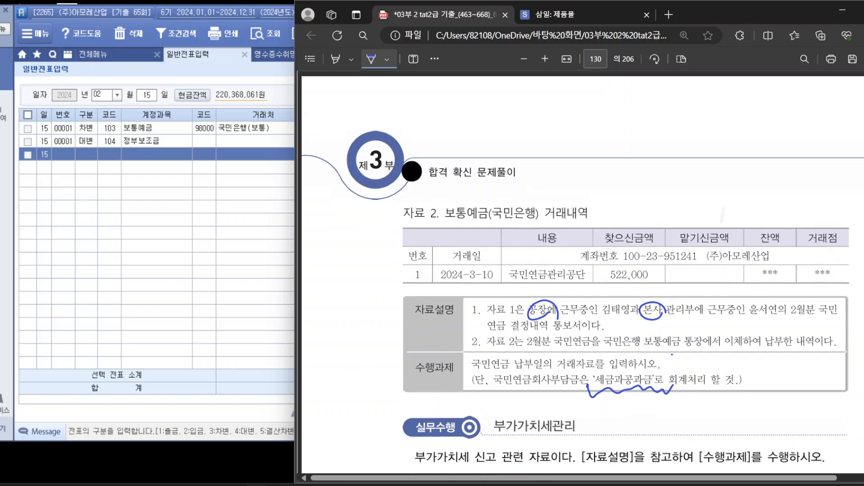
scroll(626, 252, down, 1)
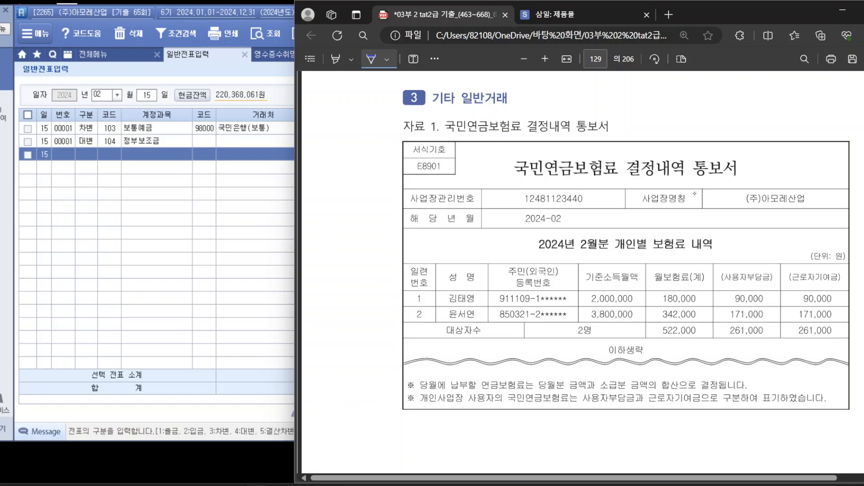
scroll(583, 270, down, 3)
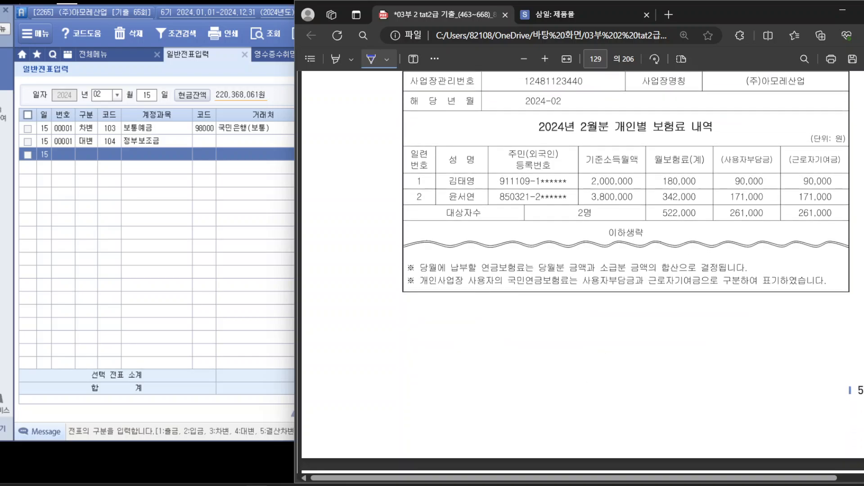
scroll(583, 270, down, 2)
scroll(582, 270, up, 3)
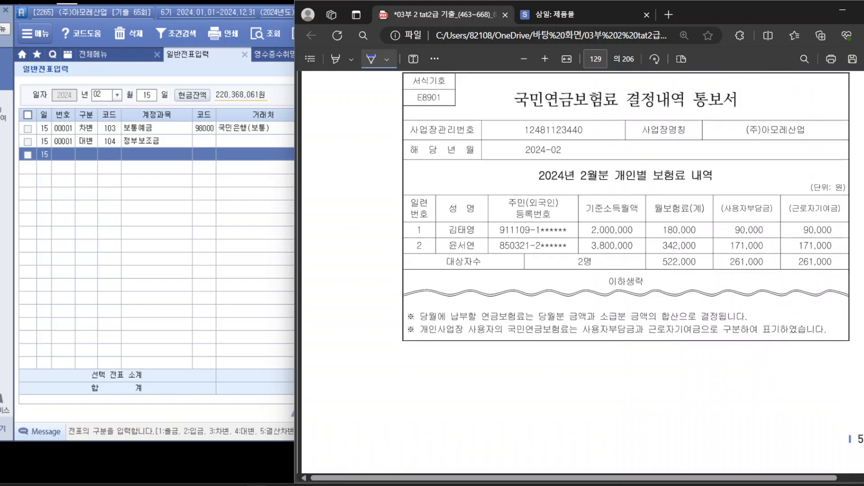
mouse_move(835, 283)
mouse_down()
mouse_move(782, 247)
mouse_move(813, 303)
mouse_up()
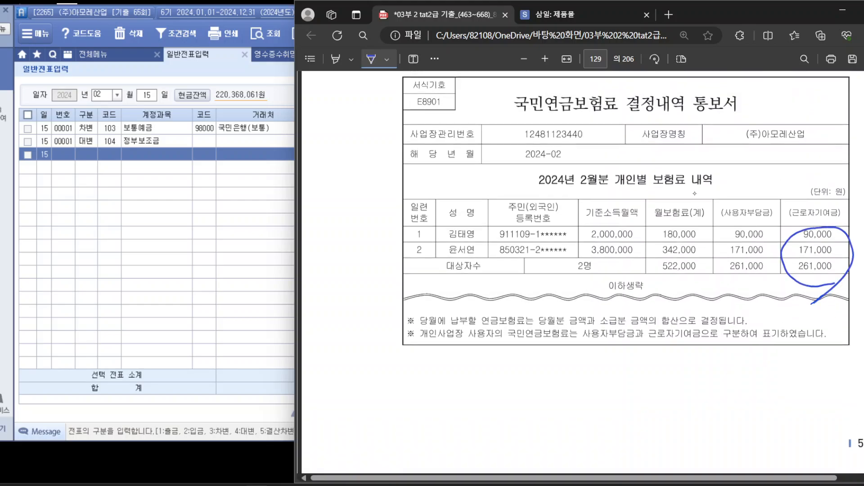
Handwrite a draft entry above 자료 2: credit 보통(국민) 522, debits 예수금 261,000, 세금과공과(5) and 세금과공과(8).
scroll(694, 193, down, 7)
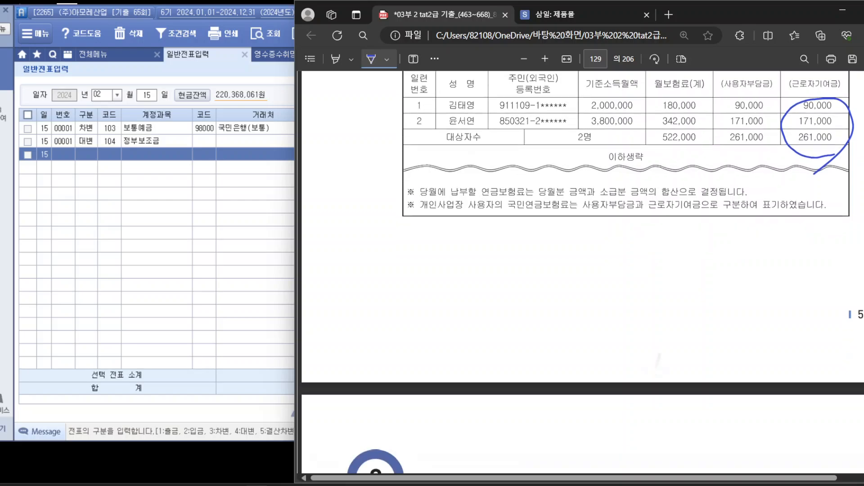
scroll(583, 273, down, 3)
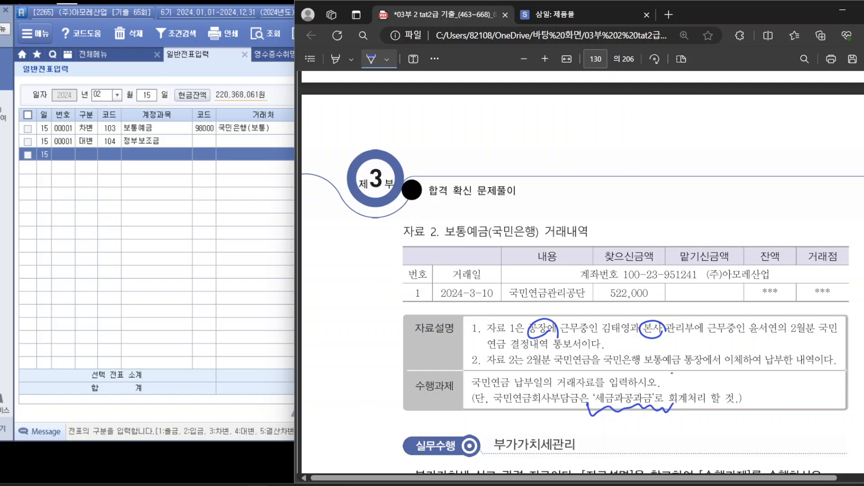
scroll(768, 133, up, 1)
mouse_move(676, 160)
mouse_down()
mouse_move(677, 212)
mouse_move(696, 174)
mouse_move(704, 179)
mouse_move(712, 169)
mouse_move(720, 178)
mouse_move(700, 207)
mouse_move(722, 193)
mouse_move(733, 207)
mouse_up()
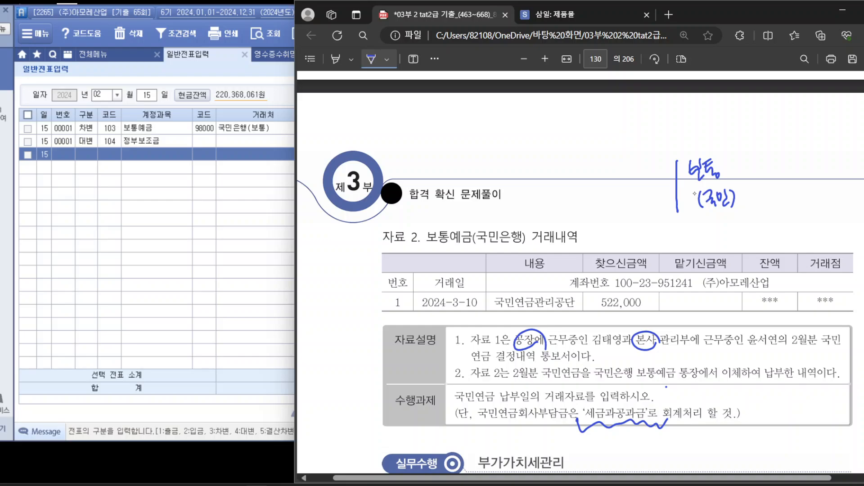
mouse_move(738, 159)
mouse_down()
mouse_move(748, 175)
mouse_move(794, 158)
mouse_up()
mouse_move(542, 154)
mouse_down()
mouse_move(568, 166)
mouse_move(575, 156)
mouse_move(582, 171)
mouse_move(648, 145)
mouse_up()
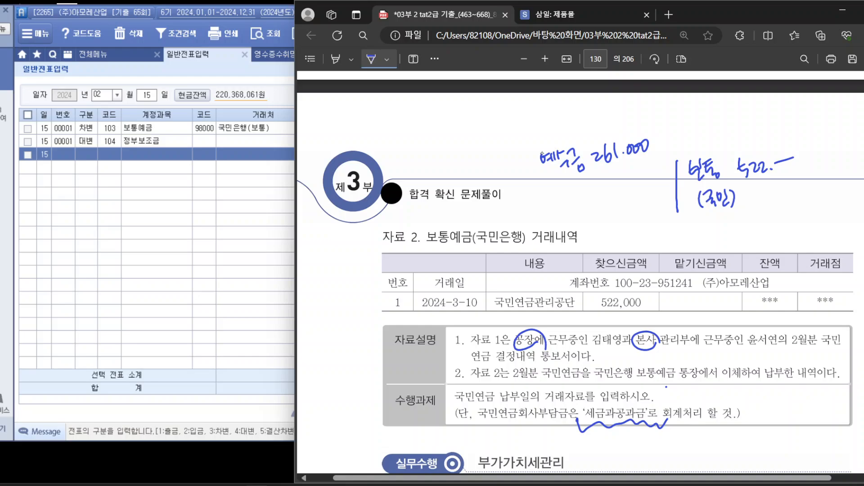
mouse_move(537, 188)
mouse_down()
mouse_move(561, 203)
mouse_move(577, 185)
mouse_move(584, 197)
mouse_move(592, 184)
mouse_move(621, 193)
mouse_up()
mouse_move(542, 220)
mouse_down()
mouse_move(568, 234)
mouse_move(623, 204)
mouse_move(631, 232)
mouse_up()
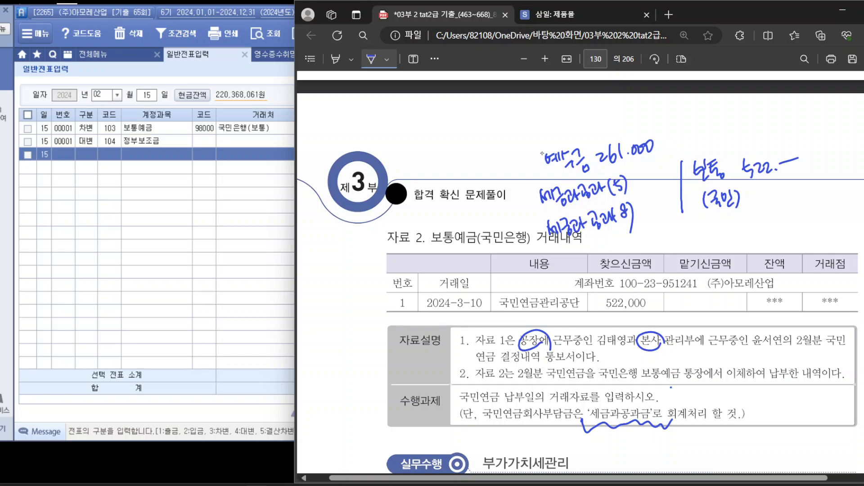
Tick 공장, circle the 90,000 사용자부담금 in the notice and note 90 beside the handwritten 세금과공과(5).
mouse_move(535, 318)
mouse_down()
mouse_move(537, 330)
mouse_move(550, 314)
mouse_up()
scroll(670, 387, up, 10)
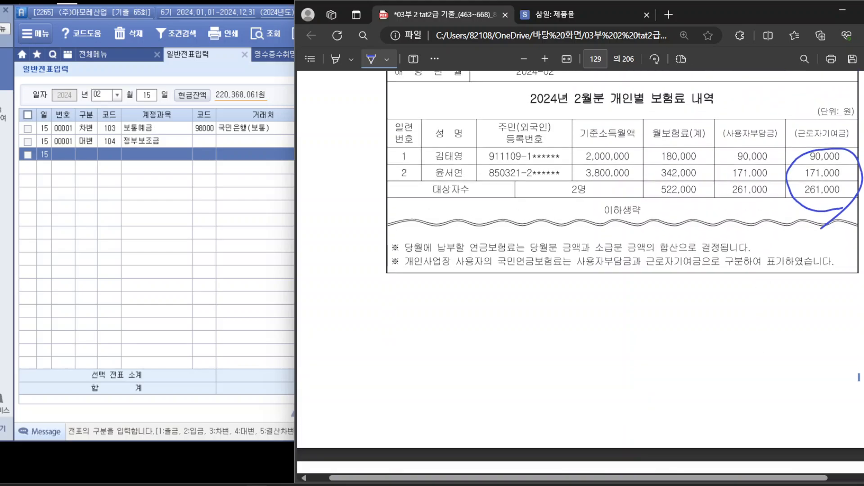
drag(766, 142, 765, 161)
scroll(581, 270, down, 10)
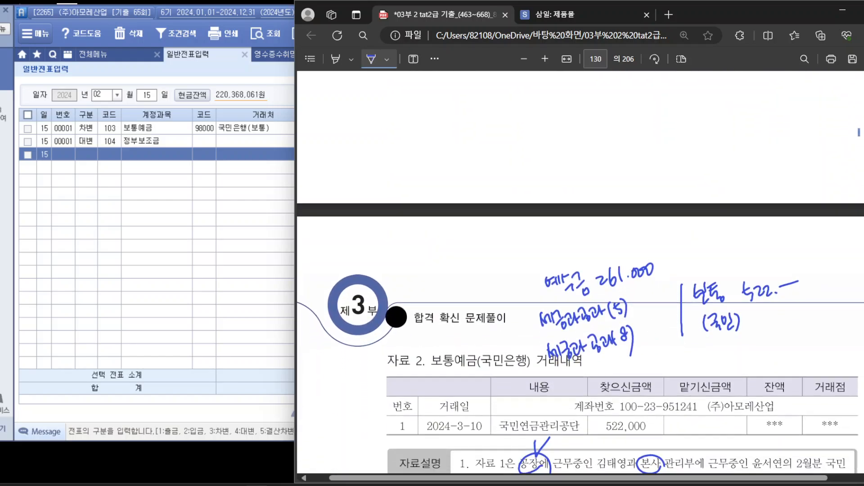
mouse_move(645, 292)
mouse_down()
mouse_move(639, 315)
mouse_move(650, 298)
mouse_move(673, 291)
mouse_up()
Mark the 171,000 사용자부담금 in the notice and note 171 beside the handwritten 세금과공과(8).
scroll(666, 297, up, 1)
scroll(581, 270, up, 4)
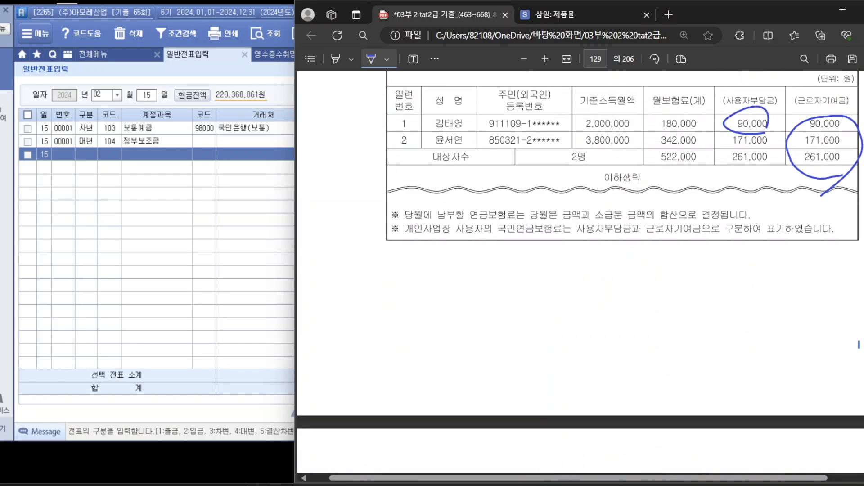
drag(770, 134, 765, 159)
scroll(742, 153, down, 1)
scroll(580, 270, down, 4)
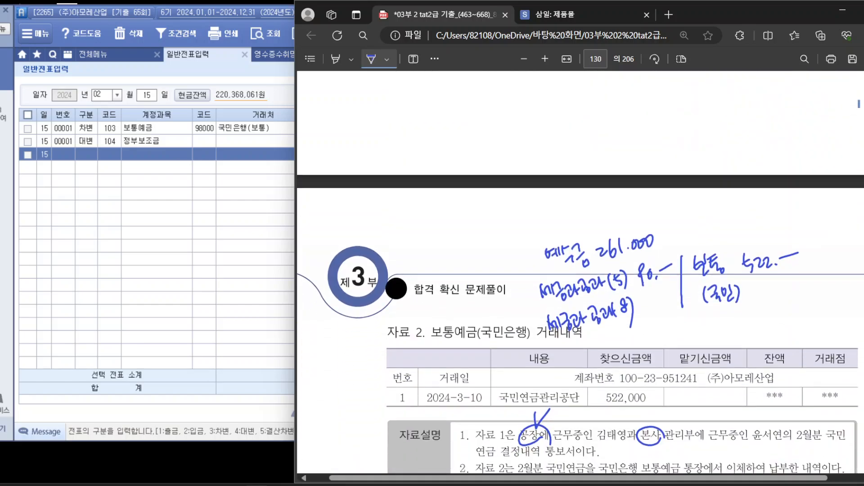
mouse_move(640, 299)
mouse_down()
mouse_move(640, 315)
mouse_move(676, 295)
mouse_up()
click(664, 308)
scroll(542, 153, down, 2)
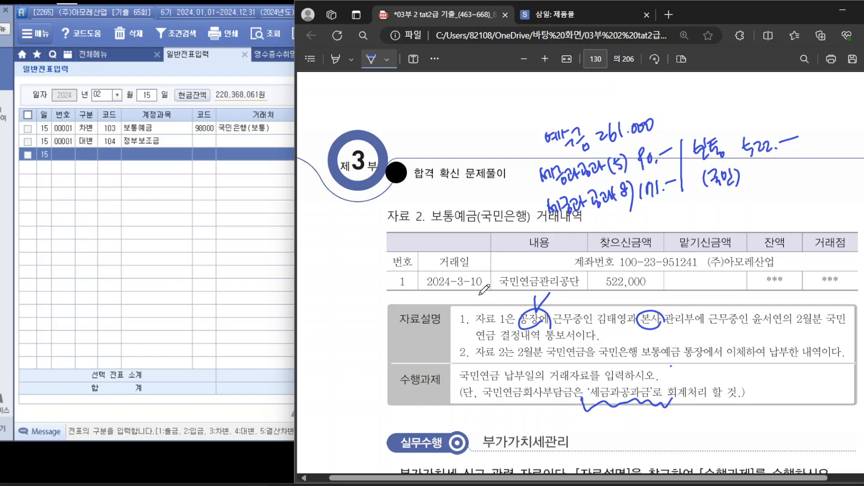
Underline the 2024-3-10 transaction date in the PDF, and switch to Smart A to set the voucher date to March 10.
drag(417, 294, 503, 293)
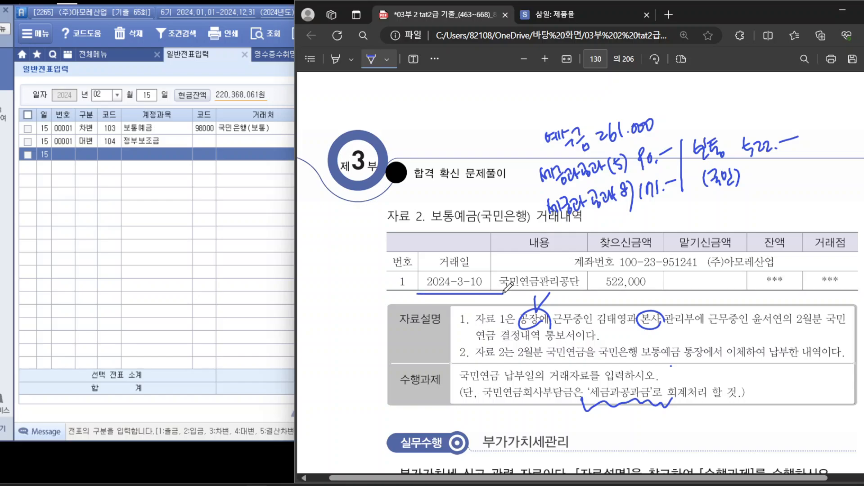
click(108, 96)
text(03)
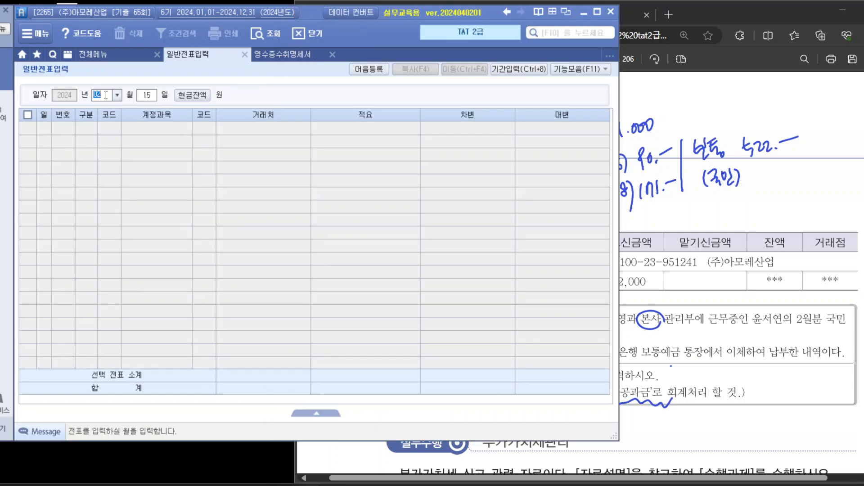
key(Return)
text(10)
key(Return)
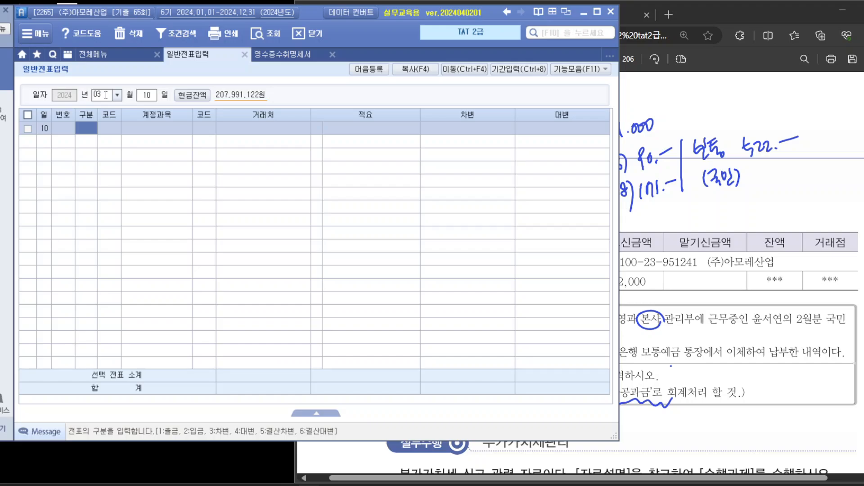
Enter a 대변 line for account 103 보통예금 with counterparty 국민은행(보통) and amount 522,000.
text(4)
key(Return)
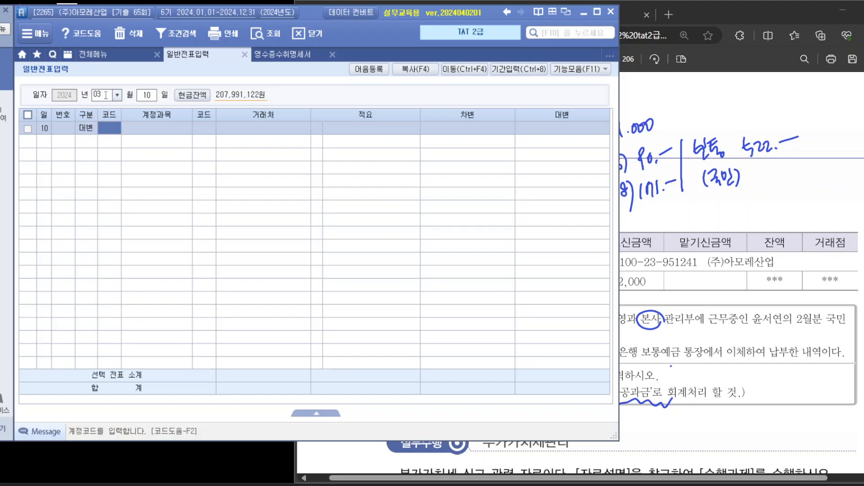
text(103)
key(Return)
text(98)
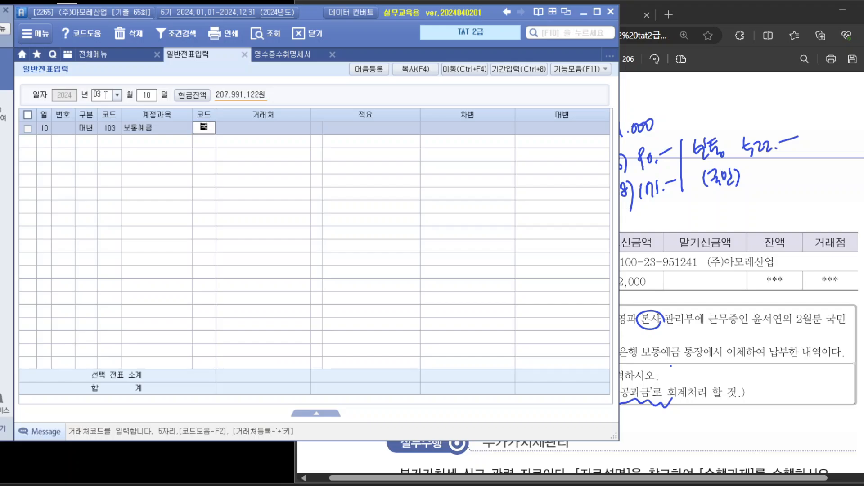
key(Return)
key(Return)
key(Return)
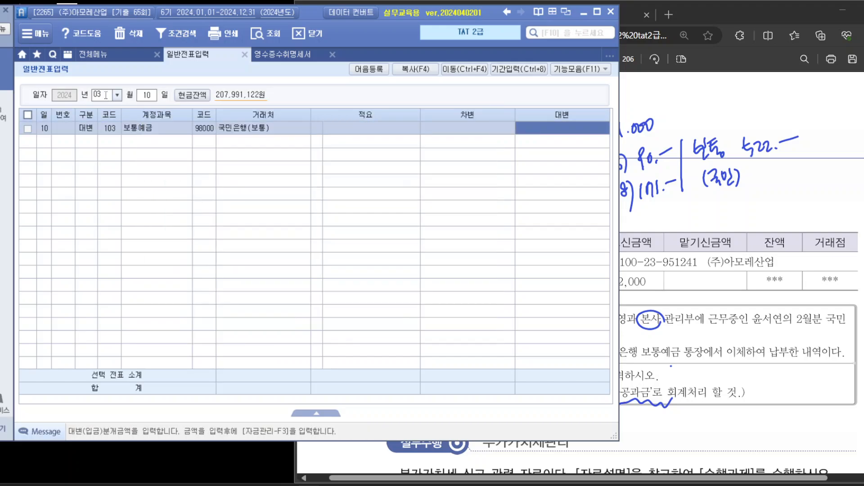
text(5220000)
key(Return)
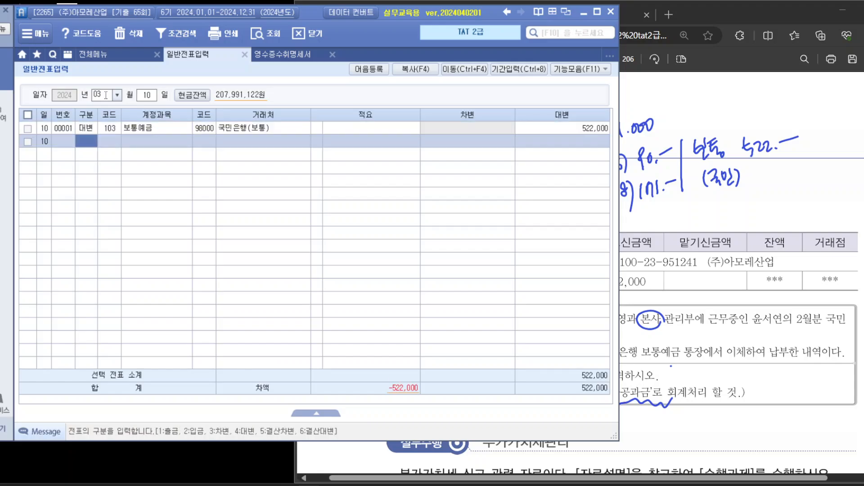
Add a 차변 line for account 254 예수금 with amount 261,000 and no counterparty.
text(3)
key(Return)
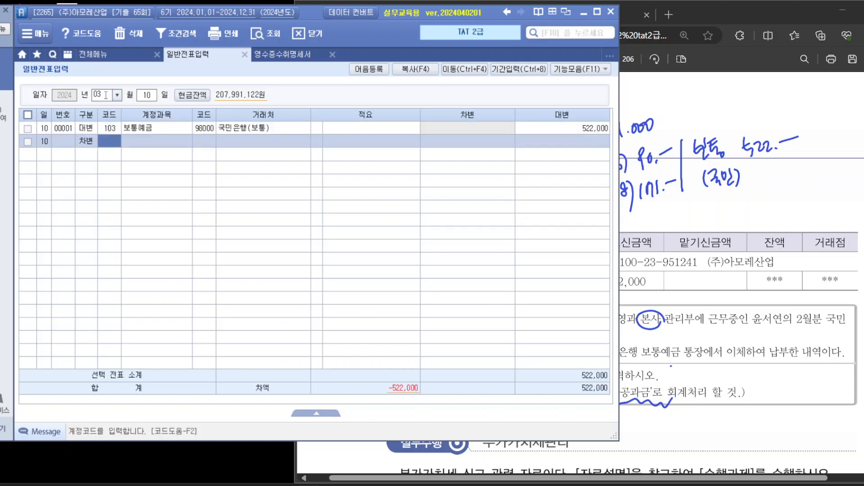
text(예수)
key(Return)
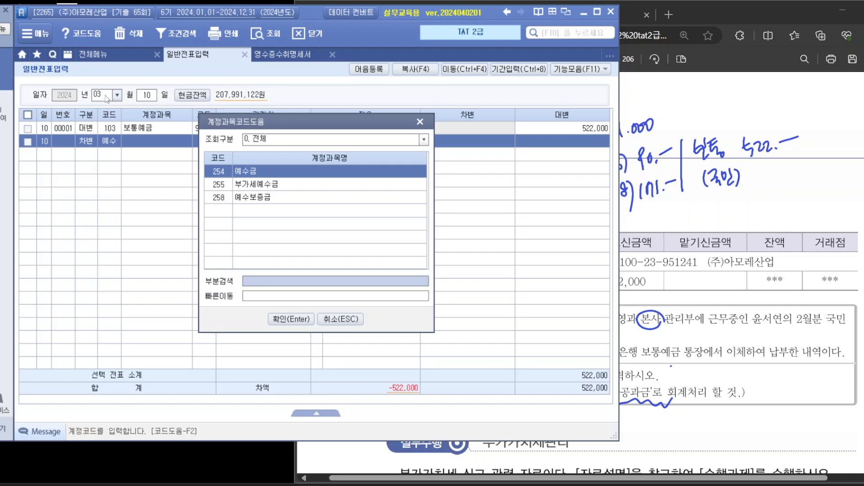
key(Return)
key(Return)
key(Return)
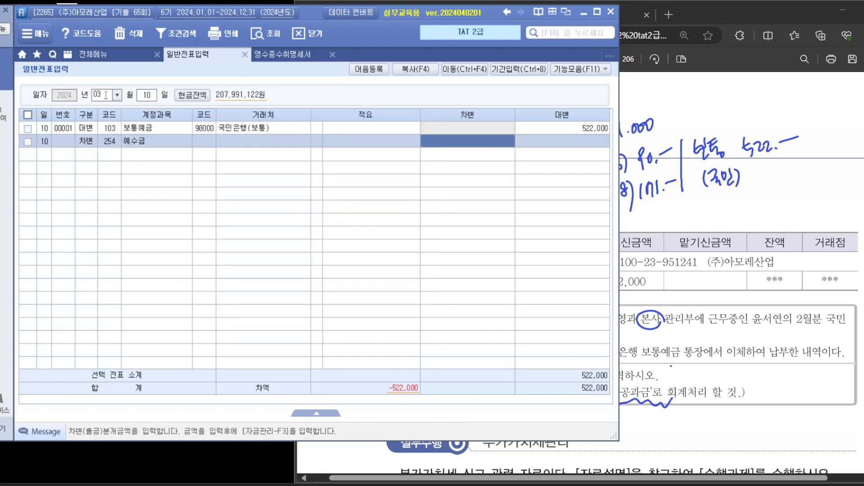
text(2610000)
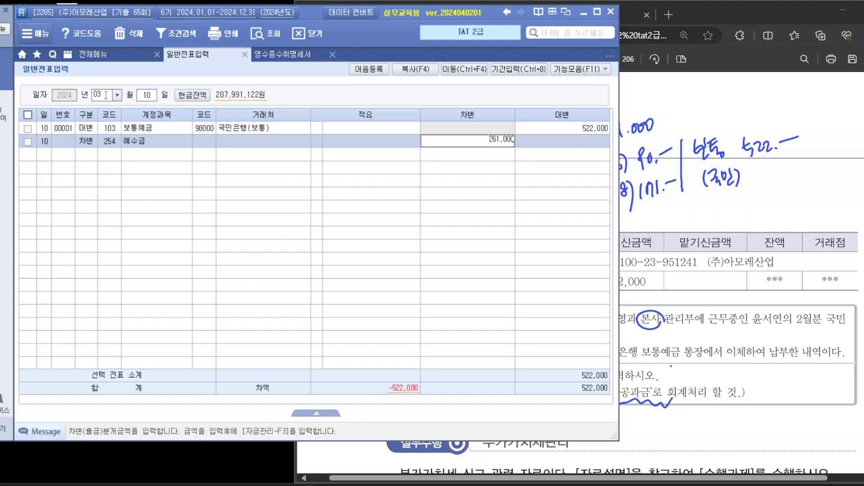
key(Return)
Add a 차변 line for account 517 세금과공과금 with amount 90,000 and no counterparty.
text(3)
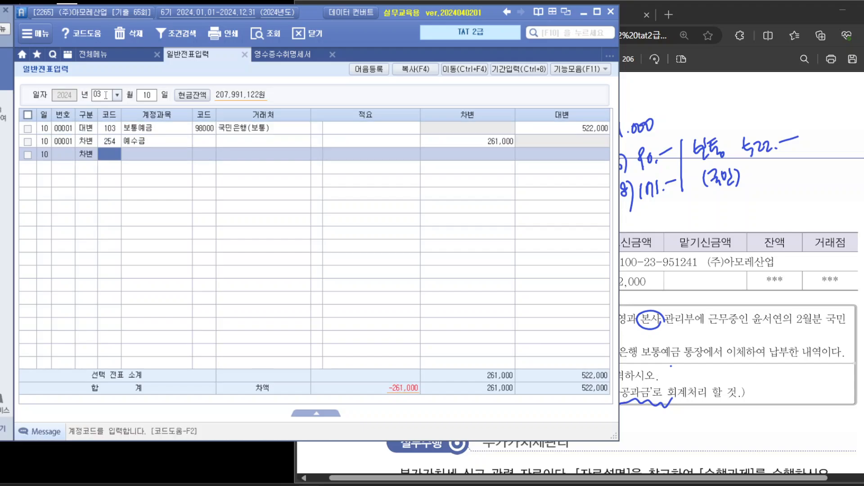
text(세금)
key(Return)
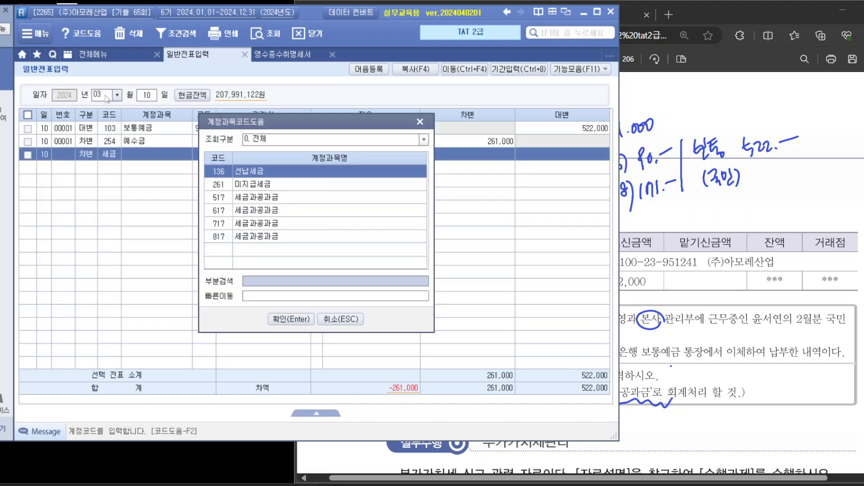
key(Down)
key(Down)
key(Return)
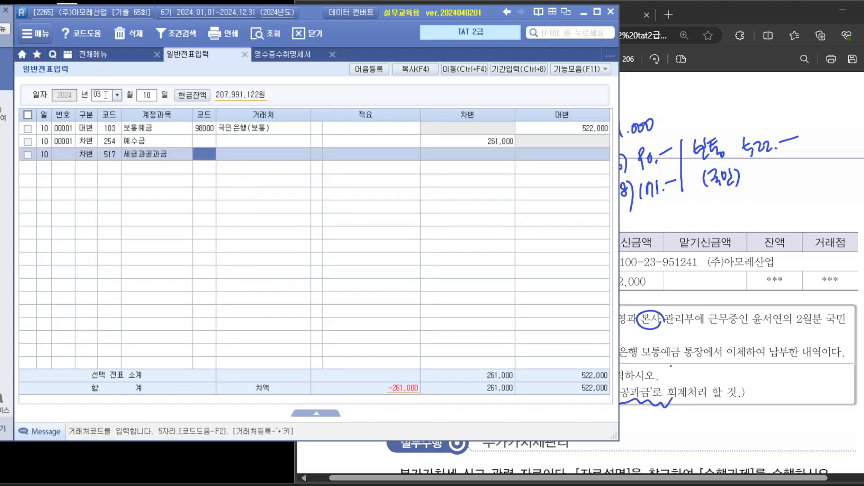
key(Return)
key(Return)
key(Return)
text(90)
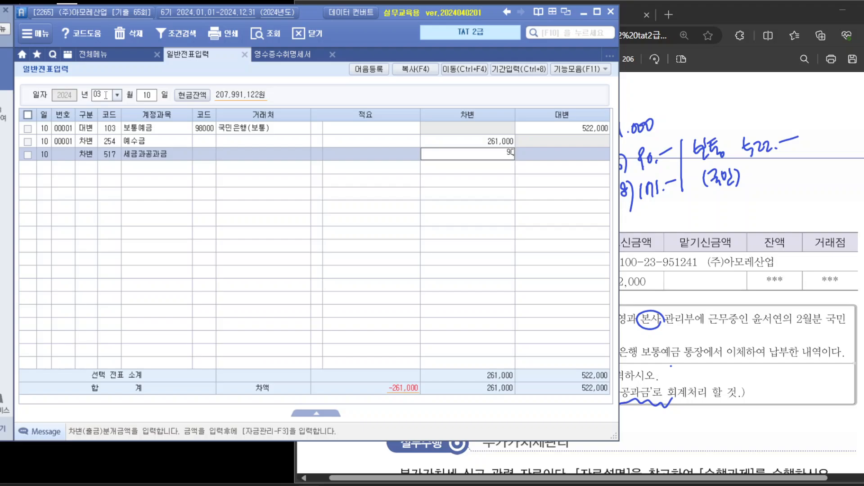
text(,000)
key(Return)
Add a 차변 line for account 817 세금과공과금 with amount 171,000 and no counterparty.
text(3)
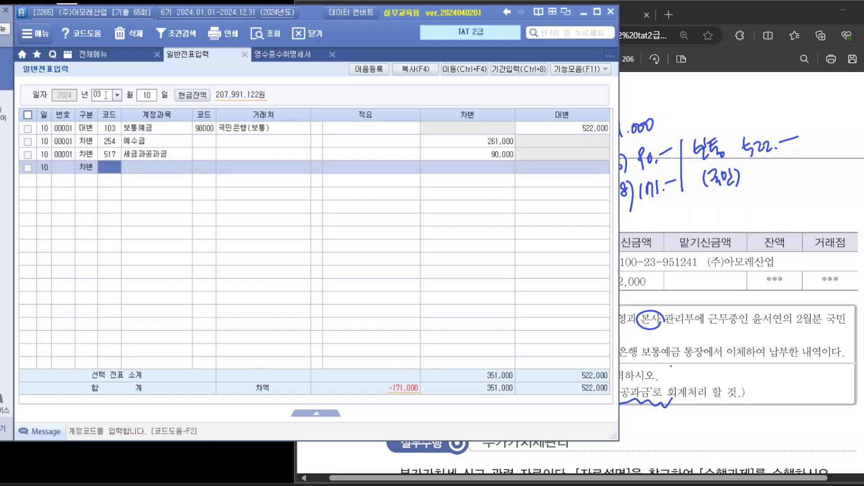
text(817)
key(Return)
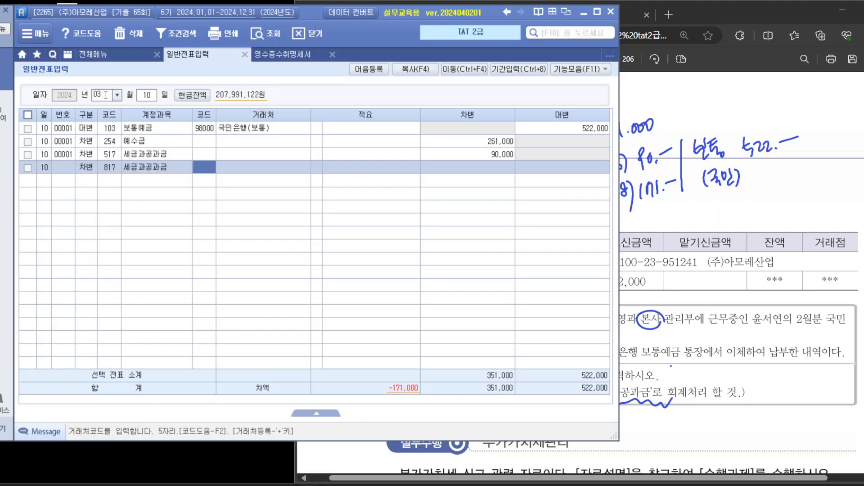
key(Return)
key(Return)
key(Return)
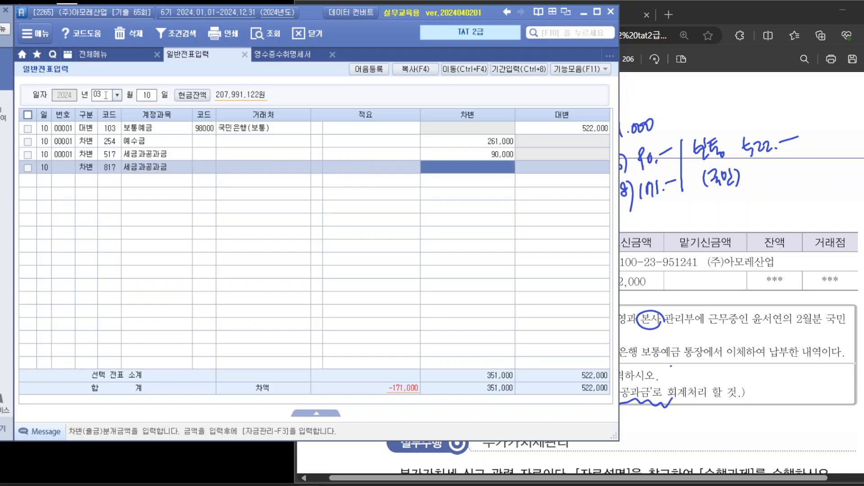
text(171)
key(plus)
key(Return)
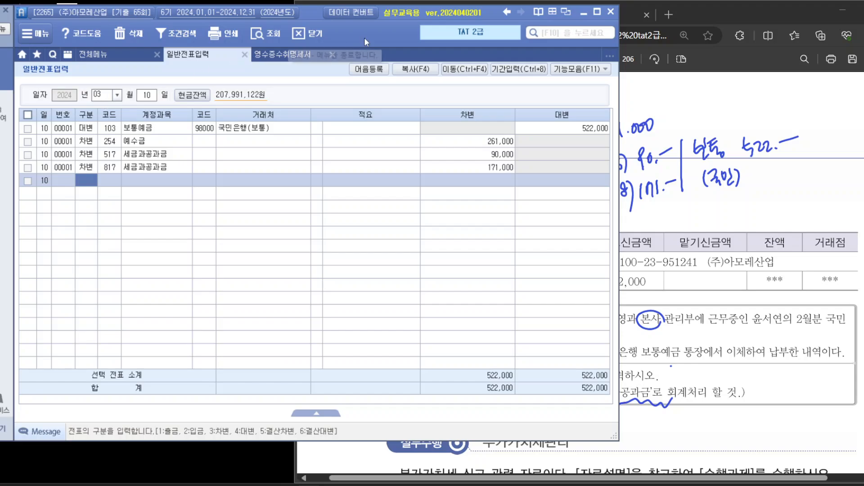
Switch to the PDF and review the 전자세금계산서 발급 task's 보통예금 거래내역 and 거래명세서.
click(817, 210)
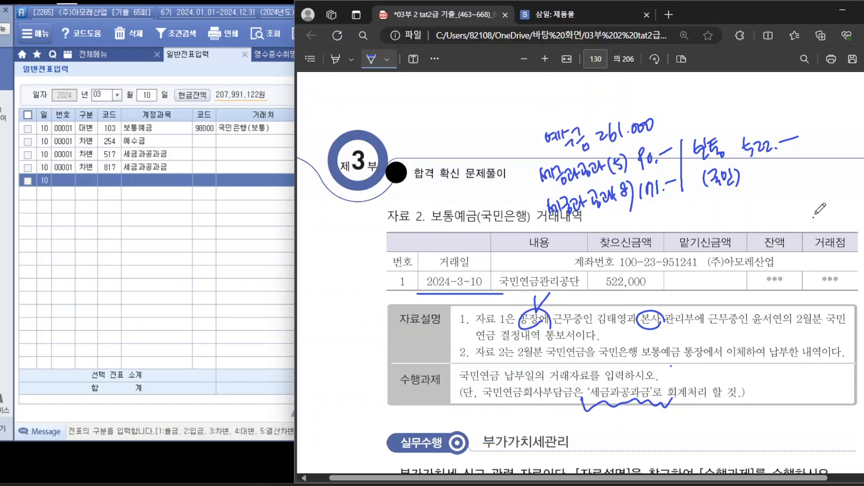
scroll(820, 208, down, 2)
scroll(820, 209, down, 2)
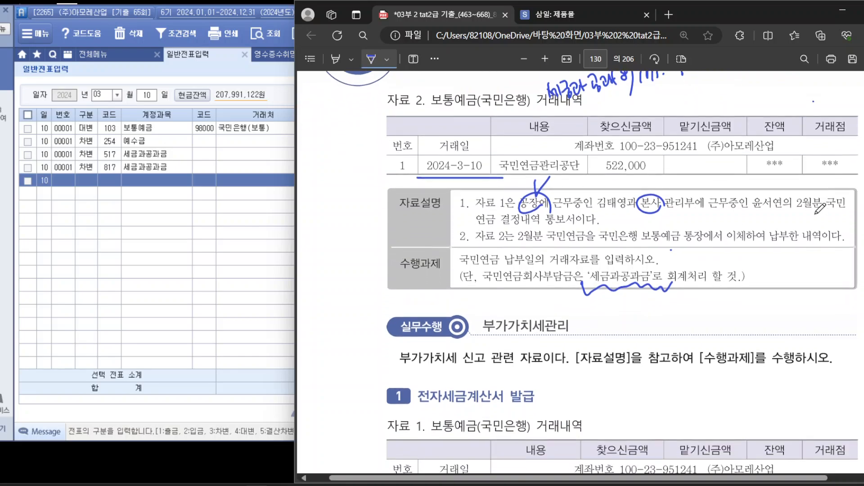
scroll(820, 208, down, 8)
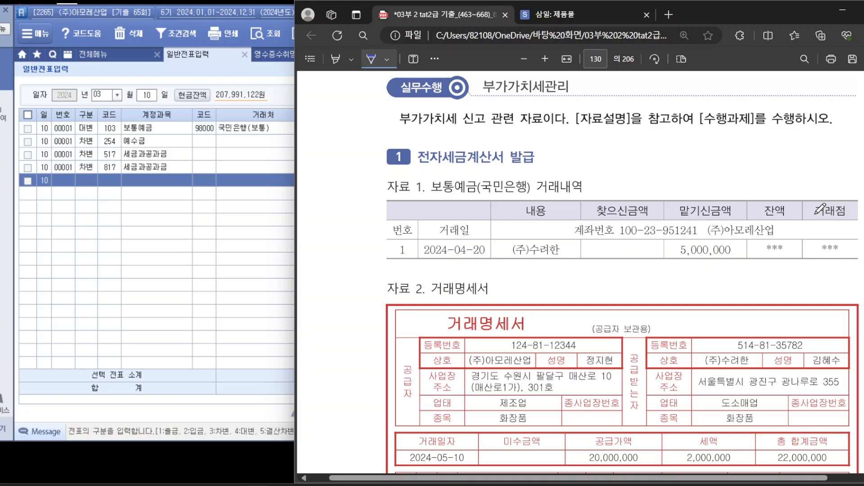
click(170, 143)
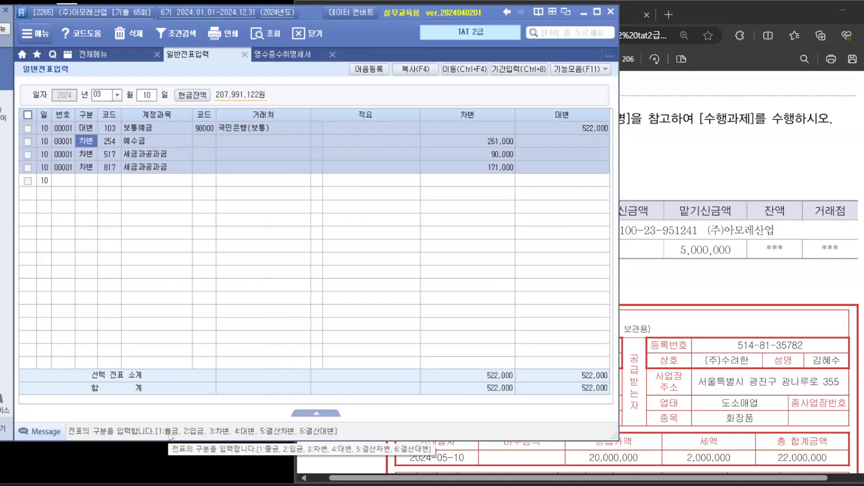
click(852, 128)
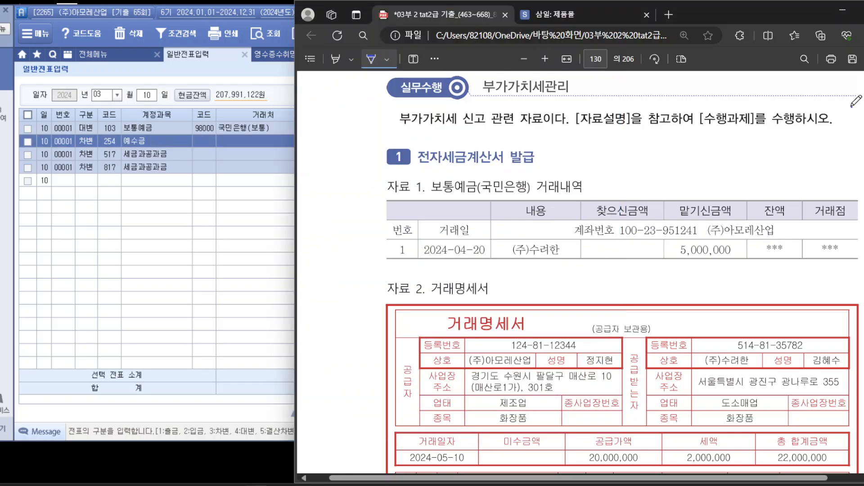
scroll(855, 101, down, 2)
scroll(856, 101, up, 2)
scroll(522, 163, down, 1)
scroll(522, 163, up, 4)
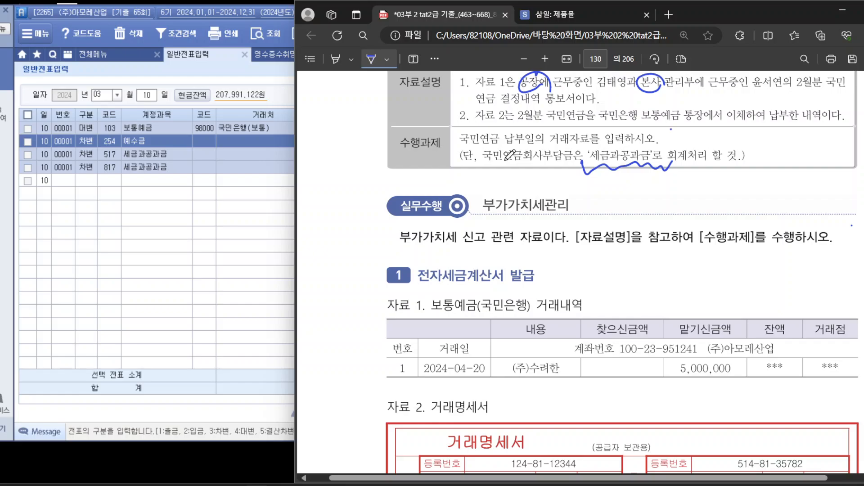
scroll(550, 259, down, 4)
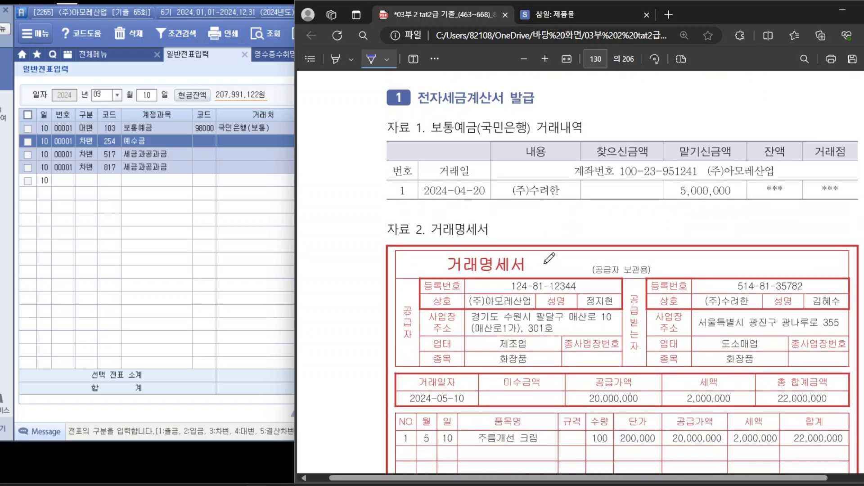
scroll(549, 259, down, 3)
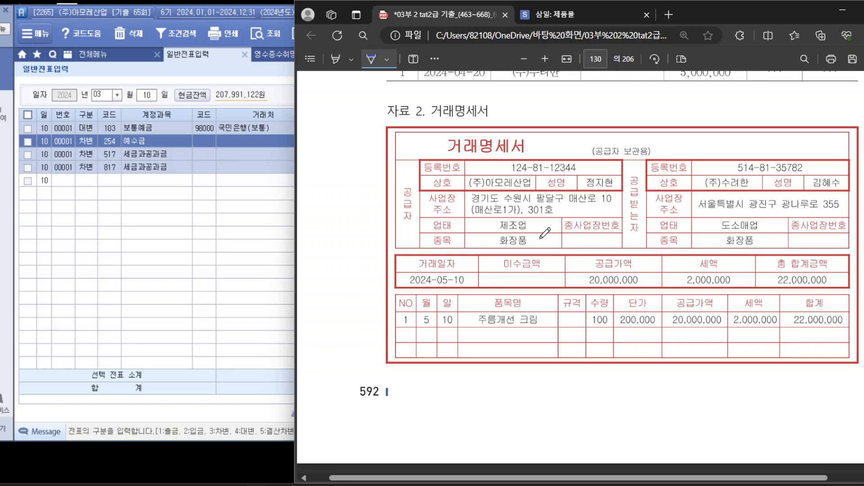
Circle the 5/10 date, the buyer (주)수려한 and the item's quantity and amounts in the 거래명세서, and tick the 세액.
mouse_move(464, 336)
mouse_down()
mouse_move(410, 310)
mouse_move(464, 331)
mouse_up()
drag(756, 205, 749, 207)
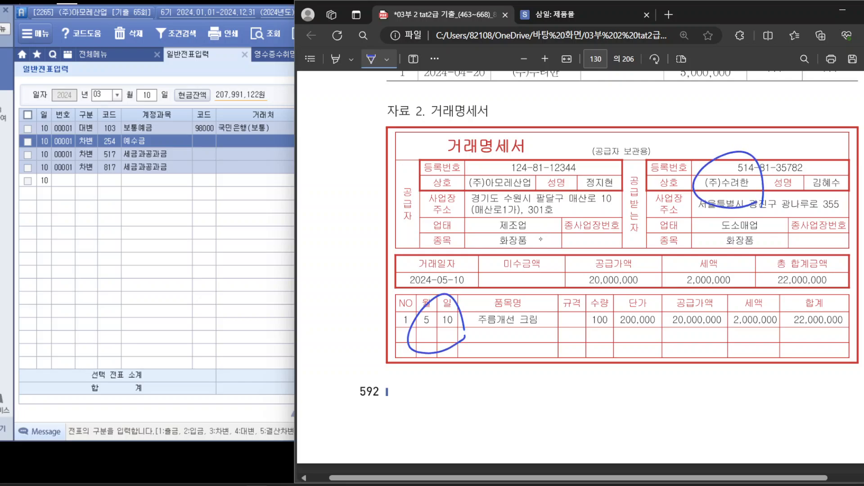
mouse_move(578, 301)
mouse_down()
mouse_move(684, 344)
mouse_move(839, 330)
mouse_move(756, 297)
mouse_move(560, 307)
mouse_up()
drag(751, 285, 778, 279)
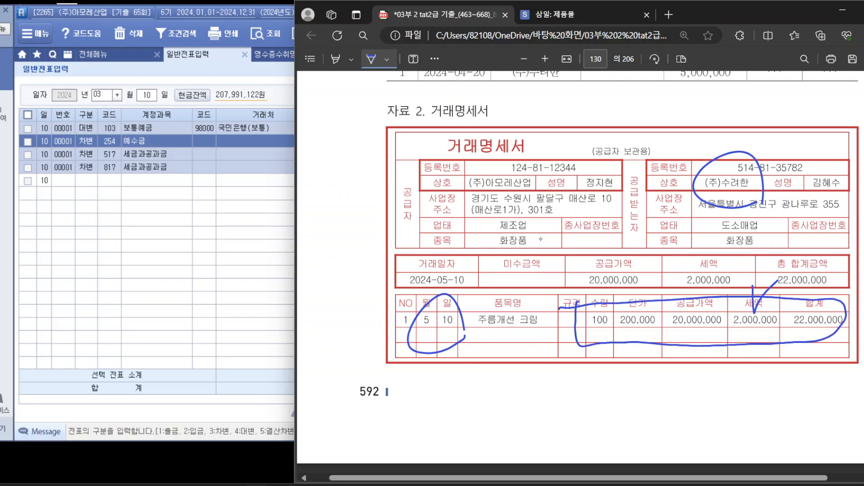
Handwrite 선수금 above the 자료설명 box on the next PDF page, and tick the item row in the 거래명세서.
scroll(541, 239, up, 2)
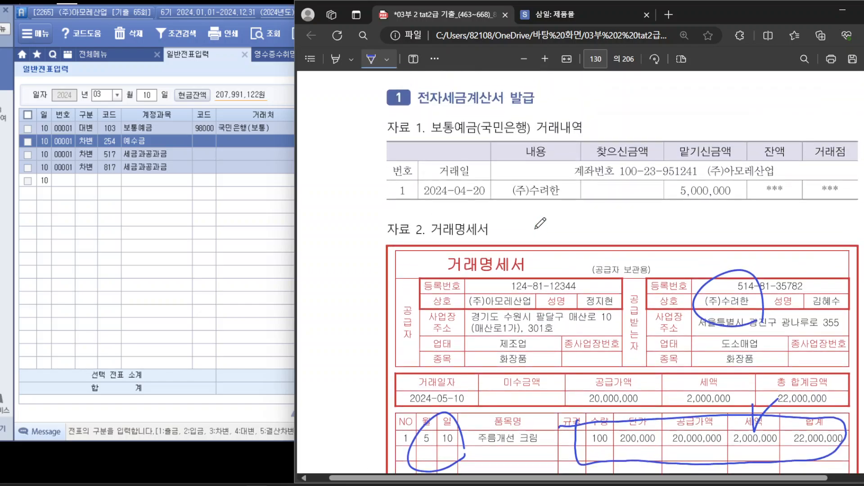
scroll(540, 223, down, 1)
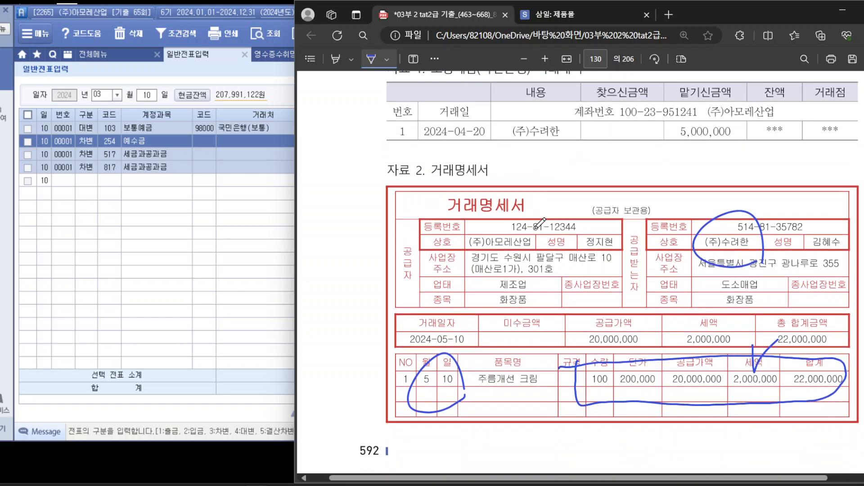
scroll(540, 223, down, 6)
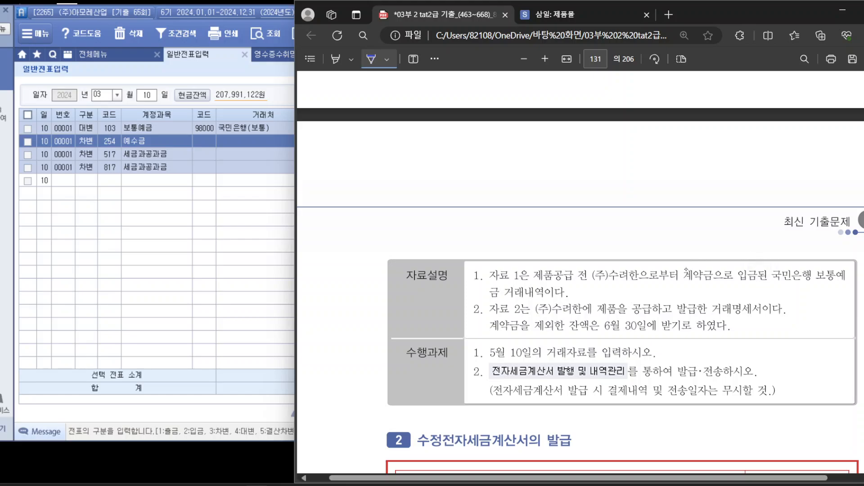
mouse_move(641, 233)
mouse_down()
mouse_move(643, 257)
mouse_move(666, 234)
mouse_move(671, 254)
mouse_move(683, 235)
mouse_move(689, 250)
mouse_up()
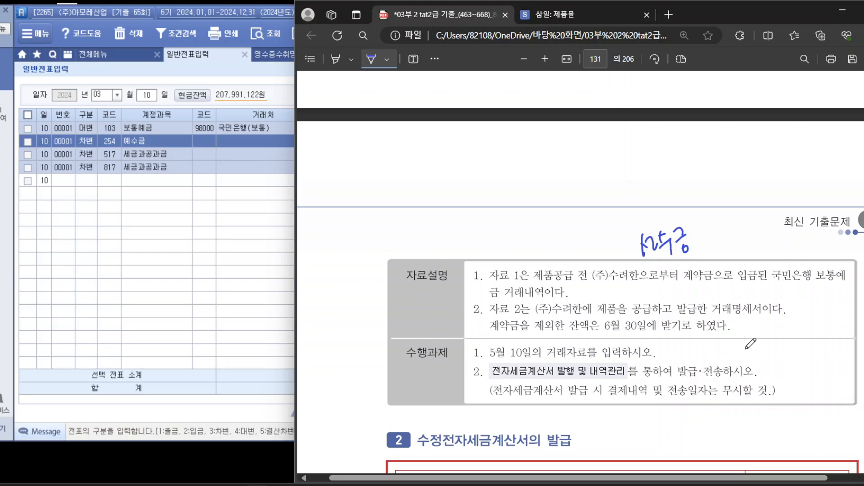
scroll(750, 344, up, 5)
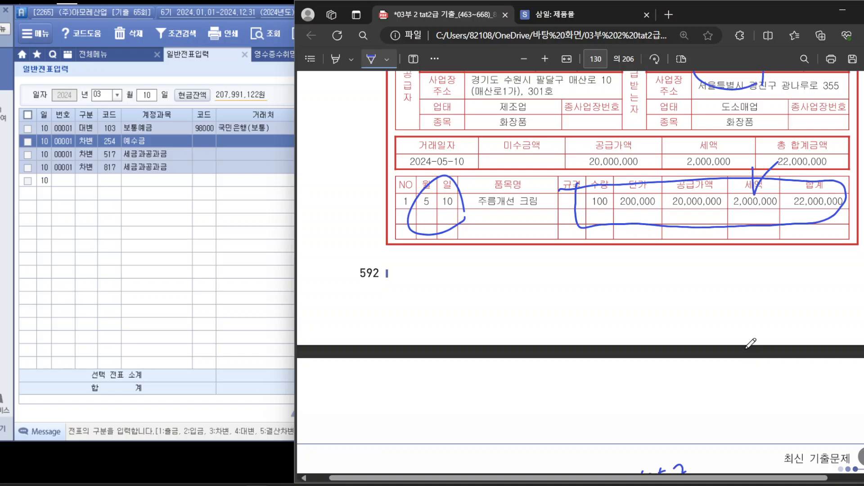
drag(395, 195, 421, 171)
scroll(733, 405, down, 5)
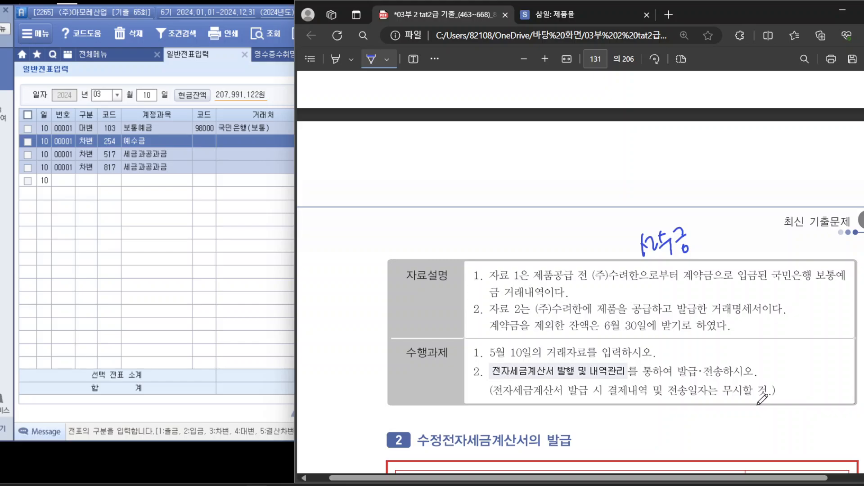
Handwrite 외상 under the remark on the June 30 balance, and tick 수행과제 items 1 and 2.
mouse_move(672, 331)
mouse_down()
mouse_move(682, 347)
mouse_move(696, 335)
mouse_up()
drag(686, 345, 693, 340)
drag(699, 334, 699, 343)
drag(472, 346, 487, 340)
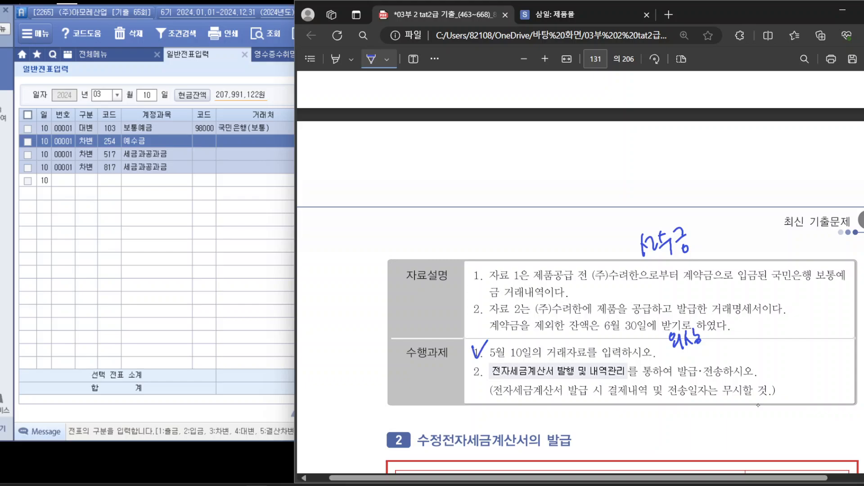
drag(469, 372, 484, 362)
Handwrite 매출, 과세 and a circled 11 beside the 거래명세서 in the PDF.
scroll(758, 405, up, 8)
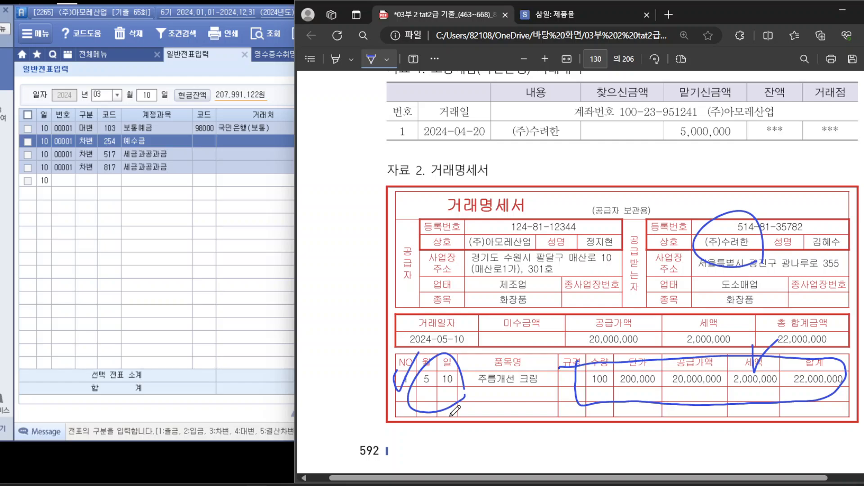
mouse_move(316, 203)
mouse_down()
mouse_move(323, 212)
mouse_move(343, 194)
mouse_move(352, 210)
mouse_move(335, 239)
mouse_move(344, 243)
mouse_move(367, 218)
mouse_up()
click(357, 197)
drag(368, 181, 367, 197)
mouse_move(374, 179)
mouse_down()
mouse_move(375, 192)
mouse_move(388, 185)
mouse_up()
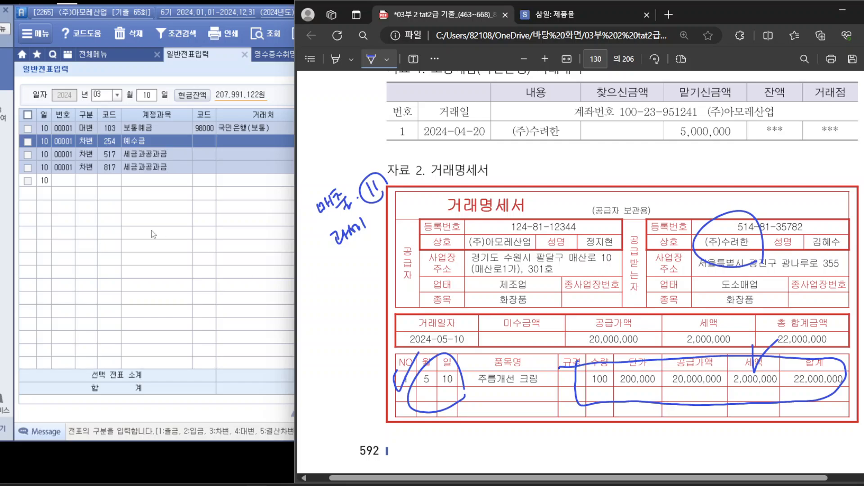
Switch to Smart A, open 매입매출전표입력, set the date to May 10 and start a sales line of type 11 과세.
click(100, 56)
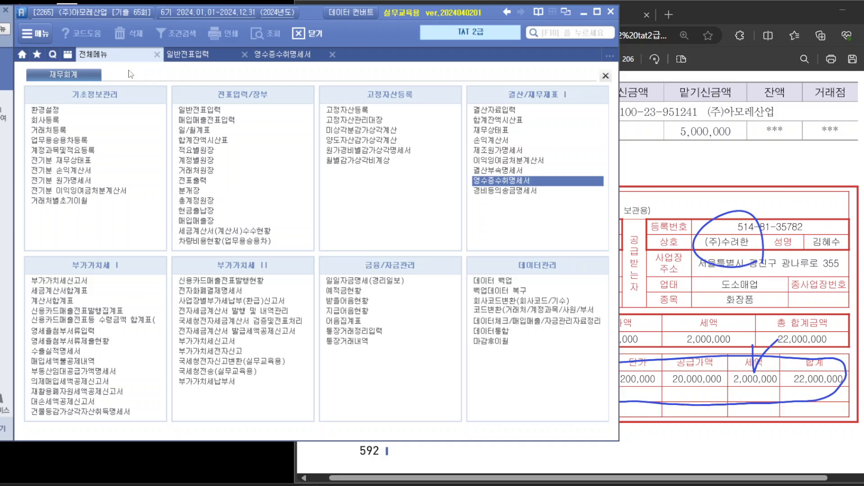
click(231, 121)
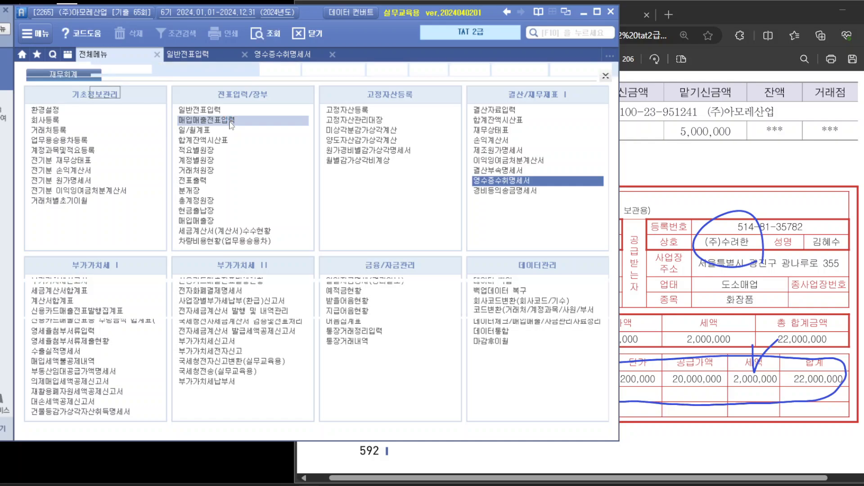
text(05)
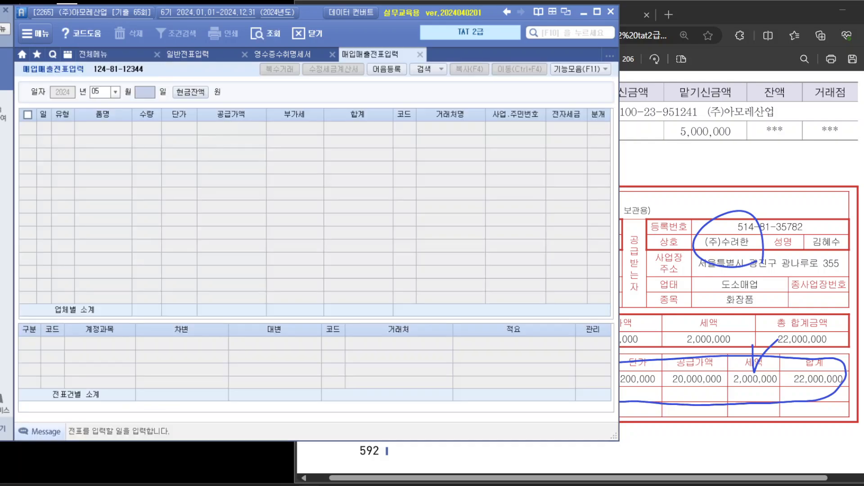
text(10)
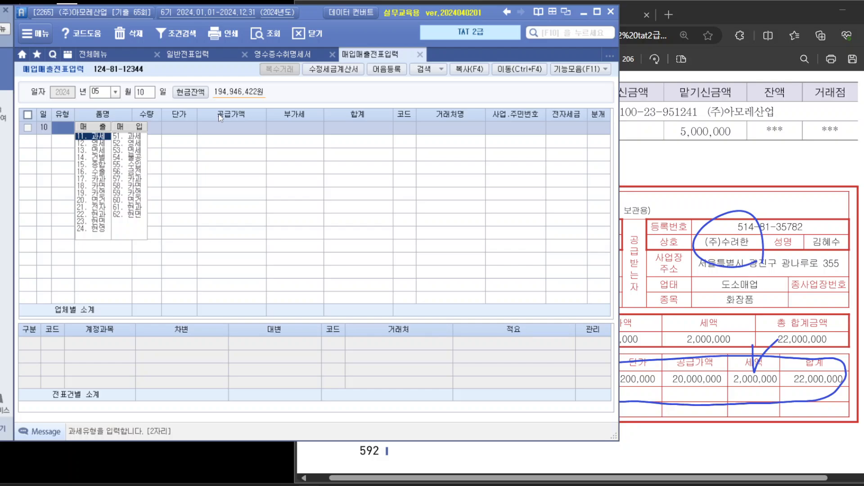
text(11)
key(Return)
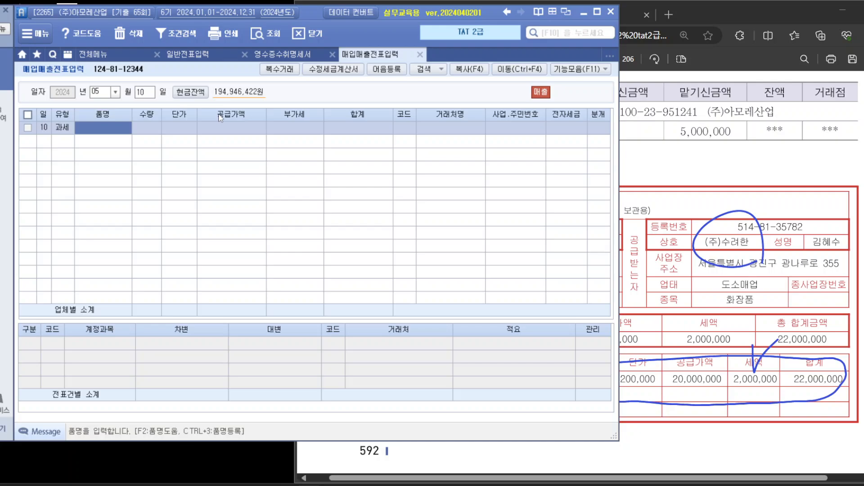
Enter the item 주름개선 크림 with quantity 100 and unit price 200,000, accepting the calculated 공급가액 and 부가세.
text(주름개선 )
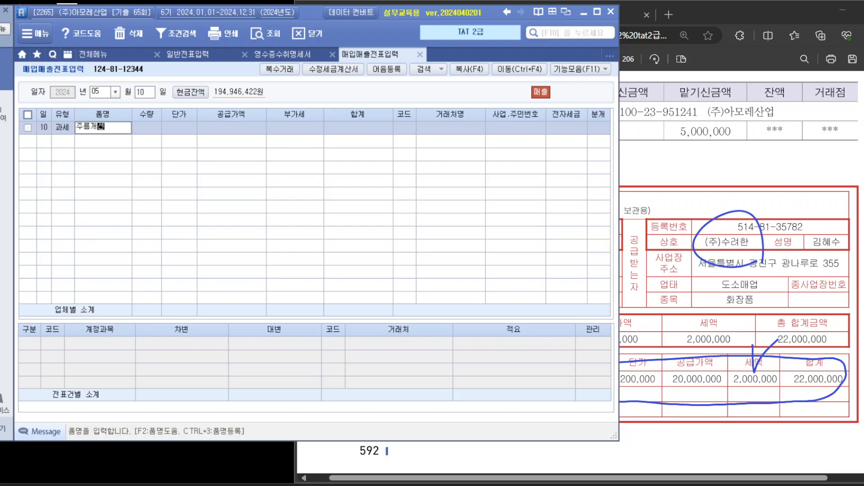
text(크림)
key(Return)
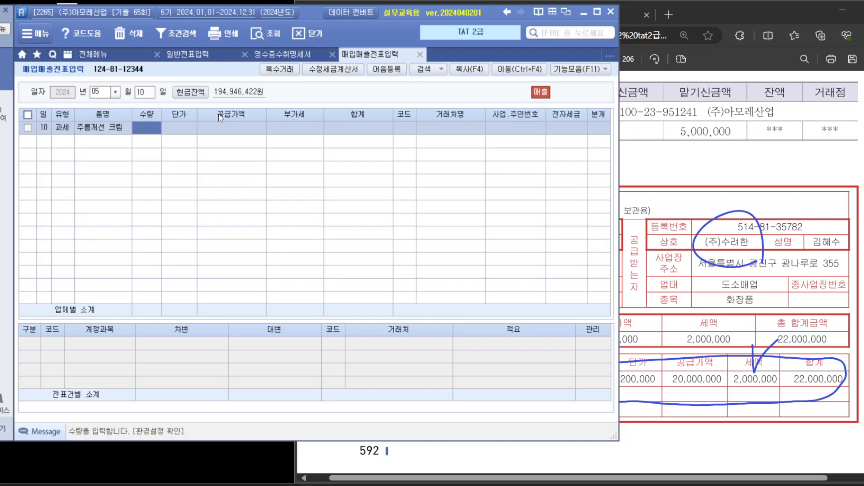
text(100)
key(Return)
text(200000)
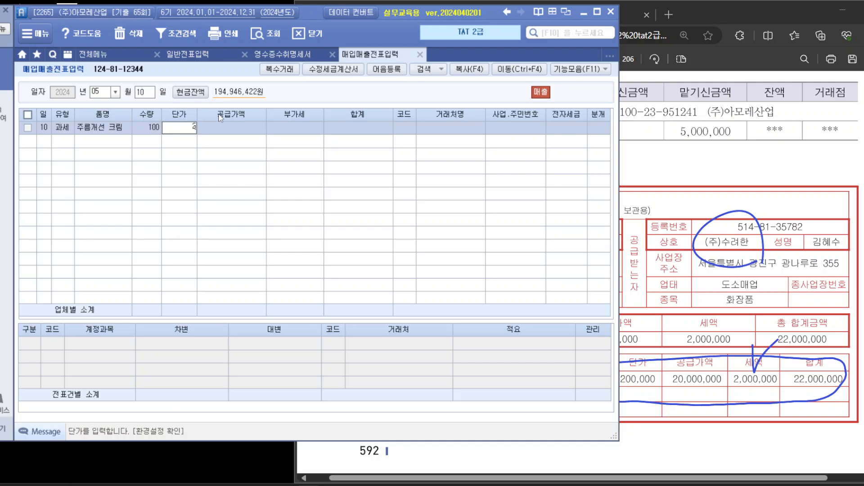
key(Return)
key(Return)
key(Return)
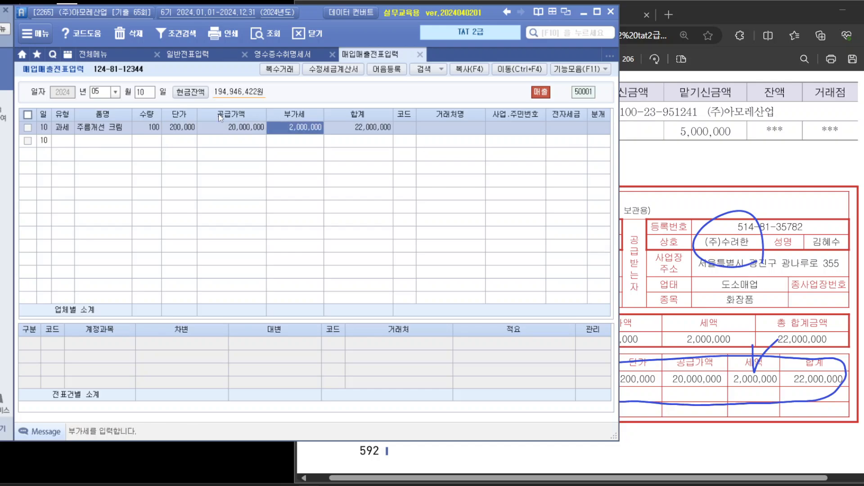
Set the sales line's counterparty to (주)수려한 and leave the 전자세금 field blank.
text(수려한)
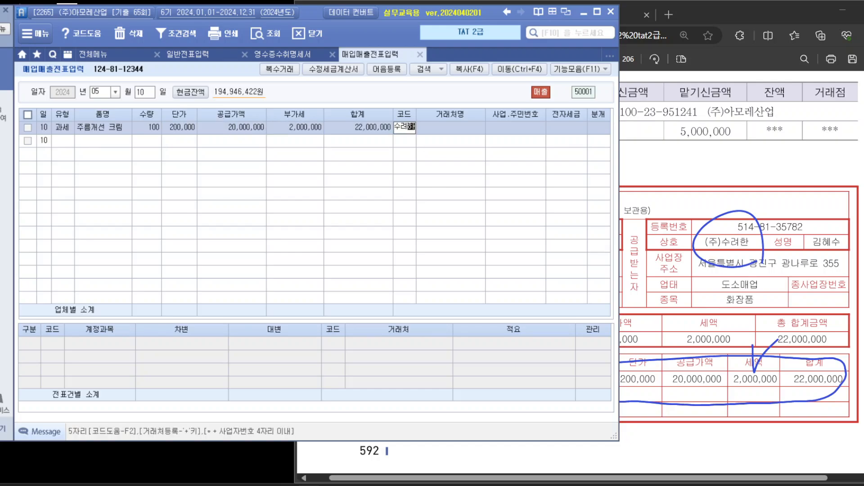
key(Return)
key(Return)
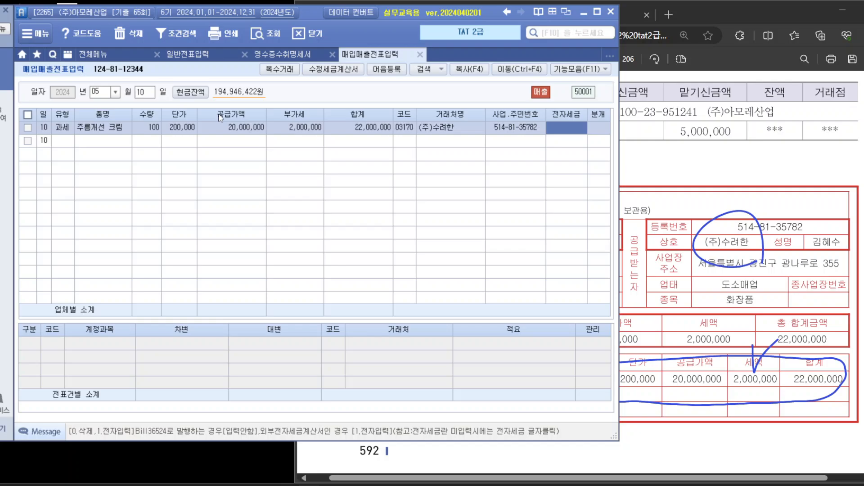
key(Return)
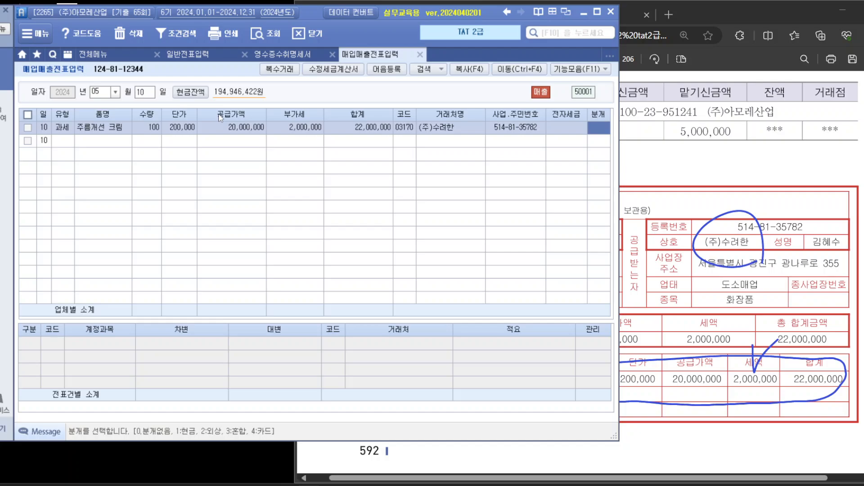
Set the sales line's 분개 to 3 혼합 and accept the generated 부가세예수금 and 제품매출 credit lines.
text(3)
key(Return)
key(Return)
key(Return)
key(Return)
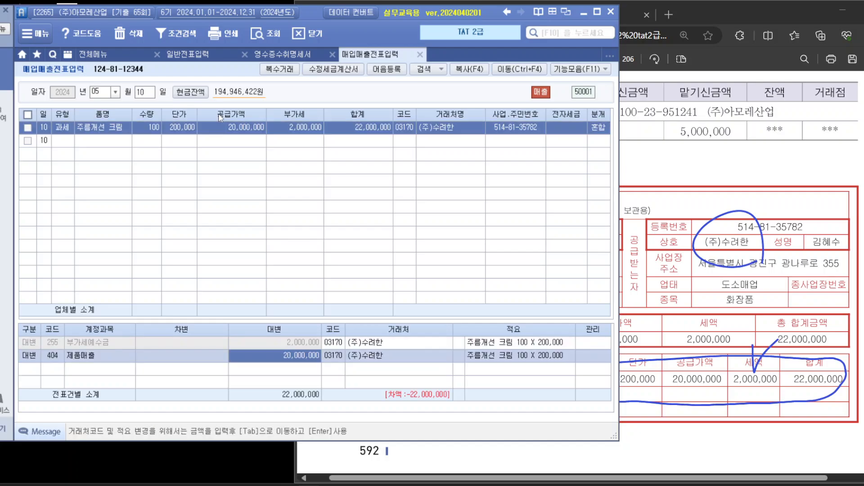
Add a debit line to the journal entry with account 선수금 for 5,000,000.
text(3)
key(Return)
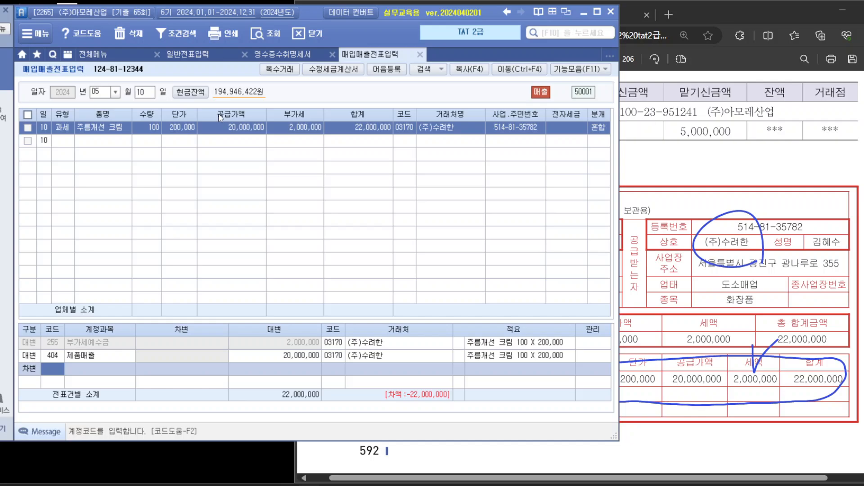
text(선수)
key(Return)
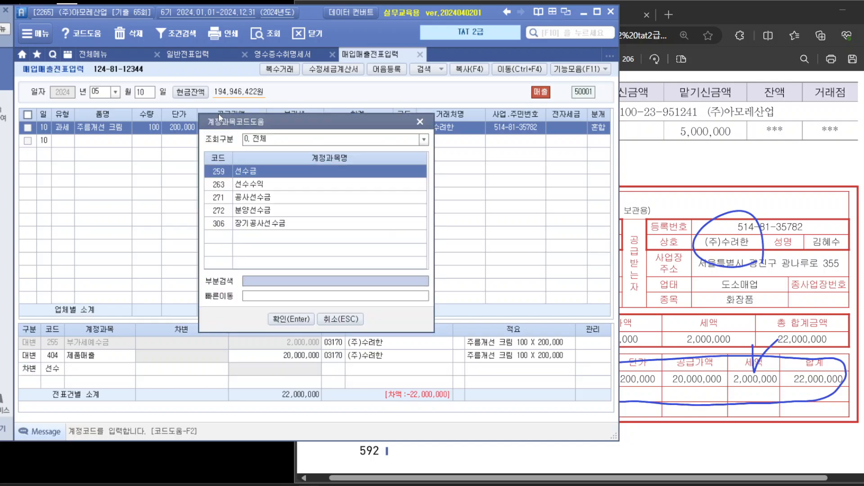
key(Return)
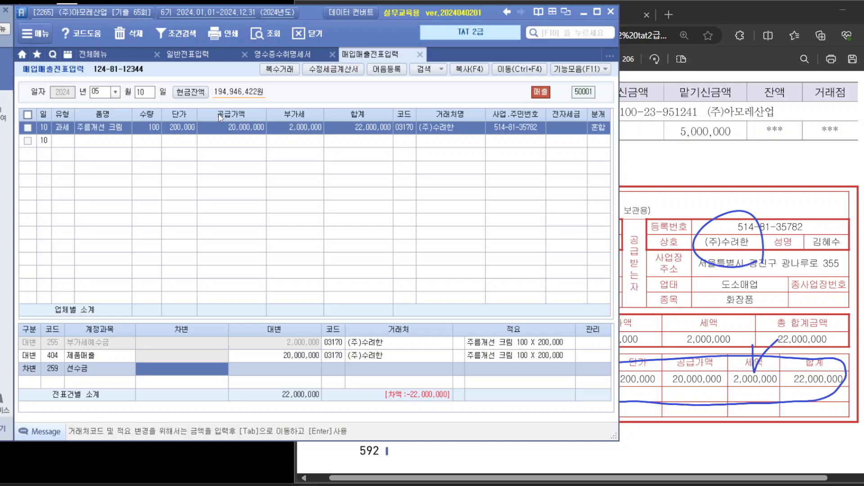
text(5000000)
key(Return)
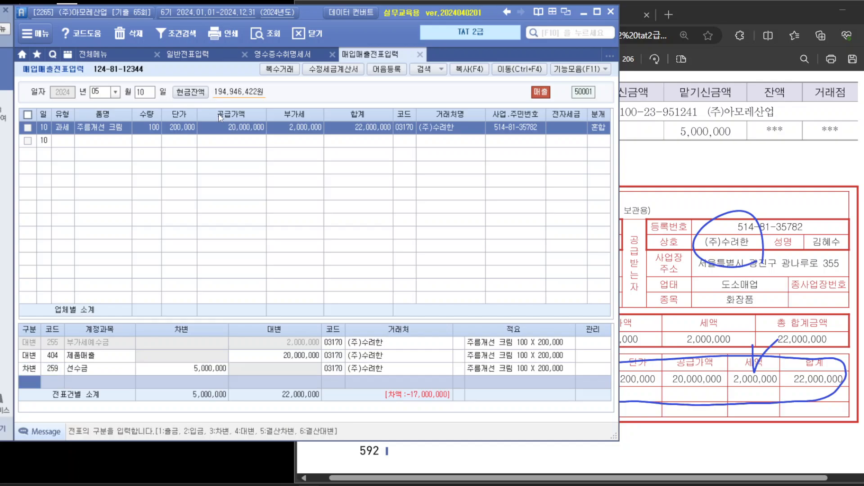
Add a debit line for 외상매출금 of 17,000,000, save the voucher and select the saved sales line.
text(3외상)
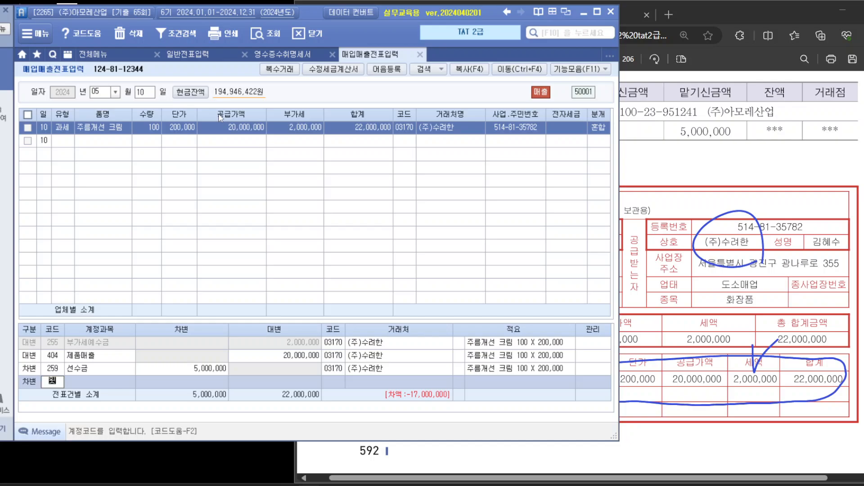
key(Return)
key(Return)
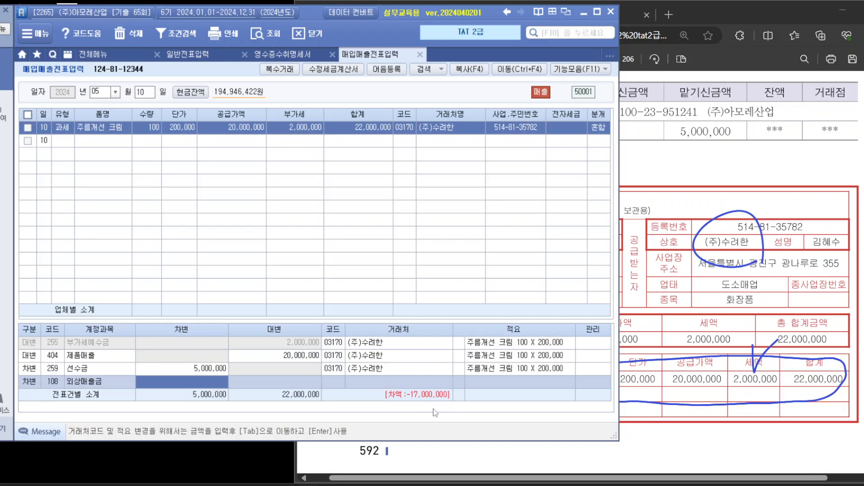
text(17000000)
key(Return)
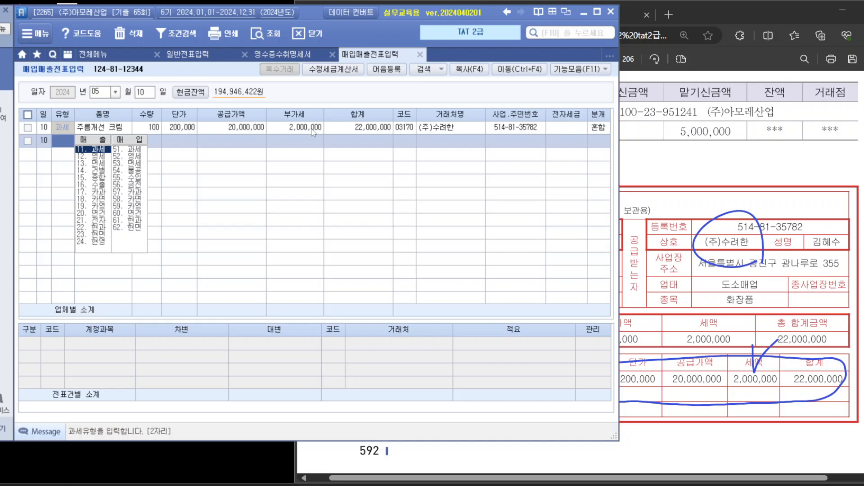
click(371, 126)
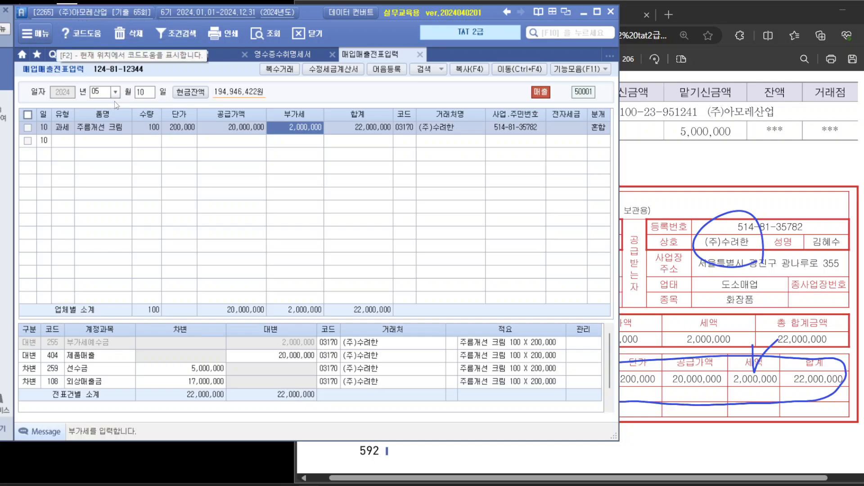
Open 전자세금계산서 발행 및 내역관리 and query all counterparties for the period 2024-05-10 to 2024-05-10.
click(110, 59)
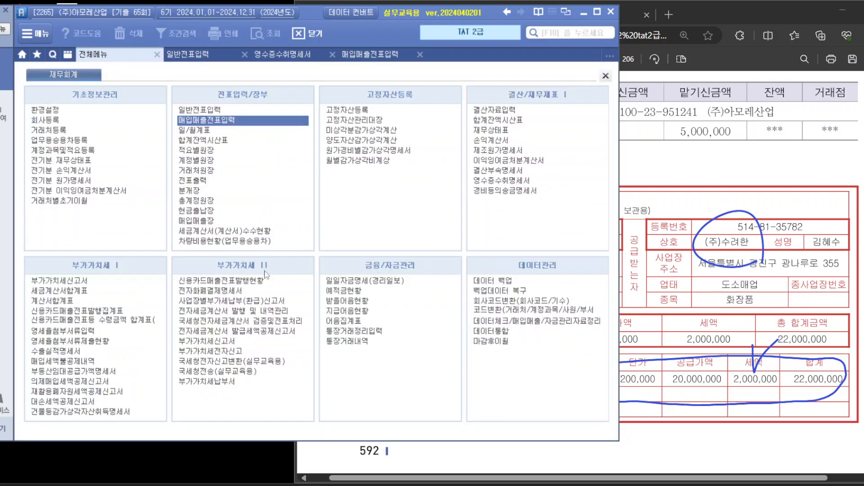
click(273, 311)
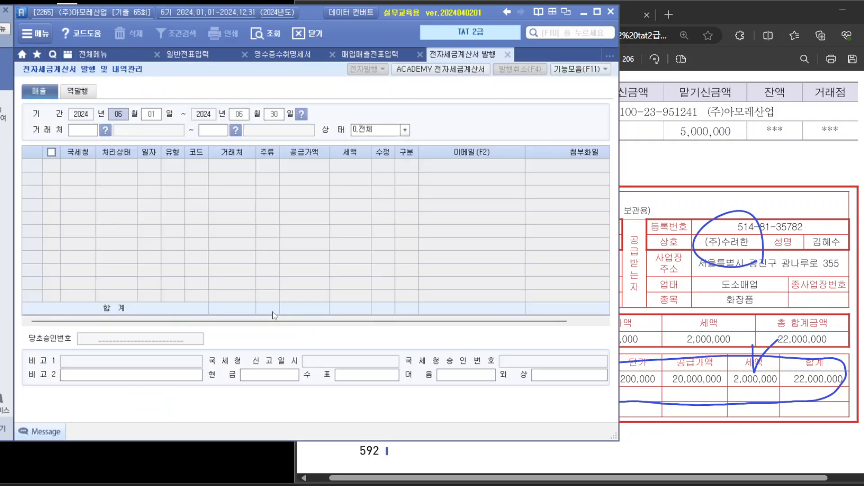
text(051005)
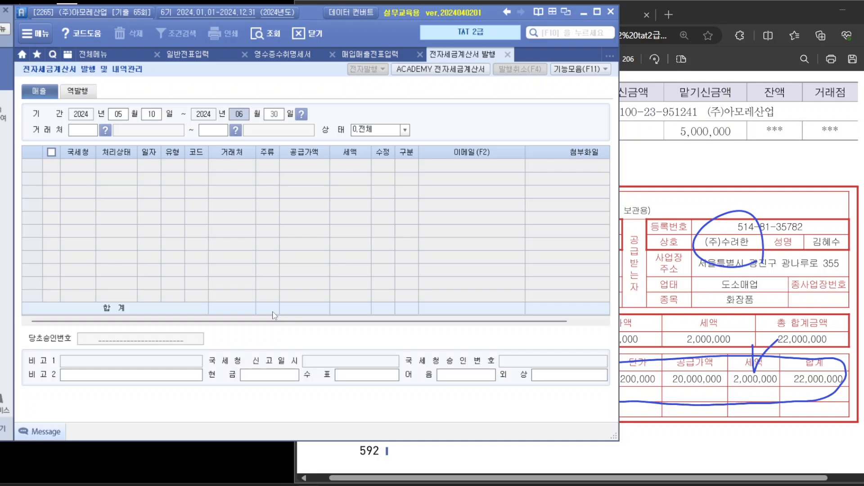
text(10)
key(Return)
key(Return)
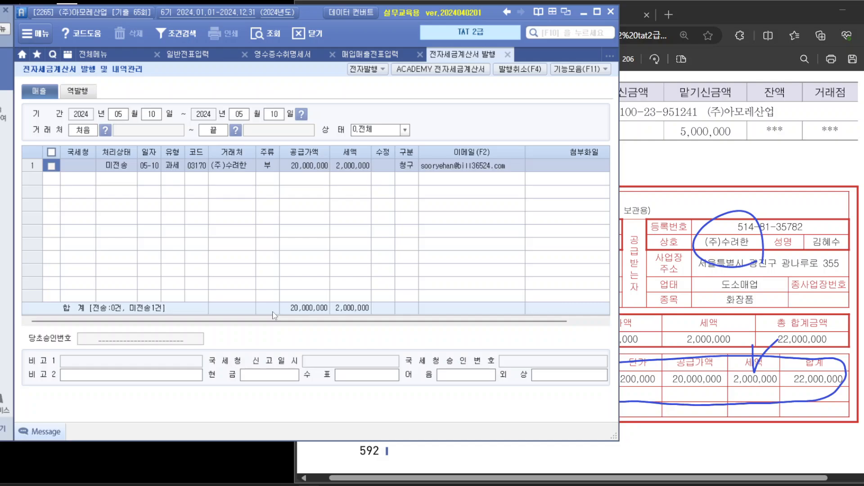
Select the (주)수려한 invoice and carry out 전자발행, logging in with the prefilled credentials and confirming the issue.
click(52, 152)
click(364, 71)
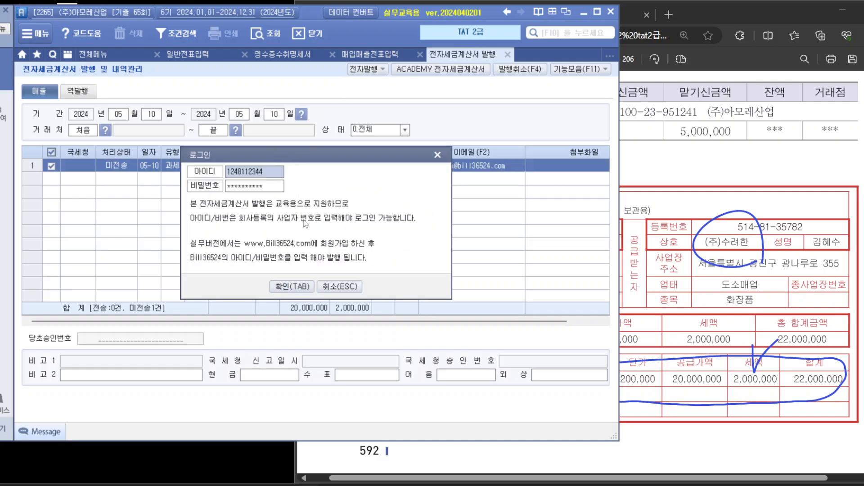
click(293, 287)
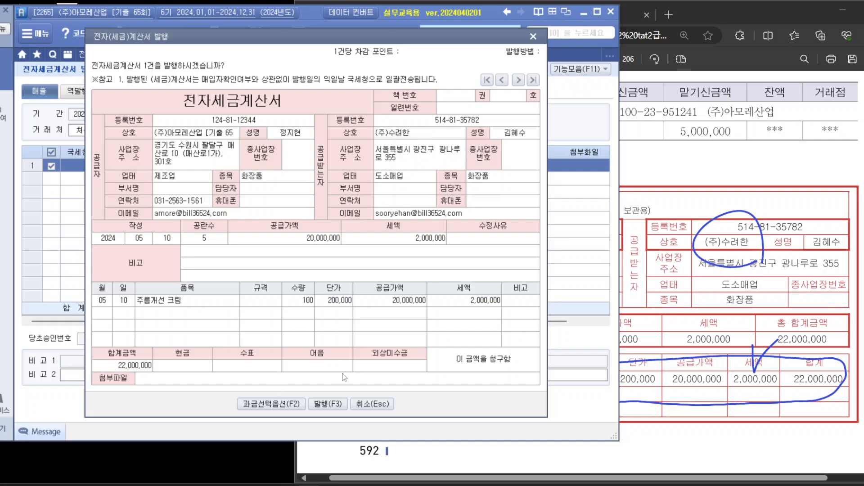
click(328, 405)
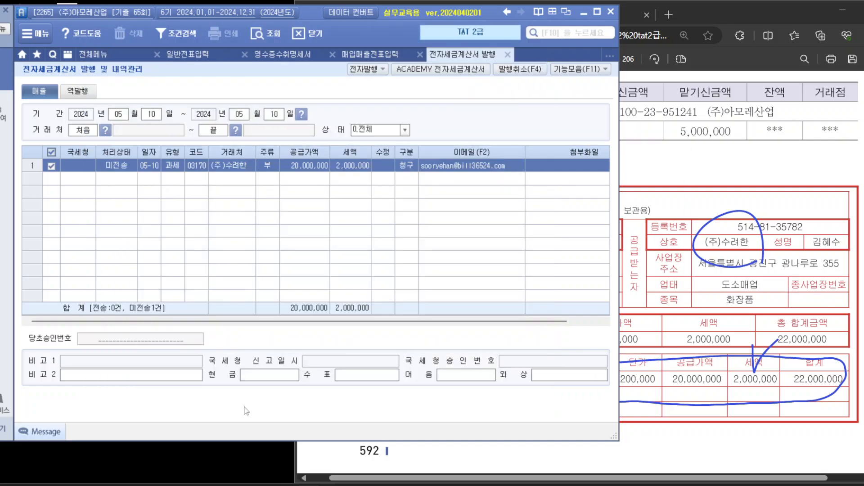
click(470, 277)
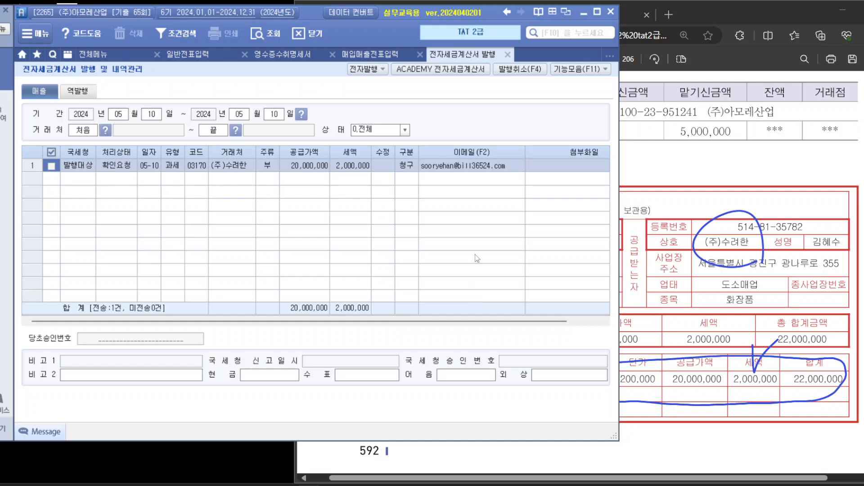
Log in to the ACADEMY 전자세금계산서 site, retrieve the May 10 sales invoice, issue it to 국세청 and close the site.
click(434, 70)
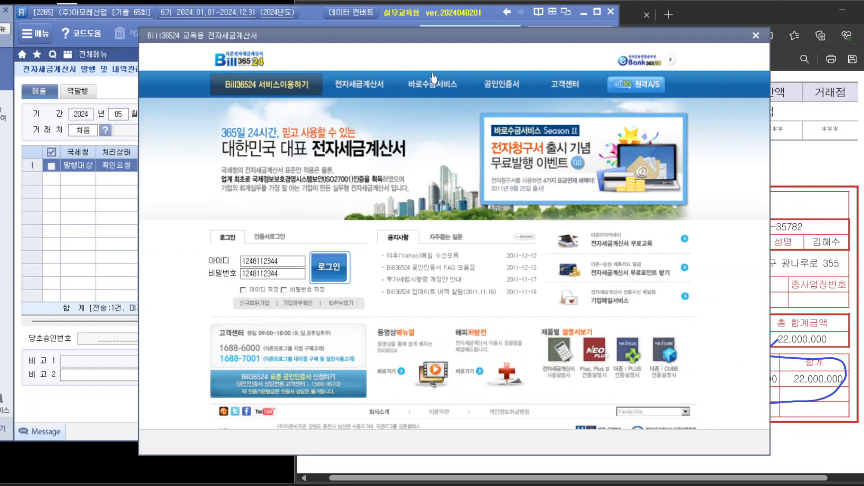
click(330, 266)
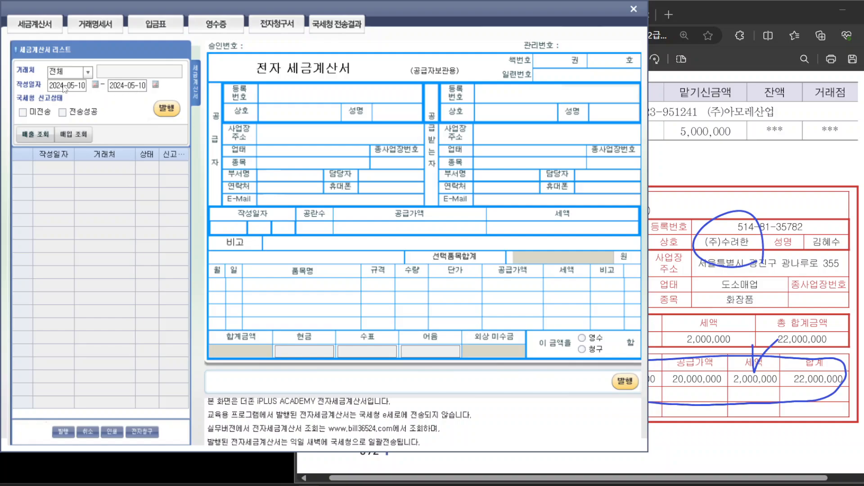
click(33, 135)
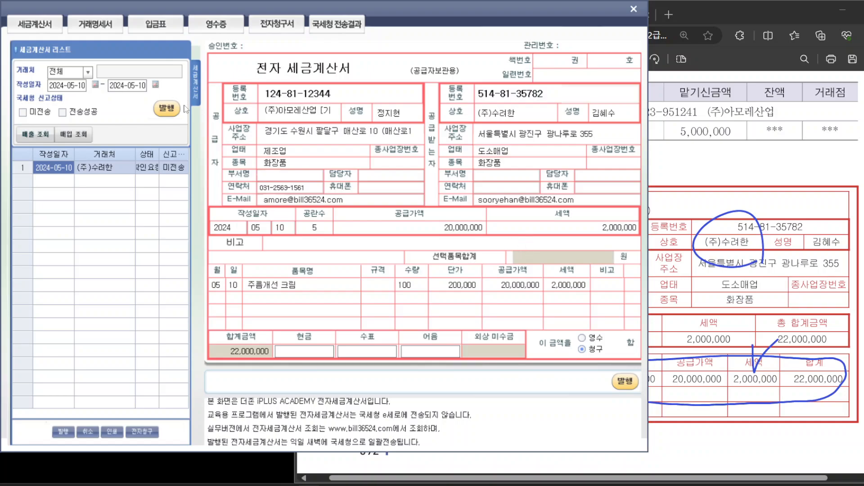
click(166, 108)
click(468, 273)
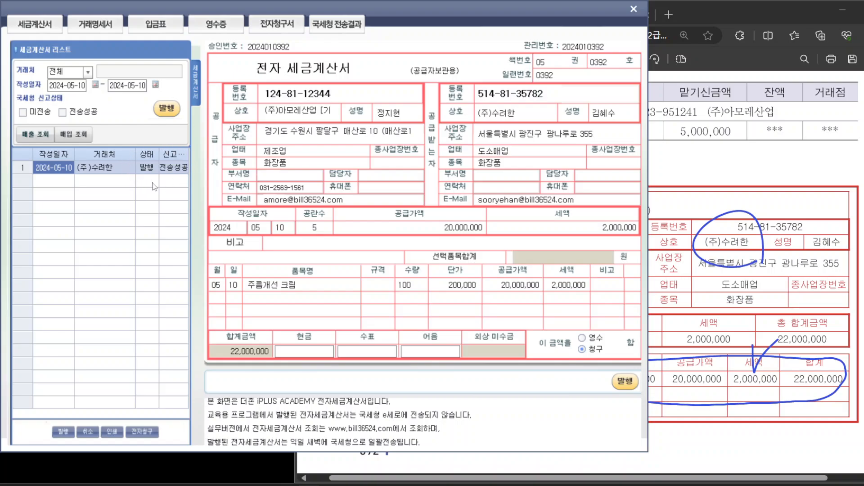
click(634, 9)
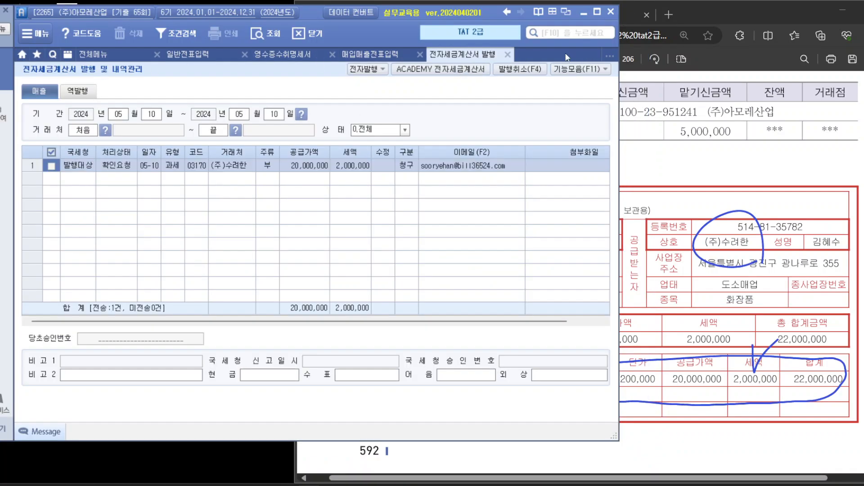
Return to 매입매출전표입력, reload the May 10 data and check the 전자세금 field of the sales line.
click(360, 55)
click(574, 130)
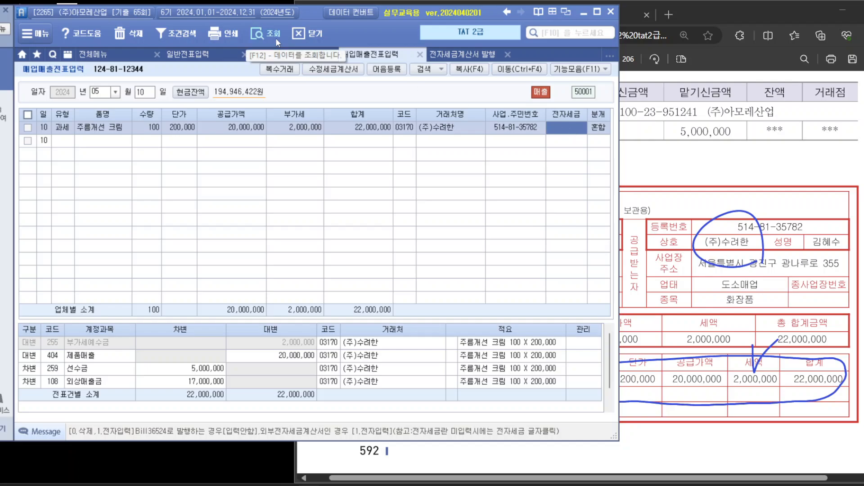
click(275, 38)
click(565, 129)
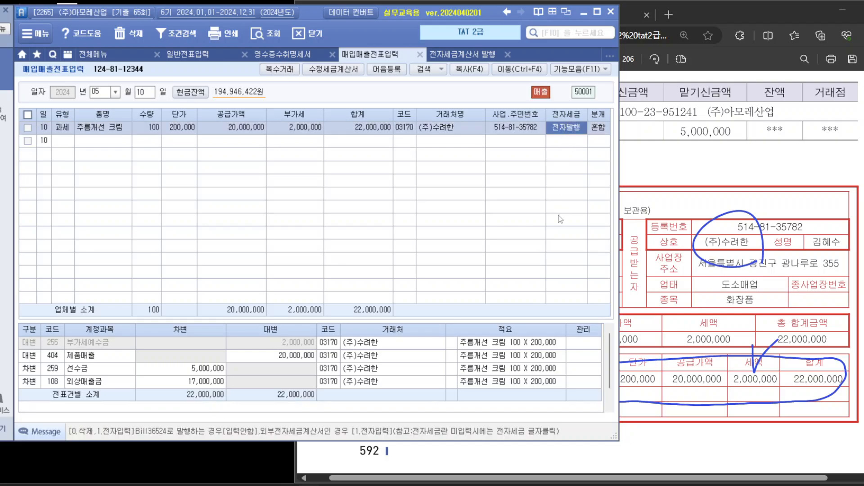
click(503, 147)
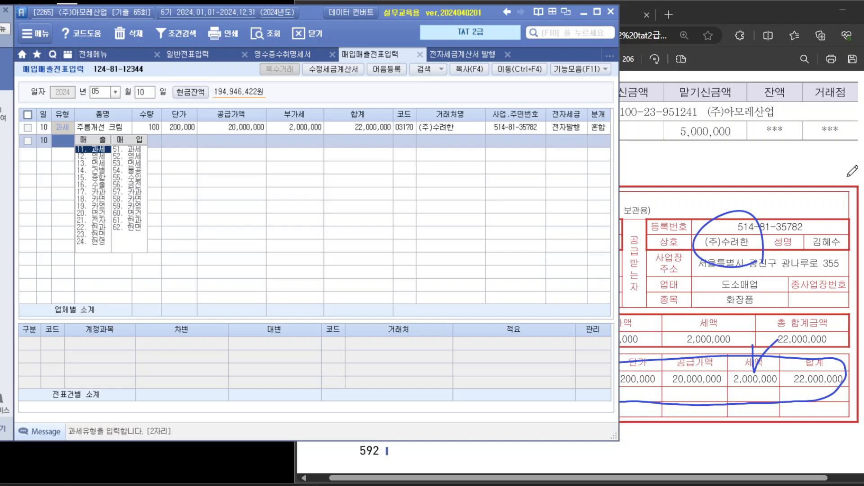
Switch to the PDF, go to task 2 수정전자세금계산서의 발급 and circle the invoice's date, month 6 day 3.
click(851, 171)
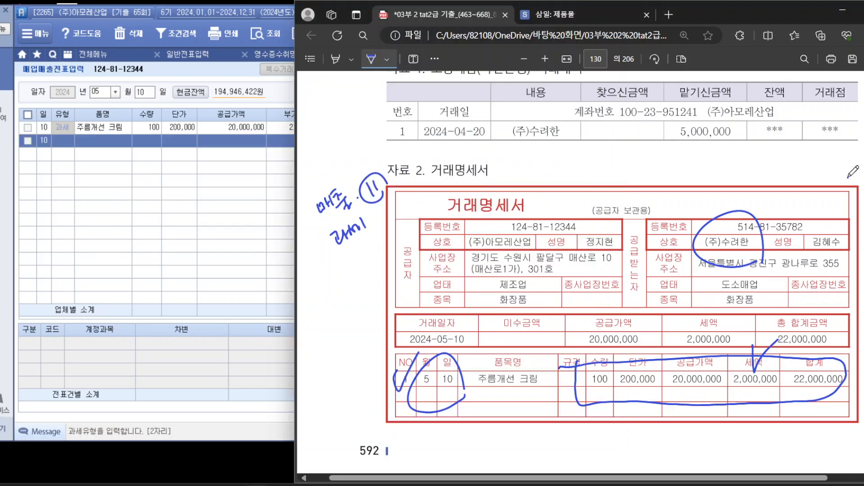
scroll(855, 173, down, 6)
scroll(855, 176, down, 5)
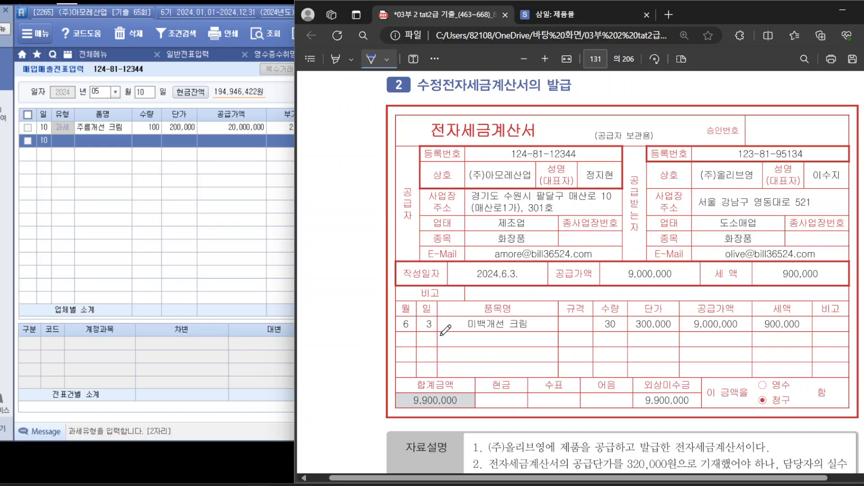
mouse_move(442, 333)
mouse_down()
mouse_move(387, 316)
mouse_move(460, 300)
mouse_move(442, 335)
mouse_up()
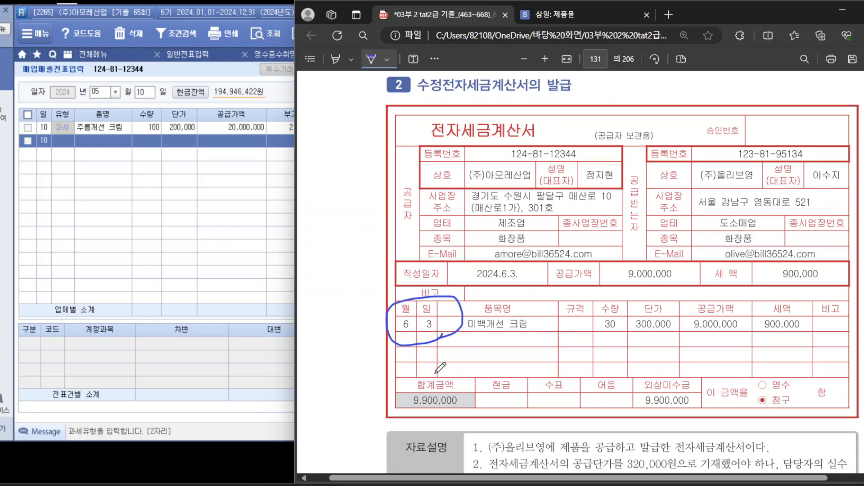
Switch to Smart A, set the 매입매출전표입력 date to June 3 and select the 미백개선 크림 sales line.
click(101, 94)
text(06)
key(Return)
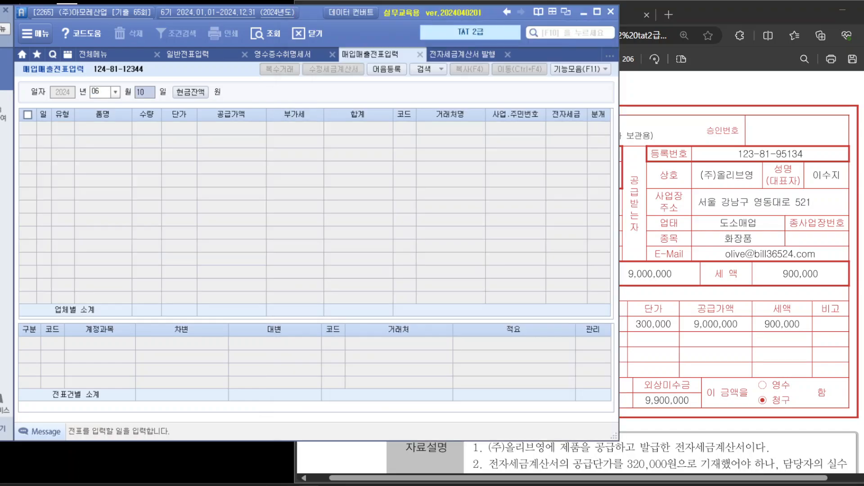
text(03)
key(Return)
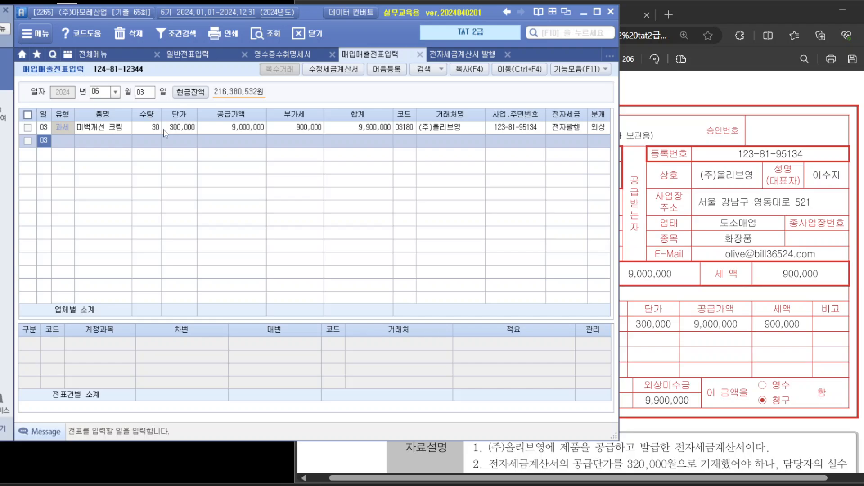
click(165, 132)
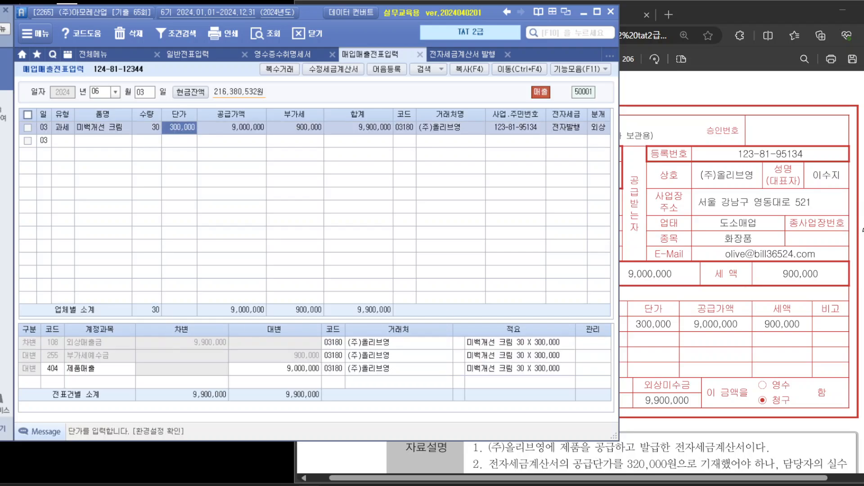
In the PDF, tick the invoice's 단가, circle its 공급가액 and write a circled 1 below 자료설명.
click(836, 232)
scroll(836, 232, down, 3)
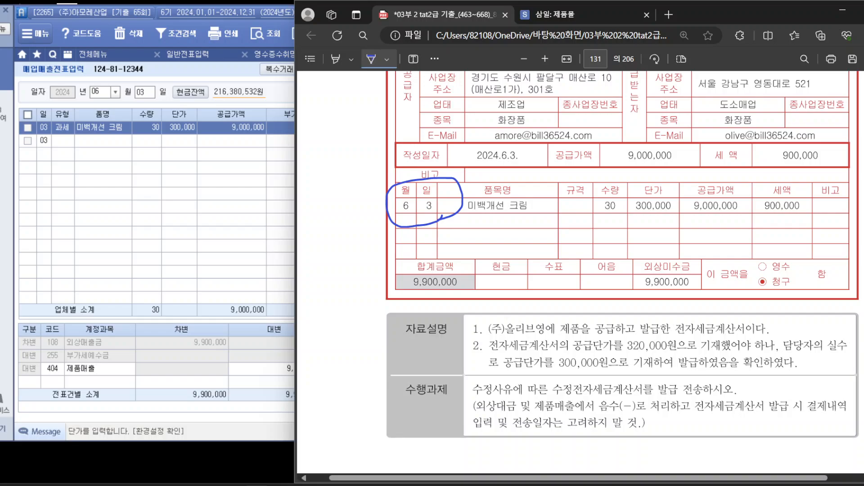
drag(649, 190, 669, 177)
drag(739, 211, 739, 230)
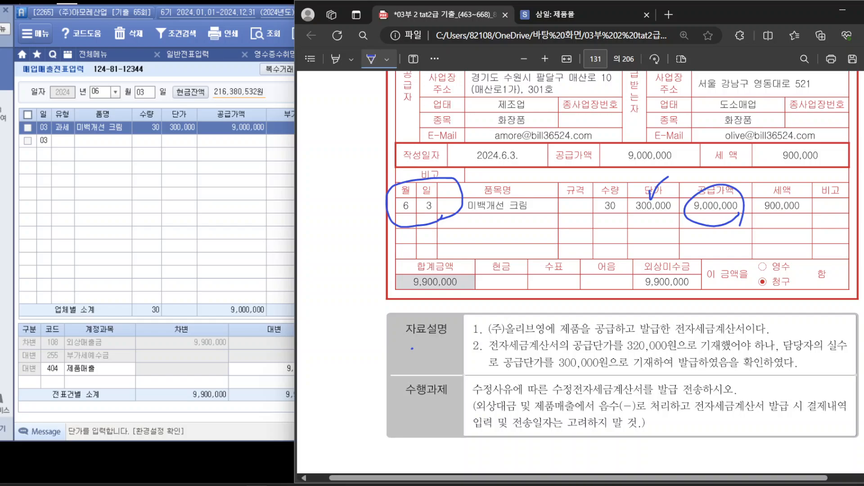
drag(411, 349, 413, 359)
mouse_move(432, 370)
mouse_down()
mouse_move(402, 380)
mouse_move(437, 376)
mouse_up()
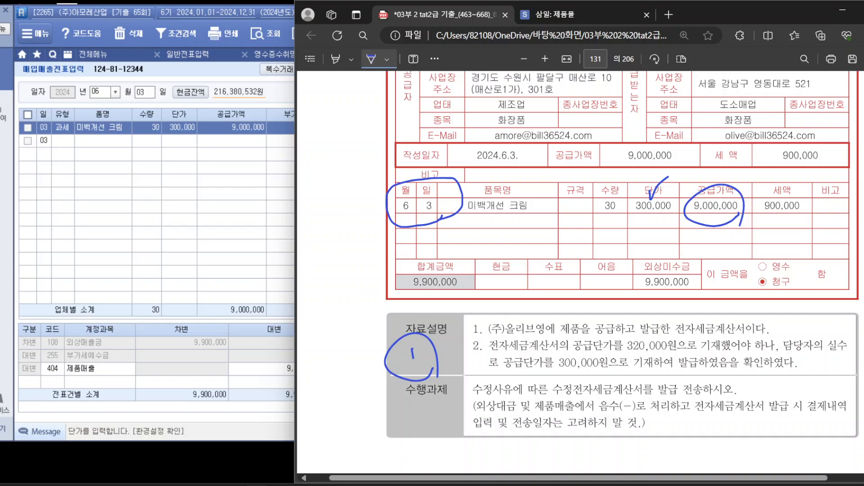
Handwrite a note starting with 당초 about the original invoice date beside the 합계금액 row, with a bracketed remark beneath it.
mouse_move(335, 264)
mouse_down()
mouse_move(328, 272)
mouse_move(336, 282)
mouse_up()
mouse_move(341, 262)
mouse_down()
mouse_move(342, 274)
mouse_move(347, 267)
mouse_up()
mouse_move(345, 278)
mouse_down()
mouse_move(346, 286)
mouse_move(367, 263)
mouse_move(385, 275)
mouse_move(411, 243)
mouse_move(418, 266)
mouse_up()
drag(368, 297, 369, 311)
mouse_move(370, 298)
mouse_down()
mouse_move(382, 312)
mouse_move(385, 297)
mouse_up()
drag(382, 299, 396, 301)
drag(389, 301, 395, 310)
scroll(593, 254, down, 1)
drag(391, 272, 399, 299)
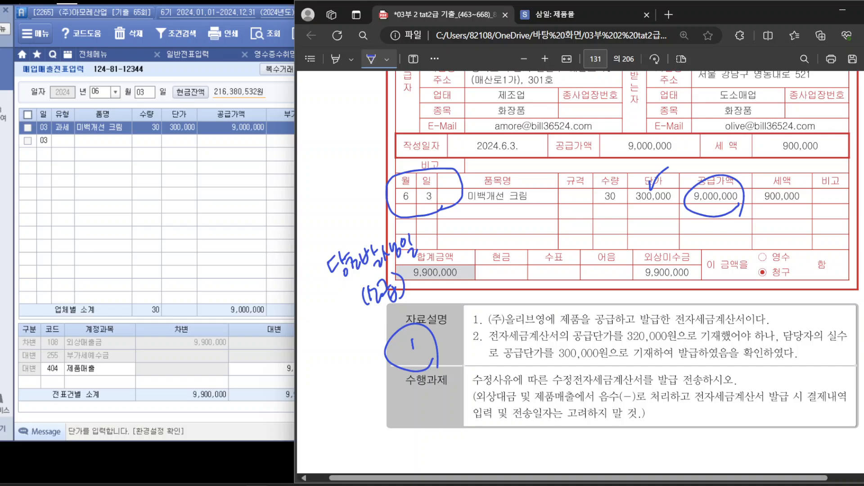
In Smart A, start a 수정세금계산서 for the 미백개선 크림 line with reason 1. 기재사항 착오·정정 and item 1. 공급가액 및 세액.
click(120, 130)
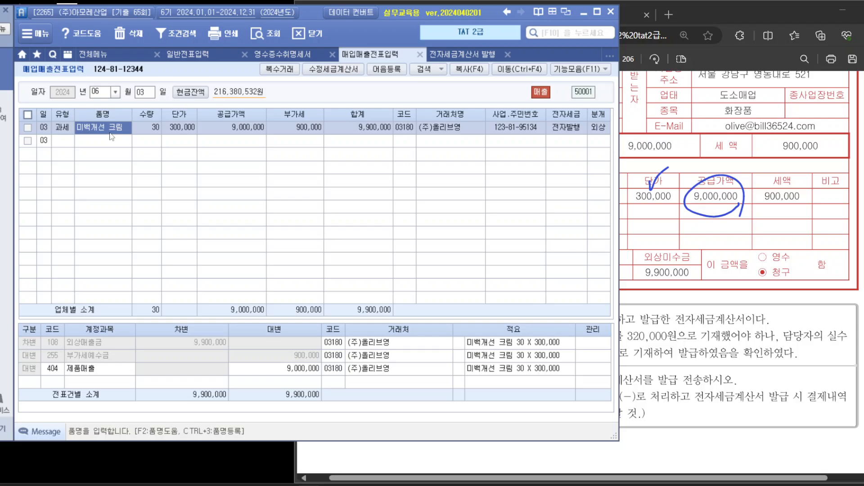
click(328, 72)
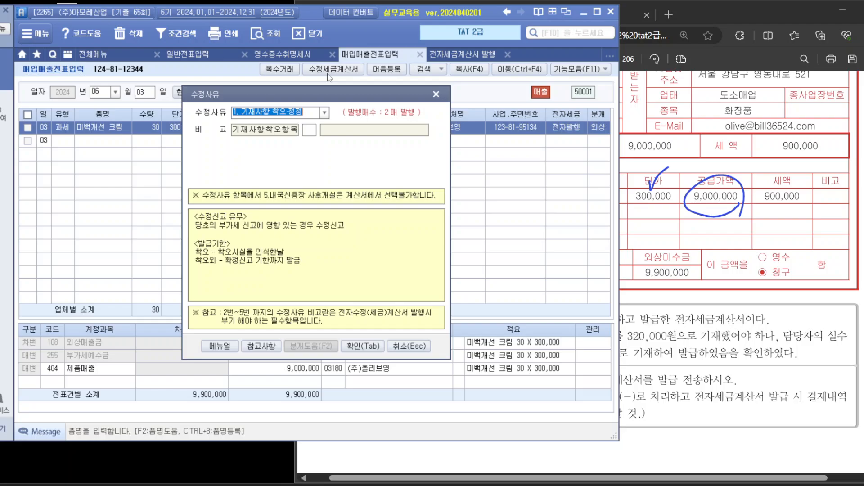
click(324, 112)
click(291, 124)
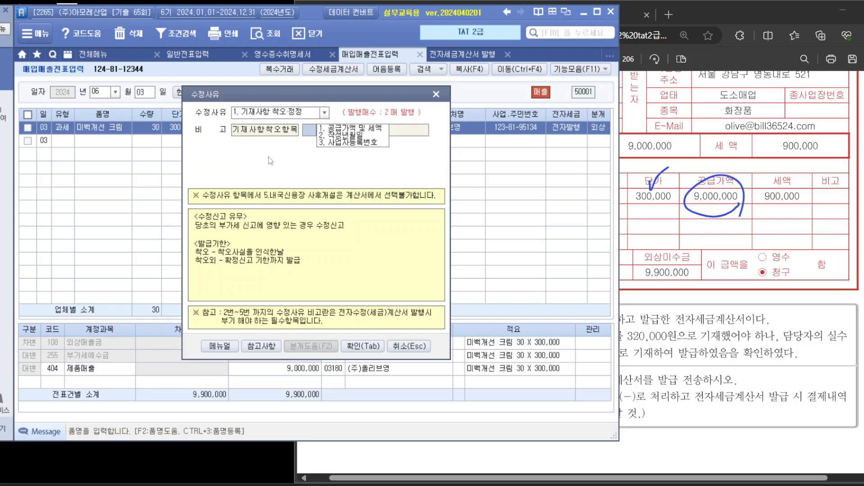
click(347, 129)
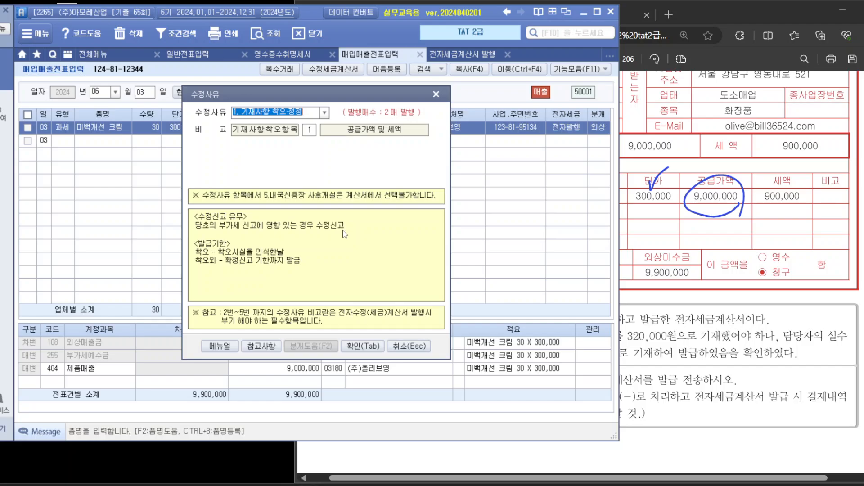
click(367, 347)
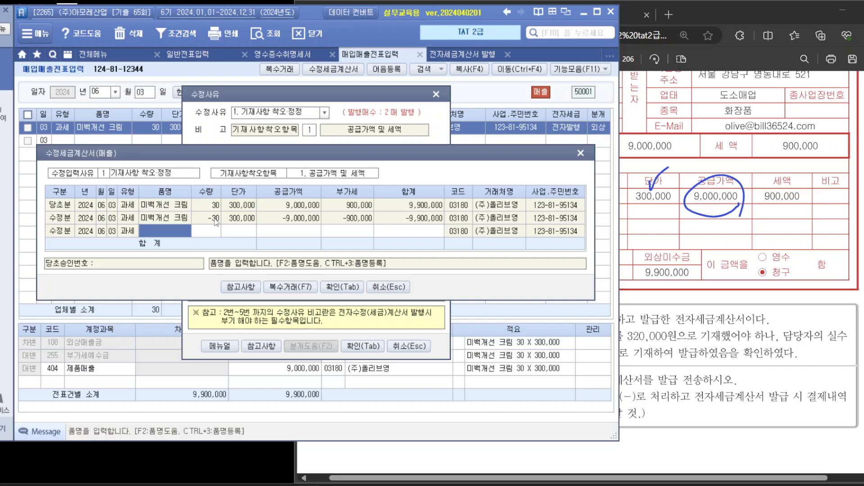
Fill the blank 수정분 line with 매백개선 크림, quantity 30 and unit price 320,000, and save the corrected invoices.
text(매)
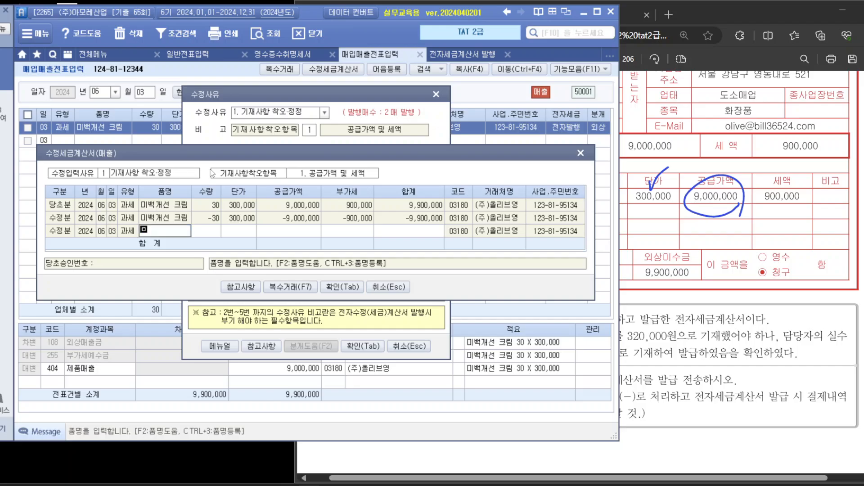
text(벡개선 크림)
key(Return)
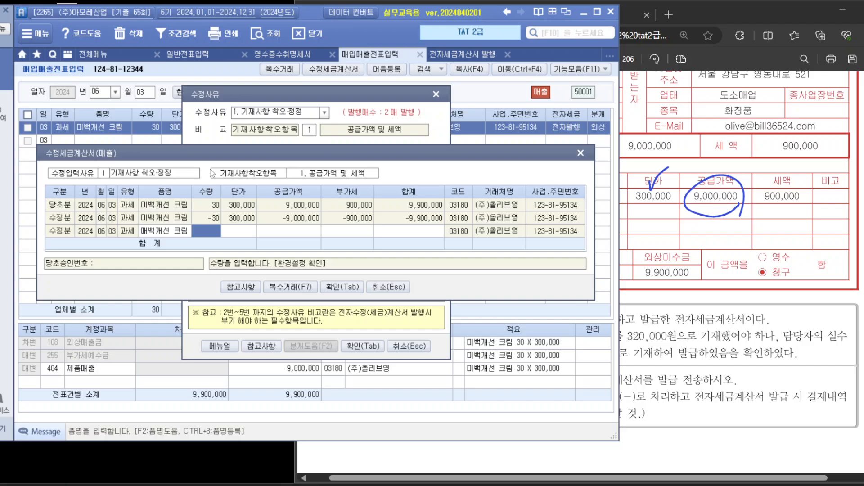
text(30)
key(Return)
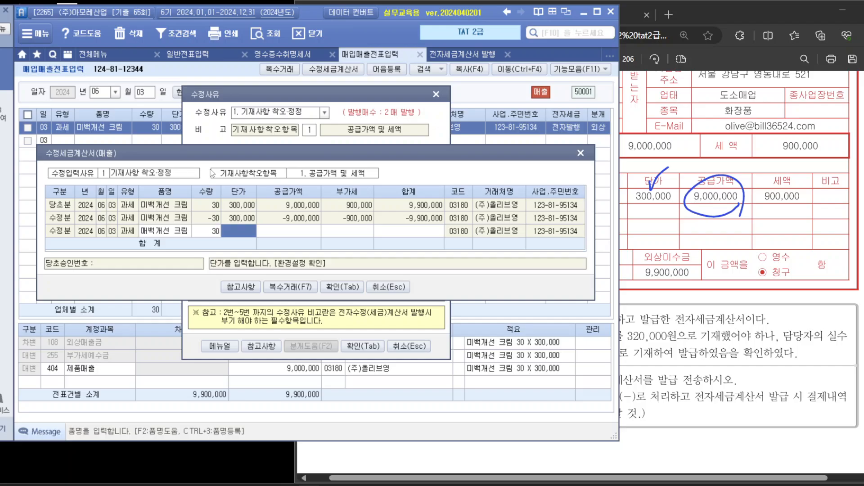
text(3200000)
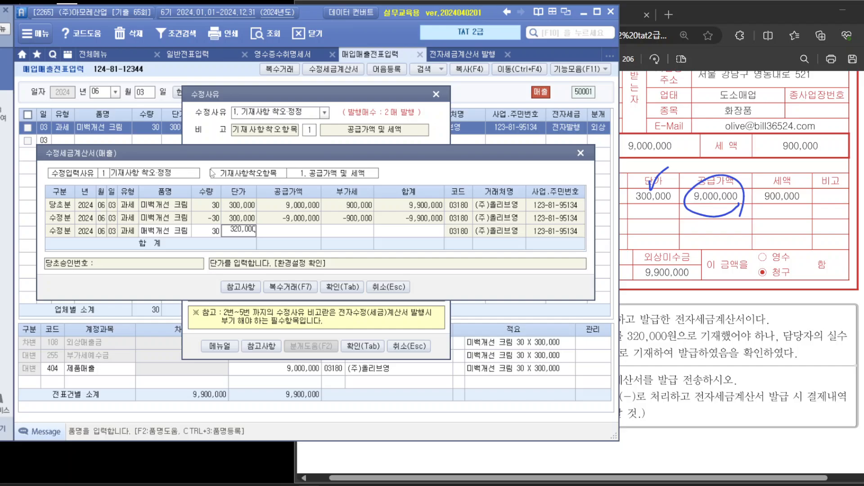
key(Return)
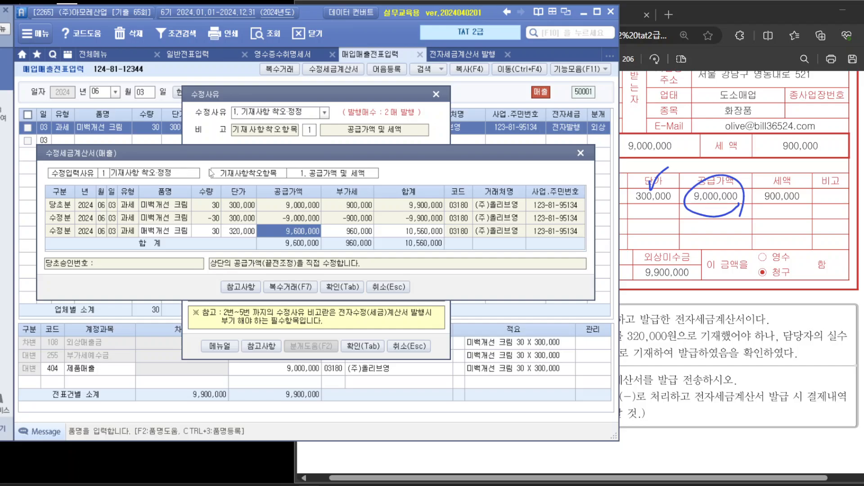
click(342, 286)
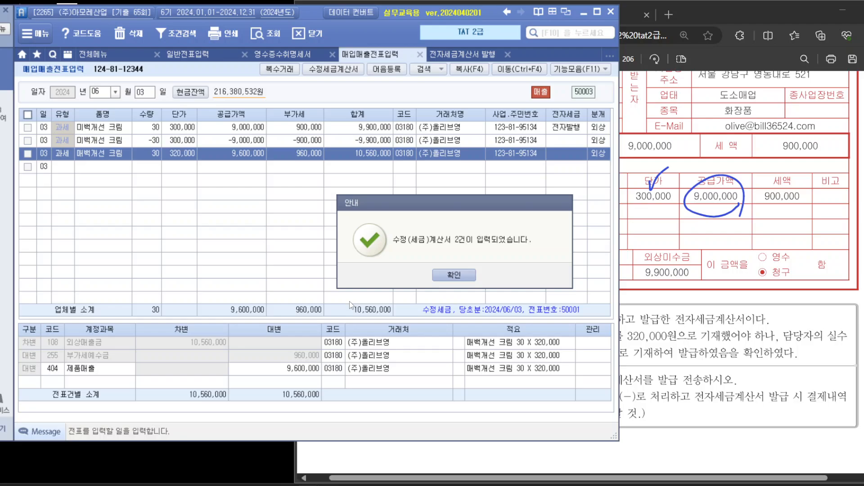
click(449, 273)
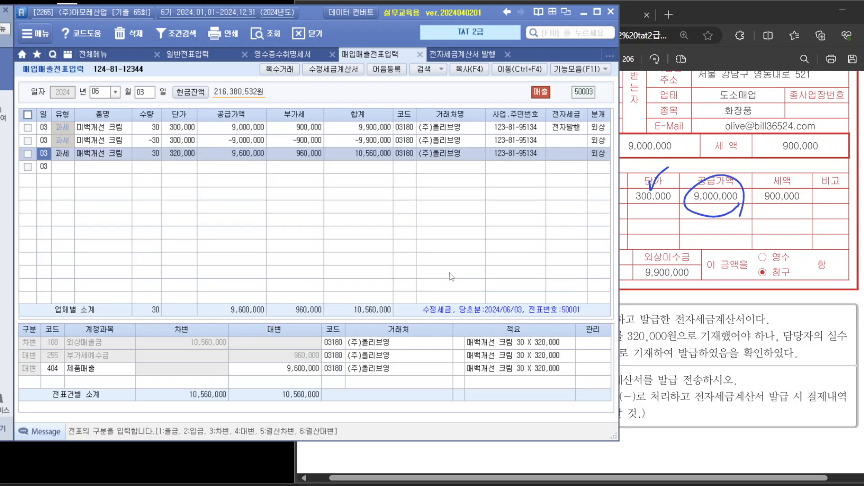
Review the quantity of the reversal line and the quantity and unit price of the corrected line.
click(149, 141)
click(153, 154)
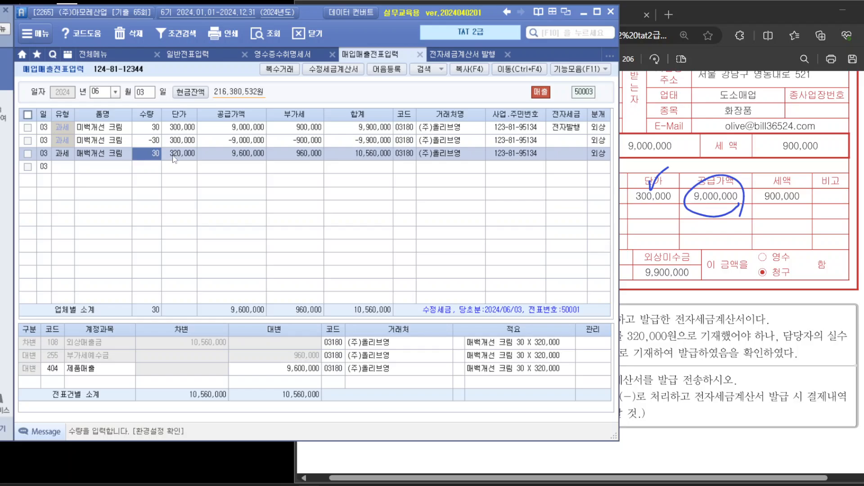
click(186, 155)
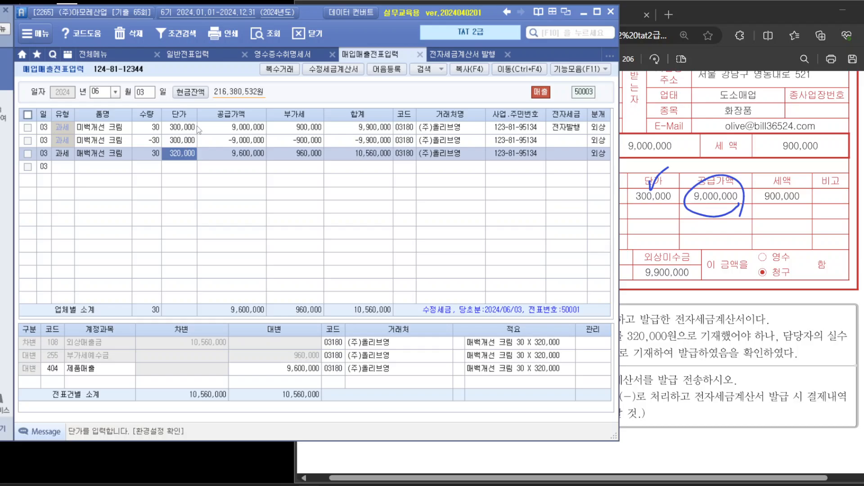
Switch to the PDF, circle 발급 전송하시오 in 수행과제 and underline the 음수(-)로 처리 wording.
click(775, 296)
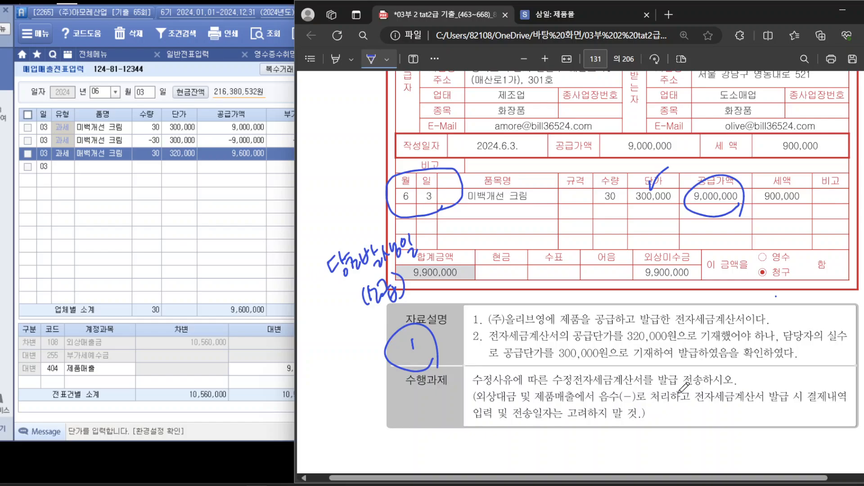
mouse_move(707, 388)
mouse_down()
mouse_move(662, 358)
mouse_move(721, 388)
mouse_up()
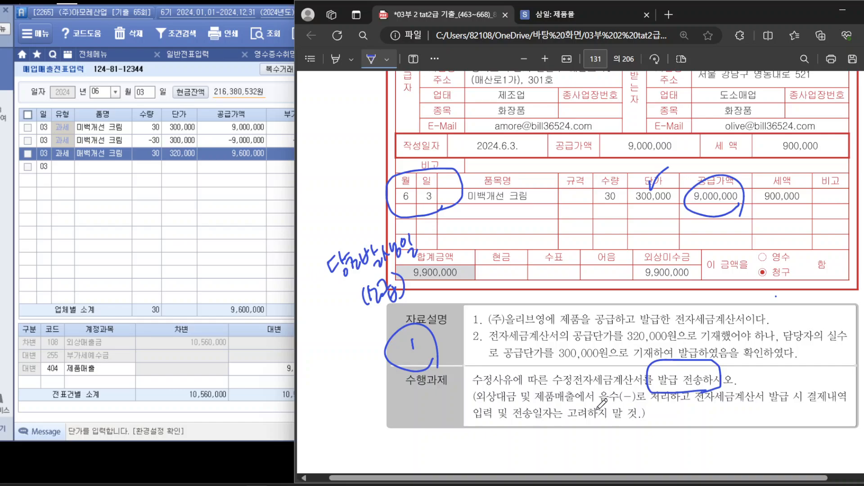
drag(596, 410, 659, 410)
click(691, 410)
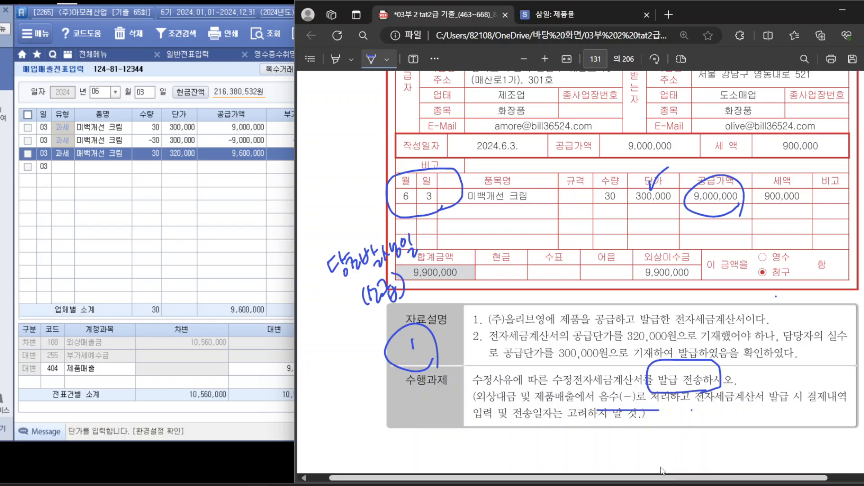
Switch back to Smart A and examine the journal entries of the -30 reversal line and the 320,000 corrected line.
click(115, 143)
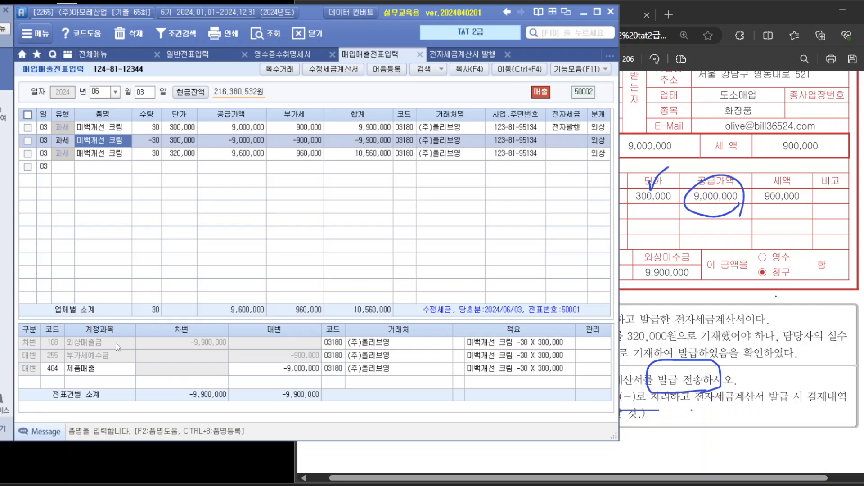
click(601, 158)
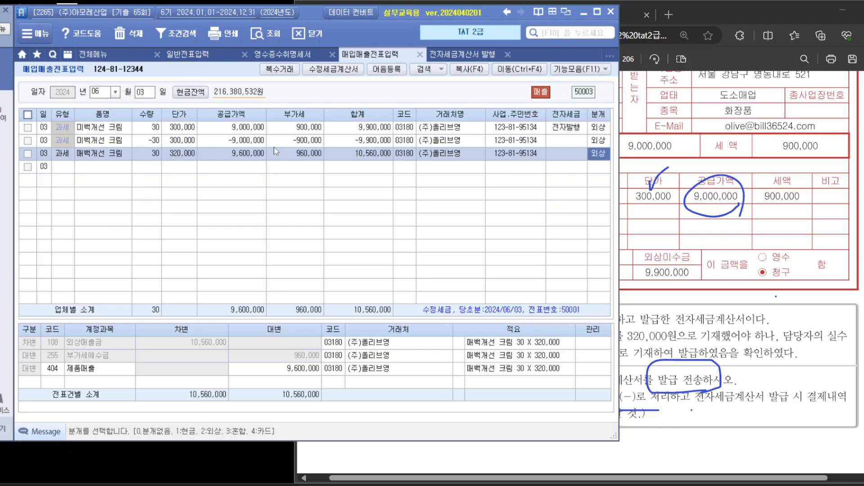
Open 전자세금계산서 발행 및 내역관리 and list the sales invoices for the period June 3 to June 3, 2024.
click(470, 53)
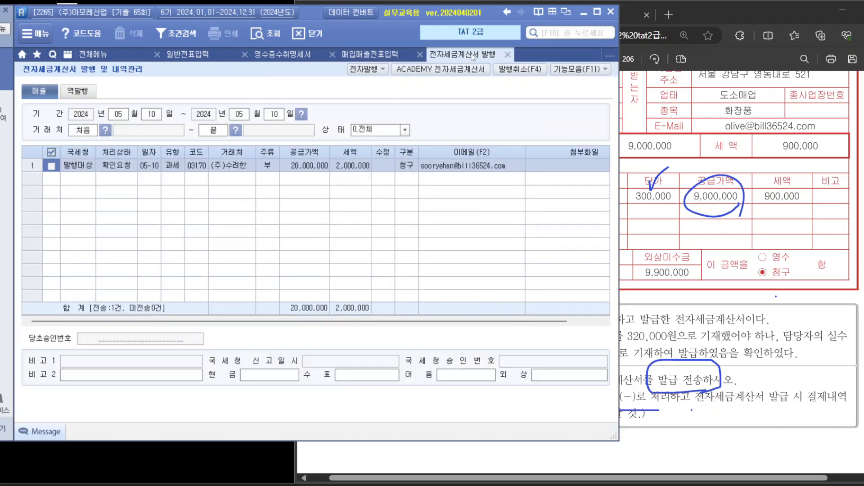
click(113, 51)
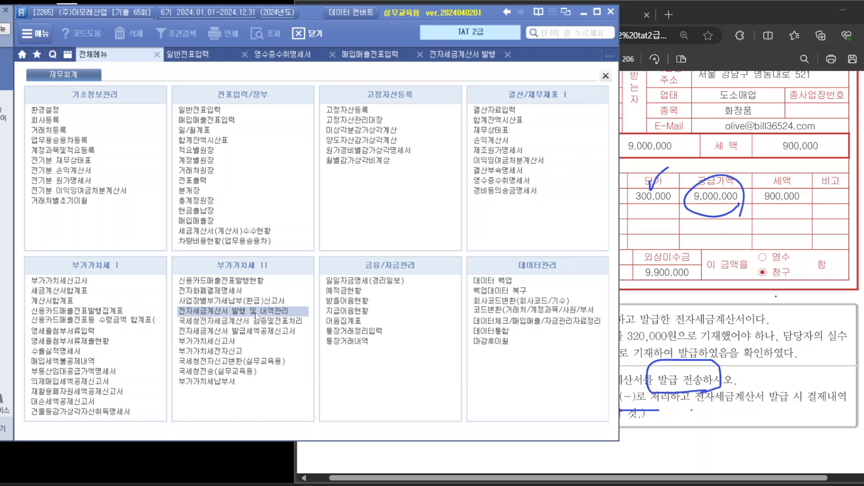
click(256, 314)
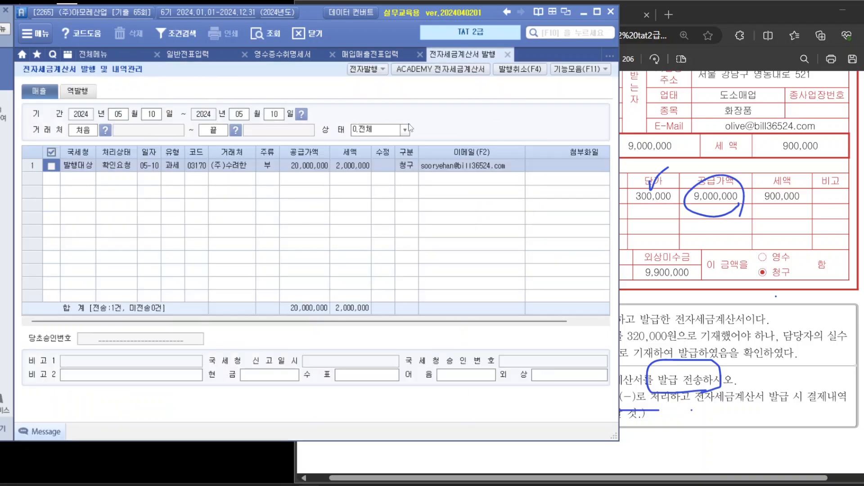
click(120, 117)
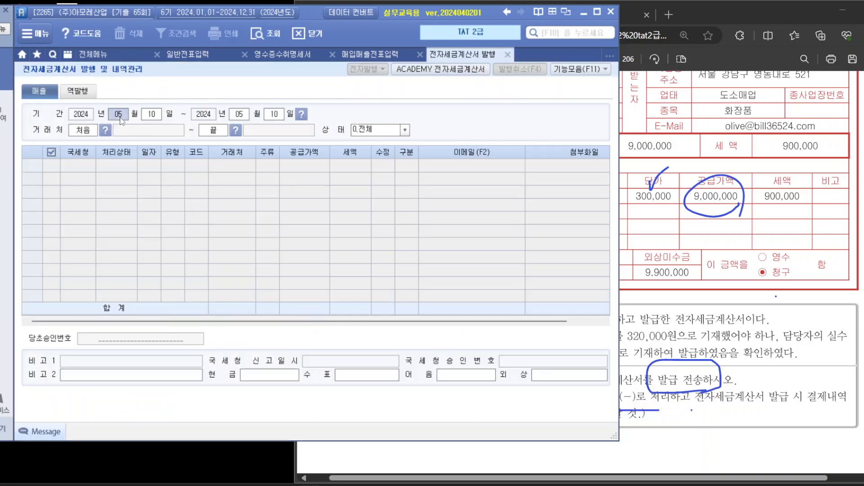
text(06030603)
key(Return)
key(Return)
key(Return)
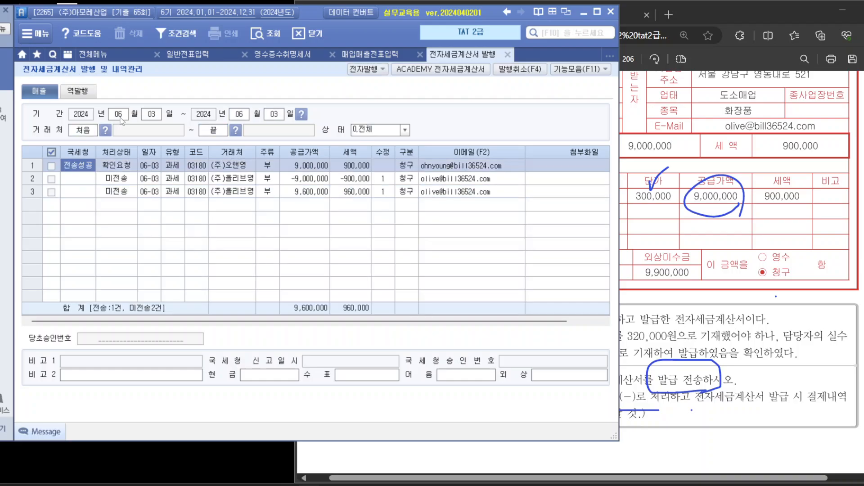
Select both unsent (주)올리브영 corrected invoices, preview them and issue them electronically.
click(51, 179)
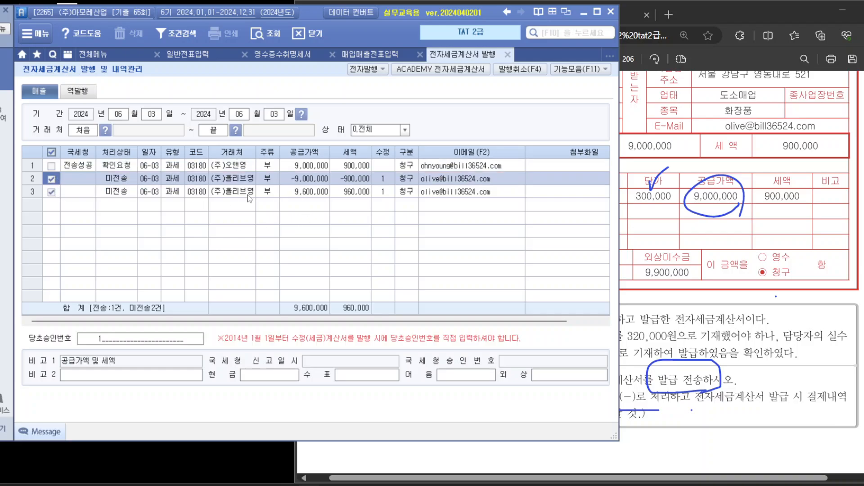
click(365, 69)
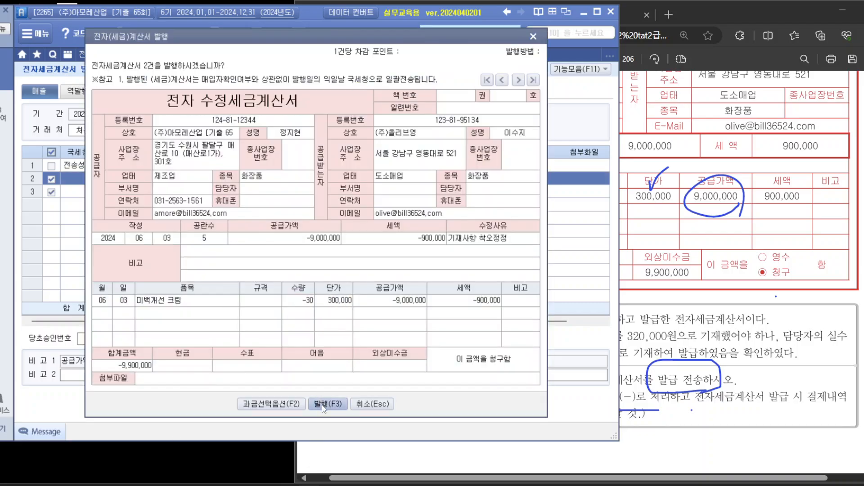
click(519, 80)
click(502, 80)
click(519, 80)
click(502, 81)
click(325, 405)
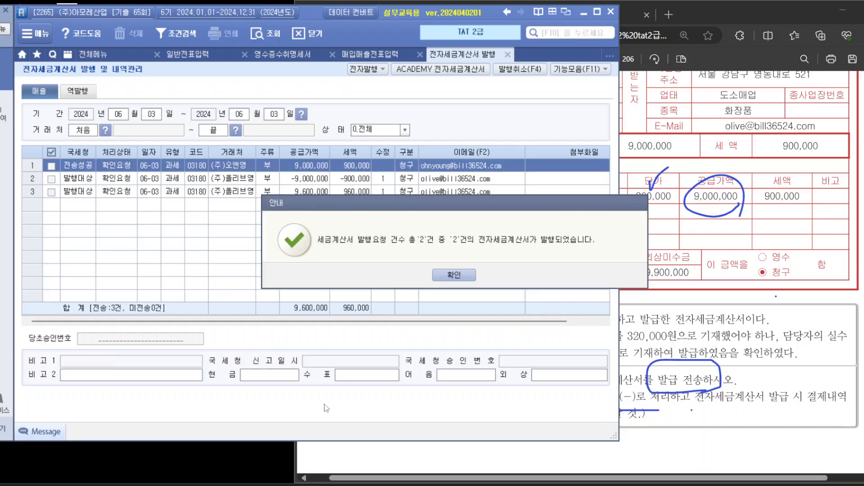
key(Return)
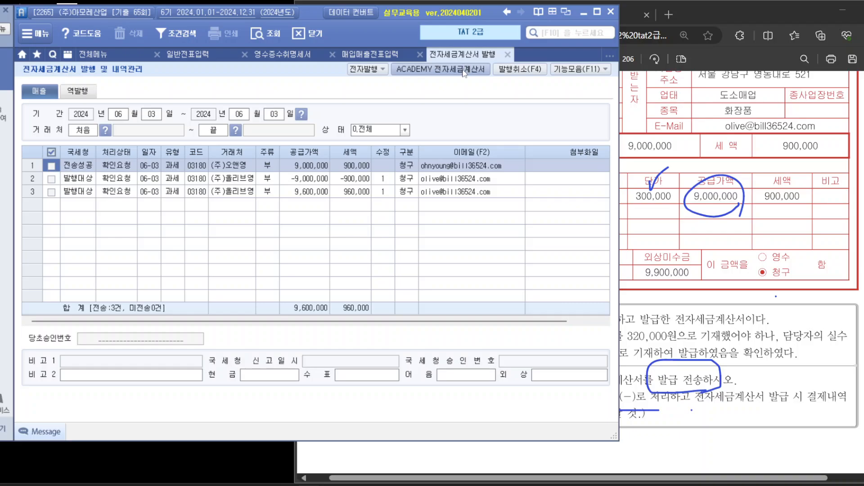
Log in to the ACADEMY 전자세금계산서 site Bill36524 with the prefilled account and list the sales invoices for 2024-06-03.
click(463, 71)
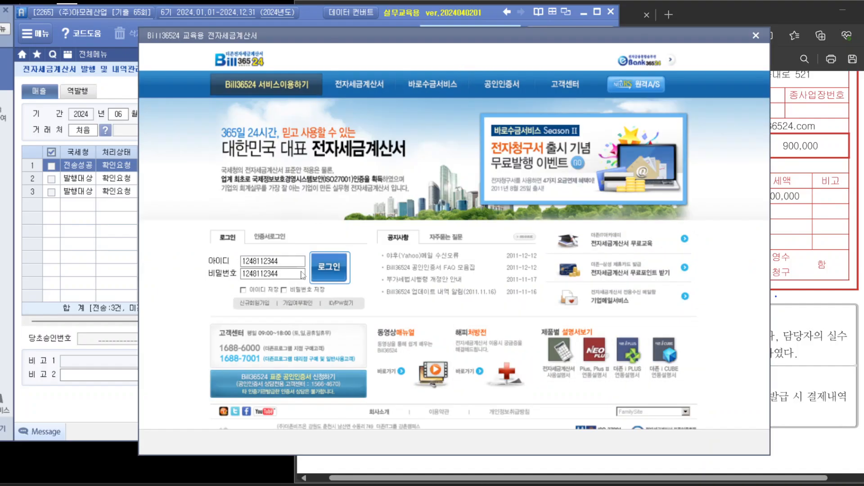
click(334, 270)
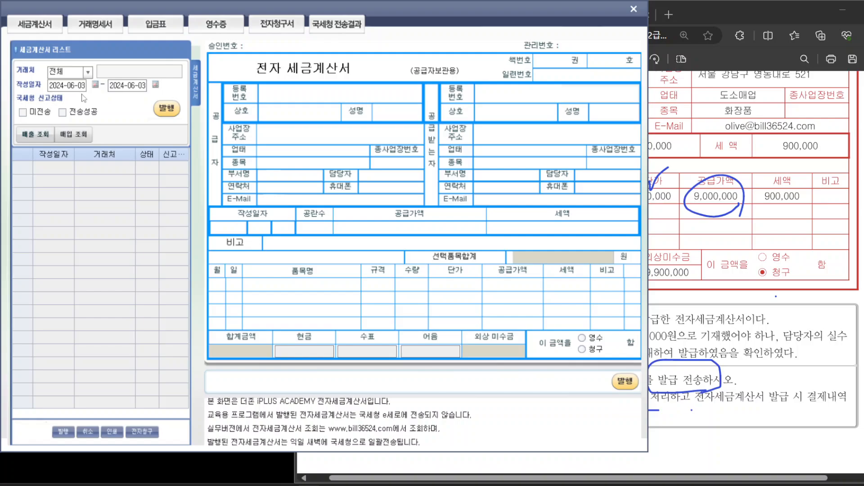
click(29, 139)
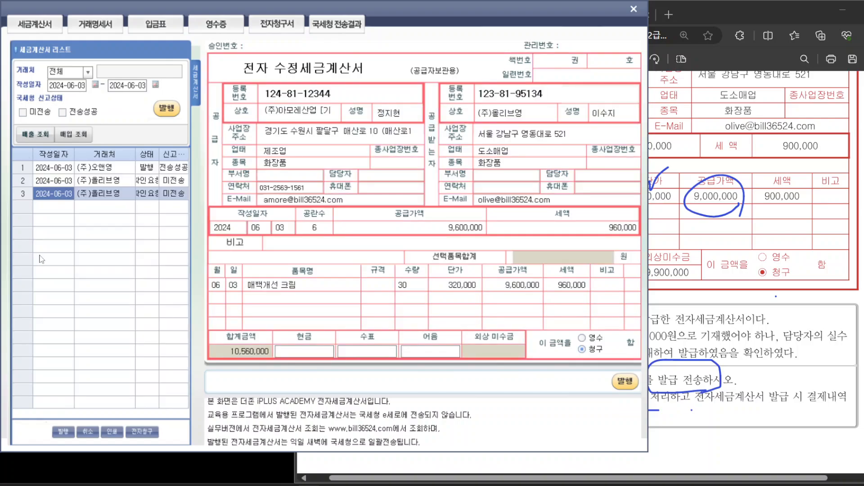
Compare the two (주)올리브영 corrected invoices and issue the -9,000,000 reversal invoice.
click(121, 182)
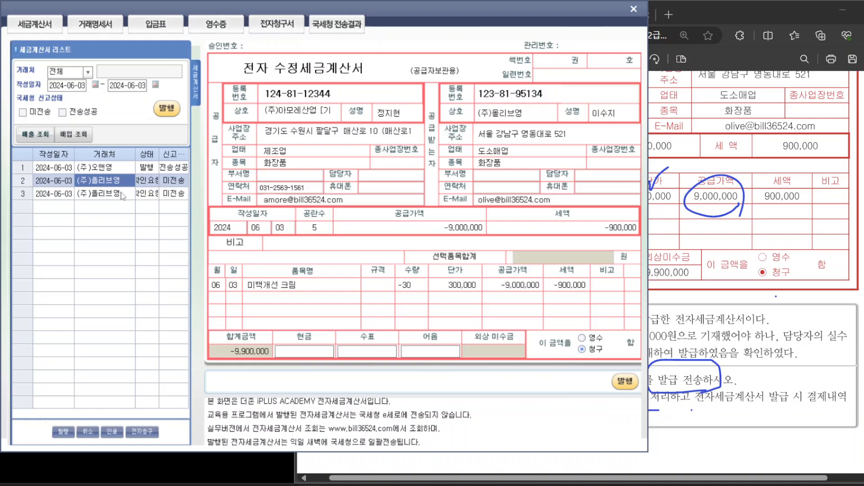
click(122, 194)
click(122, 183)
click(122, 194)
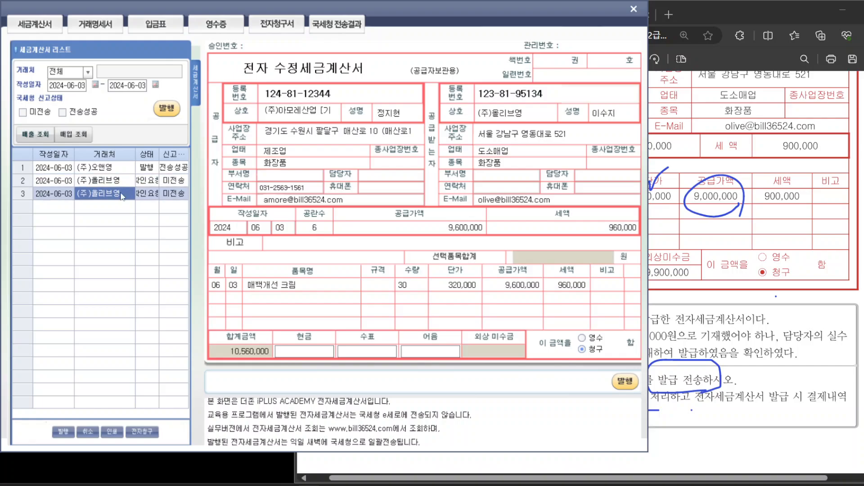
click(122, 183)
click(166, 109)
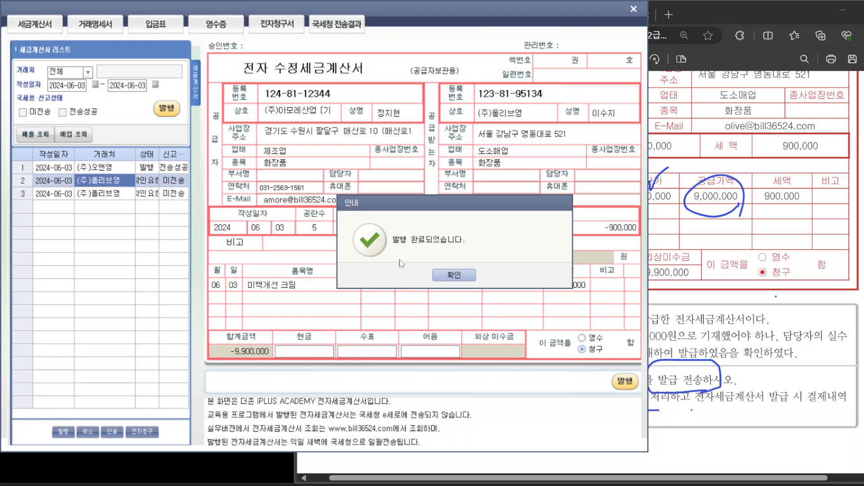
click(453, 279)
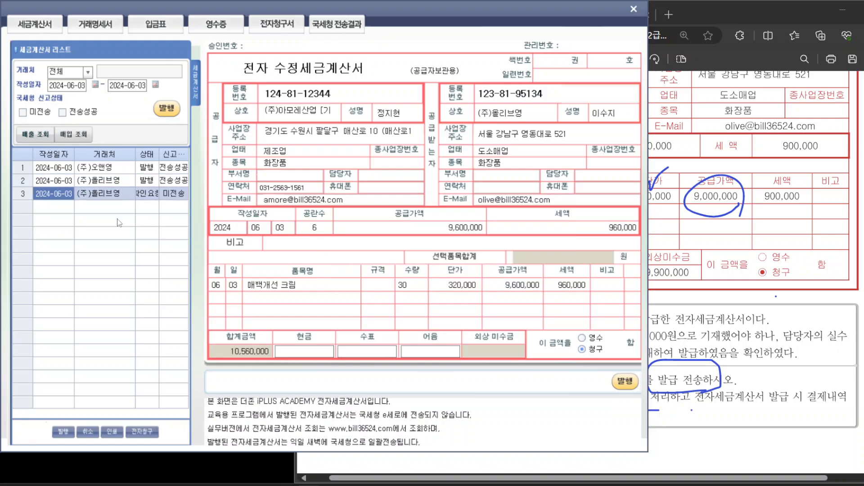
Issue the remaining untransmitted (주)올리브영 corrected invoice for 9,600,000 and confirm the issuance.
click(167, 109)
click(465, 282)
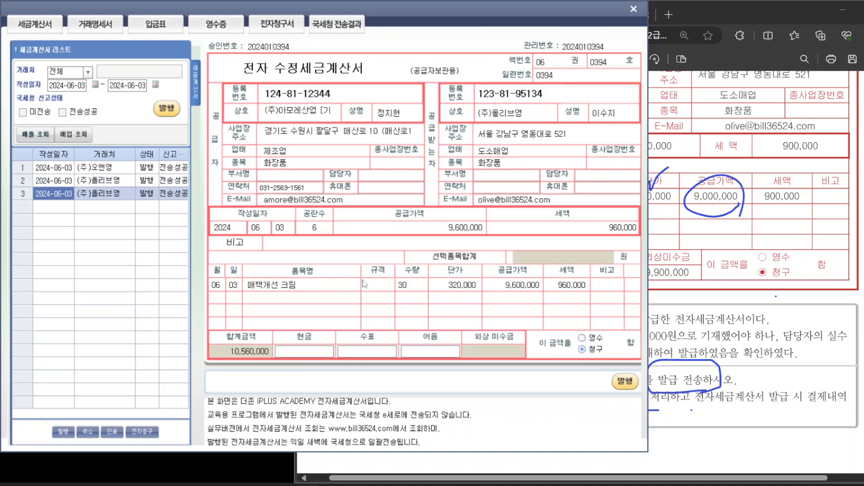
In the PDF workbook, find task 3 on page 132 and circle the 자료 2 invoice's date, supply amount and tax.
click(743, 297)
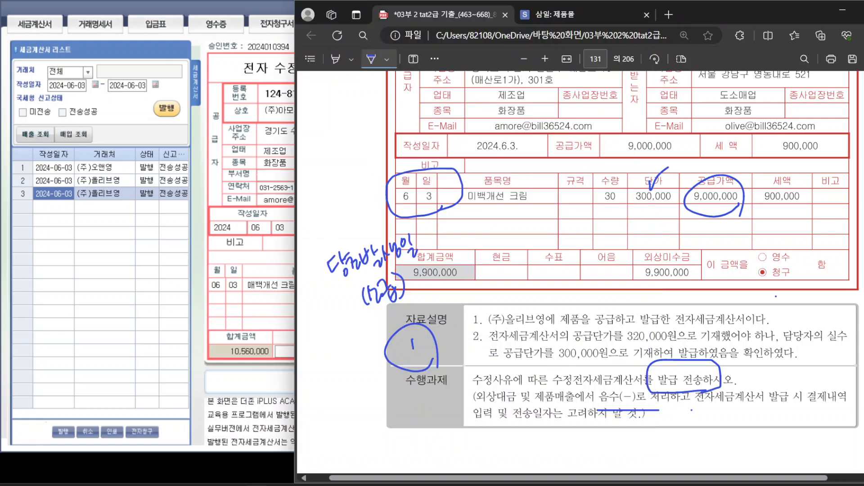
scroll(742, 297, down, 1)
scroll(580, 270, down, 10)
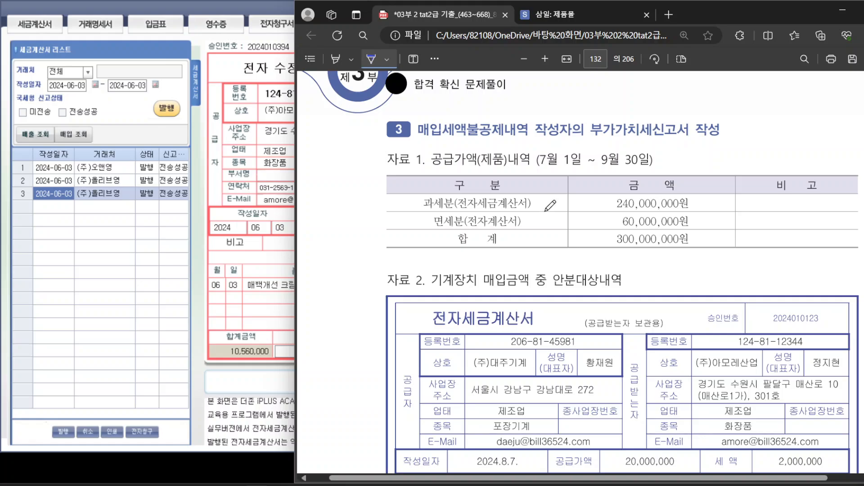
scroll(562, 205, down, 4)
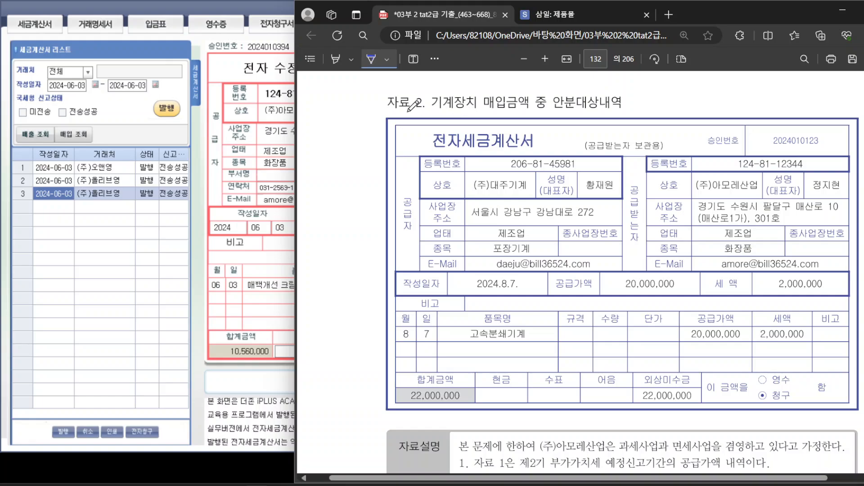
mouse_move(431, 339)
mouse_down()
mouse_move(395, 356)
mouse_move(433, 307)
mouse_move(435, 362)
mouse_up()
mouse_move(817, 350)
mouse_down()
mouse_move(797, 353)
mouse_move(684, 315)
mouse_move(841, 342)
mouse_move(777, 360)
mouse_up()
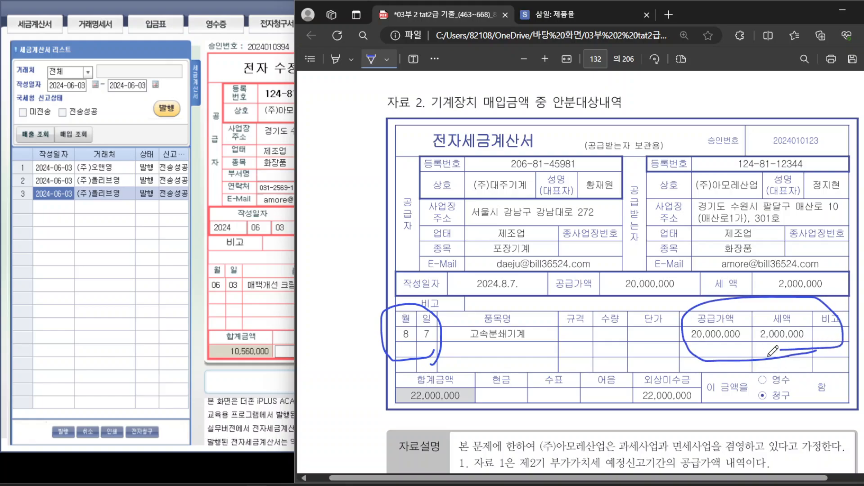
Mark the taxable 240,000,000원 and exempt 60,000,000원 amounts in the 자료 1 table with pen dots.
scroll(771, 351, down, 2)
scroll(771, 342, up, 6)
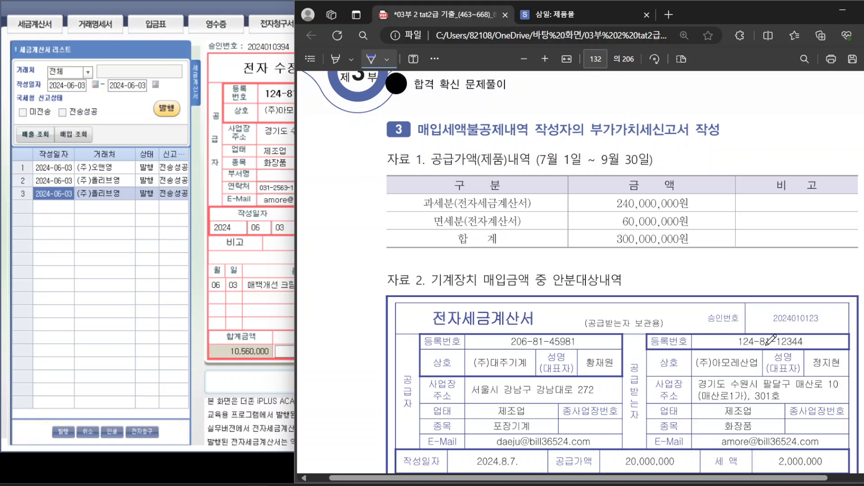
click(708, 205)
click(708, 224)
Handwrite a bracketed 과세/면세 note with 공제 and 불공제 beside the 자료설명 box, and circle the invoice's 2,000,000 tax.
scroll(726, 335, down, 8)
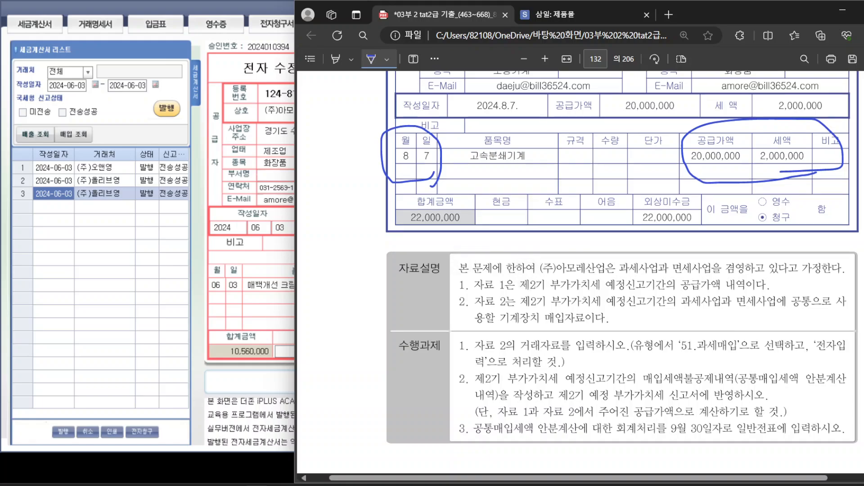
mouse_move(324, 265)
mouse_down()
mouse_move(335, 276)
mouse_move(357, 271)
mouse_up()
scroll(585, 263, up, 1)
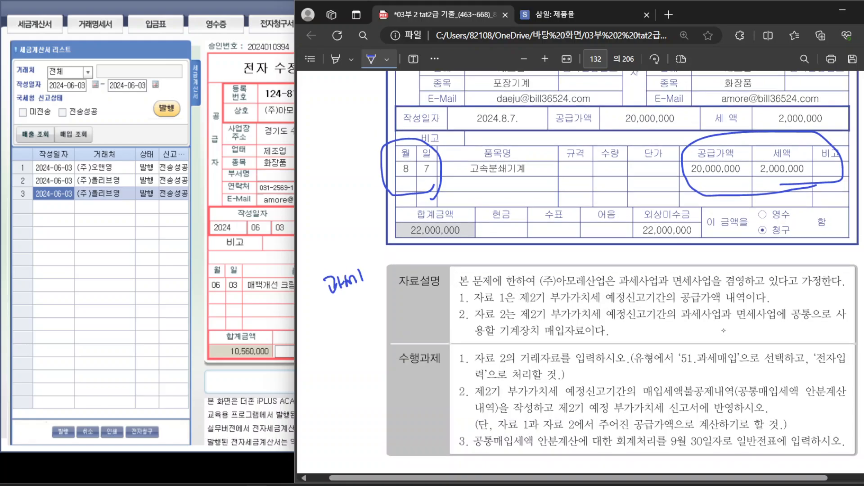
mouse_move(782, 185)
mouse_down()
mouse_move(765, 145)
mouse_move(808, 199)
mouse_up()
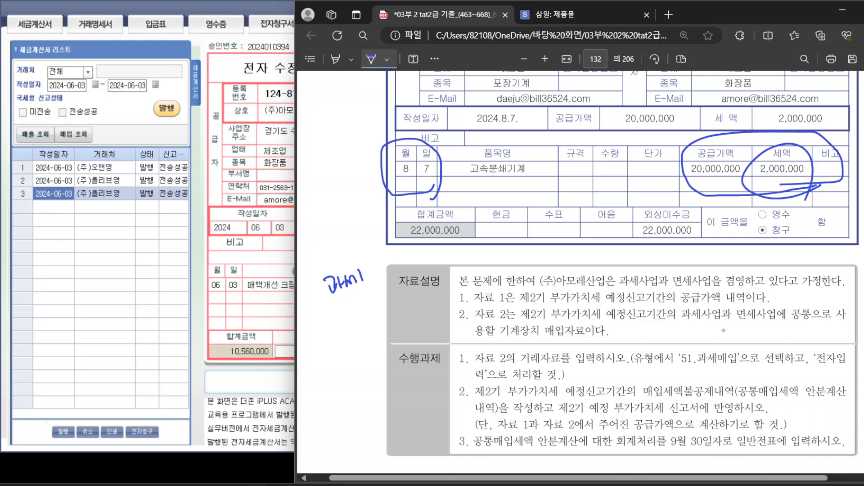
mouse_move(333, 310)
mouse_down()
mouse_move(342, 322)
mouse_move(347, 306)
mouse_move(354, 320)
mouse_move(366, 314)
mouse_up()
drag(370, 300, 367, 311)
mouse_move(321, 284)
mouse_down()
mouse_move(314, 306)
mouse_move(329, 323)
mouse_up()
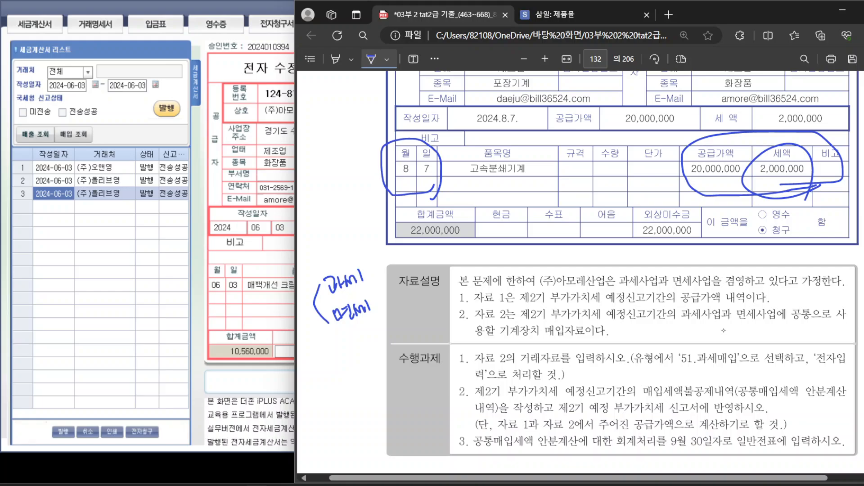
mouse_move(400, 269)
mouse_down()
mouse_move(384, 247)
mouse_move(401, 269)
mouse_move(424, 265)
mouse_move(441, 243)
mouse_up()
drag(411, 296, 411, 307)
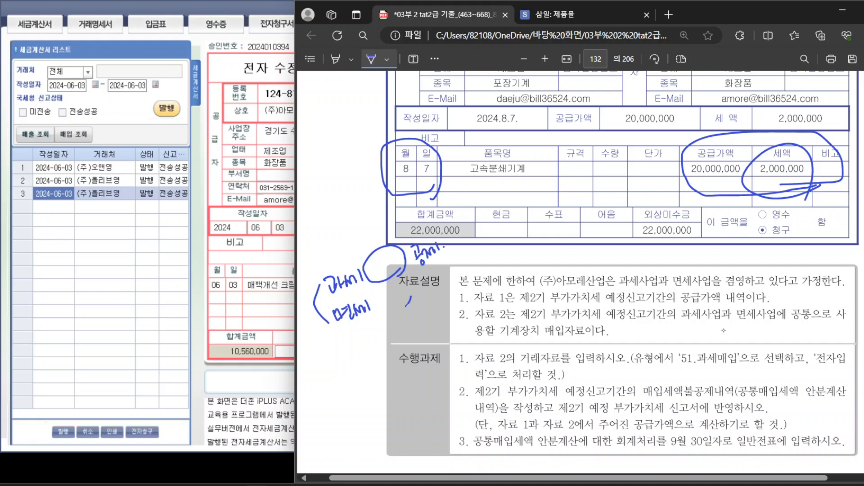
mouse_move(390, 276)
mouse_down()
mouse_move(400, 288)
mouse_move(440, 296)
mouse_move(461, 266)
mouse_up()
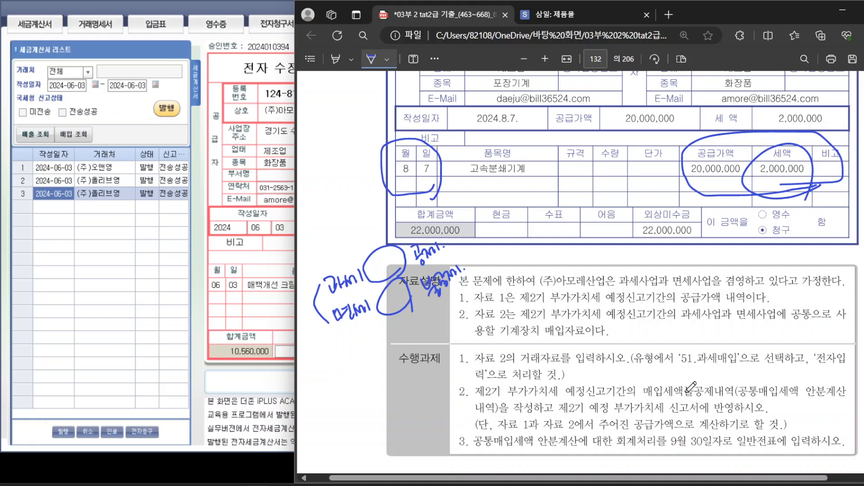
In 수행과제, box '51.과세매입', underline 매입세액불공제내역 and circle 안분계산.
mouse_move(679, 346)
mouse_down()
mouse_move(678, 374)
mouse_move(745, 349)
mouse_move(679, 347)
mouse_up()
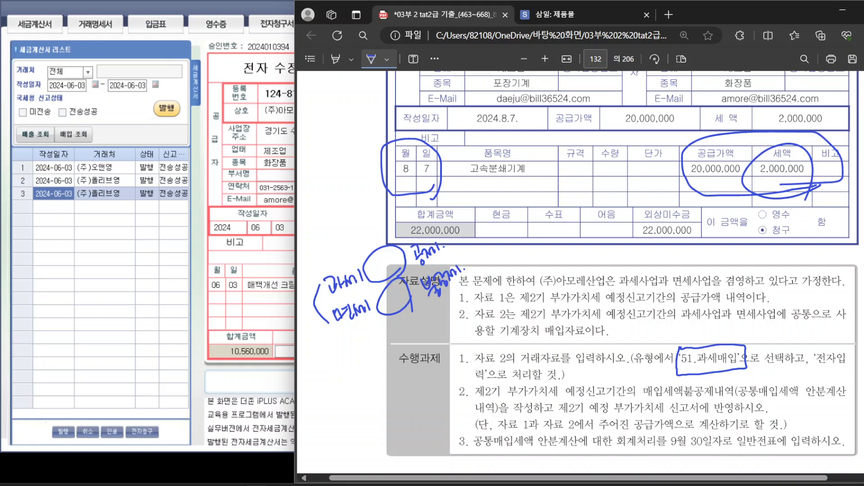
drag(643, 400, 741, 395)
scroll(580, 270, down, 3)
mouse_move(835, 312)
mouse_down()
mouse_move(838, 335)
mouse_move(847, 306)
mouse_up()
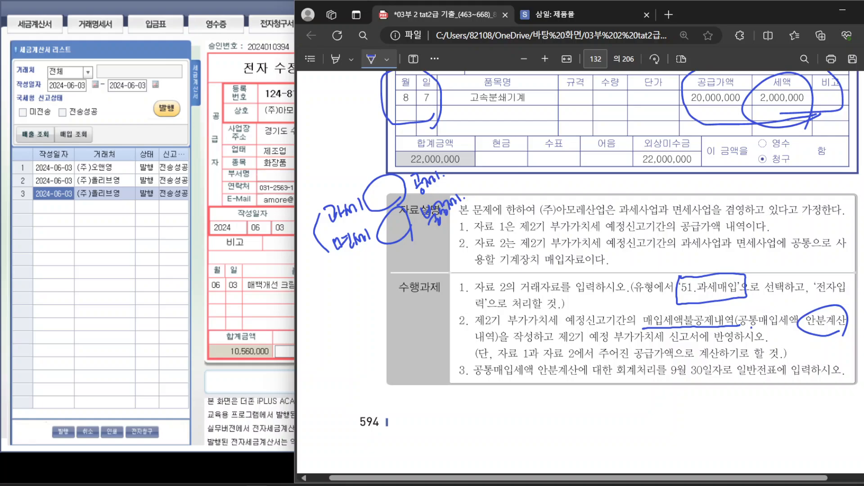
scroll(581, 270, down, 1)
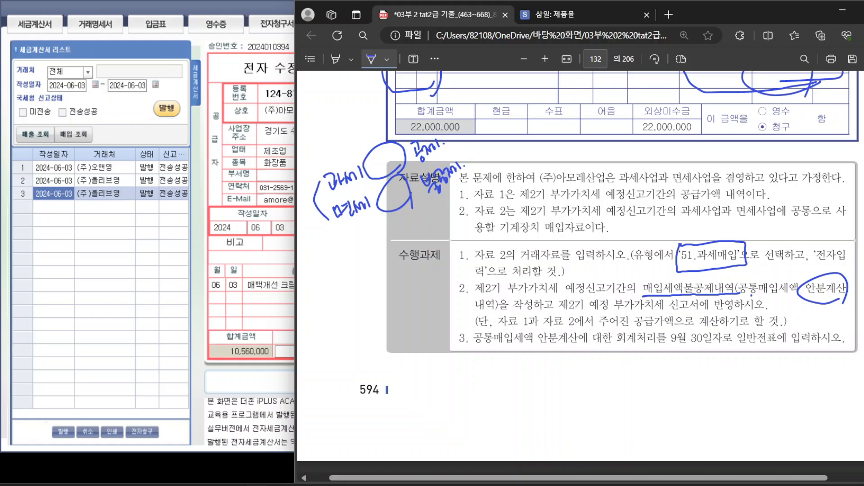
Circle '51.과세매입' again and sketch a divider below the task box with handwritten 기계 and 부대 notes on either side.
drag(622, 361, 624, 412)
mouse_move(735, 275)
mouse_down()
mouse_move(685, 279)
mouse_move(724, 289)
mouse_up()
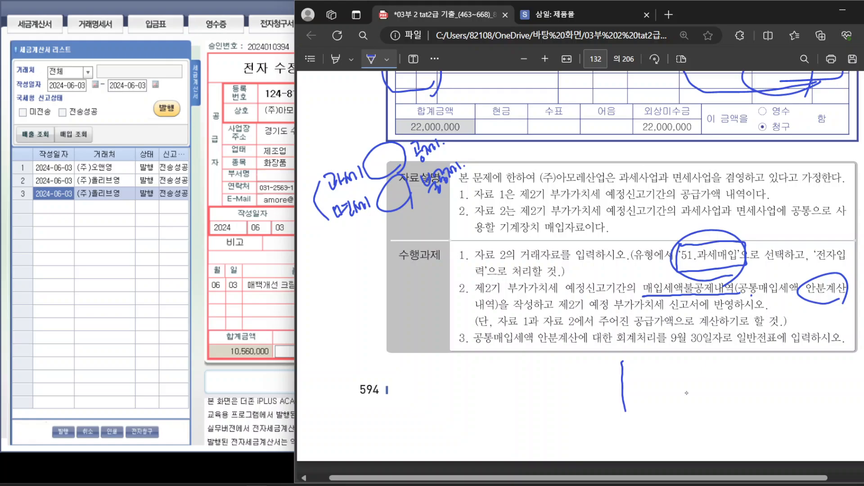
scroll(686, 393, down, 1)
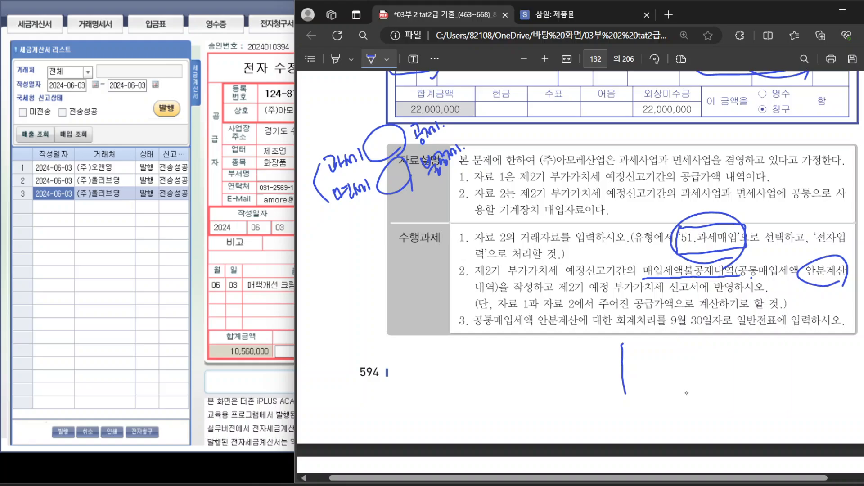
mouse_move(637, 351)
mouse_down()
mouse_move(638, 363)
mouse_move(656, 355)
mouse_move(661, 363)
mouse_up()
drag(663, 351, 669, 367)
drag(475, 355, 488, 370)
mouse_move(492, 356)
mouse_down()
mouse_move(493, 370)
mouse_move(508, 368)
mouse_up()
drag(510, 354, 513, 373)
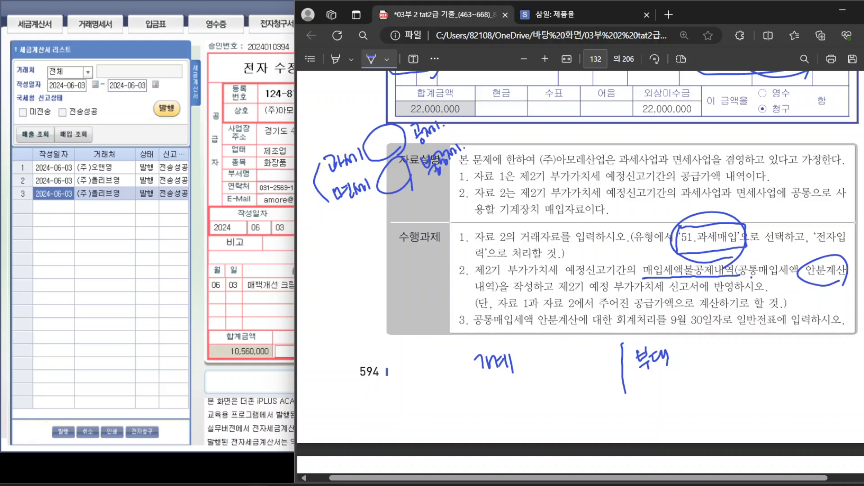
Recheck the 자료 1 and 자료 2 figures, close the ACADEMY 전자세금계산서 window and switch Smart A to 매입매출전표입력.
scroll(580, 270, up, 8)
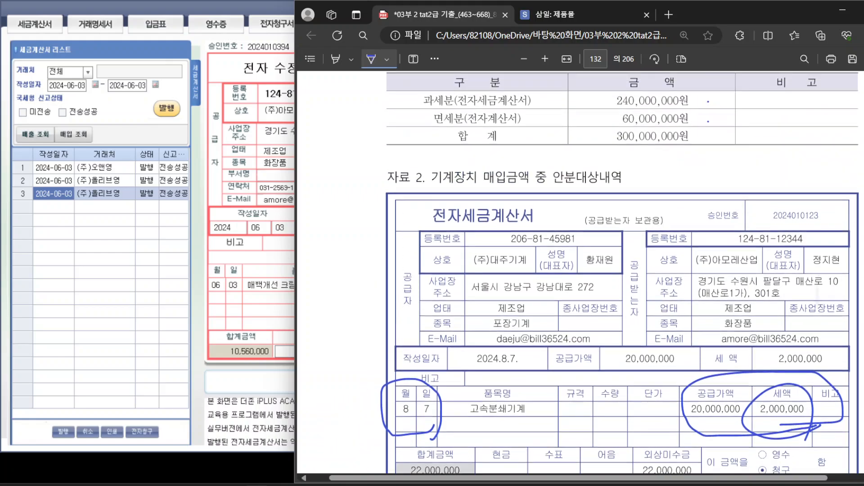
scroll(622, 273, up, 1)
scroll(622, 273, down, 1)
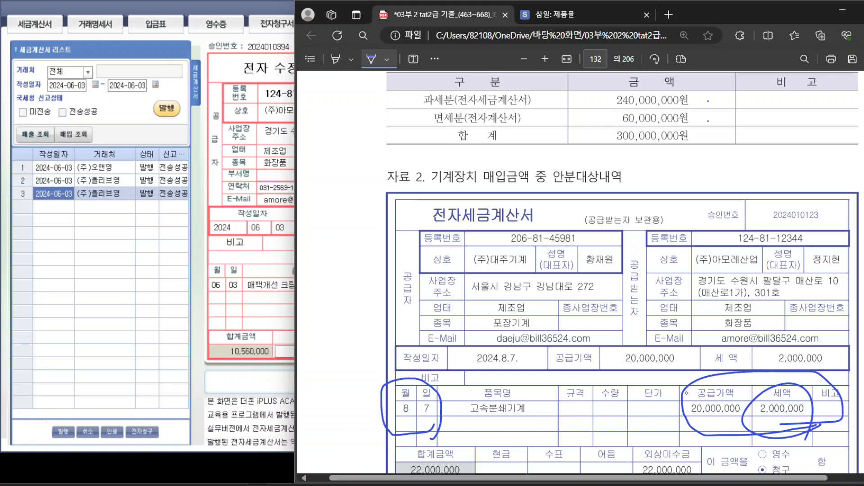
scroll(578, 270, down, 5)
scroll(578, 270, up, 3)
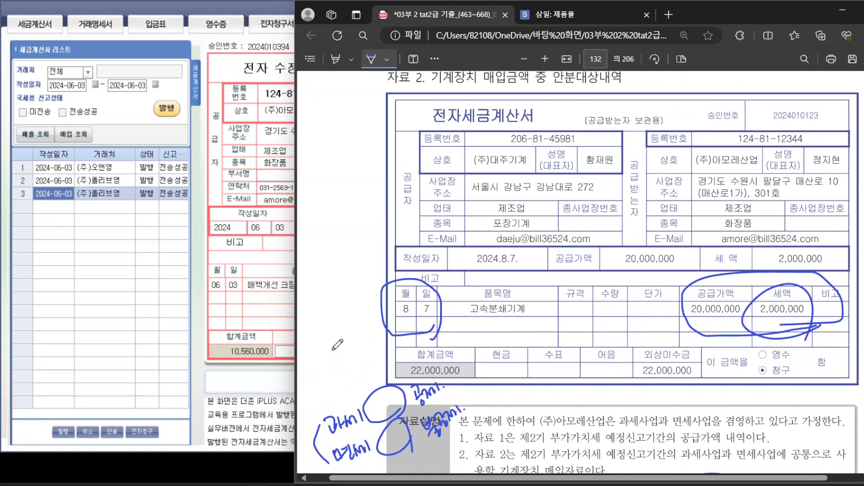
click(219, 7)
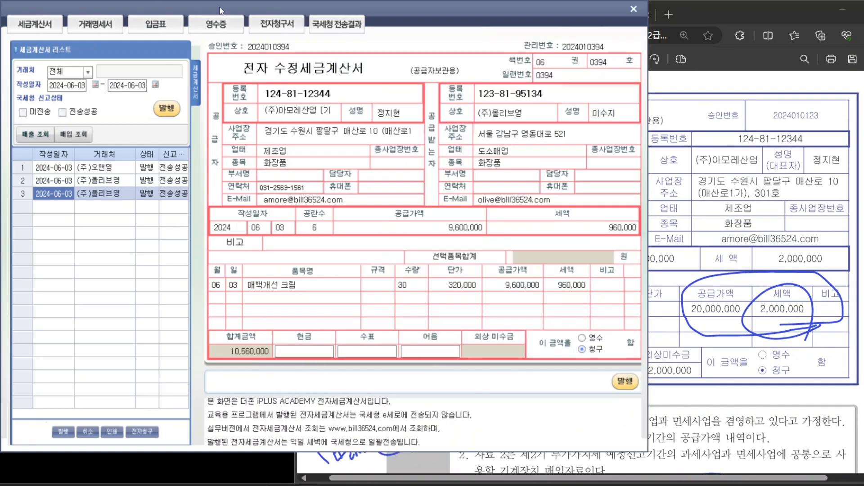
click(633, 9)
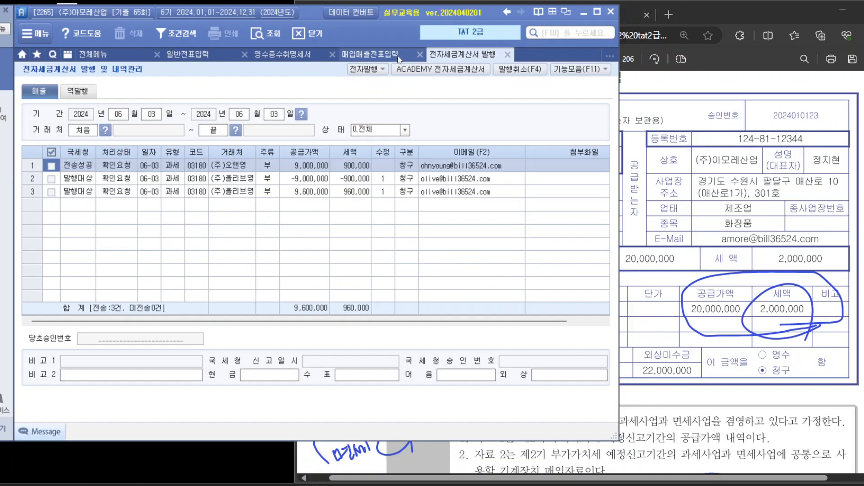
click(374, 54)
Set the voucher date to August 7 and start a new entry line.
click(99, 88)
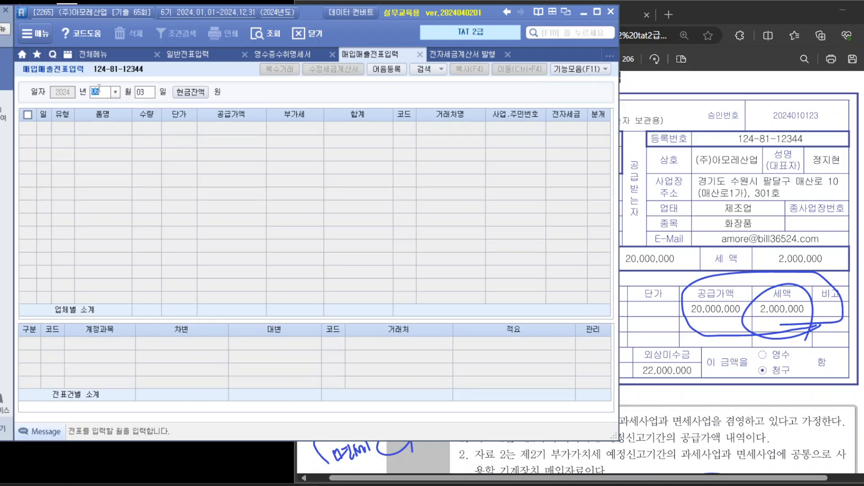
text(08)
key(BackSpace)
key(Return)
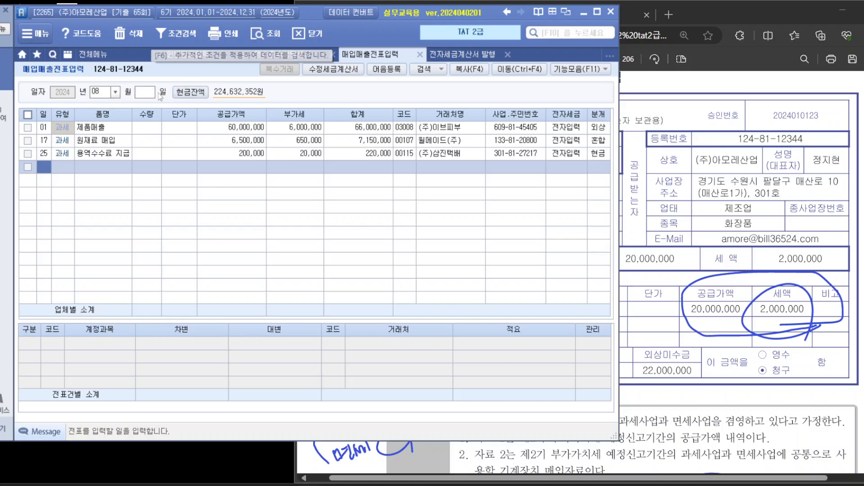
click(145, 92)
text(07)
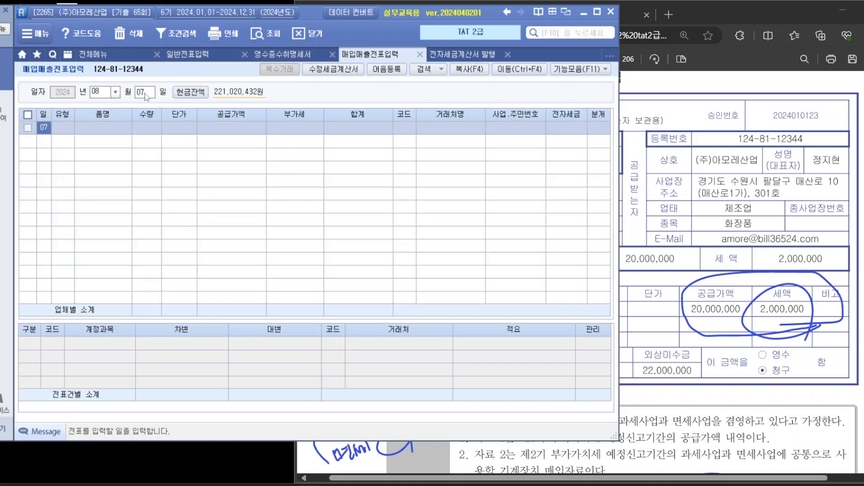
key(Return)
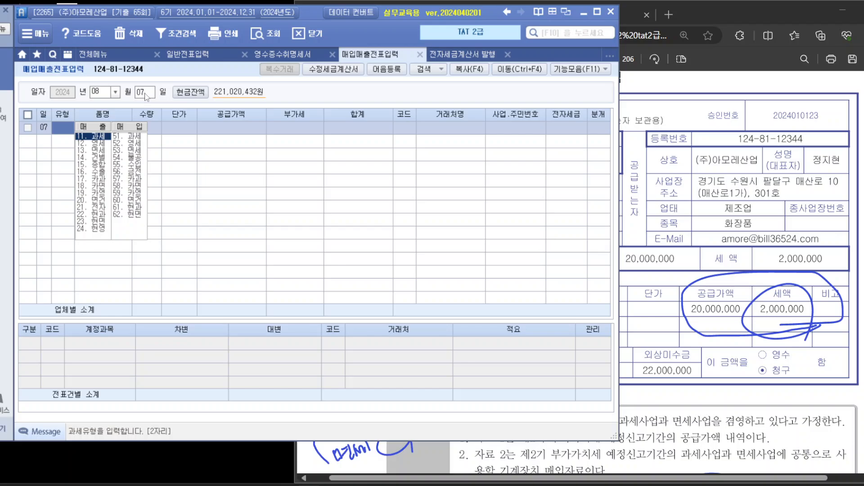
Enter a type 51 taxable purchase of 고속분쇄기계 with a supply amount of 20,000,000 and accept the calculated VAT.
text(51)
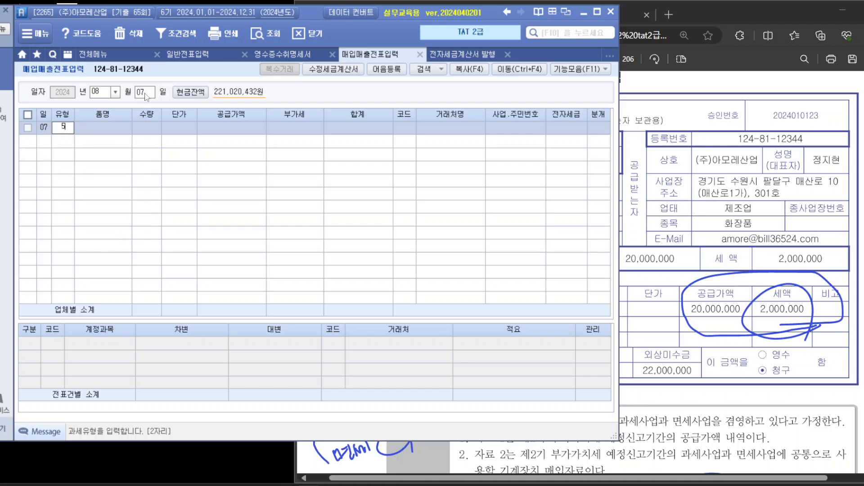
key(Return)
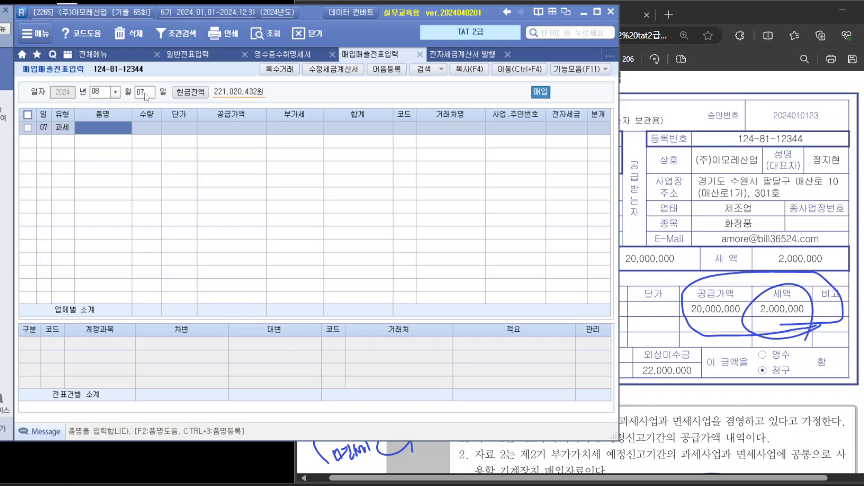
text(고속분쇄)
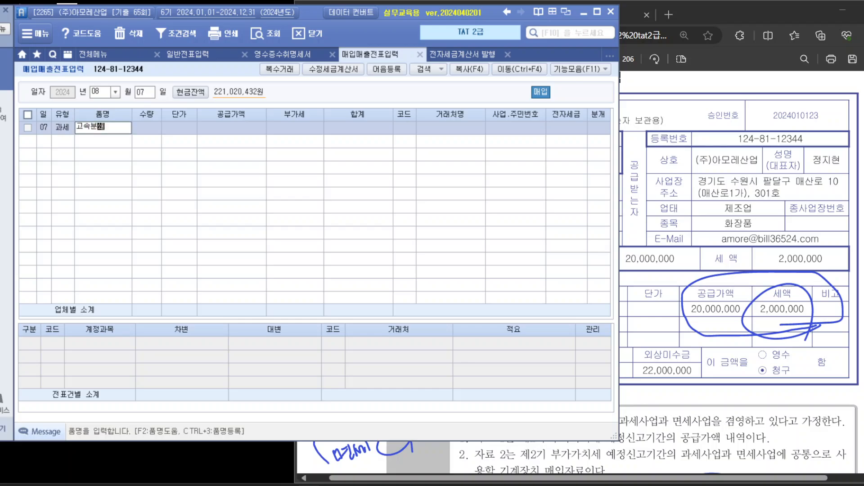
text(기계)
key(Return)
key(Return)
key(Return)
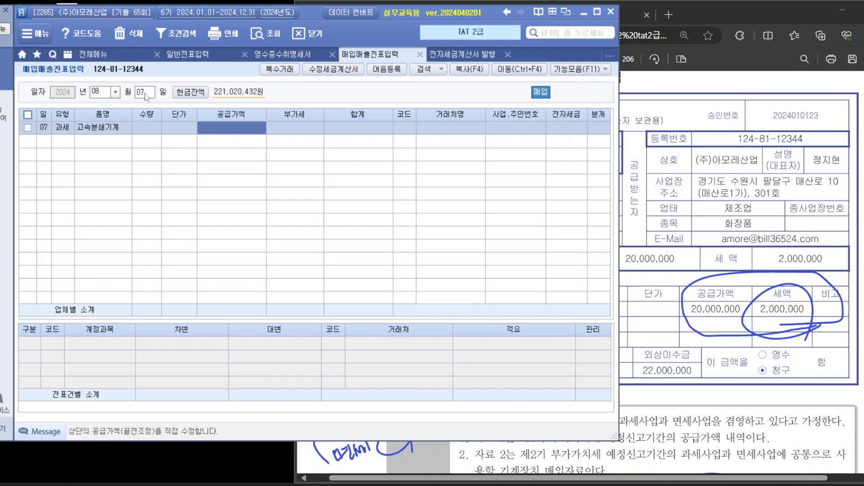
text(20000000)
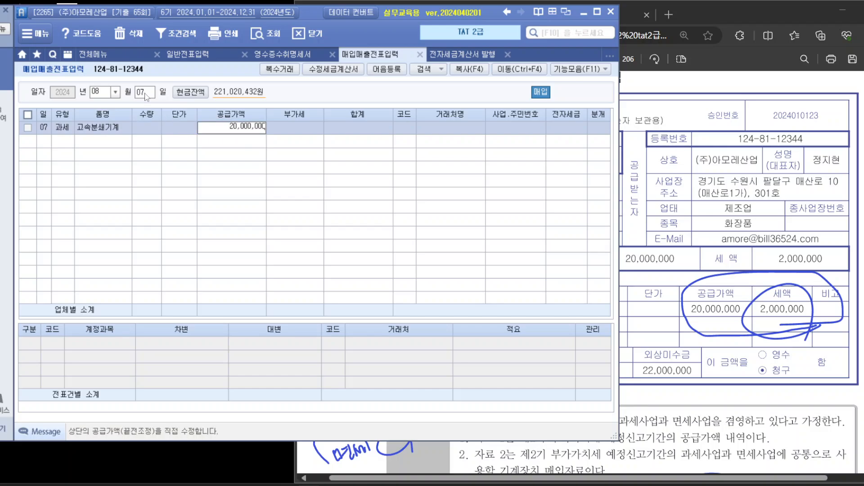
key(Return)
key(Return)
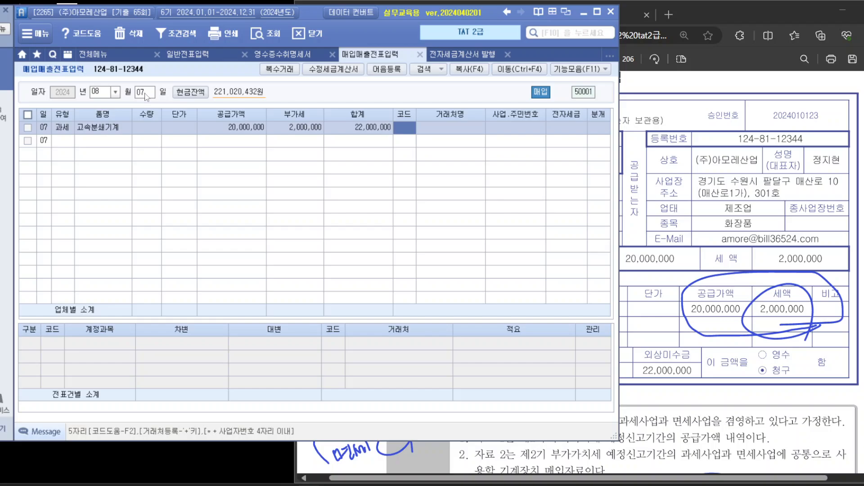
Set the voucher's trading partner to (주)대주기계 and switch back to the PDF workbook.
text(대주)
key(Return)
key(Return)
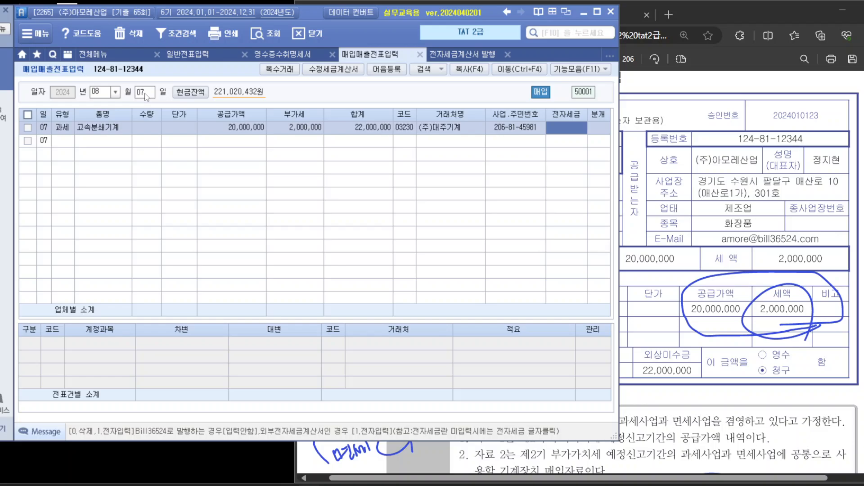
click(700, 392)
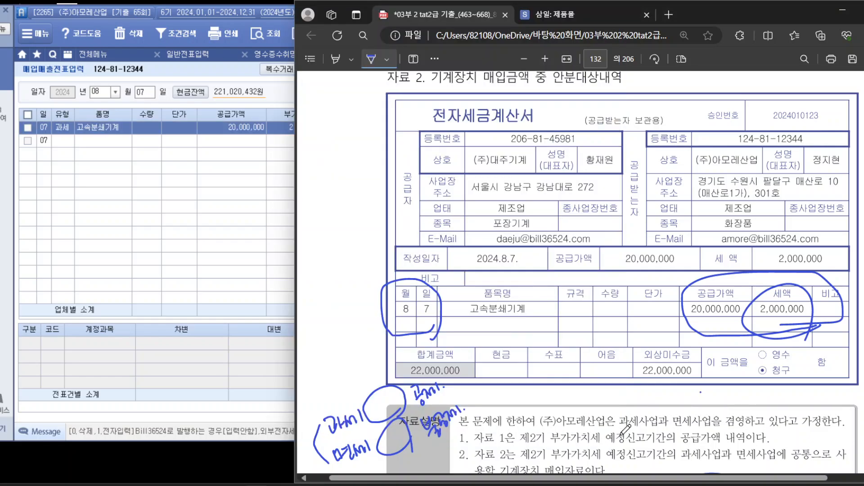
Underline the '전자입력' instruction across both lines of task 1 under 수행과제 in the PDF.
scroll(625, 430, down, 3)
drag(836, 382, 863, 381)
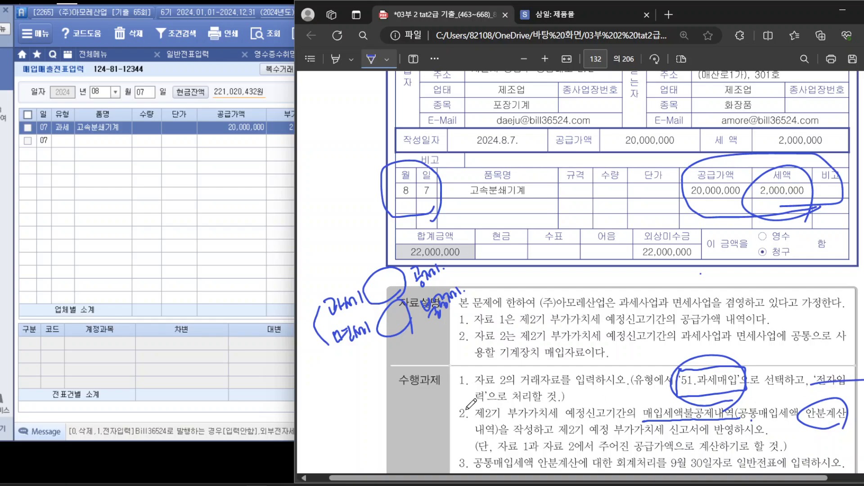
drag(467, 404, 512, 404)
Switch to the accounting program and set the 전자세금 field of the 고속분쇄기계 purchase to 전자입력.
click(214, 90)
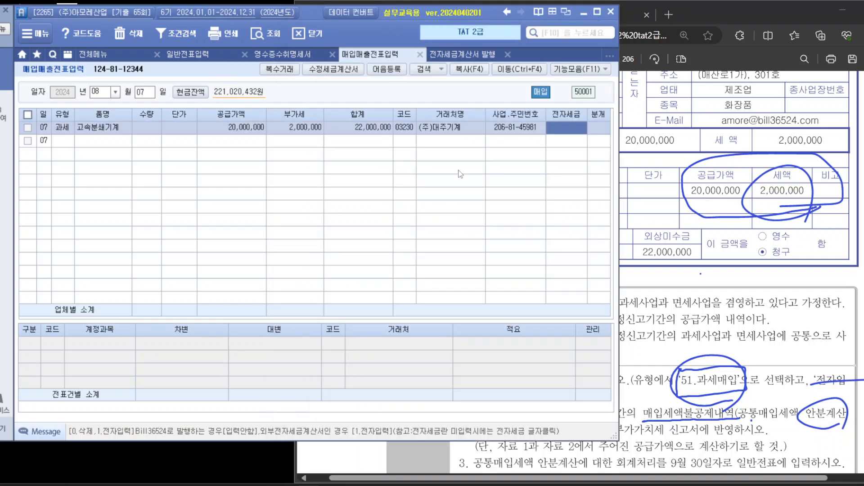
click(572, 129)
text(1)
key(Return)
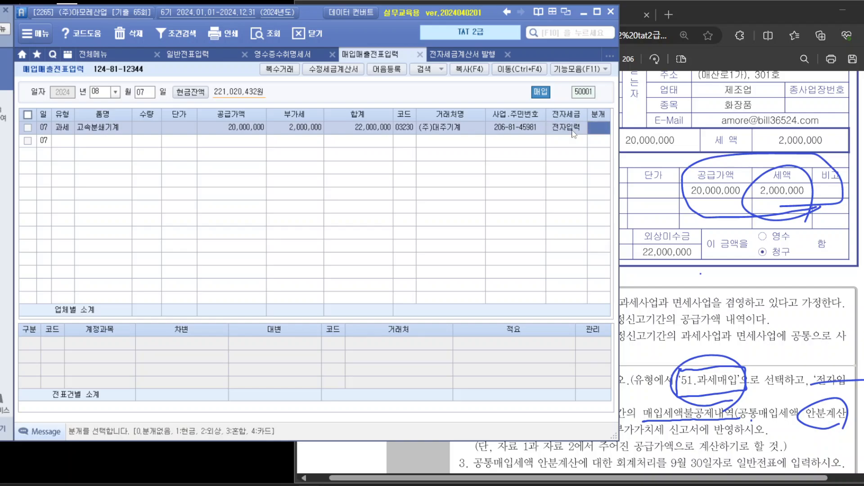
Switch to the PDF and circle the 외상미수금 amount on the electronic tax invoice.
click(718, 272)
drag(696, 254, 682, 279)
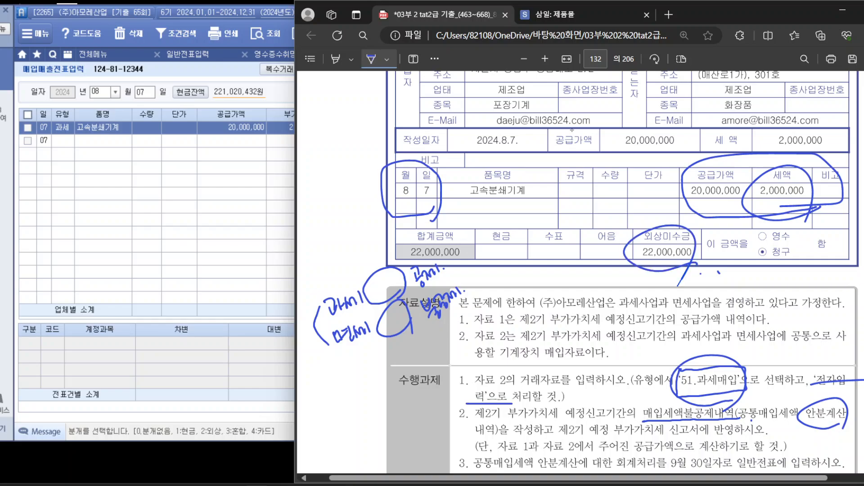
Return to the accounting program and set the 분개 type of the 고속분쇄기계 purchase to 외상.
click(250, 208)
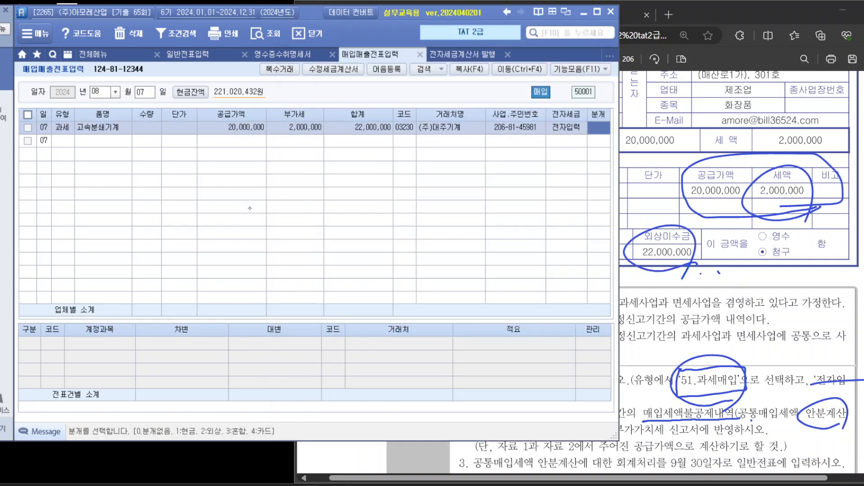
text(2)
key(Return)
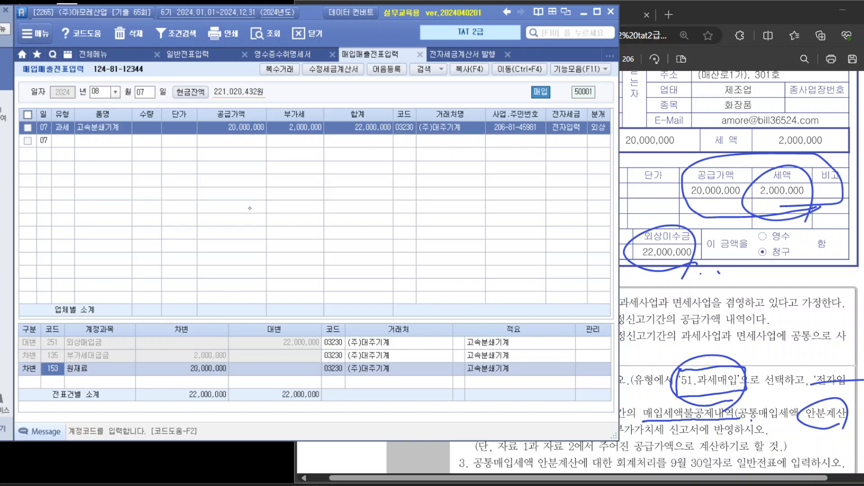
Set the 분개 type of the 고속분쇄기계 purchase to 3, 혼합.
click(602, 126)
text(3)
key(Return)
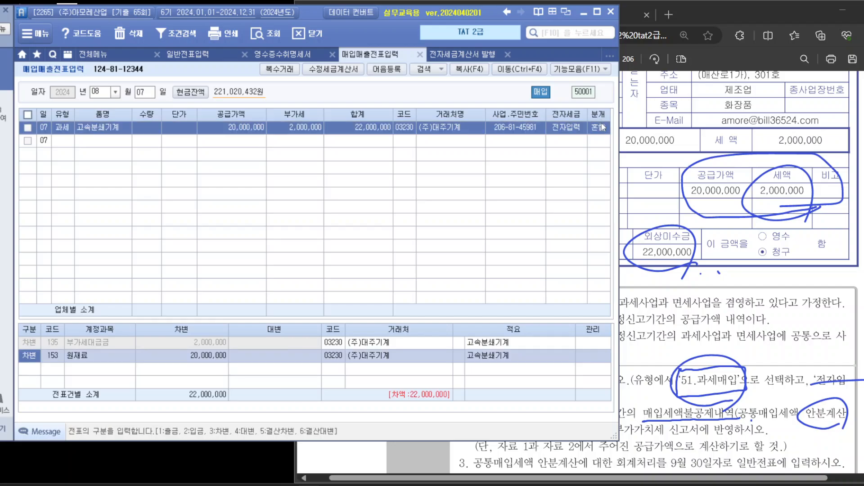
Replace the debit account 원재료 in the purchase's journal lines with 206 기계장치, keeping the 20,000,000 debit.
key(Return)
text(기계)
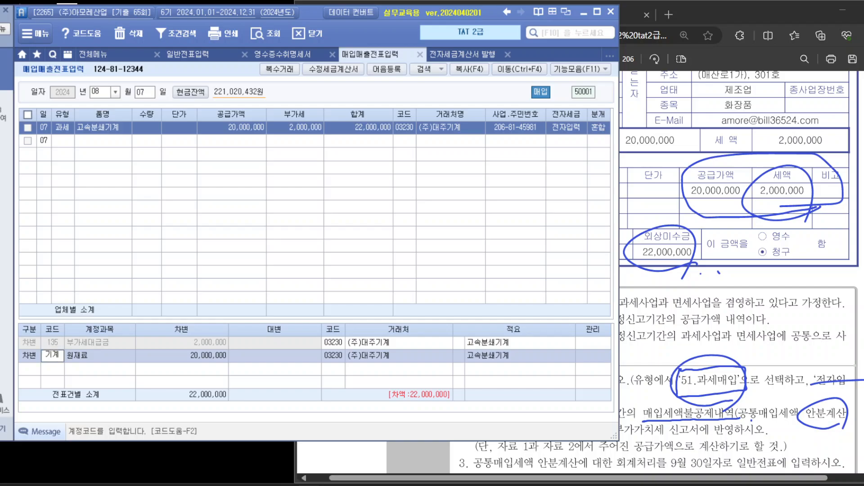
key(Return)
key(Return)
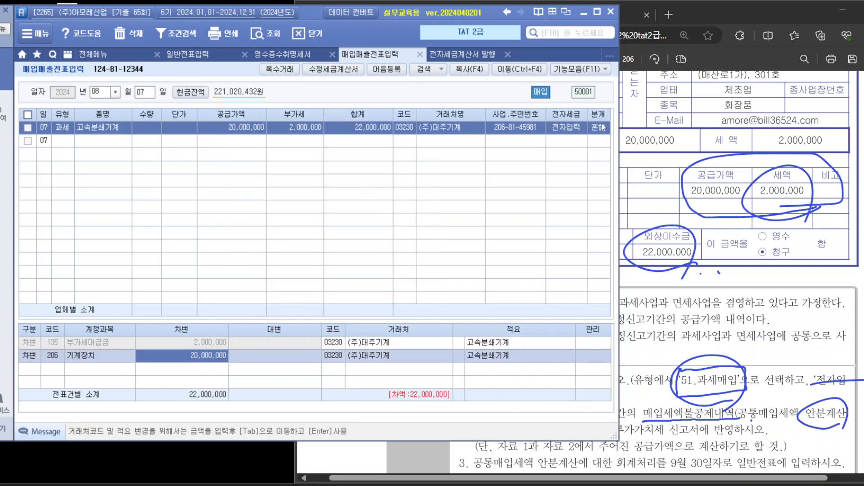
key(Return)
Add a credit line for 253 미지급금 of 22,000,000 and reselect the saved purchase entry to check its journal lines.
text(4)
key(Return)
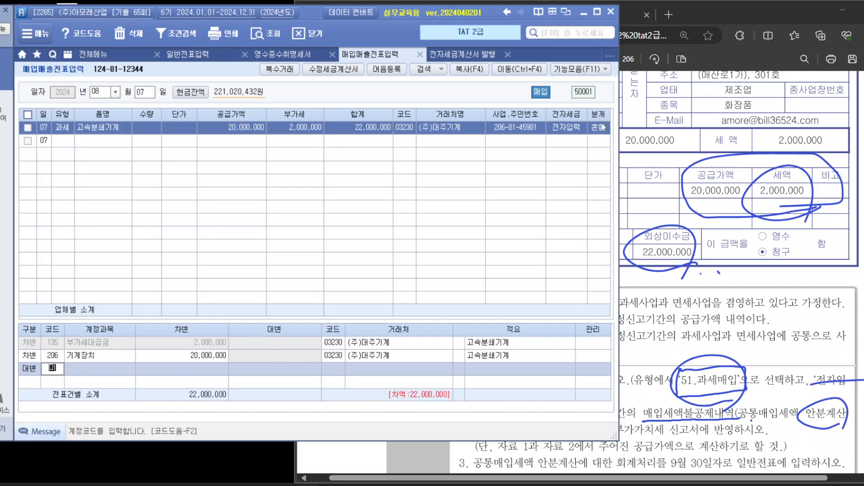
text(미지)
key(Return)
key(Return)
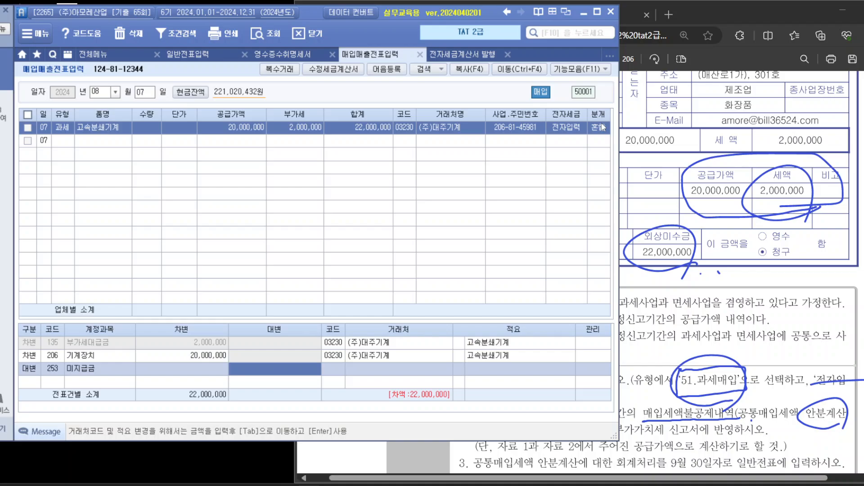
text(22)
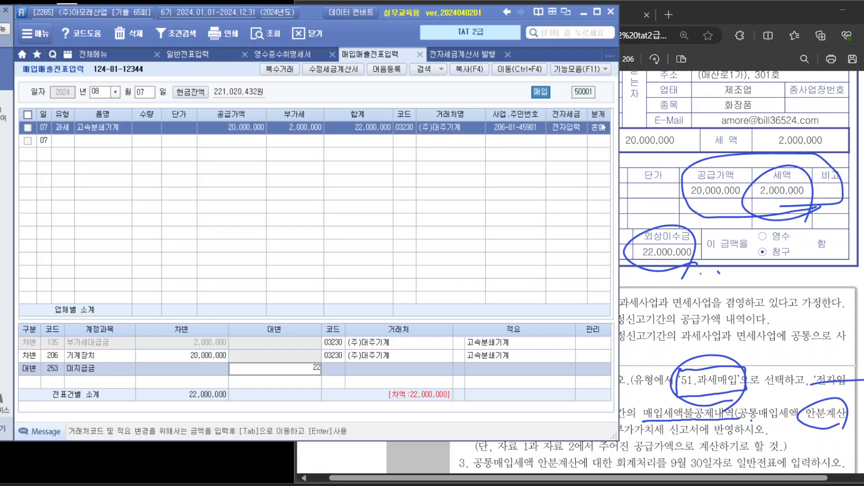
text(,000,000)
key(Return)
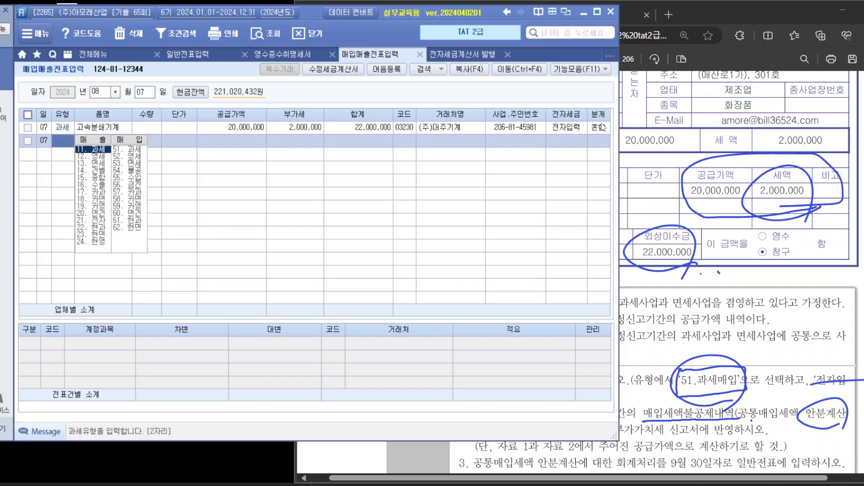
key(Up)
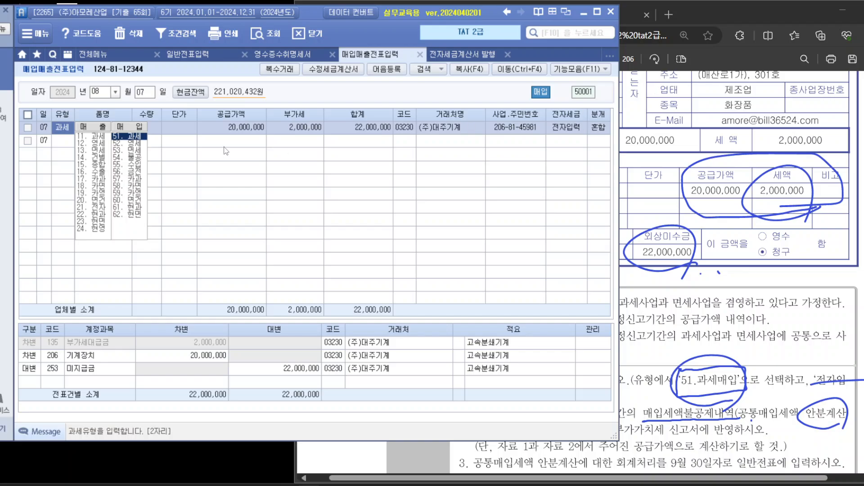
click(238, 133)
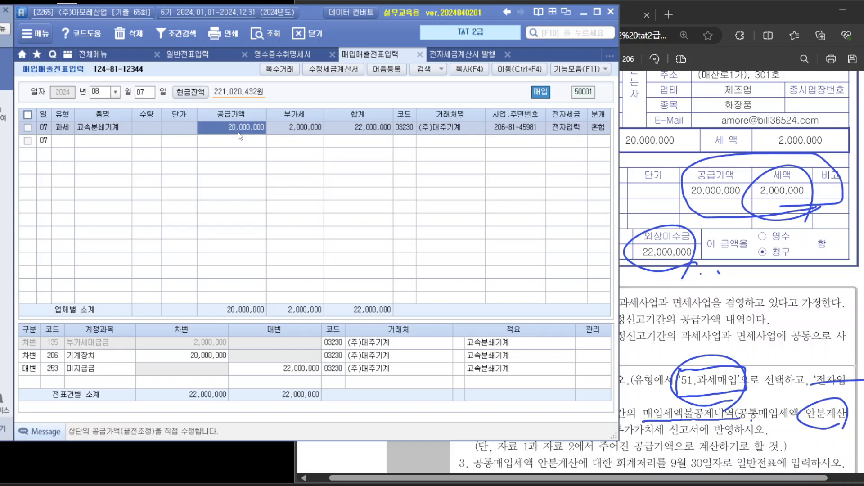
Switch to the PDF, change the pen colour to red, and mark off number 1 of the 수행과제 list.
click(839, 251)
scroll(828, 256, down, 3)
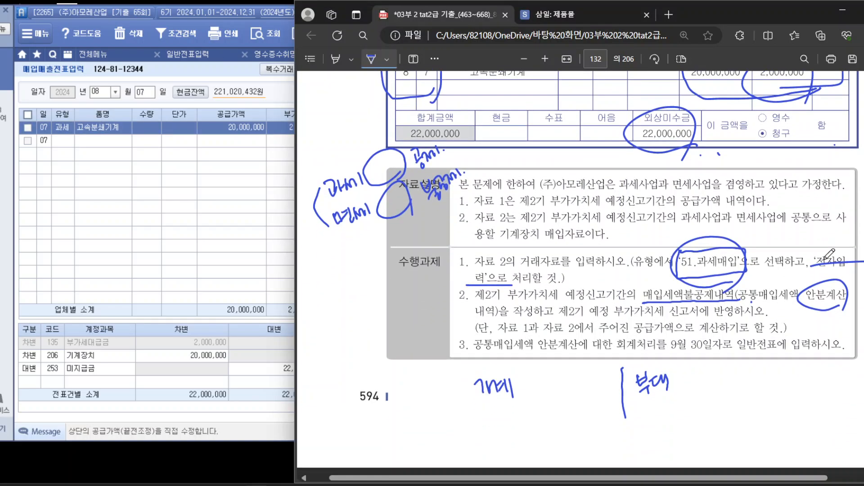
click(385, 59)
click(422, 128)
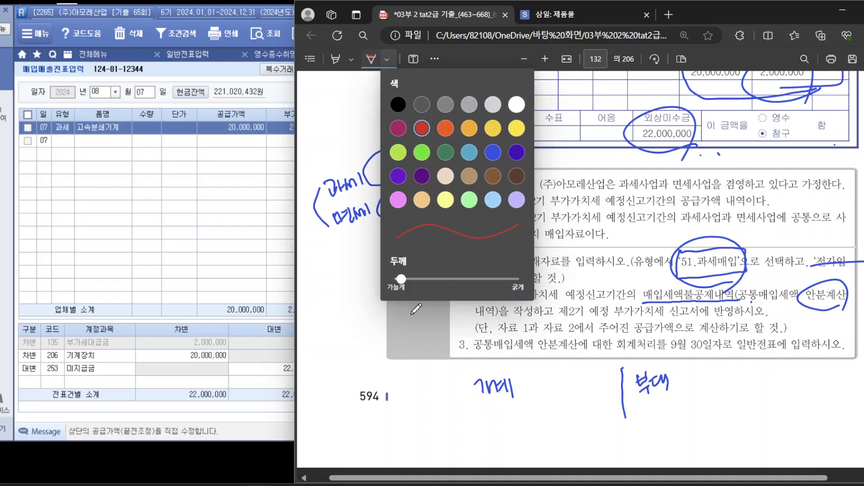
click(418, 332)
drag(458, 266, 478, 251)
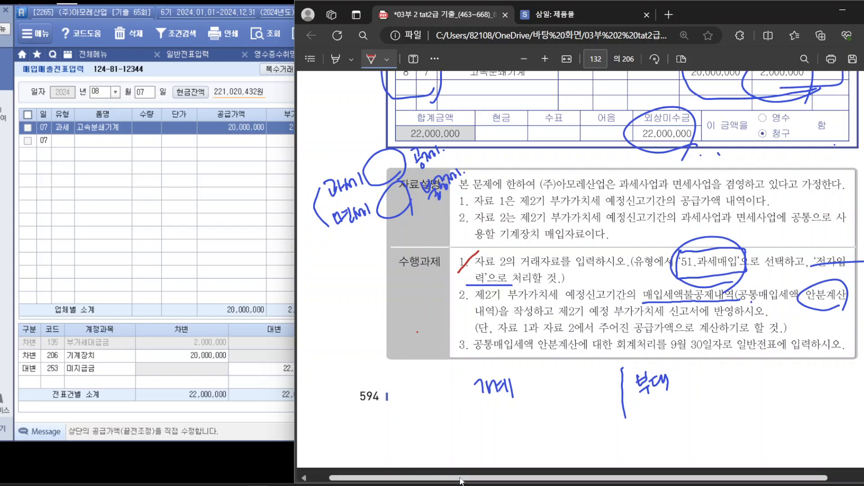
Handwrite '7 – 9' in red beside task 2 and review the 자료 1 supply amounts.
mouse_move(401, 305)
mouse_down()
mouse_move(412, 323)
mouse_move(459, 310)
mouse_move(462, 326)
mouse_up()
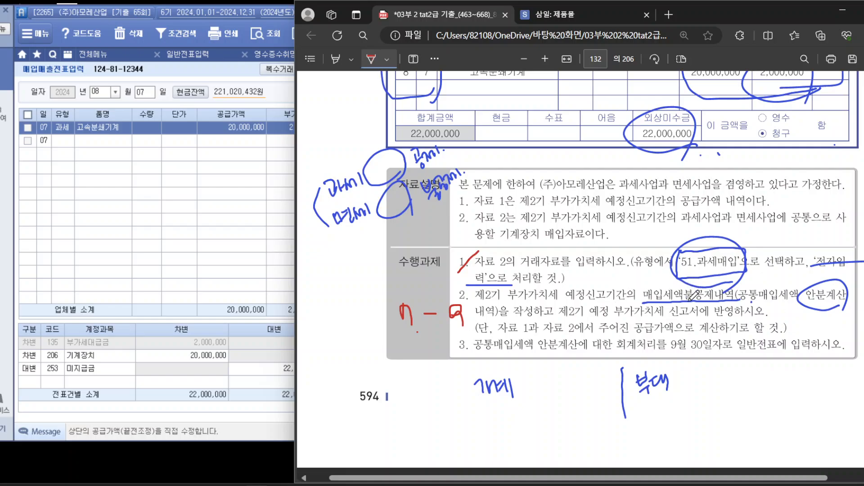
scroll(696, 295, up, 2)
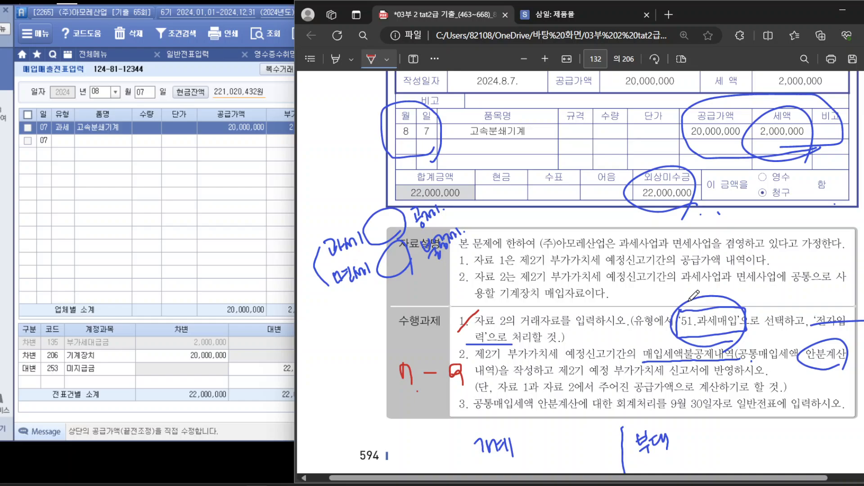
scroll(693, 295, up, 10)
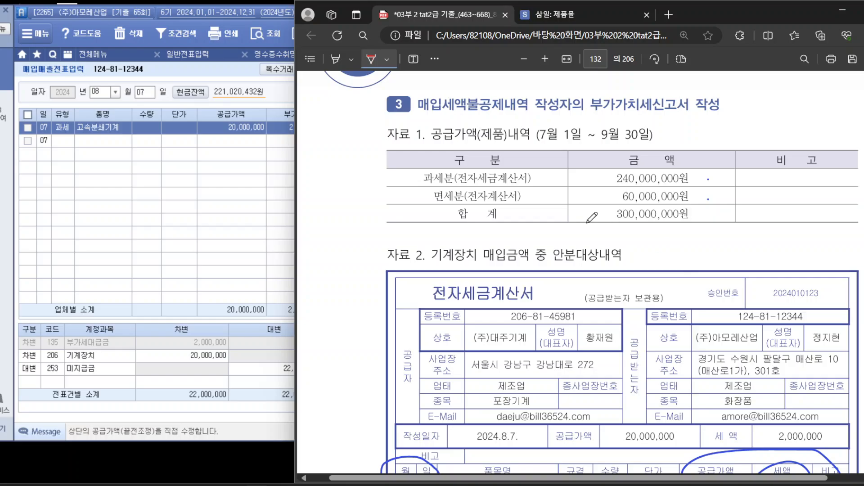
scroll(684, 232, down, 10)
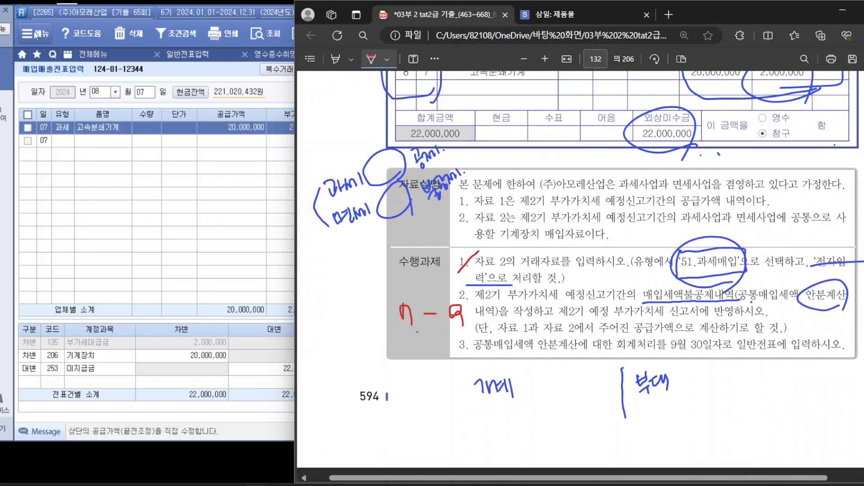
Open 매입세액불공제내역 in the accounting program and set its 2024 period from month 07 to 09.
click(133, 50)
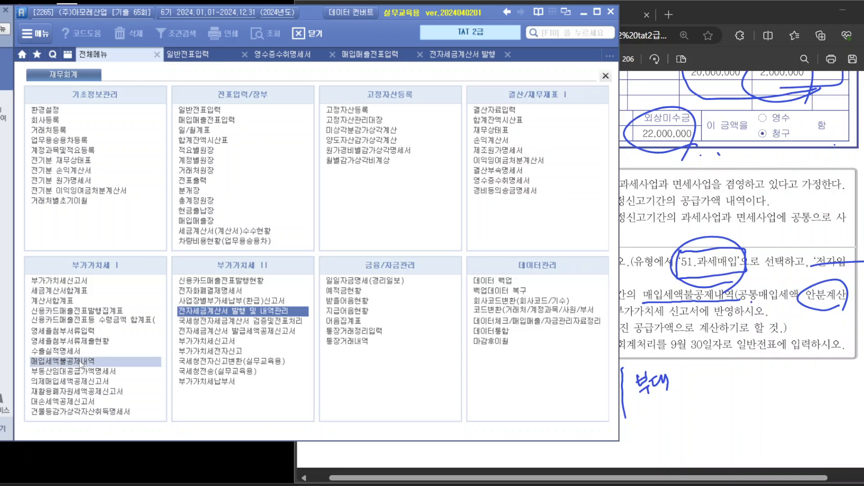
click(81, 362)
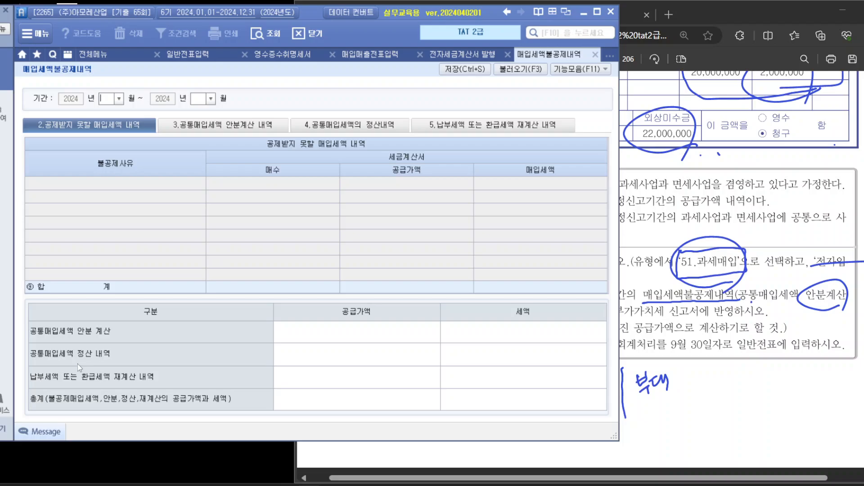
text(7)
key(Return)
text(9)
key(Return)
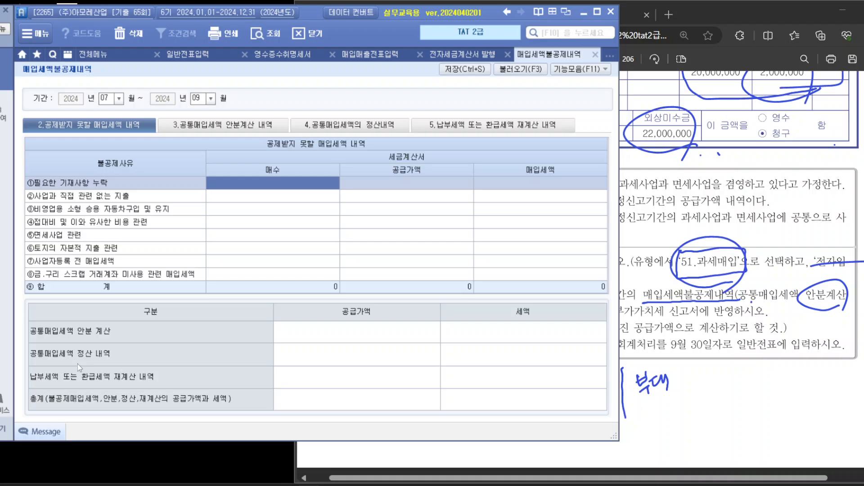
Show the 3.공통매입세액 안분계산 내역 section of the non-deductible input tax form.
click(235, 131)
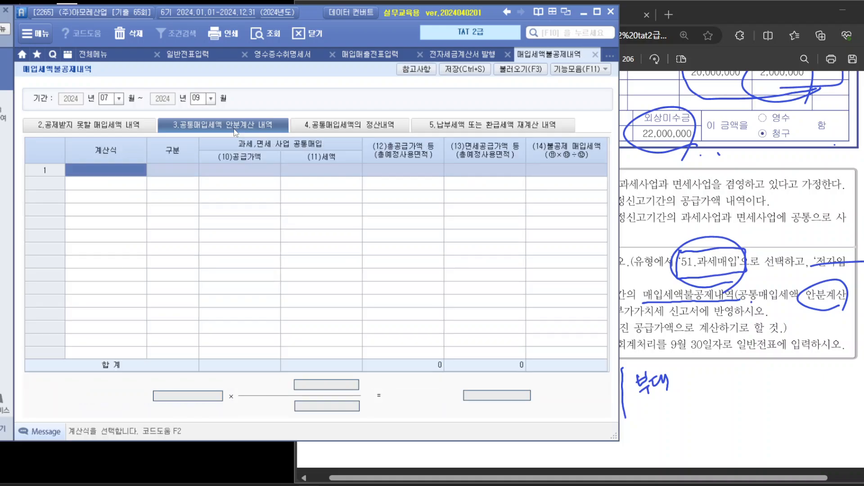
click(89, 130)
click(221, 128)
key(F2)
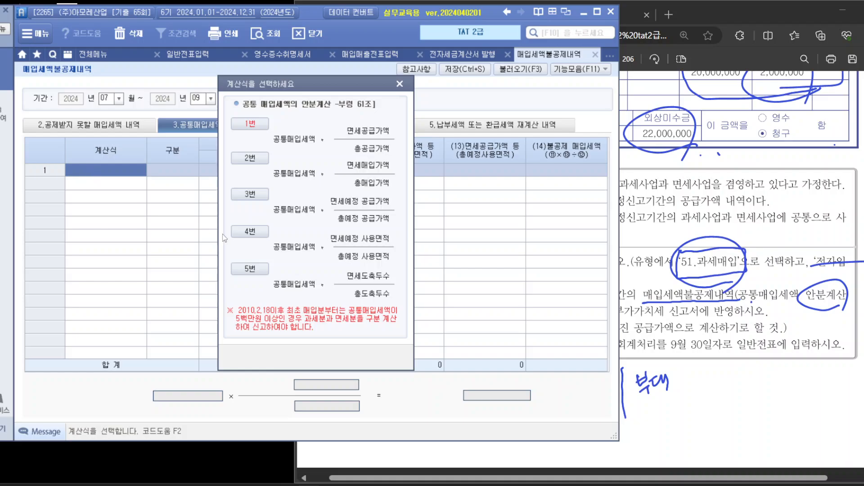
click(239, 122)
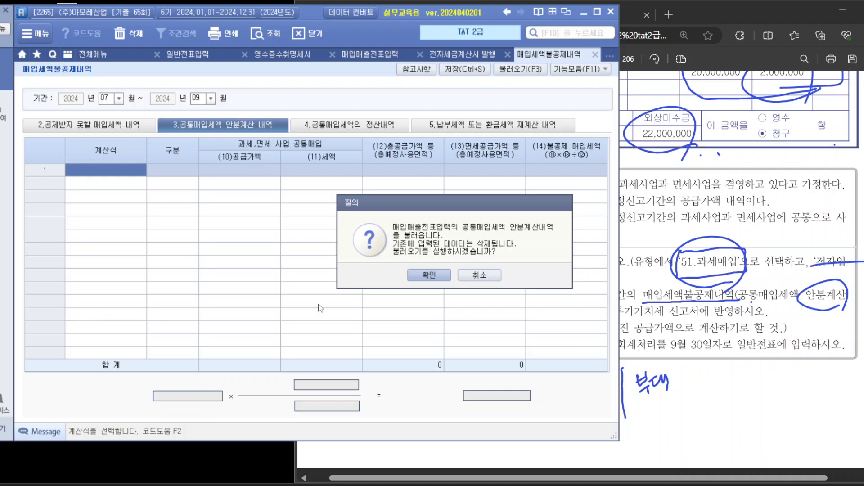
click(481, 276)
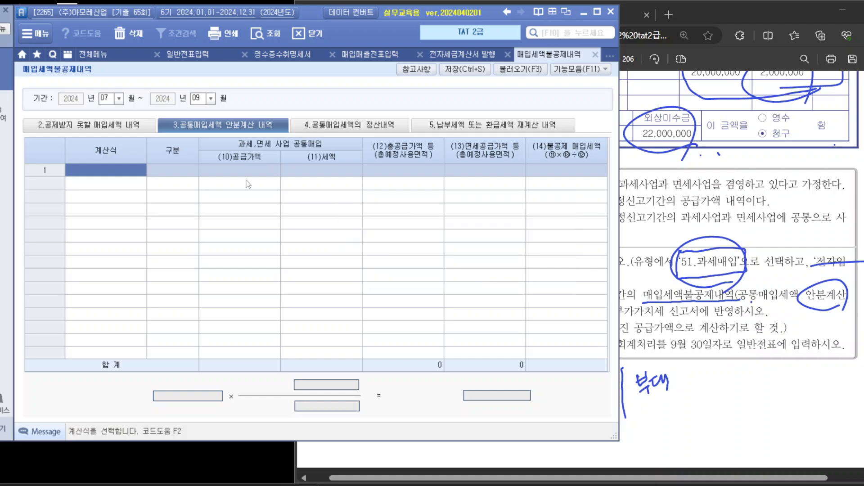
Choose formula 1번 (면세공급가액 over 총공급가액) for the first allocation row and accept loading the voucher data.
double_click(93, 176)
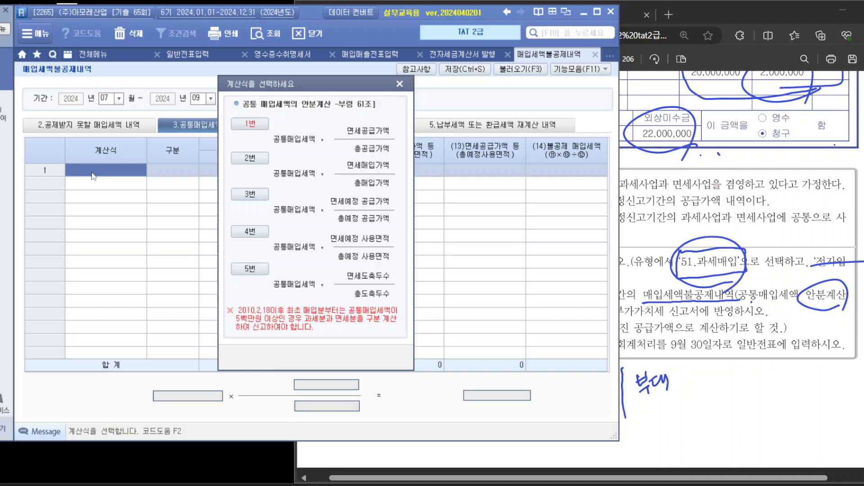
key(Return)
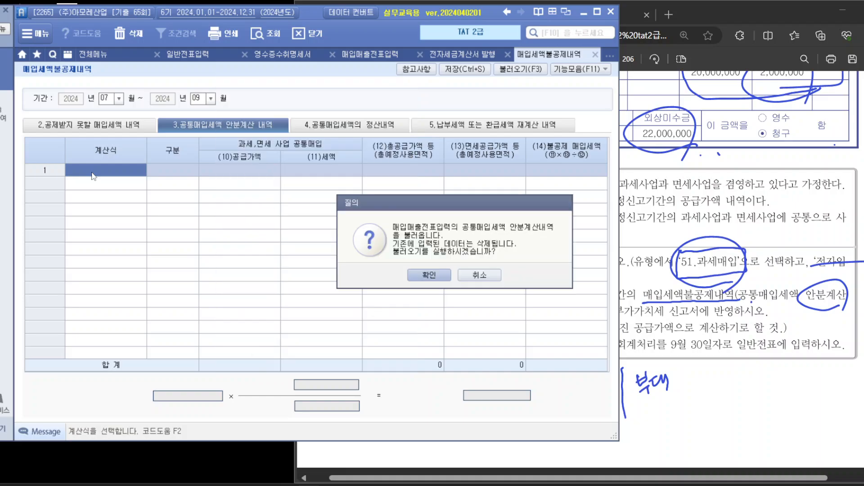
key(Return)
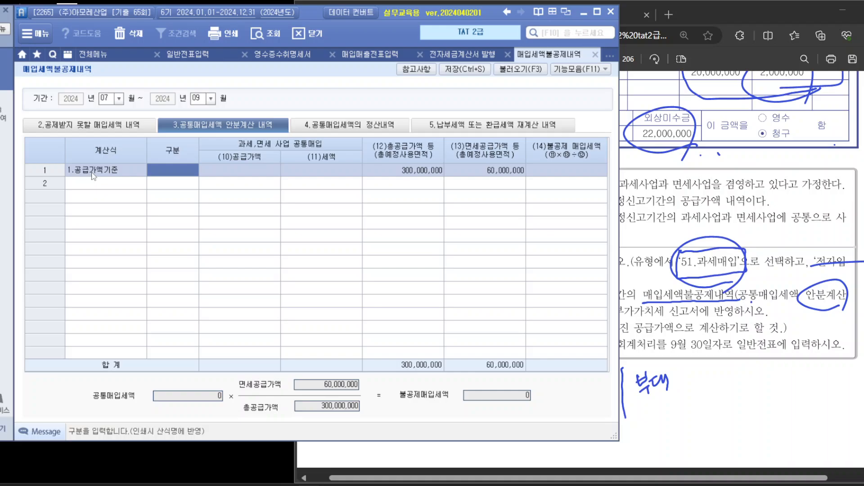
Leave 구분 blank in row 1, enter 20,000,000 as the common purchase 공급가액, and accept the calculated 세액.
key(Return)
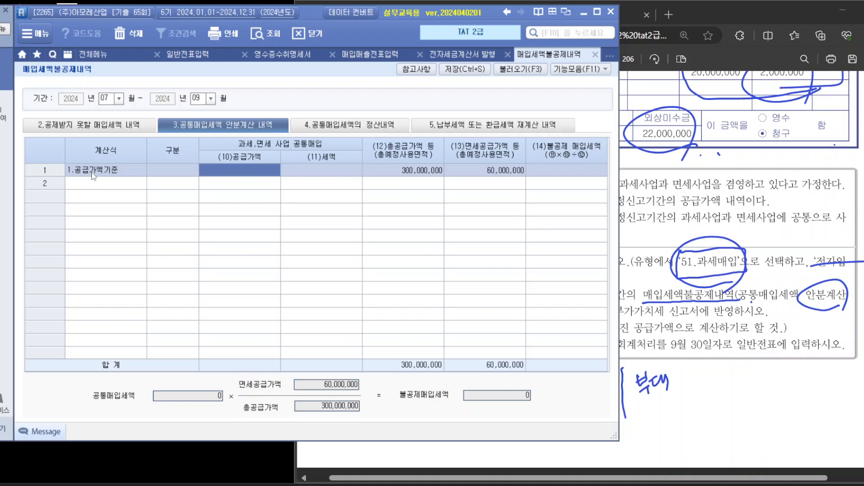
text(20000000)
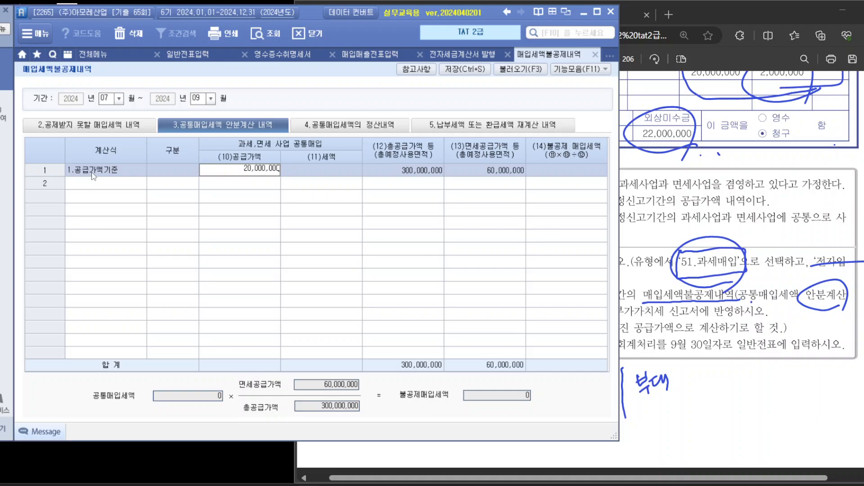
key(Return)
key(Return)
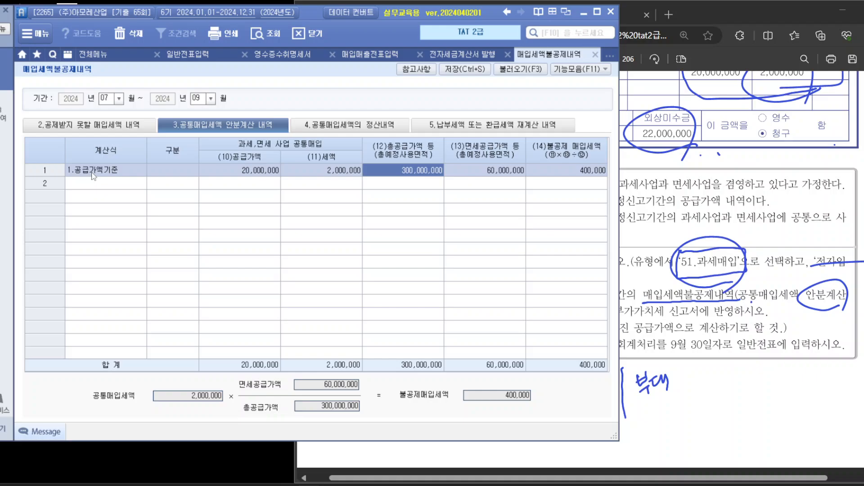
Examine the formula, total supply amount and exempt supply amount in row 1 of the common input tax allocation.
key(Return)
key(Left)
key(Right)
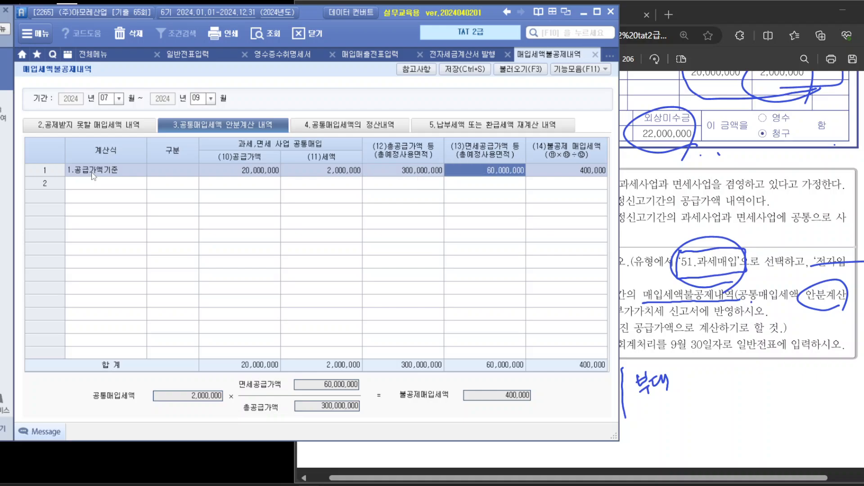
key(Left)
key(Right)
key(Left)
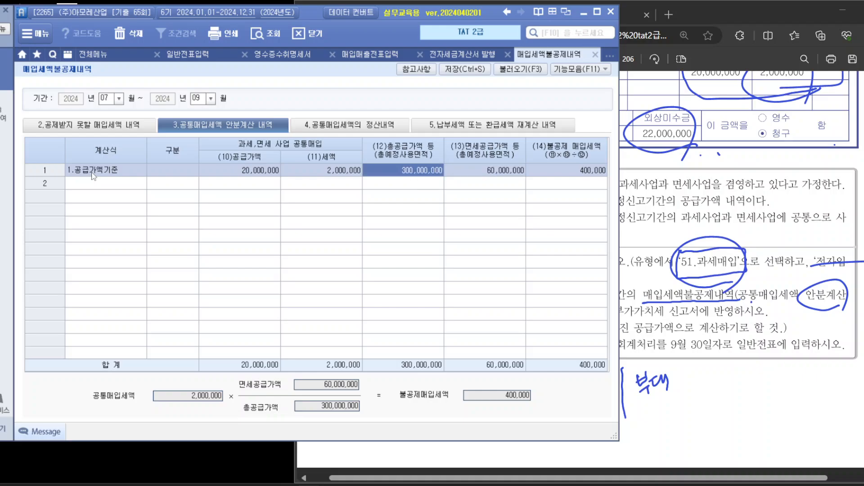
key(Down)
key(Left)
key(Left)
key(Left)
key(Left)
key(Up)
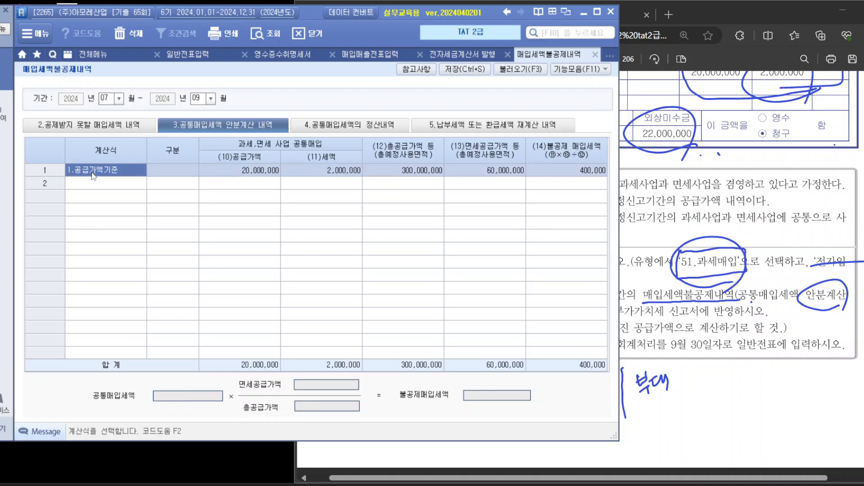
key(Right)
key(Right)
key(Right)
key(Right)
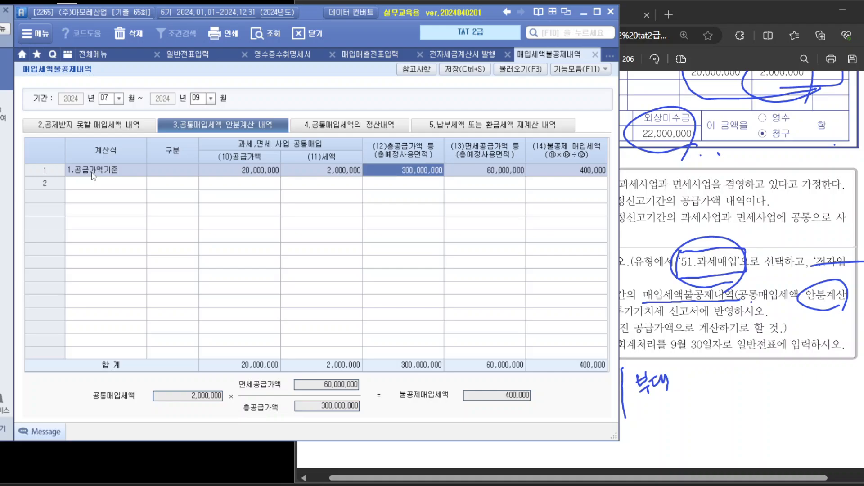
Accept the total and exempt supply amounts in allocation row 1 and save the 매입세액불공제내역 form.
key(Return)
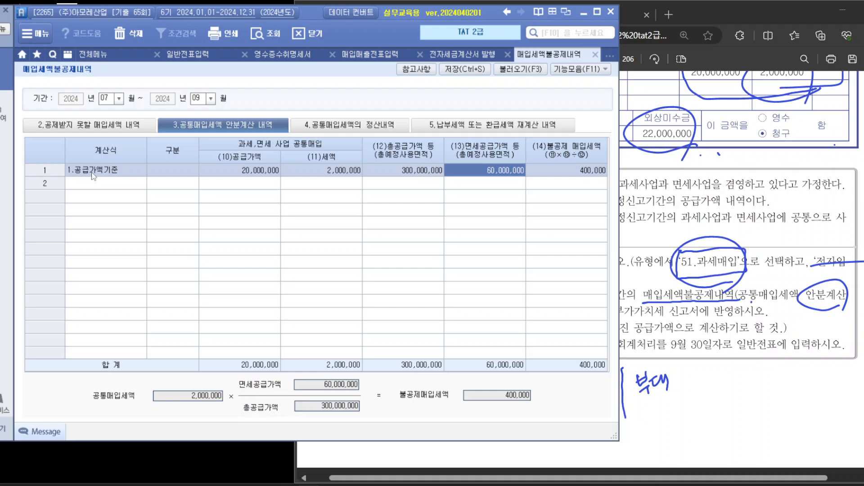
key(Return)
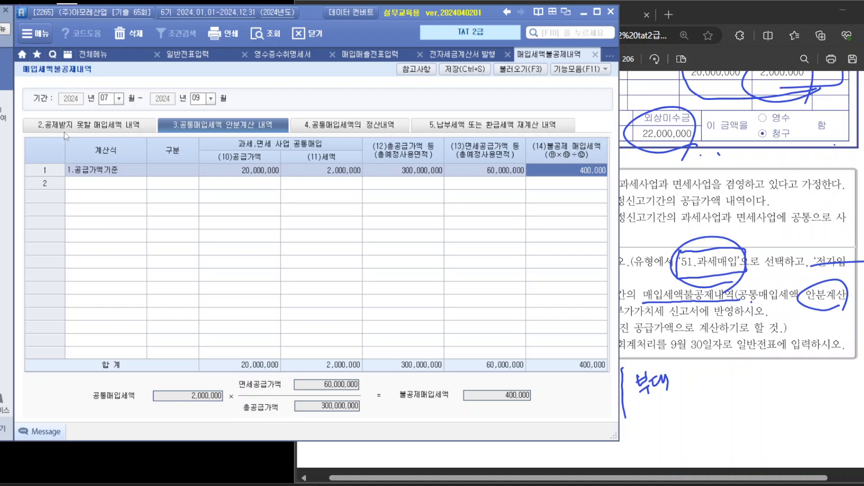
click(120, 194)
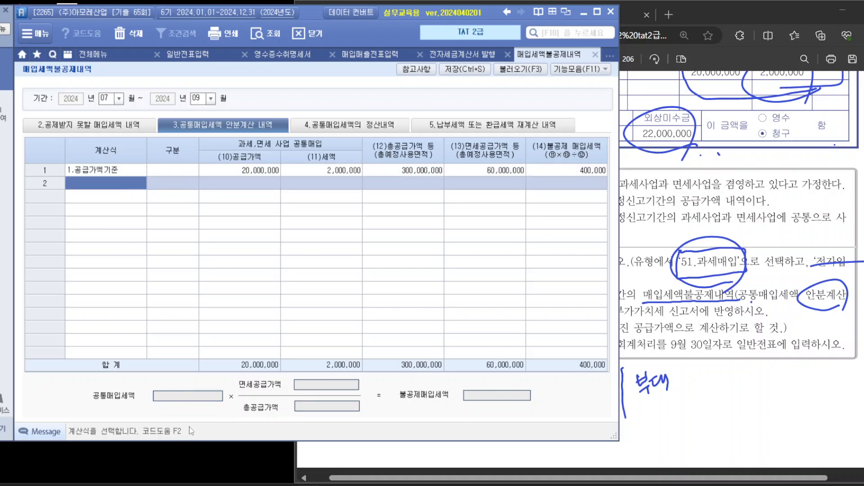
click(466, 72)
click(433, 275)
Circle the date 9월 30일 in red in task 3 of the PDF exercise.
click(697, 359)
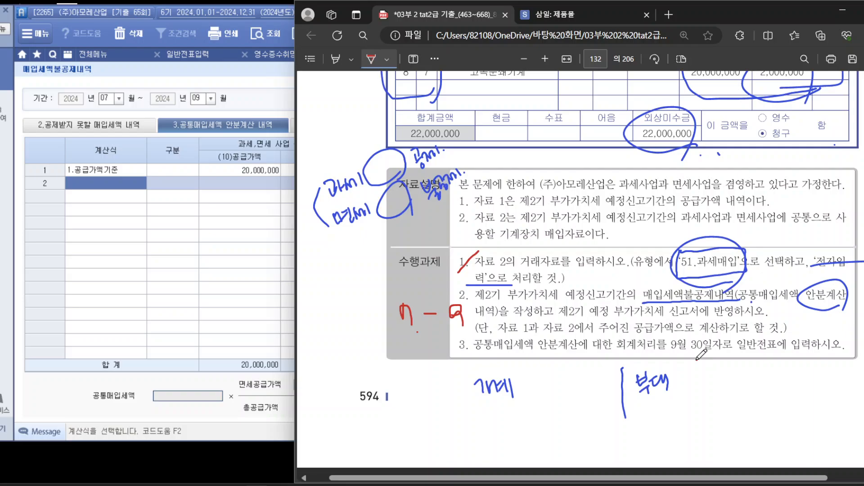
mouse_move(697, 358)
mouse_down()
mouse_move(706, 353)
mouse_move(697, 360)
mouse_up()
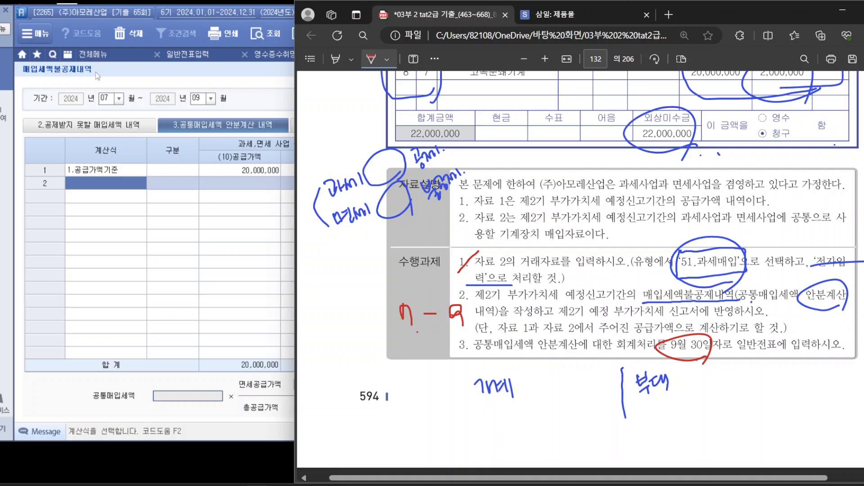
Review the 부가세대급금 line of the 고속분쇄기계 purchase voucher and the allocation row in 매입세액불공제내역.
click(266, 79)
click(359, 56)
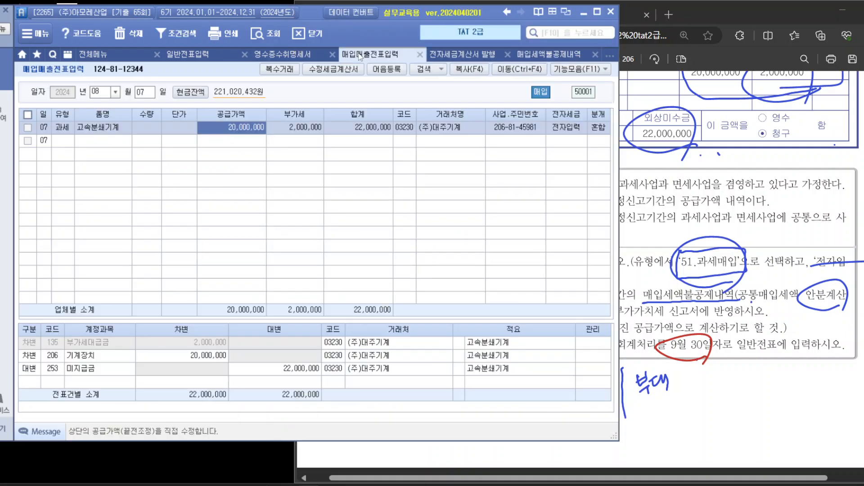
click(117, 342)
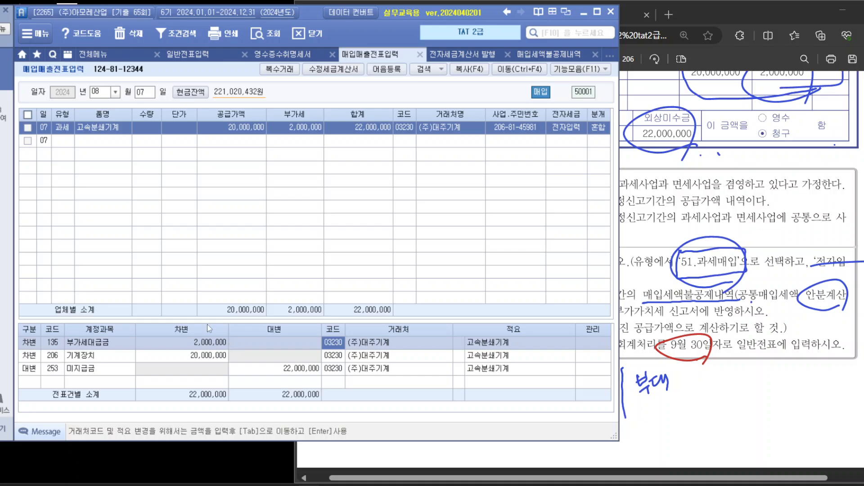
click(535, 53)
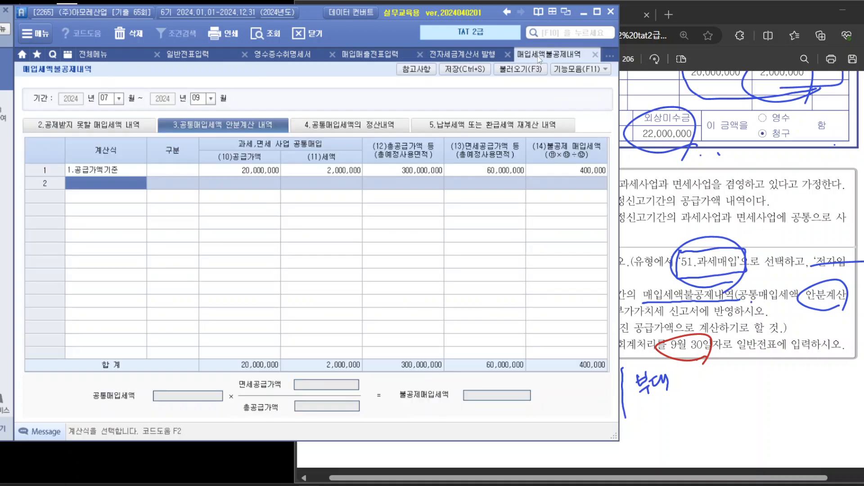
click(561, 173)
Handwrite 400.- in red beside both the credit note 부대 and the debit account note under task 3 in the PDF.
mouse_move(690, 369)
mouse_down()
mouse_move(687, 377)
mouse_move(704, 381)
mouse_up()
mouse_move(698, 364)
mouse_down()
mouse_move(690, 392)
mouse_move(710, 385)
mouse_up()
mouse_move(712, 372)
mouse_down()
mouse_move(732, 382)
mouse_move(781, 365)
mouse_up()
click(745, 383)
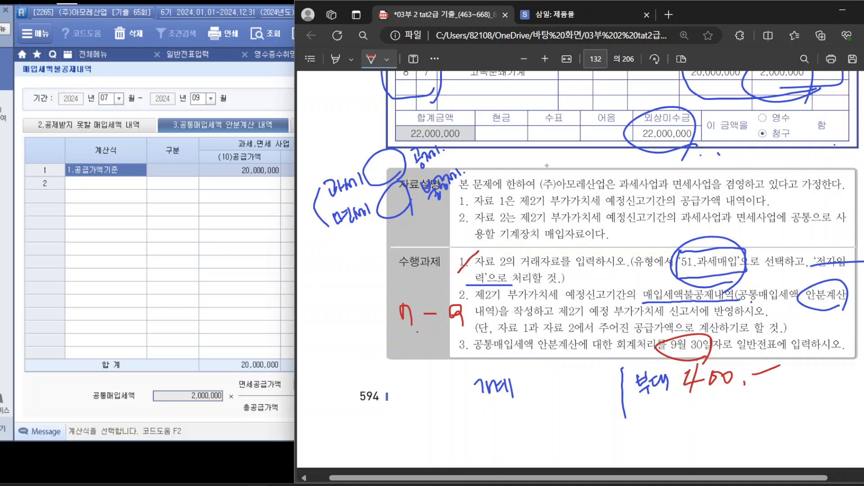
mouse_move(519, 378)
mouse_down()
mouse_move(535, 386)
mouse_move(531, 407)
mouse_up()
mouse_move(554, 380)
mouse_down()
mouse_move(550, 398)
mouse_move(601, 380)
mouse_up()
click(574, 392)
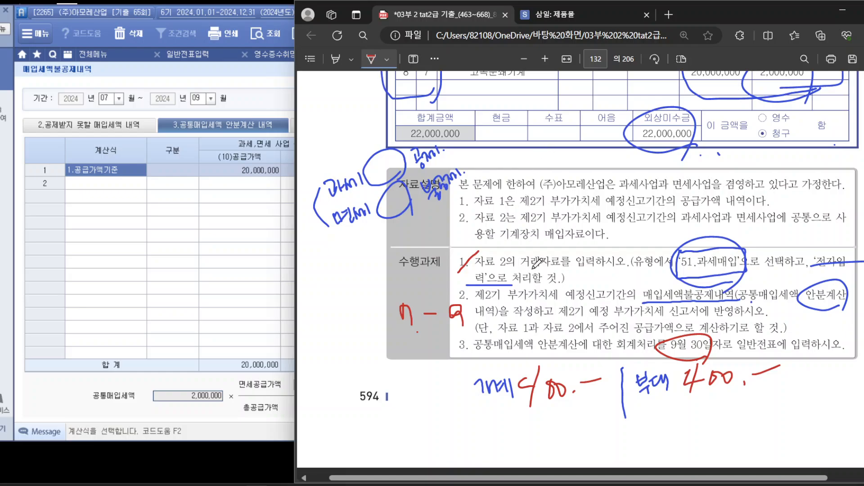
Open 일반전표입력 in the accounting program and set the voucher date to month 09, day 30.
click(196, 54)
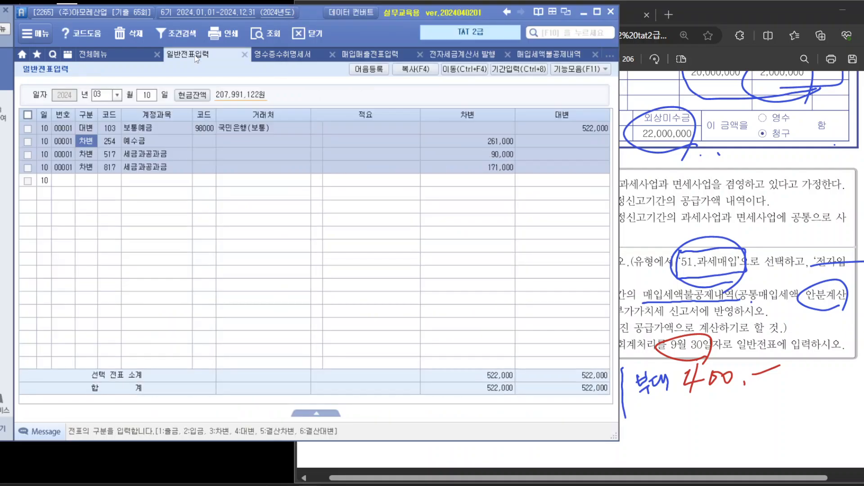
click(98, 95)
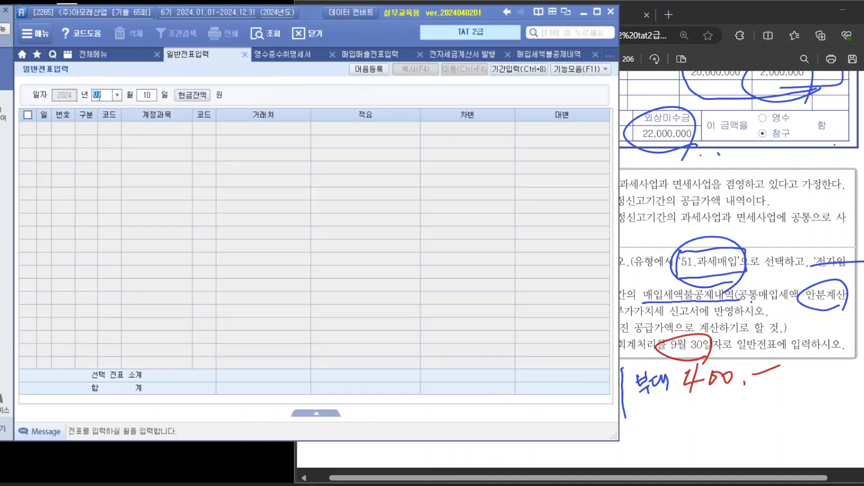
text(09)
key(Return)
text(30)
key(Return)
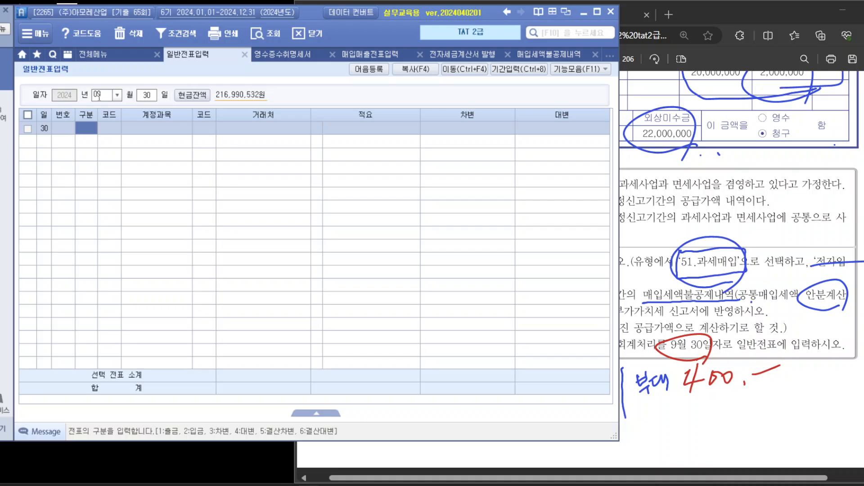
Enter a debit line for account 206 기계장치 with an amount of 400,000.
text(3)
key(Return)
text(기계)
key(Return)
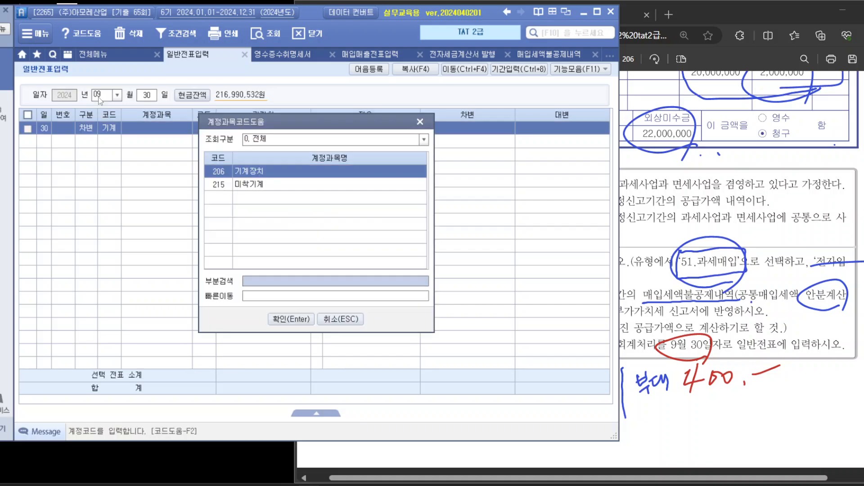
key(Return)
key(Return)
key(Return)
text(4)
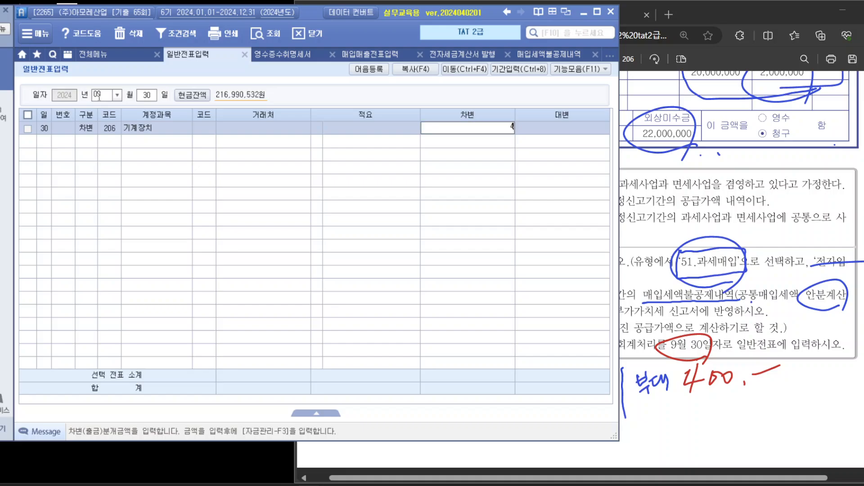
text(00,000)
key(Return)
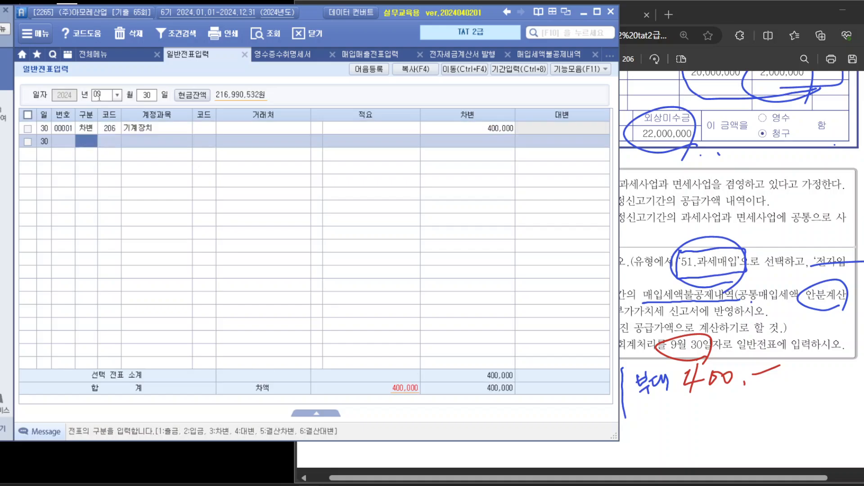
Enter a credit line for account 135 부가세대급금 with an amount of 400,000.
text(4)
key(Return)
text(부가)
key(Return)
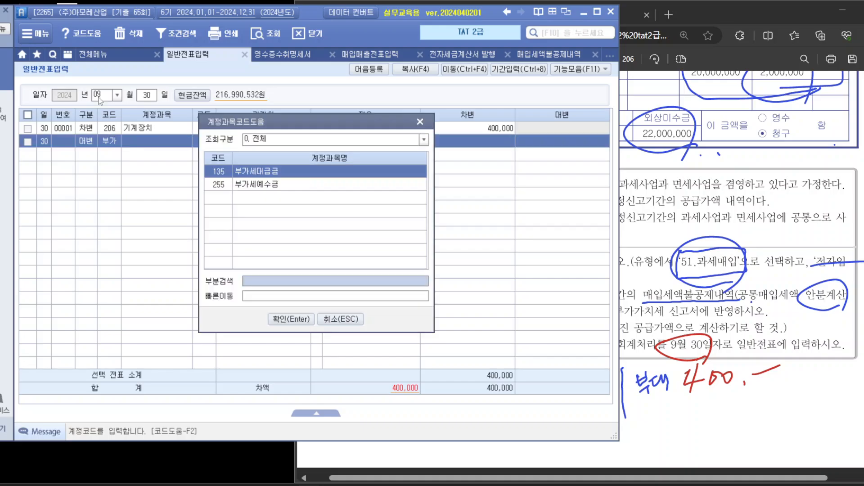
key(Return)
key(Return)
key(Return)
key(Return)
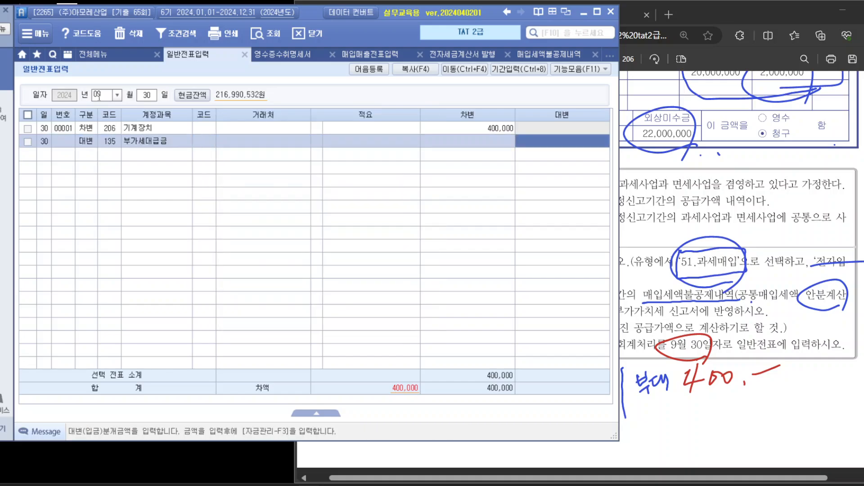
text(400000)
key(Return)
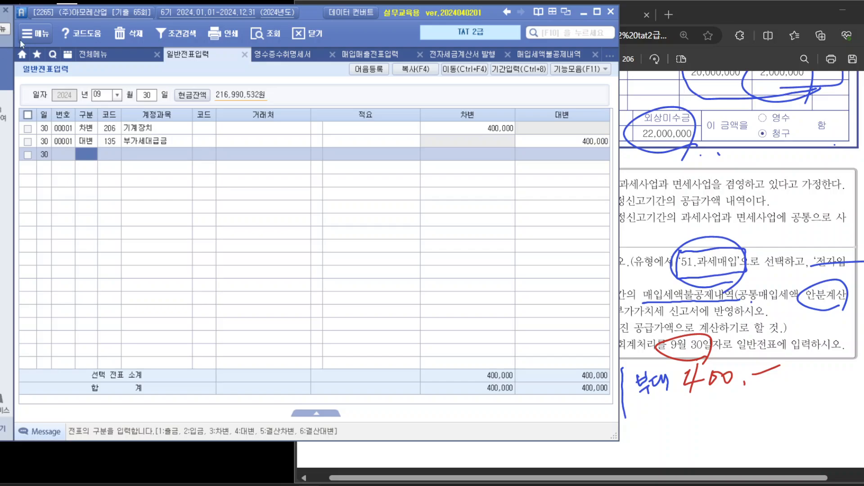
Switch to the PDF and read through exercise 4's source documents 자료 1 to 3, their descriptions and the tasks.
key(alt+Tab)
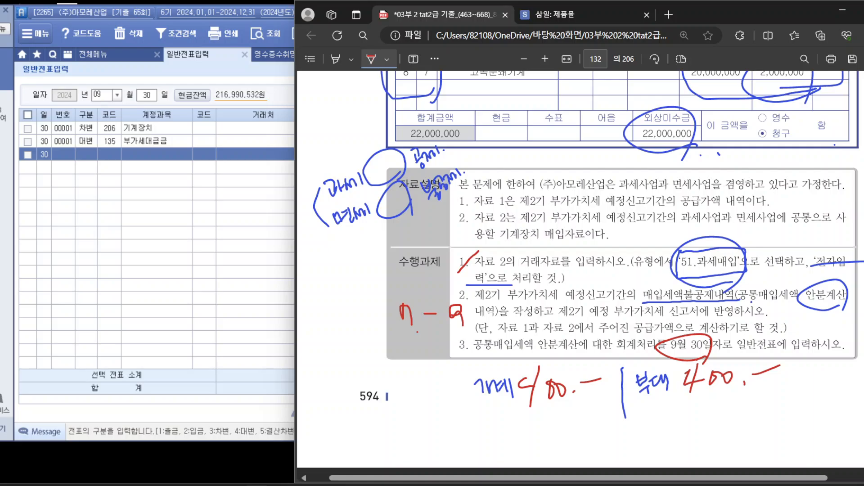
scroll(445, 246, down, 2)
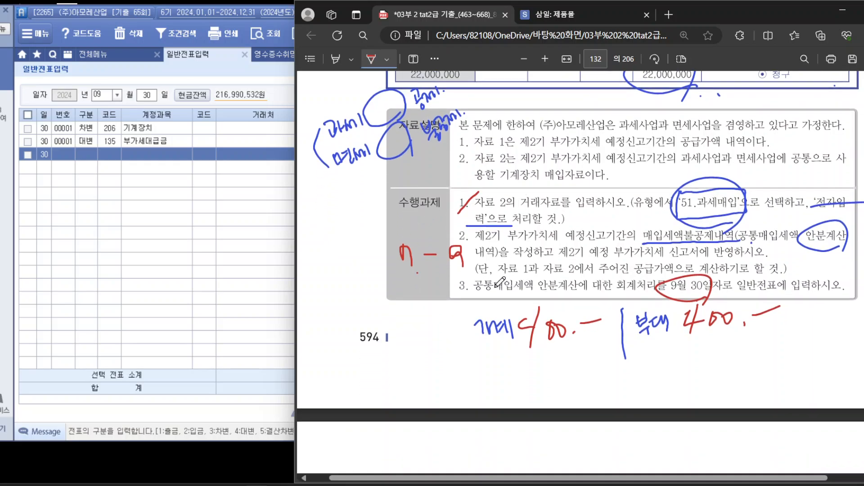
scroll(474, 380, down, 8)
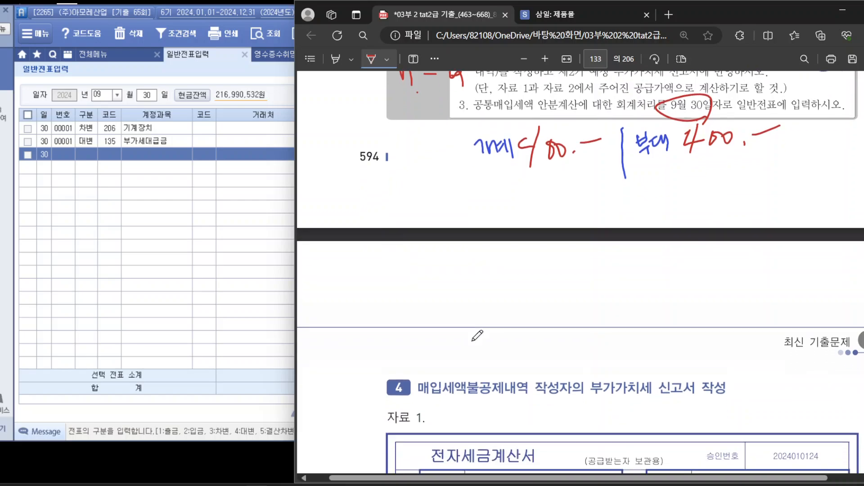
scroll(477, 335, down, 4)
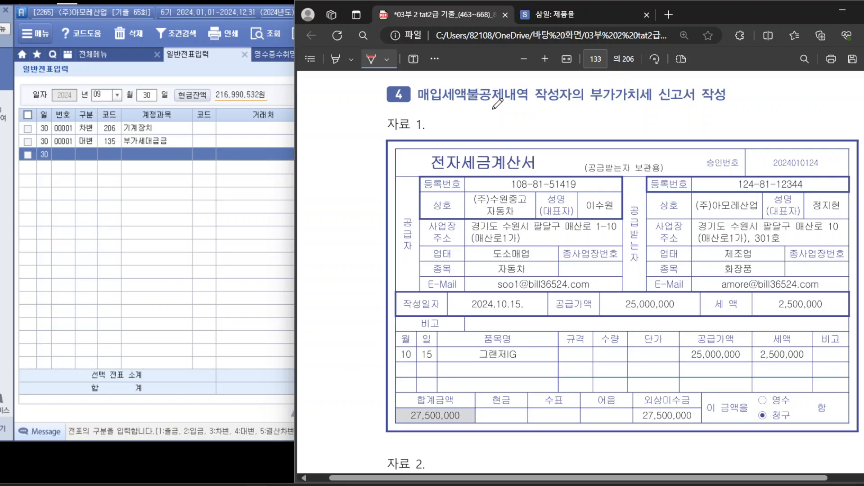
click(233, 167)
click(691, 99)
scroll(699, 155, down, 4)
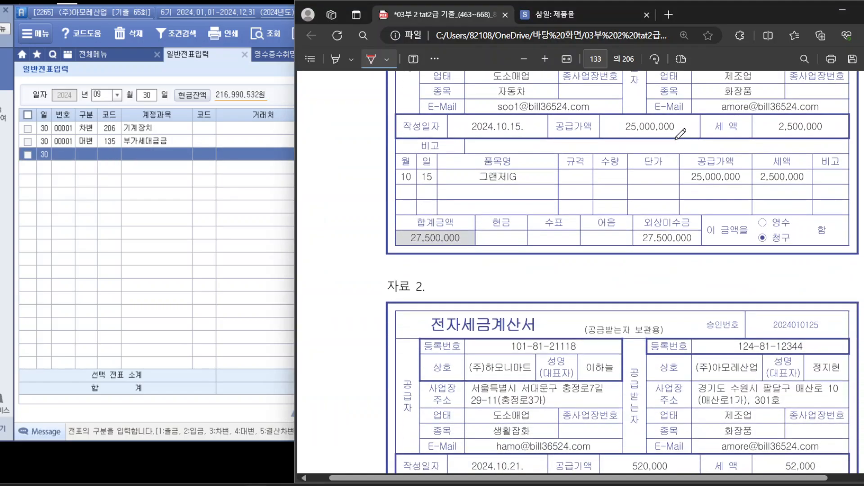
scroll(679, 134, down, 5)
scroll(680, 134, down, 4)
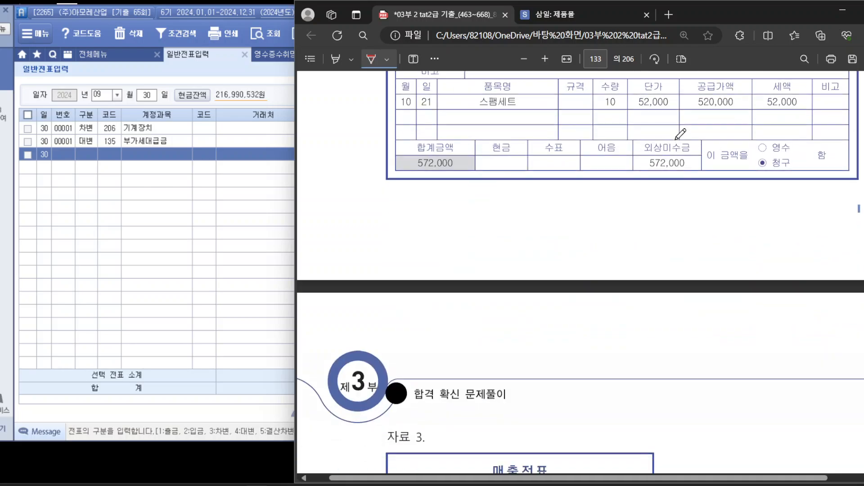
scroll(680, 134, down, 15)
scroll(680, 134, up, 3)
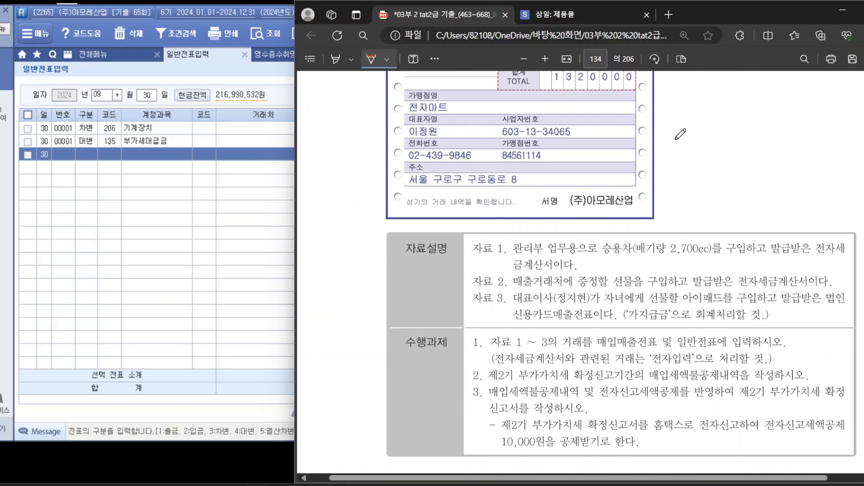
Circle the 2,700cc engine displacement in the 자료 1 description in red and switch the drawing pen's colour to blue.
scroll(680, 134, down, 1)
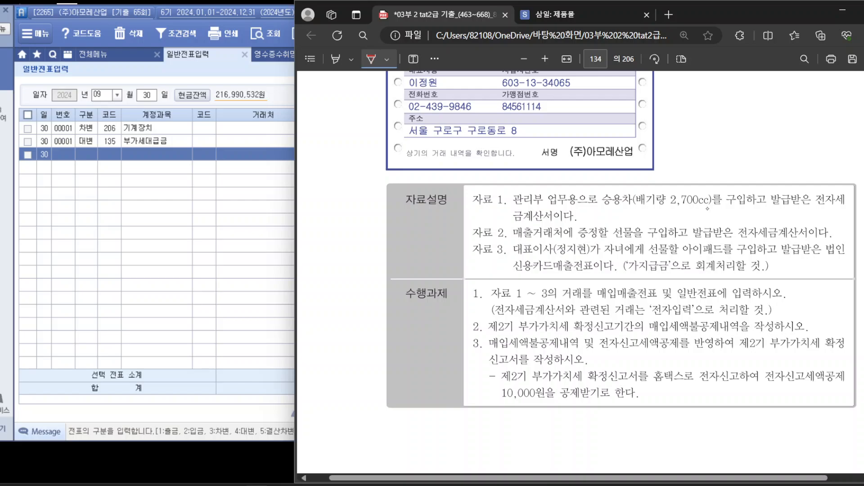
mouse_move(704, 205)
mouse_down()
mouse_move(693, 211)
mouse_move(707, 208)
mouse_up()
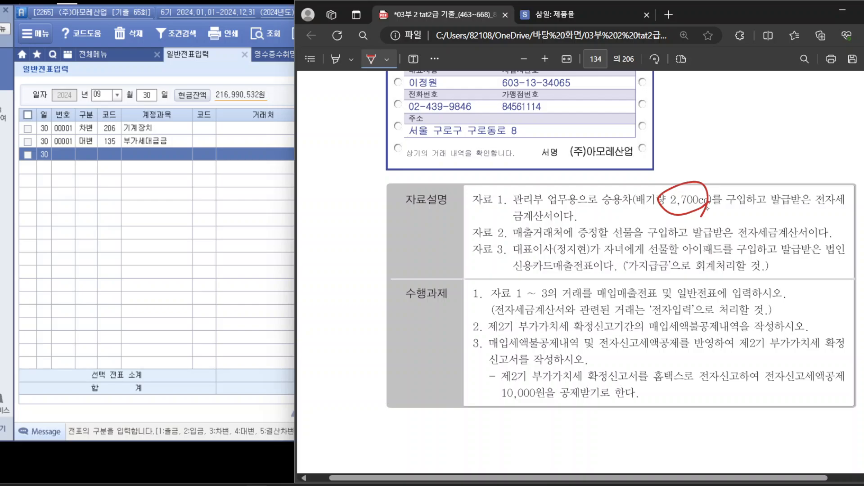
click(386, 59)
click(516, 152)
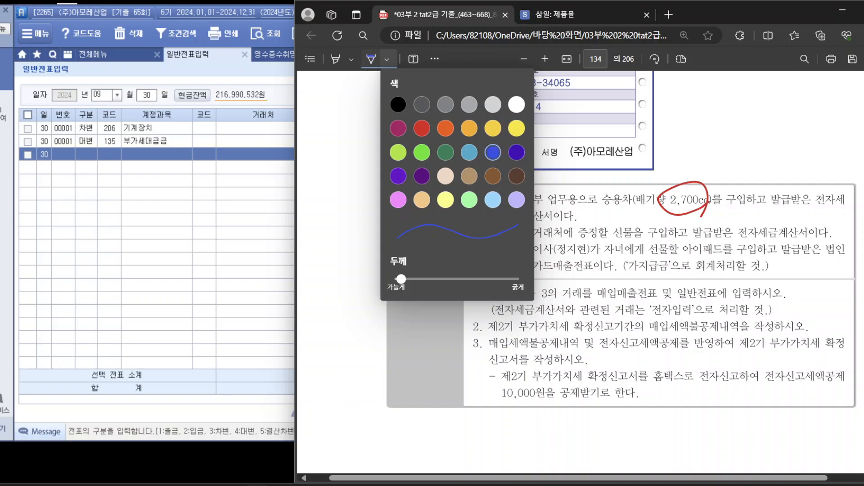
click(792, 207)
Return to the 자료 1 electronic tax invoice for the 그랜저IG purchase in exercise 4.
scroll(792, 207, up, 15)
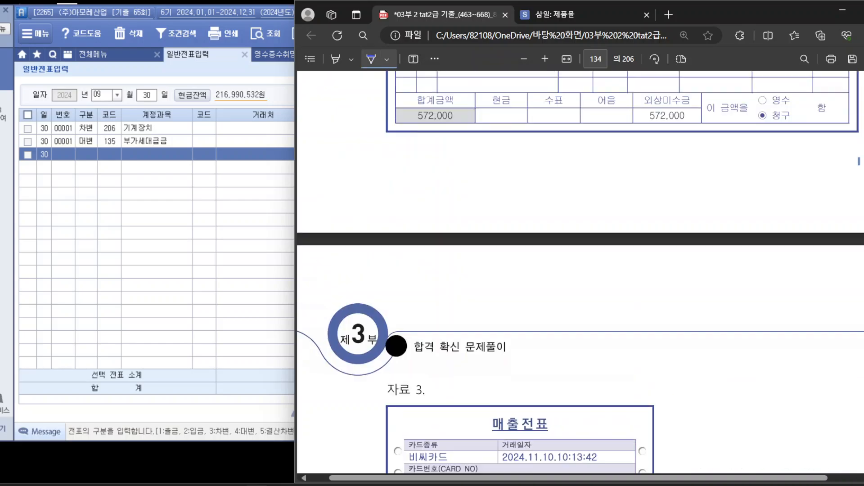
scroll(626, 270, down, 4)
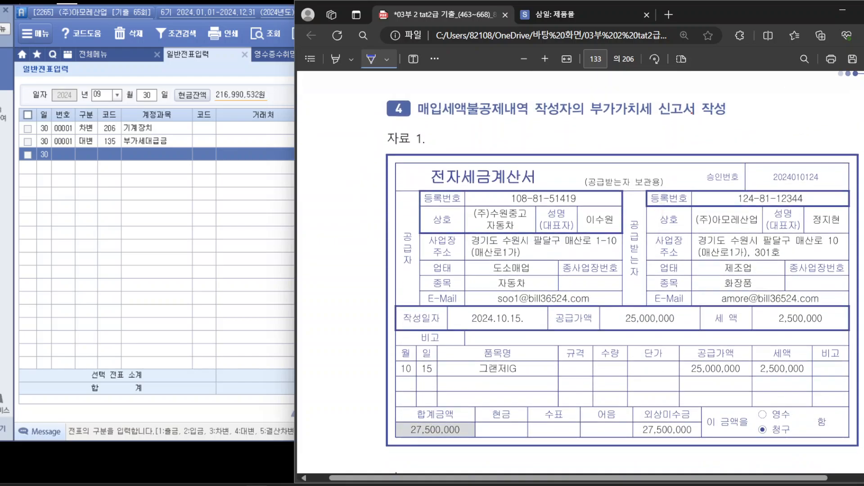
Circle the 10/15 date, the supplier and the supply and tax amounts on the 자료 1 invoice in blue, and write 불공 beside it.
mouse_move(446, 378)
mouse_down()
mouse_move(390, 387)
mouse_move(445, 380)
mouse_up()
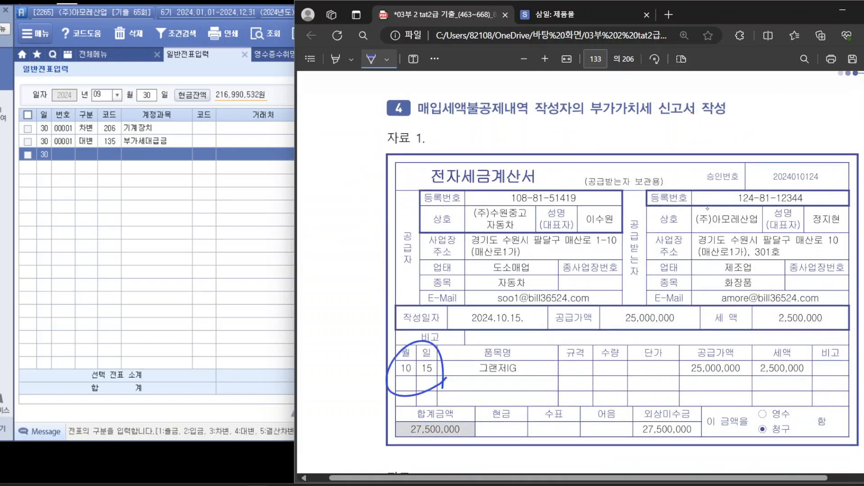
mouse_move(540, 228)
mouse_down()
mouse_move(492, 253)
mouse_move(545, 213)
mouse_up()
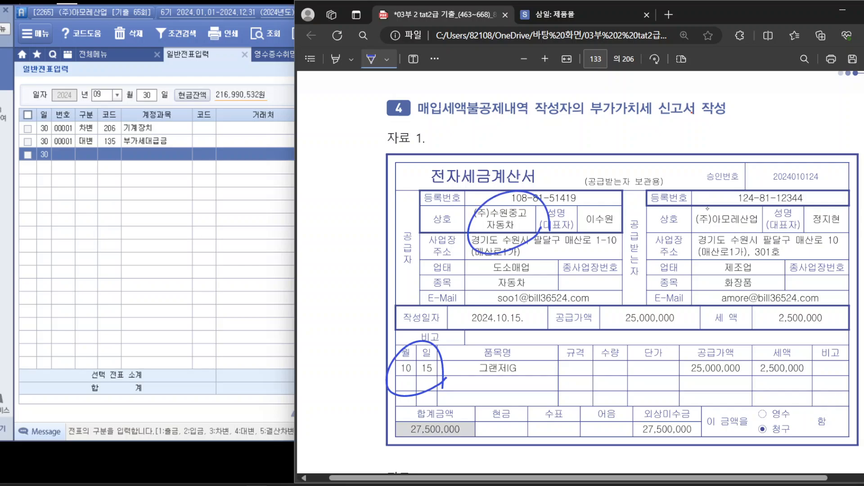
mouse_move(811, 382)
mouse_down()
mouse_move(720, 342)
mouse_move(792, 417)
mouse_up()
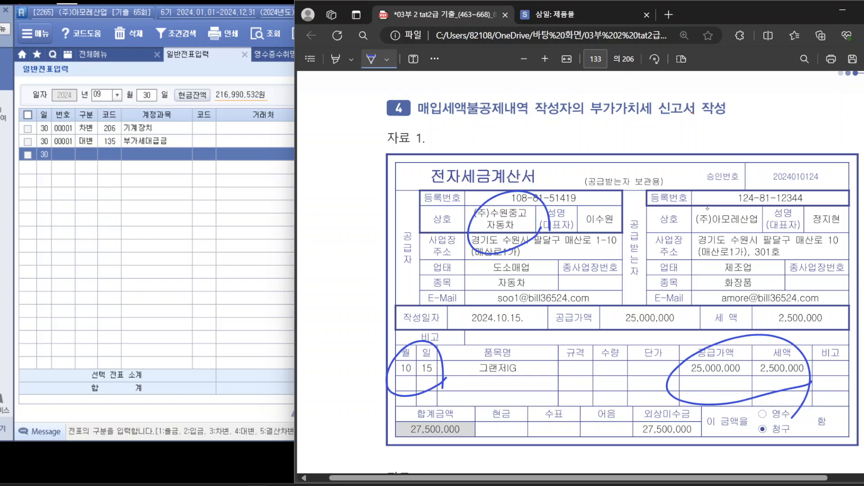
mouse_move(331, 161)
mouse_down()
mouse_move(344, 189)
mouse_move(352, 171)
mouse_move(349, 179)
mouse_up()
drag(348, 182, 356, 178)
drag(354, 181, 358, 182)
click(365, 181)
Underline 선물을 구입하고 in the 자료 2 description in blue.
scroll(581, 270, down, 9)
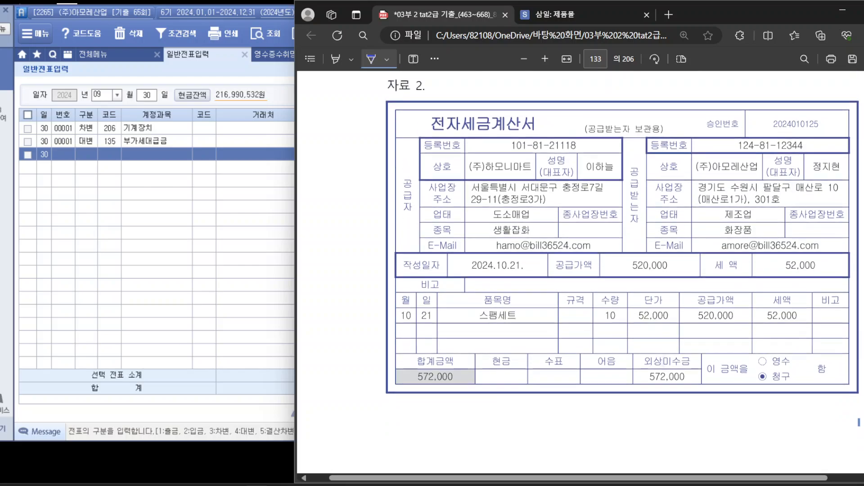
scroll(581, 270, up, 1)
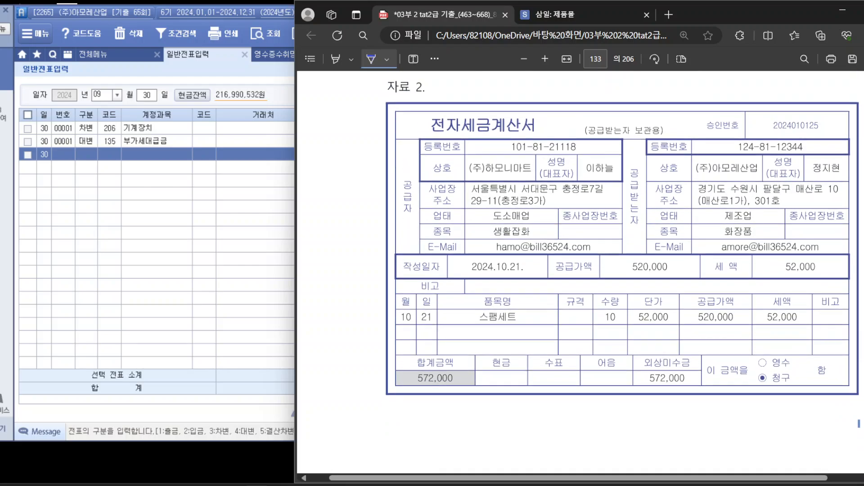
scroll(580, 270, down, 10)
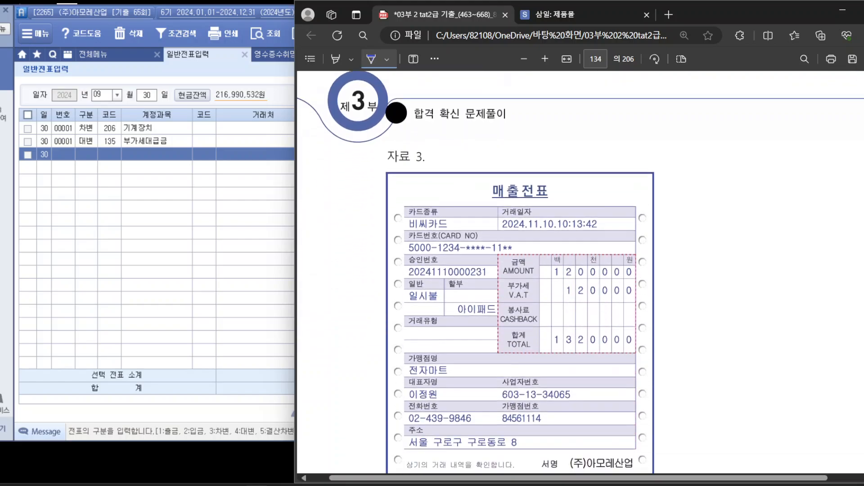
scroll(580, 270, down, 7)
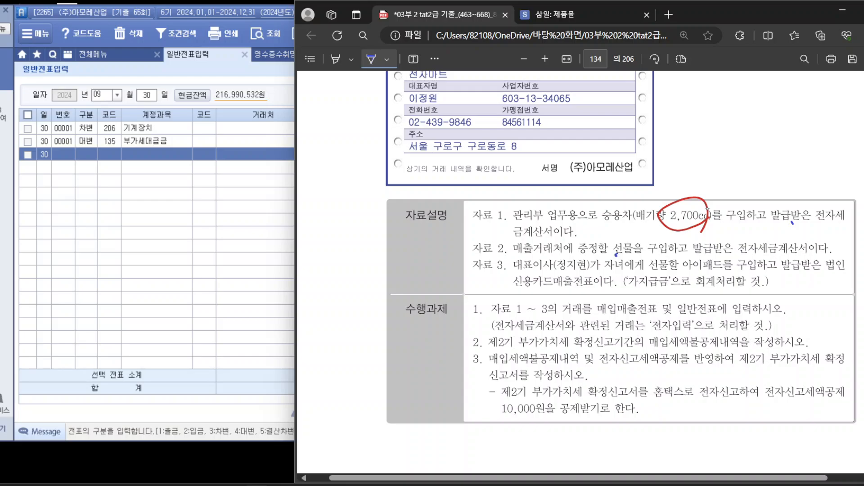
drag(616, 255, 693, 253)
Circle the 10/21 date, the supplier and the quantity-to-tax figures on the 자료 2 electronic tax invoice.
scroll(580, 270, up, 5)
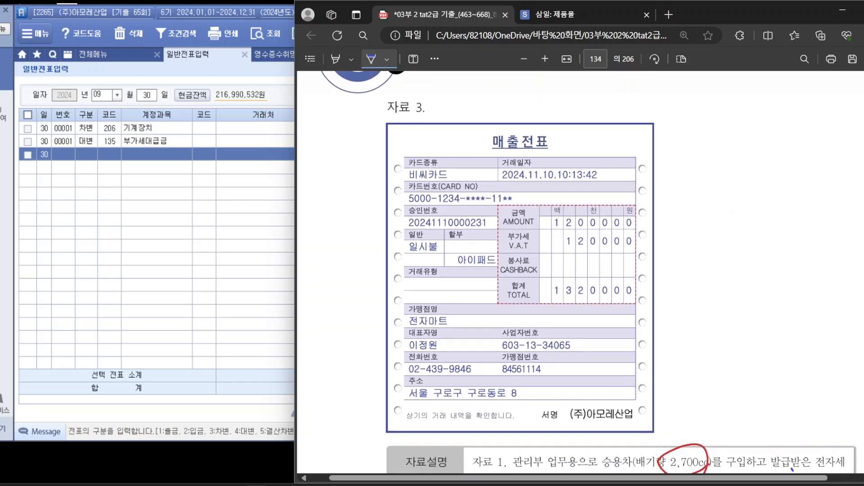
scroll(581, 270, up, 15)
scroll(580, 270, down, 3)
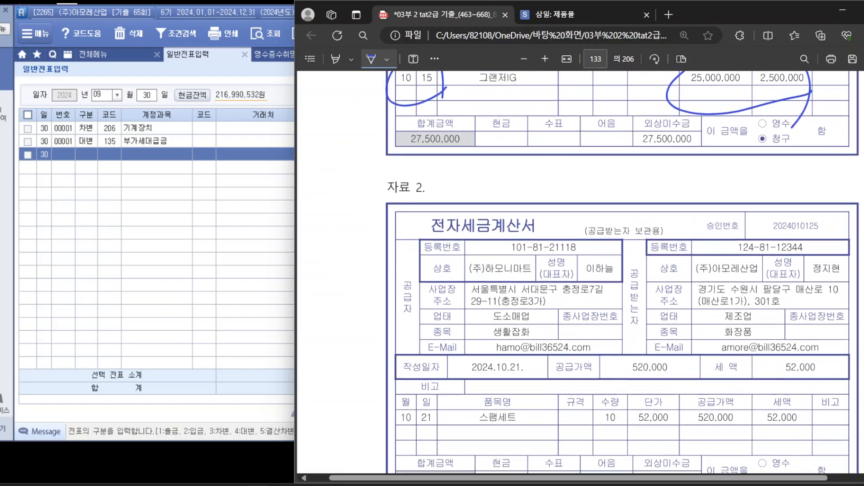
scroll(622, 270, down, 1)
mouse_move(434, 322)
mouse_down()
mouse_move(436, 380)
mouse_move(455, 381)
mouse_up()
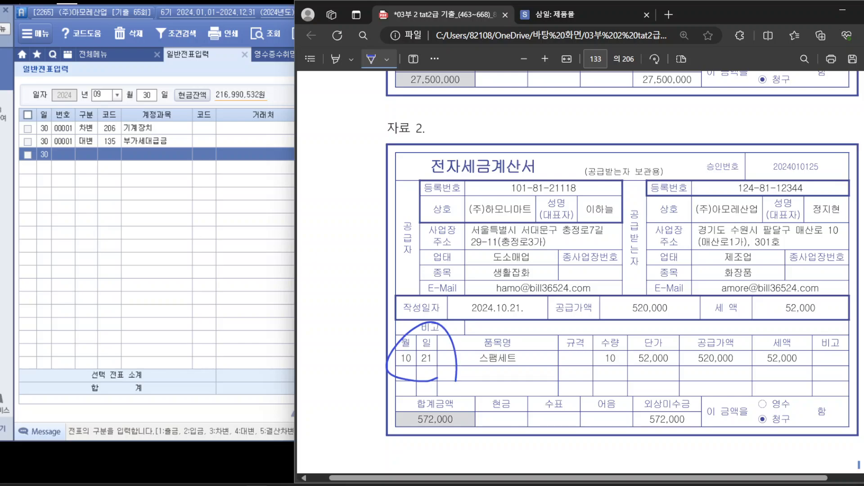
mouse_move(556, 200)
mouse_down()
mouse_move(524, 239)
mouse_move(555, 189)
mouse_up()
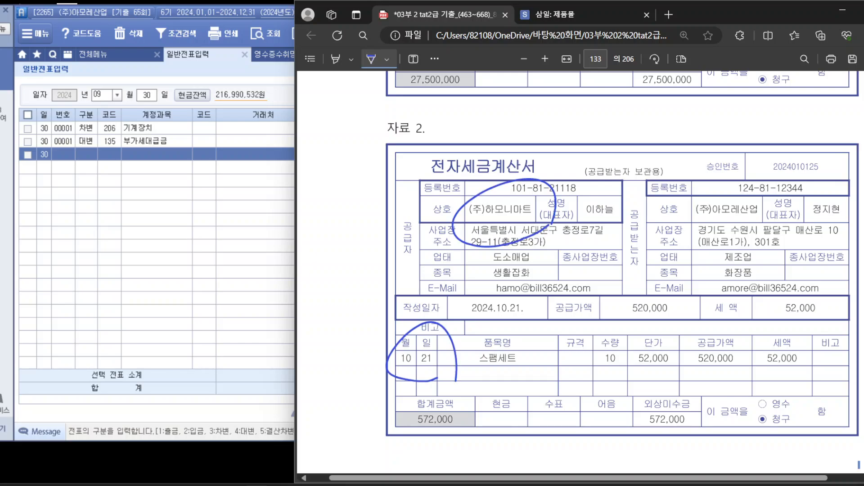
mouse_move(802, 378)
mouse_down()
mouse_move(591, 386)
mouse_move(787, 331)
mouse_move(794, 398)
mouse_up()
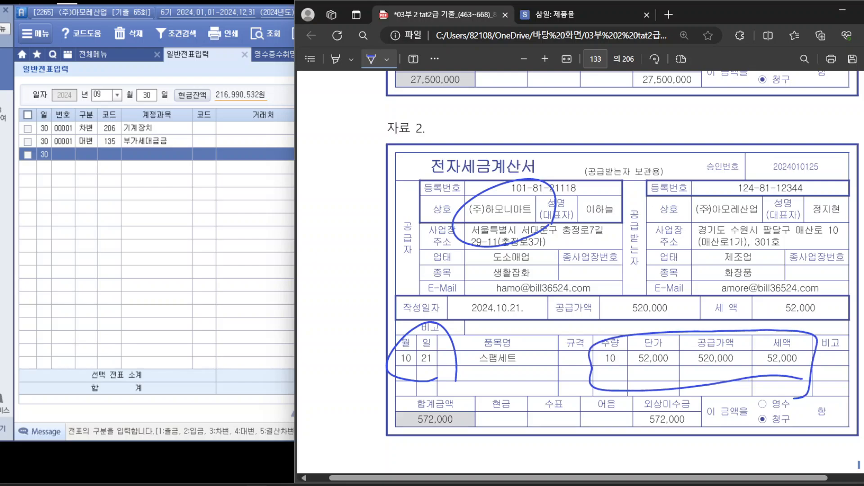
Handwrite 불공 and a second short note below it in the margin beside the 자료 2 invoice.
drag(317, 200, 326, 219)
drag(323, 221, 338, 234)
drag(333, 210, 343, 217)
drag(337, 220, 349, 227)
drag(359, 214, 357, 220)
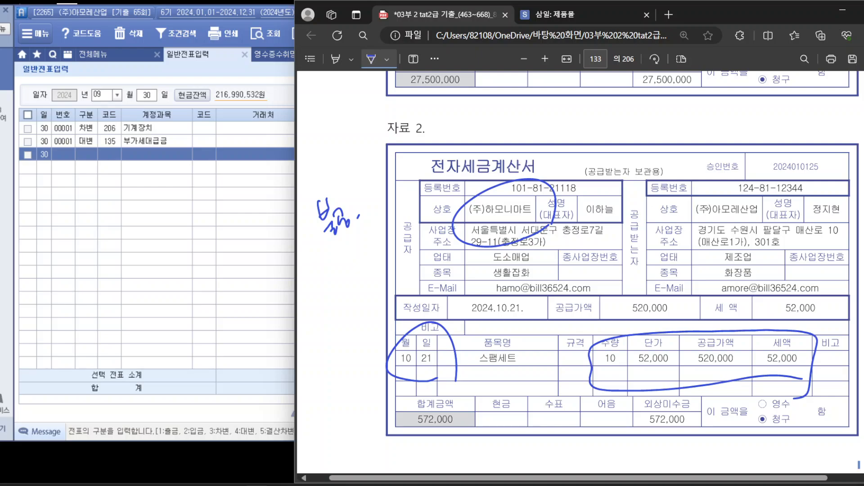
drag(324, 270, 322, 286)
mouse_move(323, 268)
mouse_down()
mouse_move(341, 285)
mouse_move(347, 257)
mouse_move(359, 289)
mouse_up()
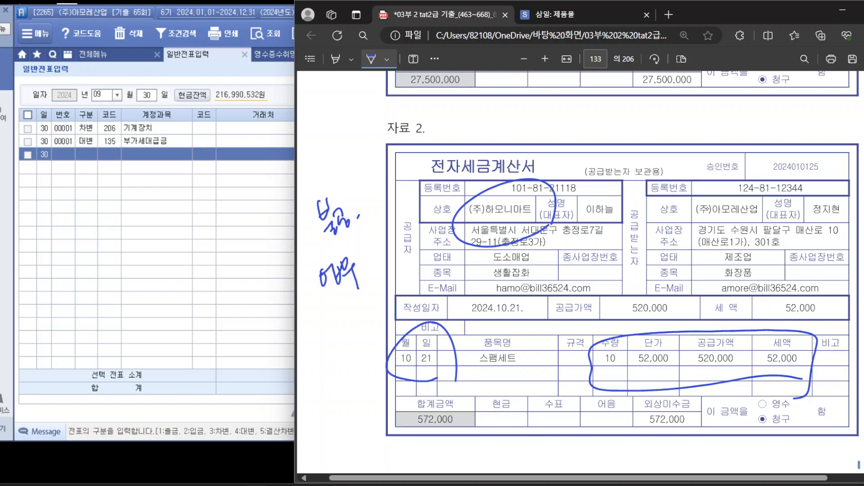
Underline 아이패드를 구입하고 in the 자료 3 description in blue.
scroll(576, 270, down, 10)
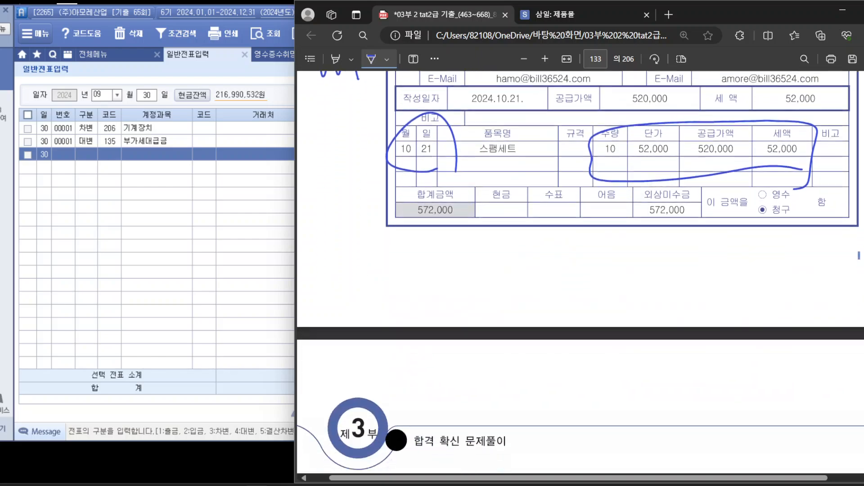
scroll(576, 270, down, 4)
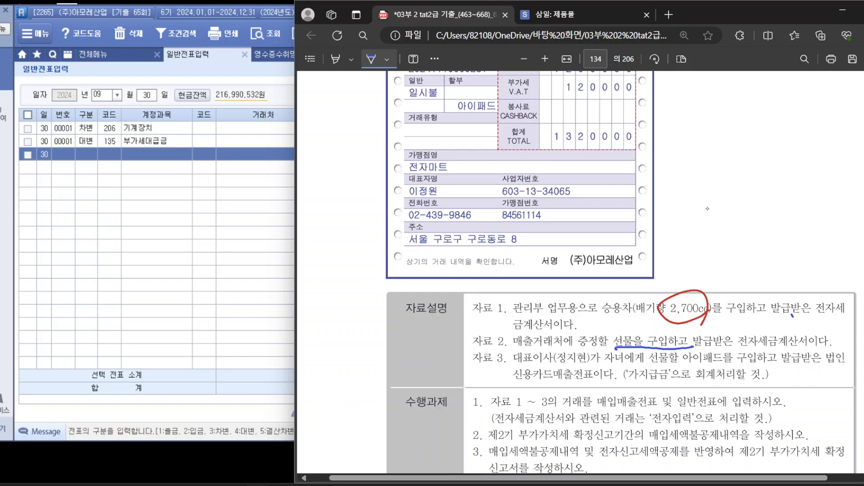
drag(684, 362, 764, 358)
Handwrite 불공 + 카드 beside the 자료 3 card receipt, with an arrow and 일반전표 below it.
scroll(707, 209, up, 5)
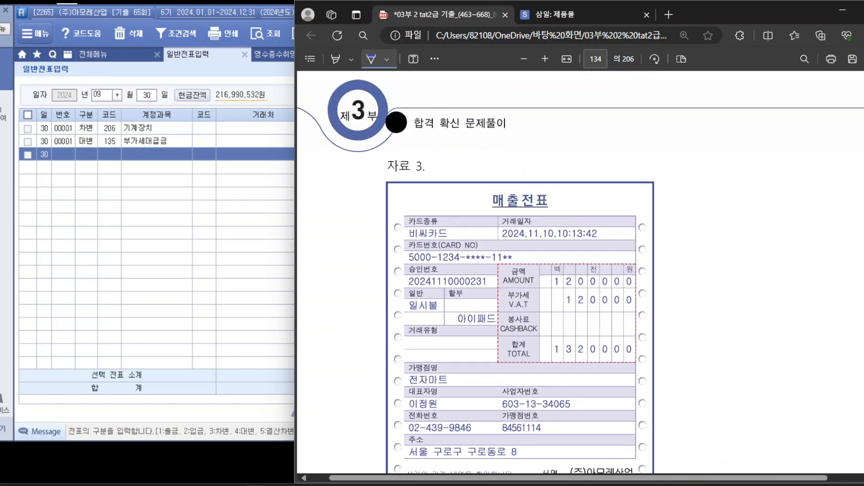
drag(665, 170, 671, 182)
drag(664, 176, 675, 184)
drag(670, 185, 677, 197)
mouse_move(676, 175)
mouse_down()
mouse_move(684, 196)
mouse_move(722, 182)
mouse_up()
mouse_move(730, 171)
mouse_down()
mouse_move(729, 183)
mouse_move(737, 175)
mouse_up()
drag(736, 171, 742, 180)
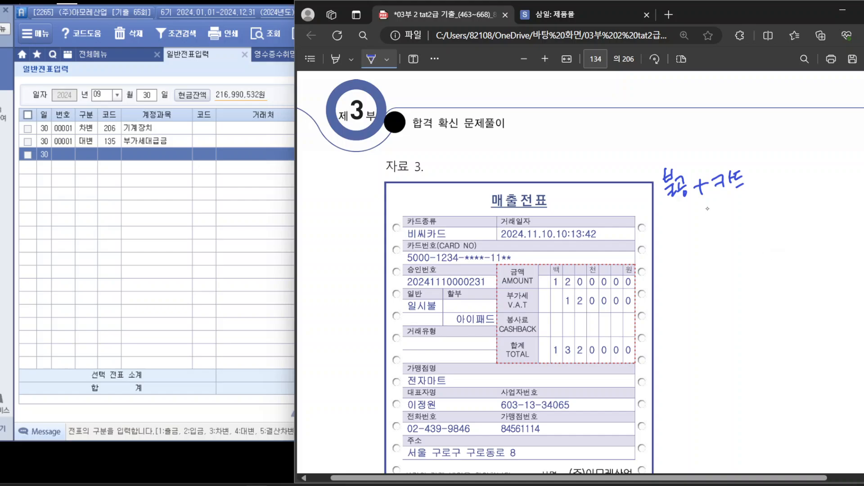
drag(658, 233, 667, 228)
mouse_move(657, 239)
mouse_down()
mouse_move(670, 233)
mouse_move(666, 245)
mouse_move(686, 226)
mouse_move(696, 234)
mouse_up()
drag(689, 237, 700, 244)
drag(701, 225, 707, 237)
drag(713, 219, 716, 226)
drag(709, 234, 722, 234)
mouse_move(725, 224)
mouse_down()
mouse_move(730, 219)
mouse_move(723, 233)
mouse_up()
drag(727, 225, 750, 225)
drag(742, 227, 749, 233)
drag(743, 235, 753, 233)
click(761, 227)
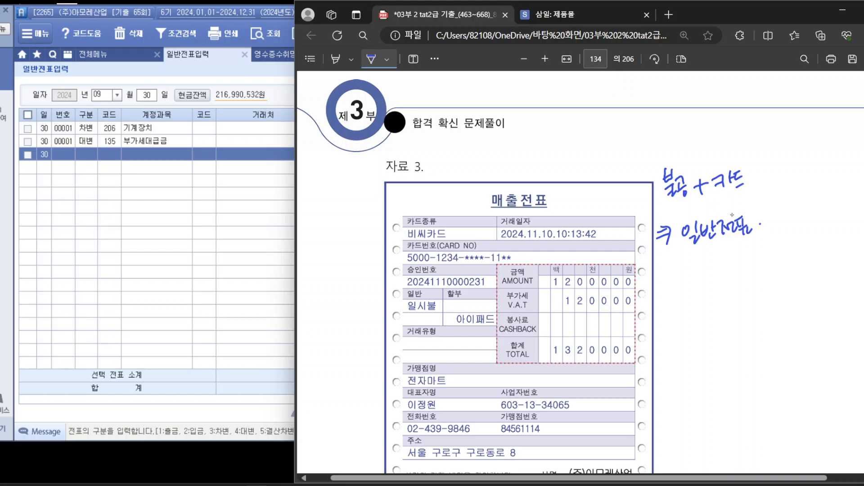
Circle the 2024.11.10 transaction date, the total amount and the card type 비씨카드 on the 자료 3 receipt.
scroll(732, 214, down, 5)
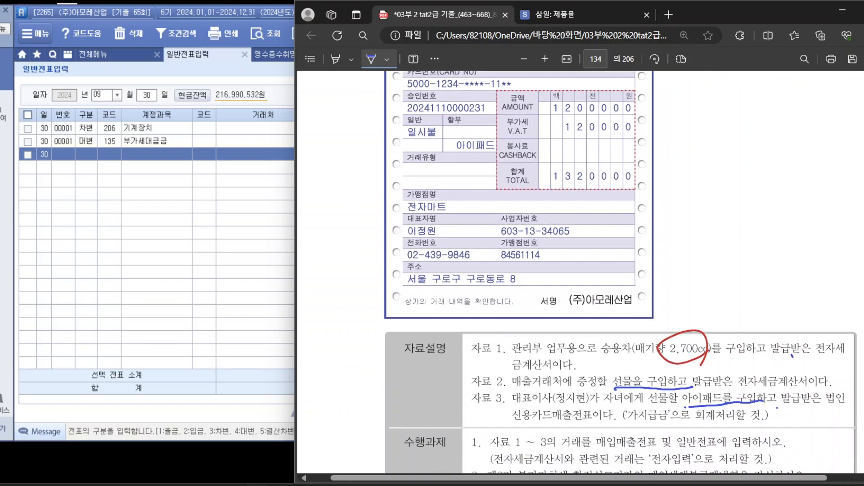
scroll(724, 247, up, 3)
scroll(576, 270, down, 1)
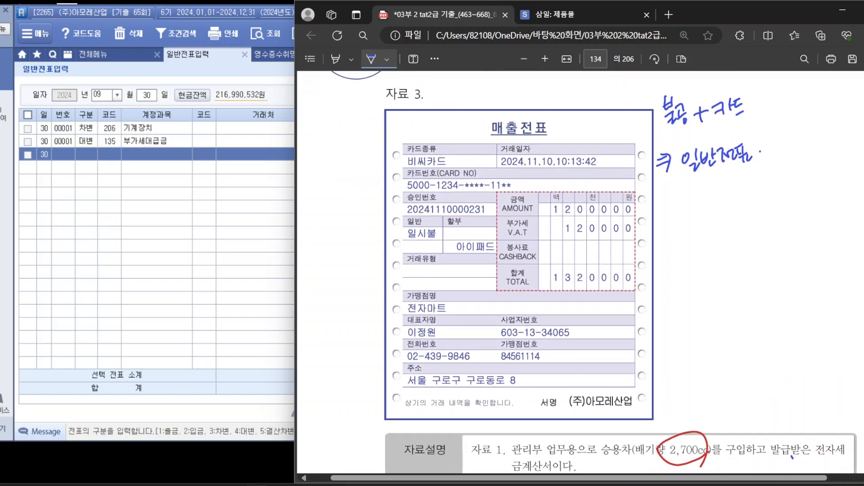
drag(546, 138, 558, 176)
mouse_move(619, 290)
mouse_down()
mouse_move(530, 291)
mouse_move(646, 259)
mouse_move(623, 285)
mouse_up()
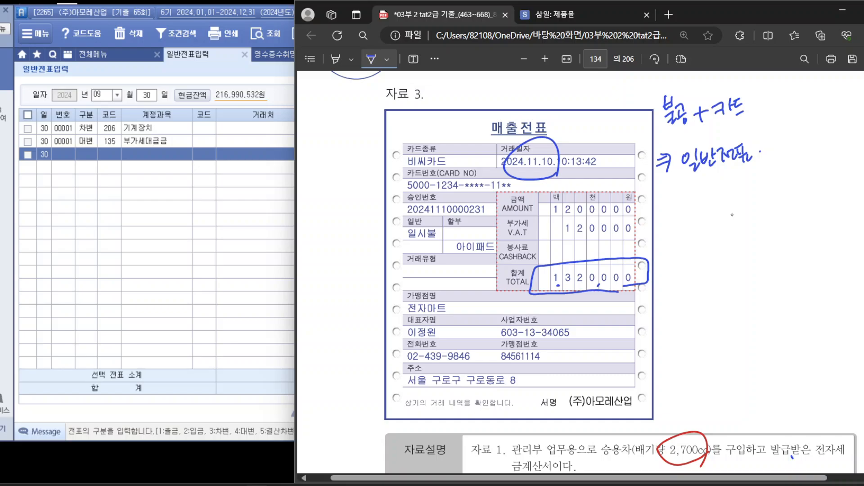
mouse_move(464, 167)
mouse_down()
mouse_move(402, 178)
mouse_move(464, 165)
mouse_up()
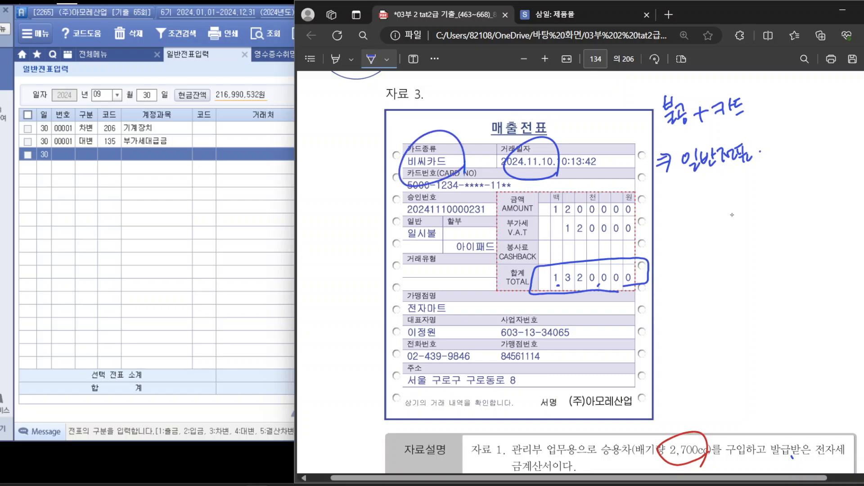
Underline the 가지급금 instruction and the key phrases of tasks 2 and 3, and circle the 10,000원 credit.
scroll(732, 215, down, 5)
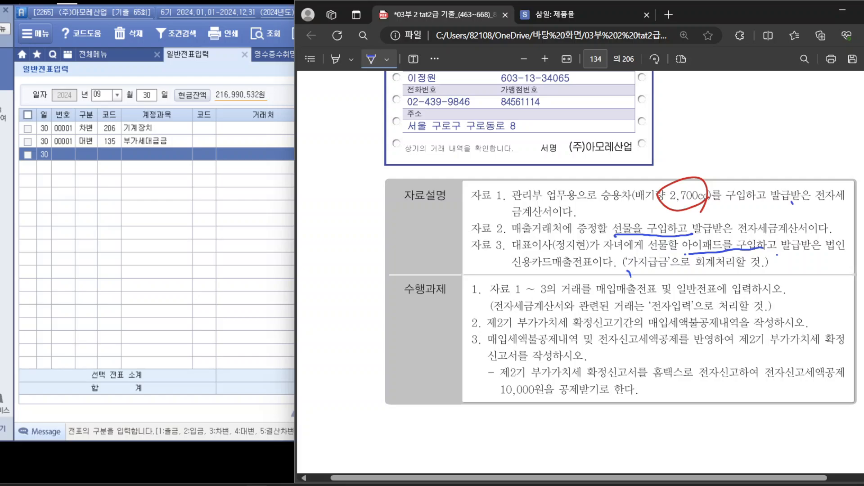
drag(629, 273, 749, 278)
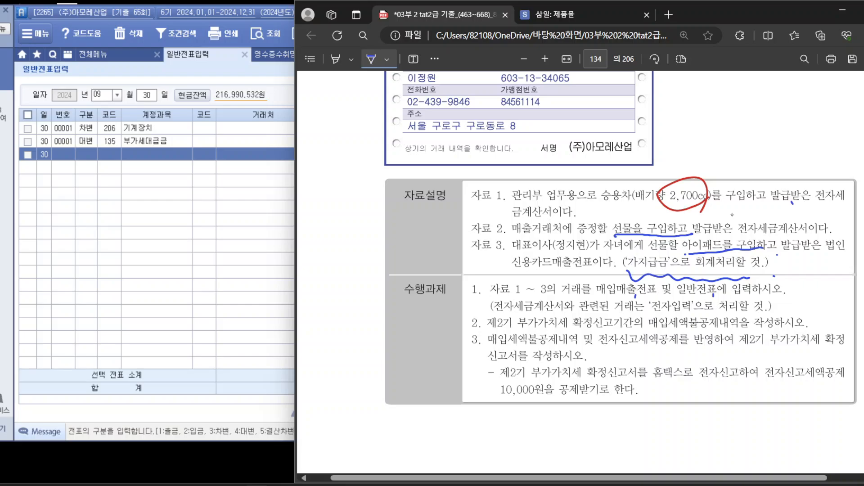
drag(650, 331, 778, 329)
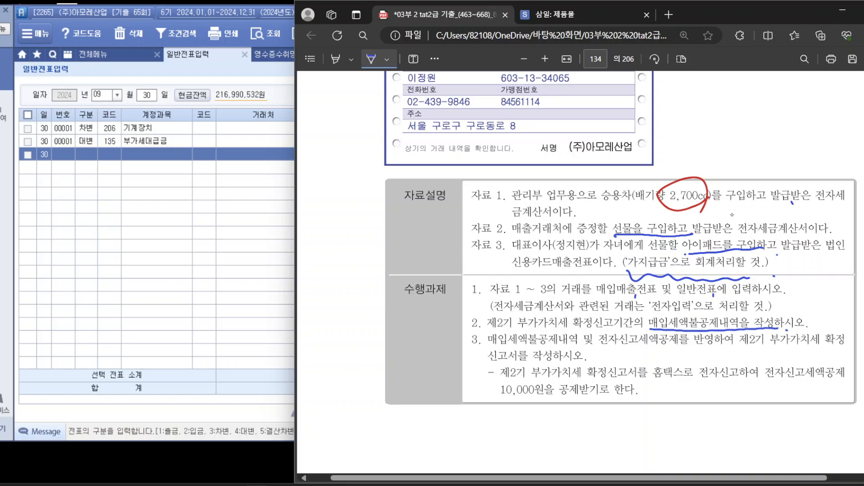
drag(496, 349, 682, 351)
click(705, 346)
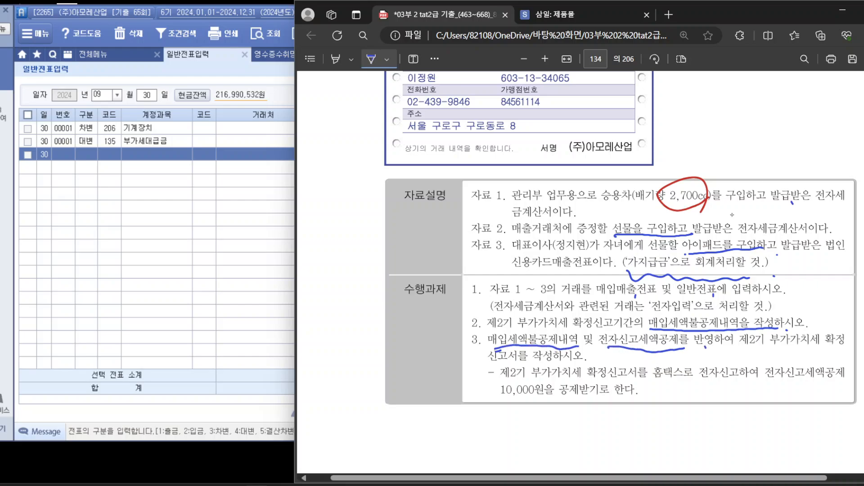
drag(828, 344, 845, 346)
drag(489, 367, 580, 360)
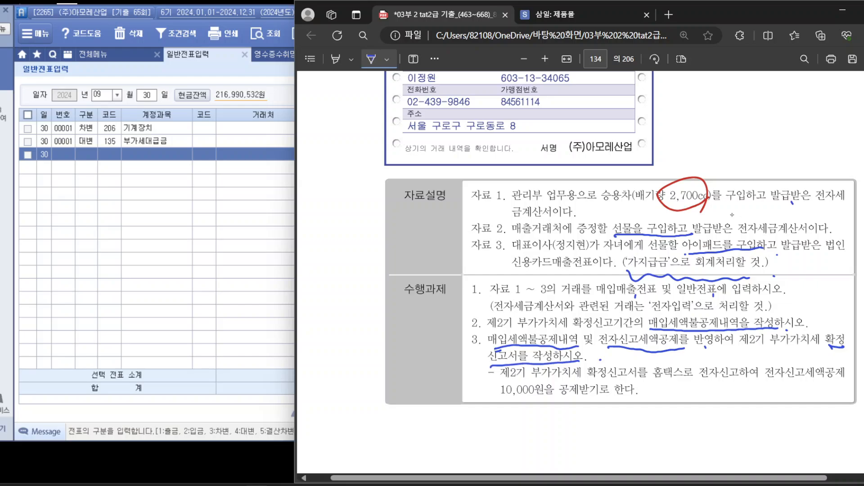
drag(560, 413, 565, 388)
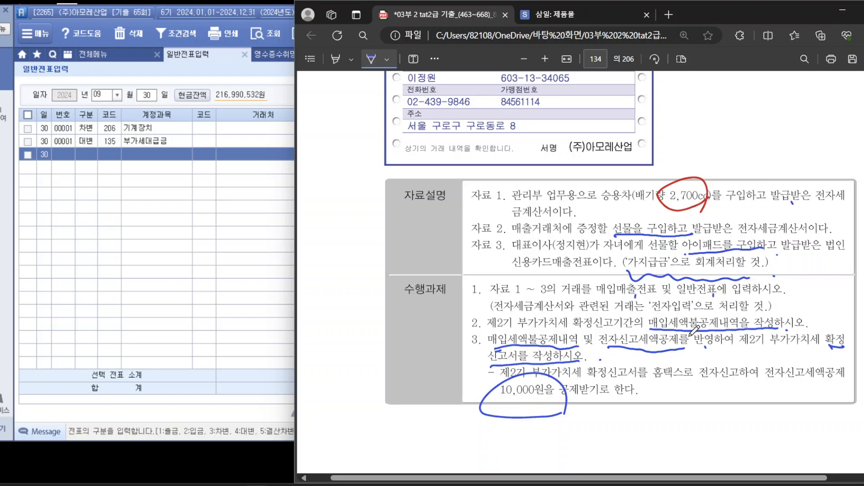
Recheck 자료 1, switch to the accounting program, and set the purchase and sales slip entry (매입매출전표입력) date to October 15.
scroll(694, 331, up, 1)
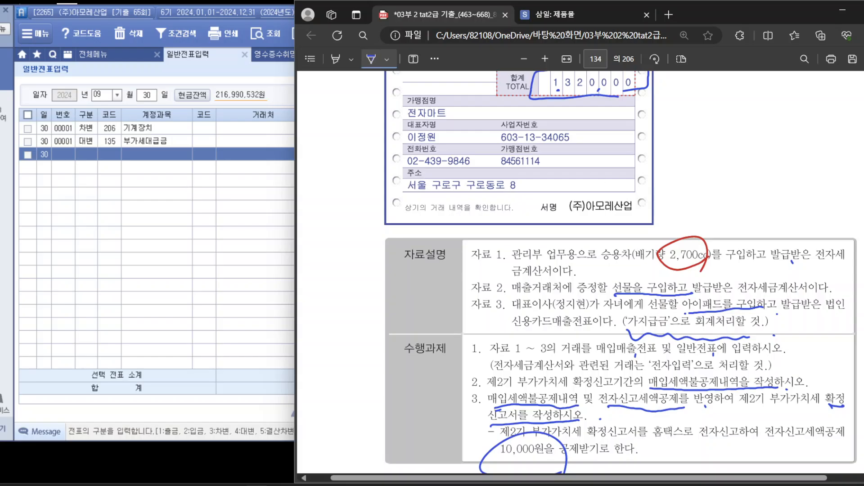
scroll(833, 182, up, 15)
scroll(833, 182, up, 3)
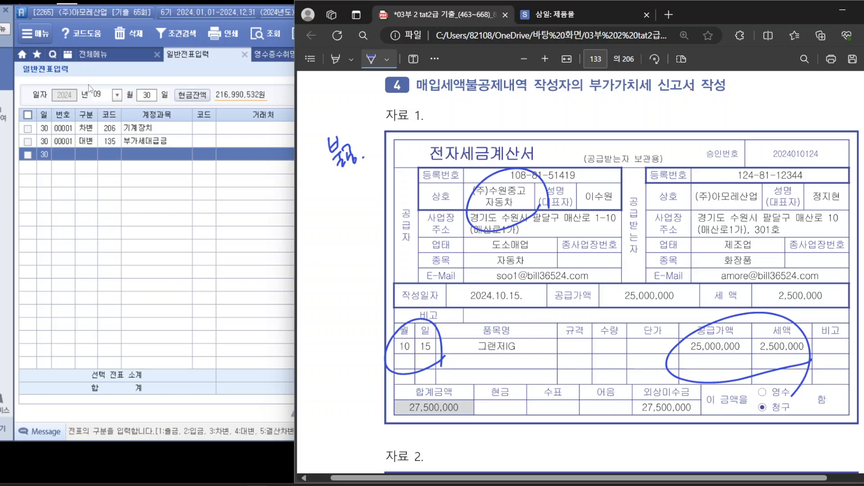
click(202, 175)
click(388, 55)
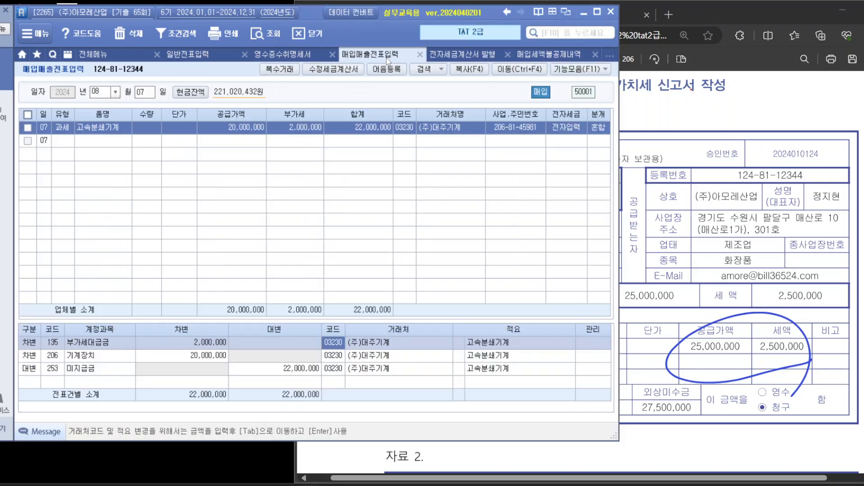
click(105, 93)
text(10)
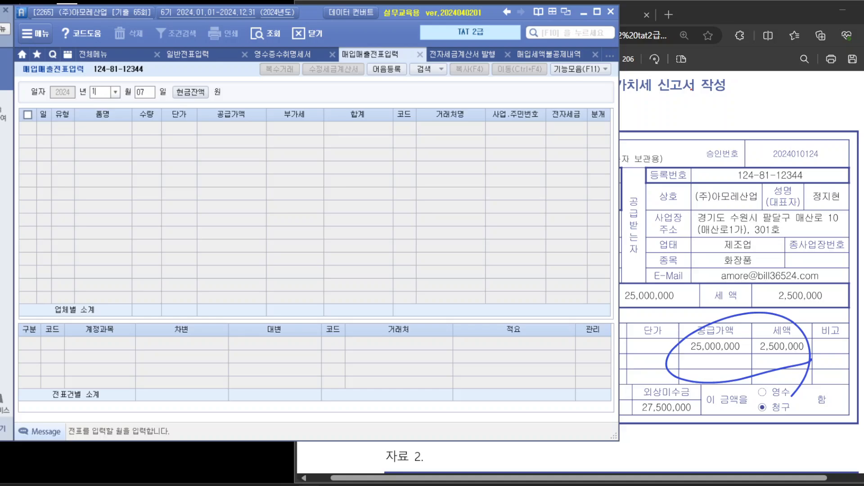
key(Return)
text(15)
key(Return)
key(Return)
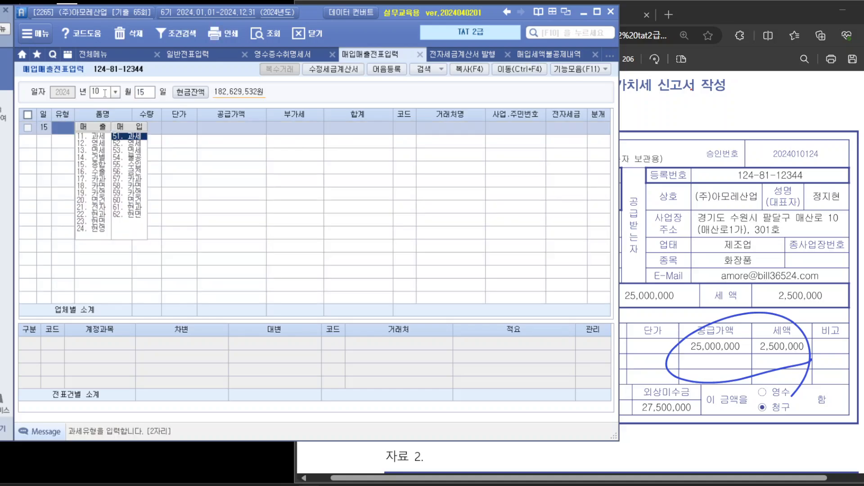
Start a type 54 (불공) purchase for October 15 with non-deduction reason 3, 비영업용 소형승용차 구입 및 유지.
text(54)
key(Return)
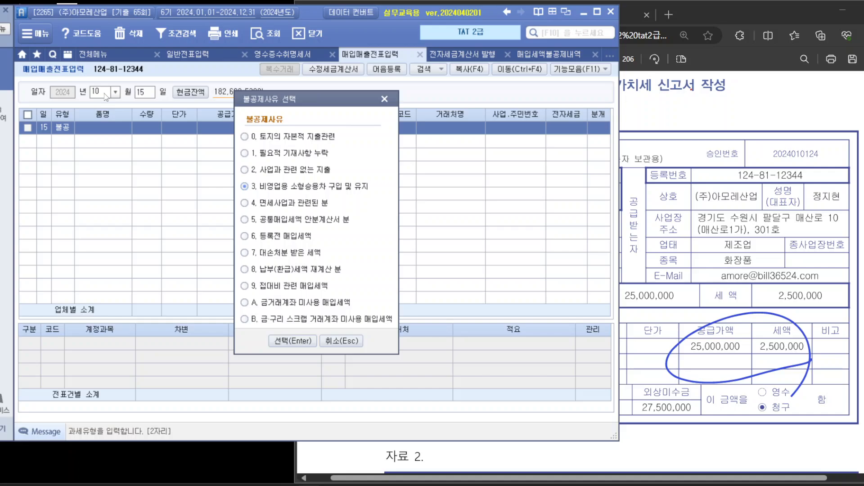
key(Return)
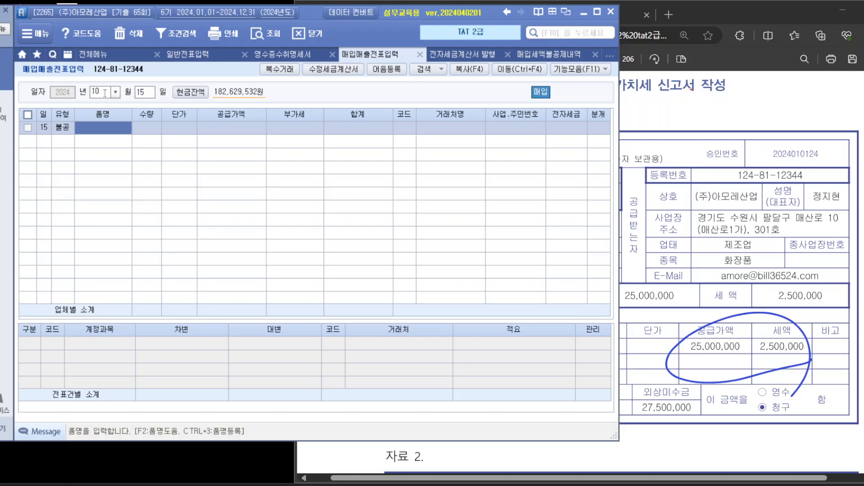
Enter 그랜저 as the item with a supply value of 25,000,000 and accept the calculated VAT.
text(그랜저)
key(Return)
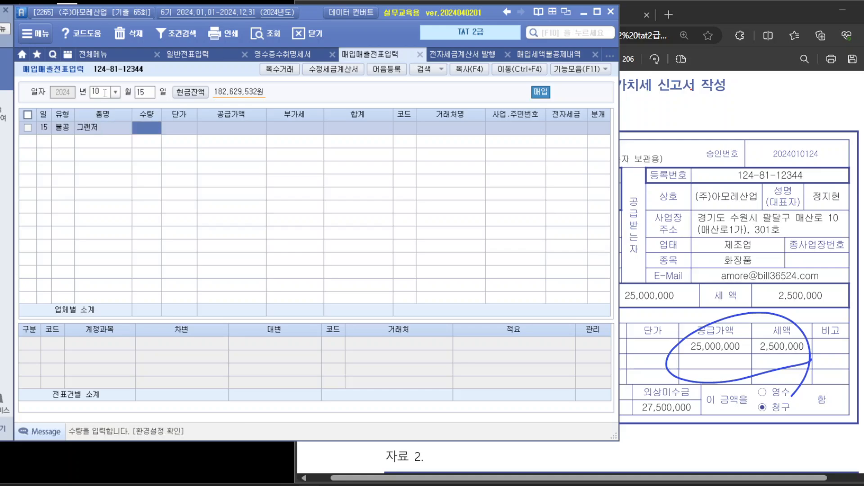
key(Return)
key(Return)
text(25000000)
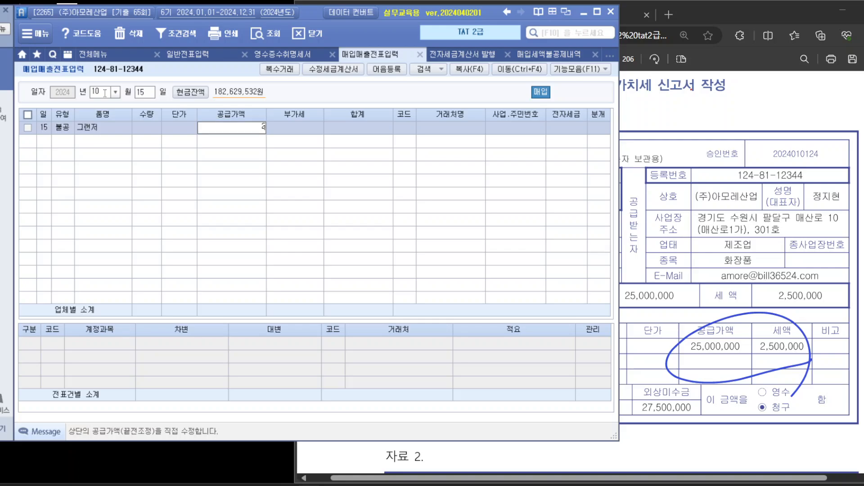
key(Return)
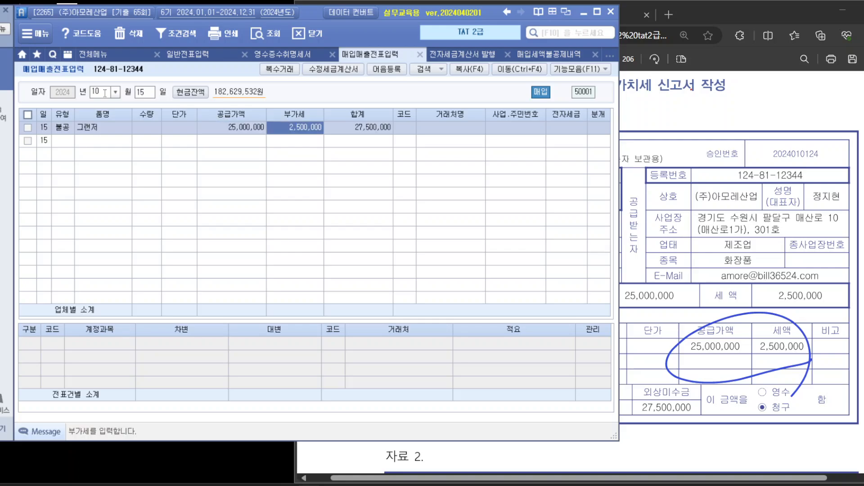
key(Return)
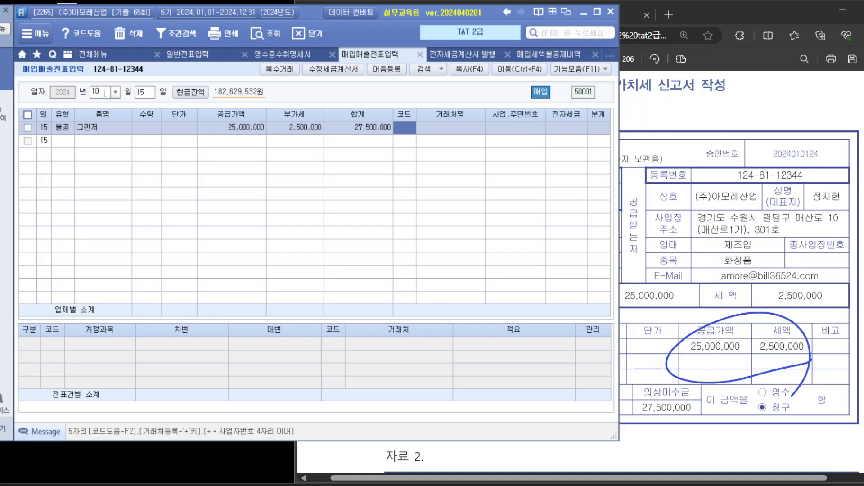
Set (주)수원중고자동차 as the supplier of the 그랜저 purchase and mark its tax invoice as 전자입력.
text(수원)
key(Return)
key(Return)
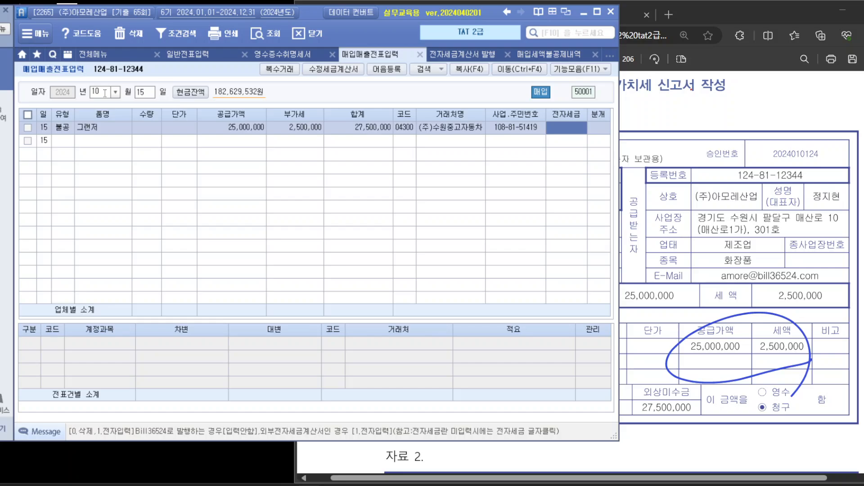
text(1)
key(Return)
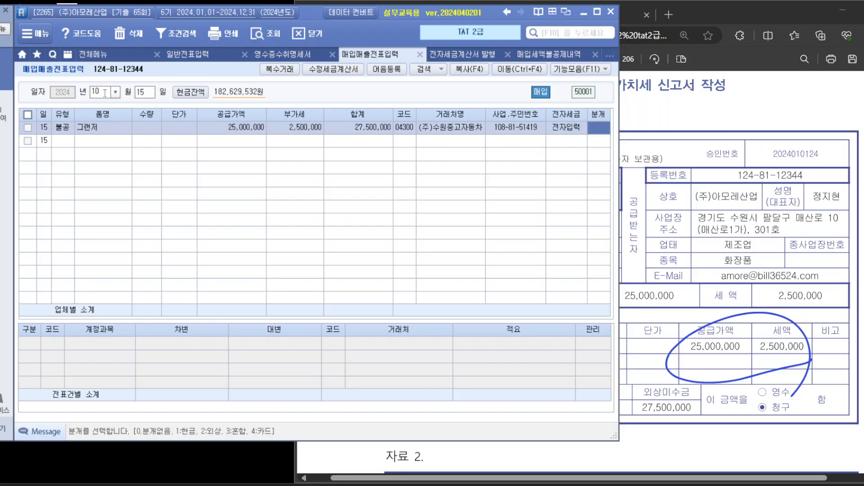
Draw a check mark at 외상미수금 on the 자료 1 invoice and return to the purchase slip.
click(750, 383)
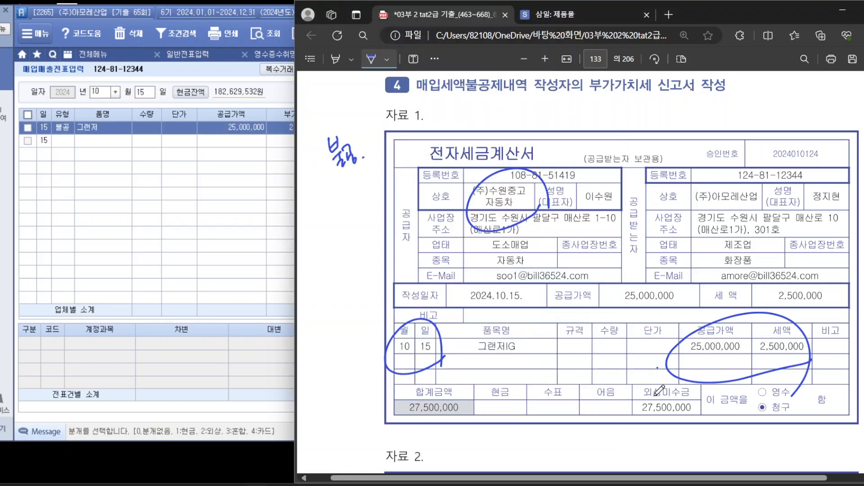
mouse_move(637, 374)
mouse_down()
mouse_move(645, 393)
mouse_move(657, 367)
mouse_up()
click(225, 130)
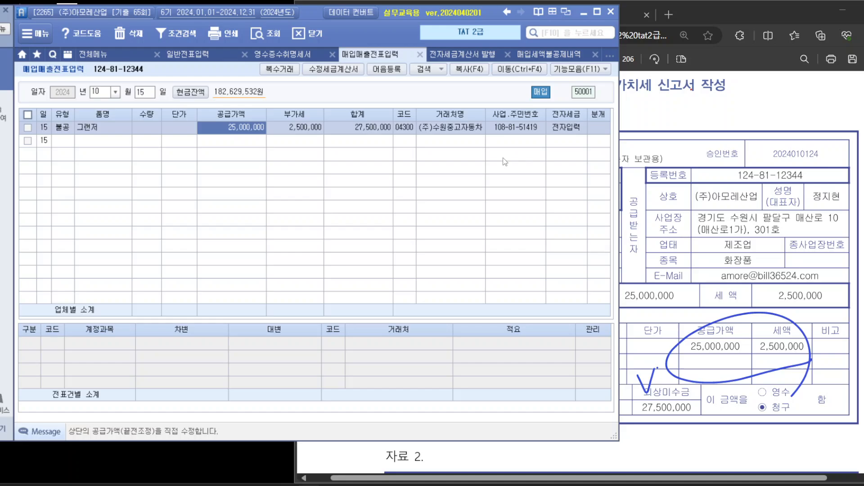
Set the 그랜저 purchase's journal type to 혼합 and change its debit account to 차량운반구.
click(604, 126)
text(3)
key(Return)
key(Return)
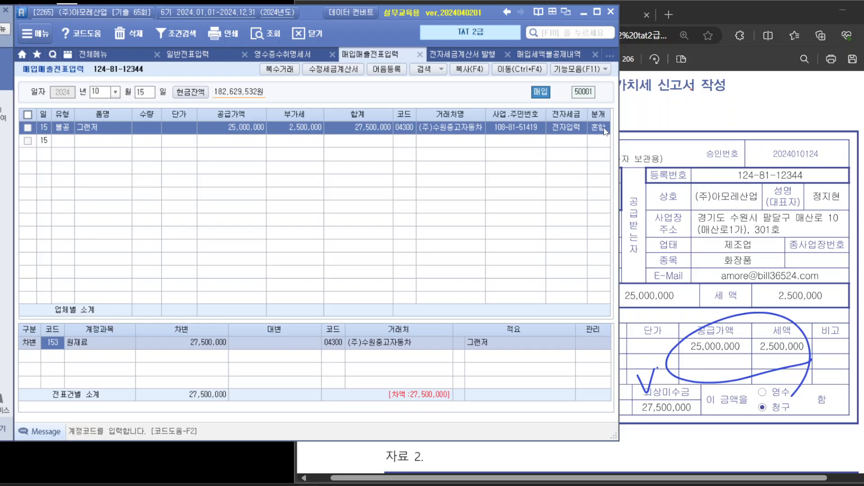
text(차량)
key(Return)
key(Return)
key(Return)
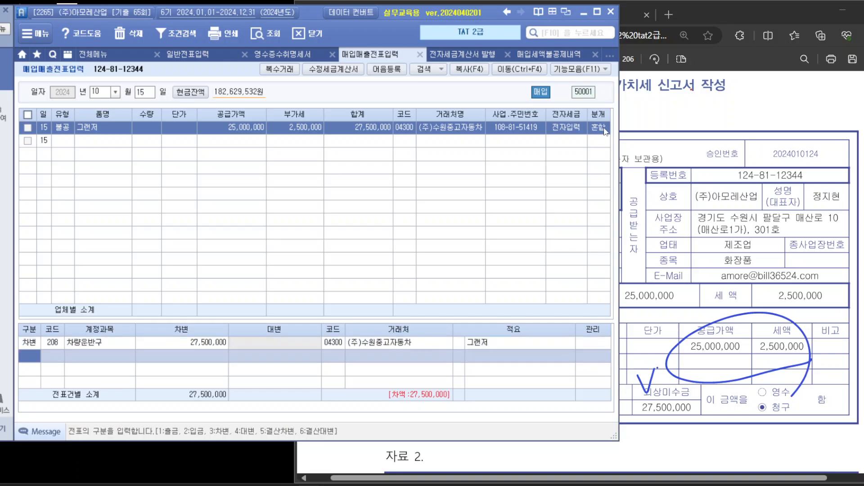
Add a 미지급금 credit line of 27,500,000 to the 그랜저 purchase and reselect its row to review the journal entry.
text(미지급)
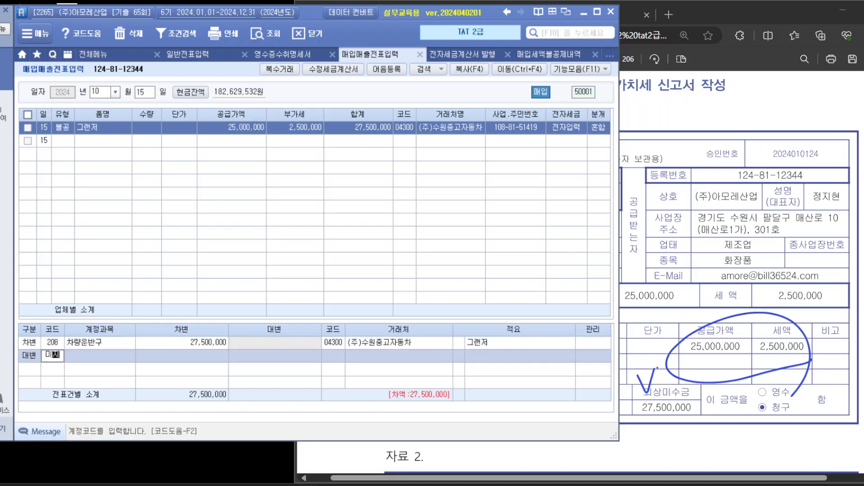
key(Return)
key(Return)
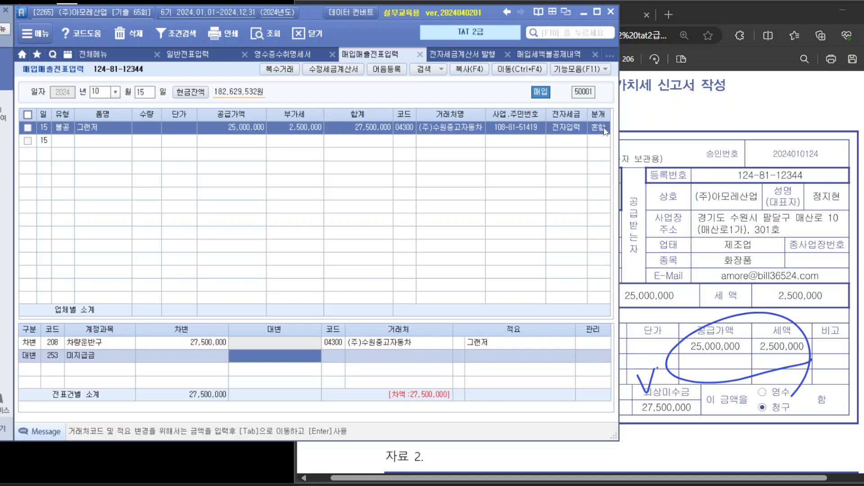
text(27500000)
key(Return)
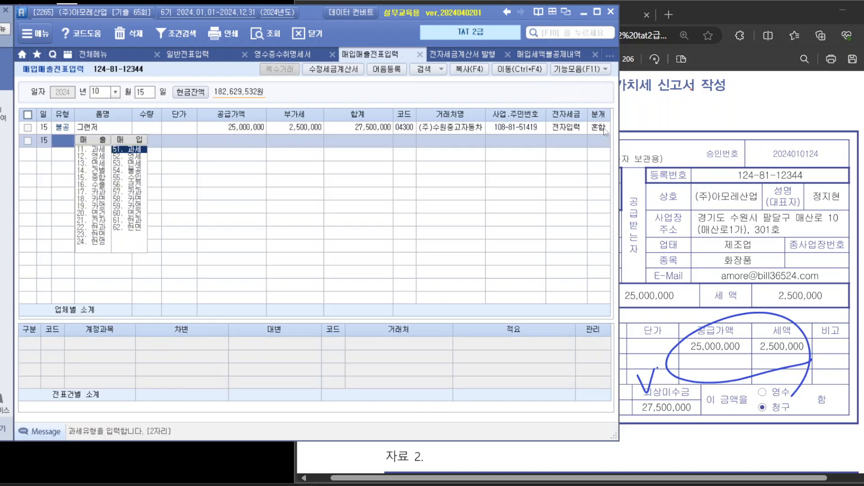
click(604, 128)
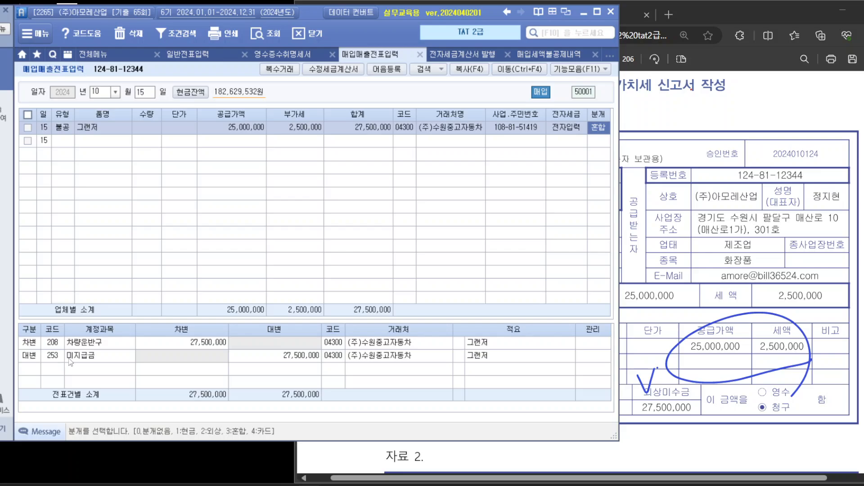
Consult the 자료 2 invoice in the PDF and set the purchase and sales slip date to October 21.
click(657, 368)
scroll(657, 367, down, 6)
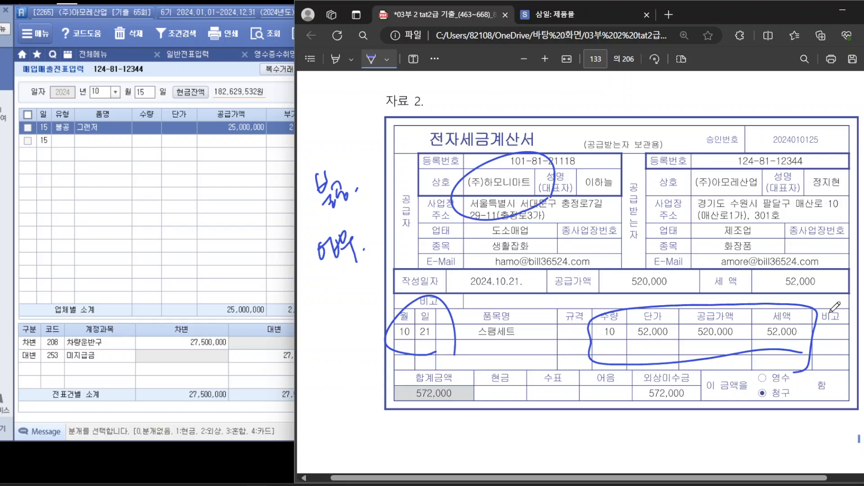
click(153, 96)
text(21)
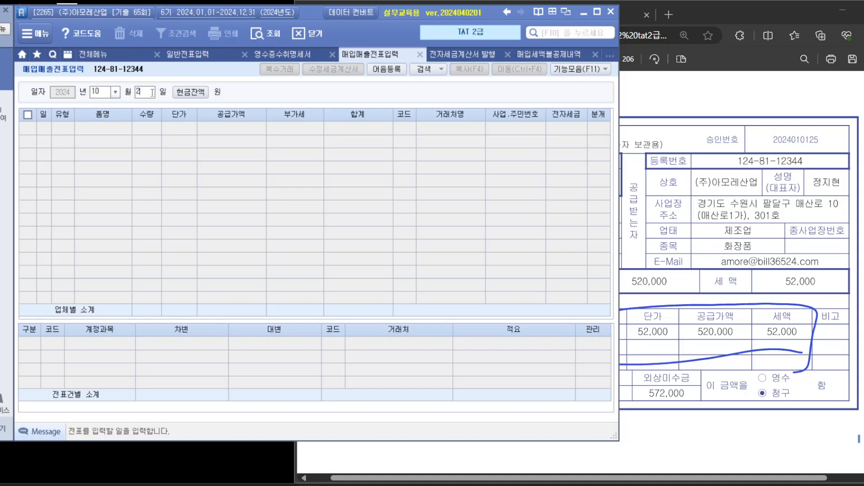
key(Return)
key(Return)
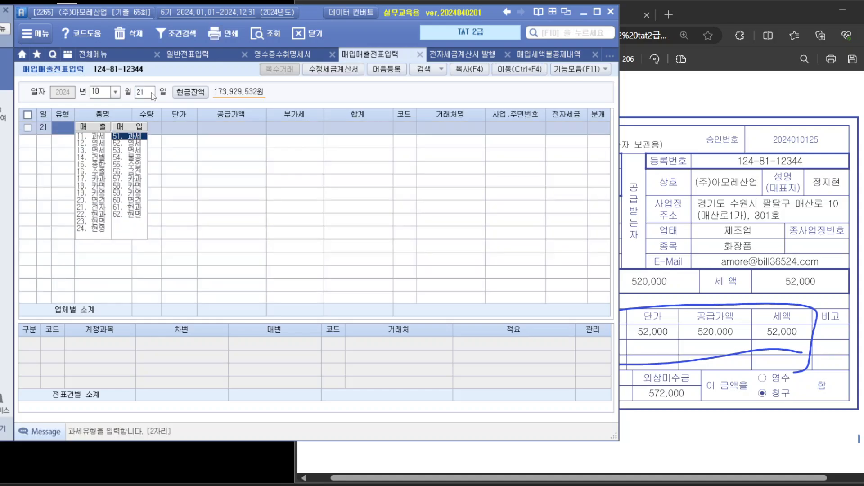
Start a type 54 (불공) purchase for October 21 with non-deduction reason 9, 접대비 관련 매입세액.
text(54)
key(Return)
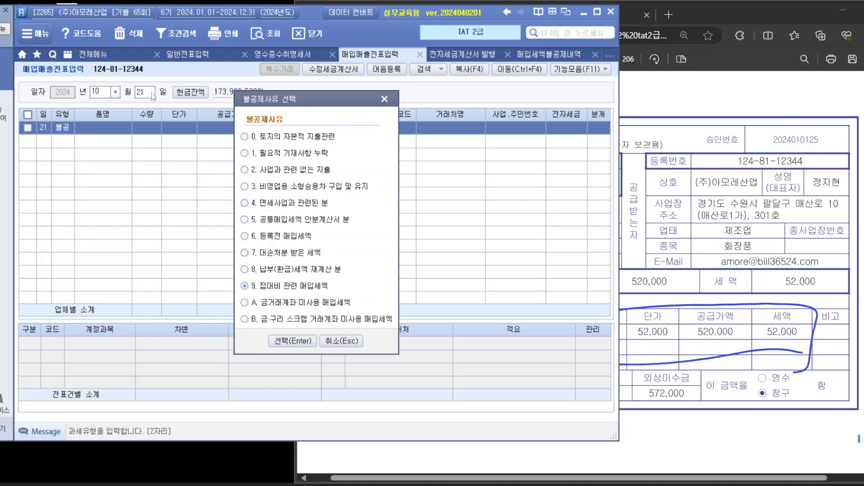
key(Return)
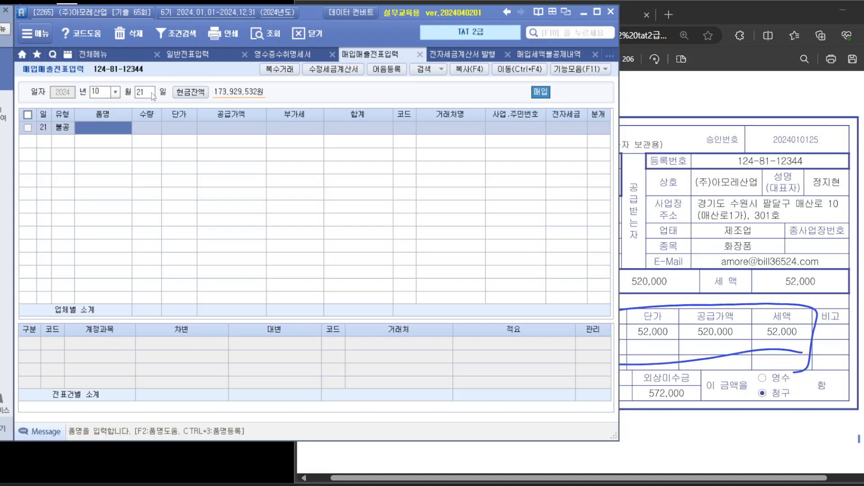
Enter 스팸세트 as the item with quantity 10 and unit price 52,000, accepting the calculated supply value and VAT.
text(스팸세트)
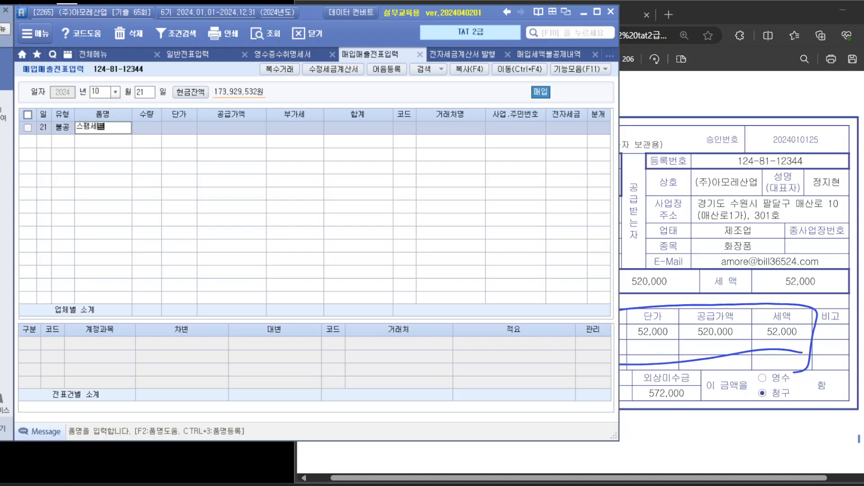
key(Return)
key(Return)
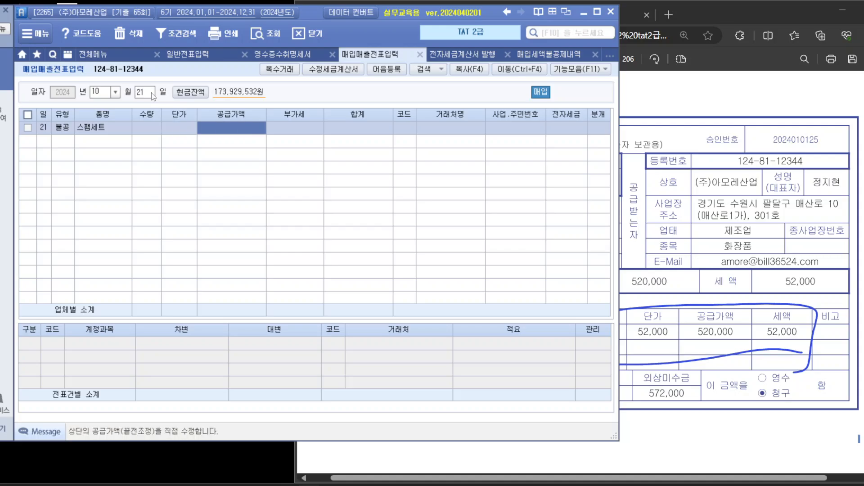
key(Left)
key(Left)
text(10)
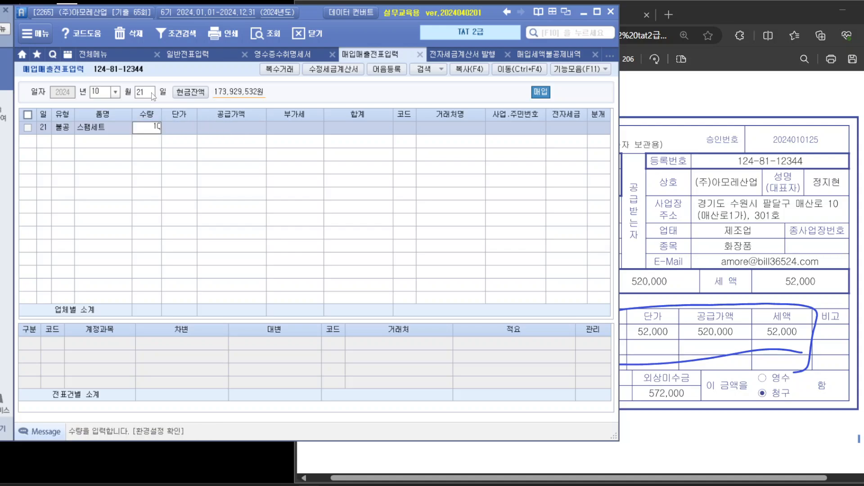
key(Return)
text(520000)
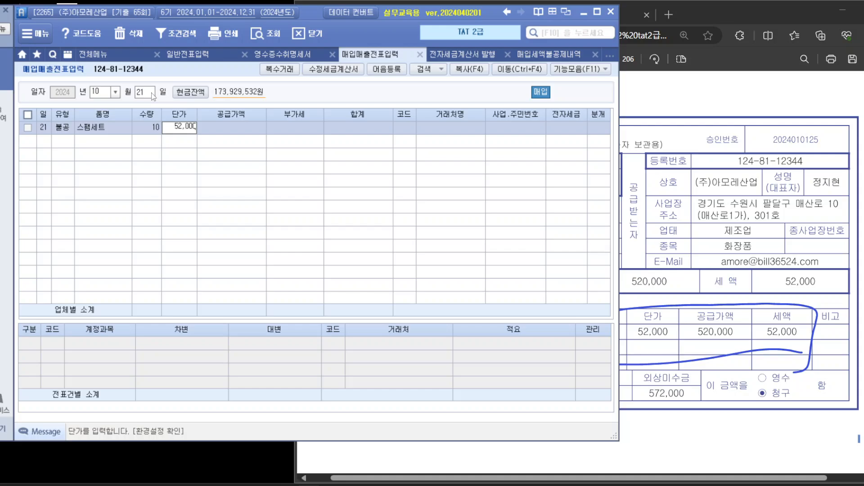
key(Return)
key(Return)
key(Return)
key(Left)
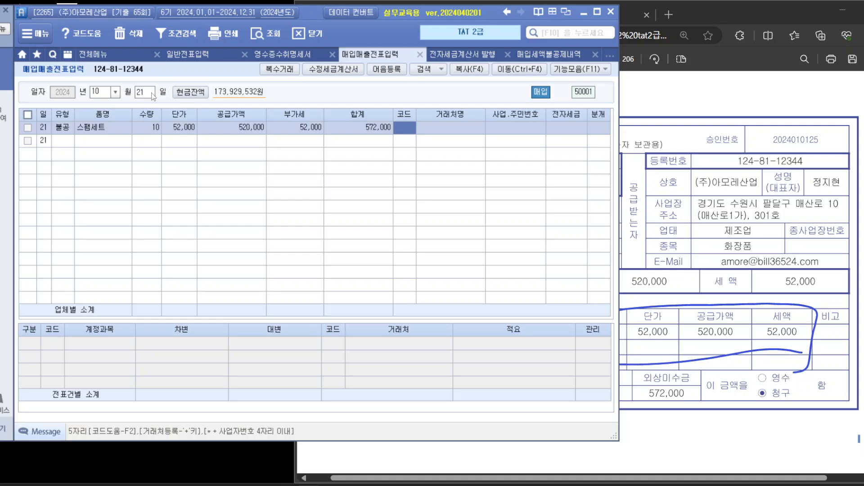
Set (주)하모니마트 as the supplier of the 스팸세트 purchase and mark its tax invoice as 전자입력.
text(하모니)
key(Return)
key(Return)
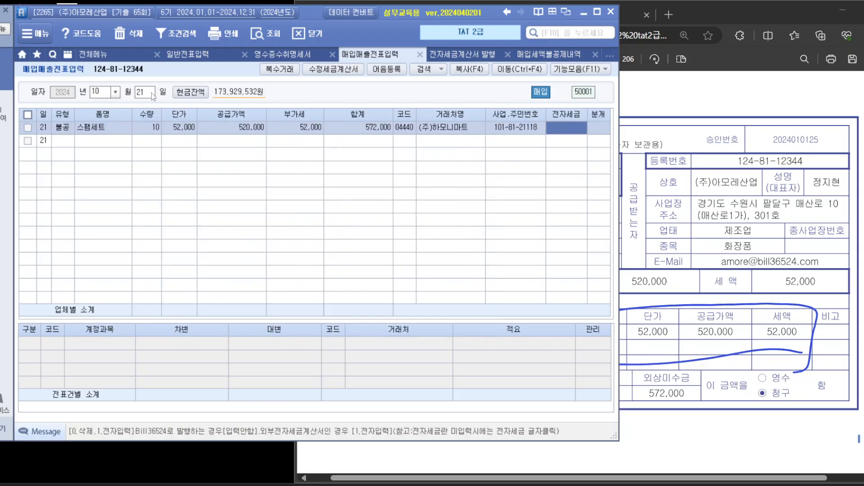
text(1)
key(Return)
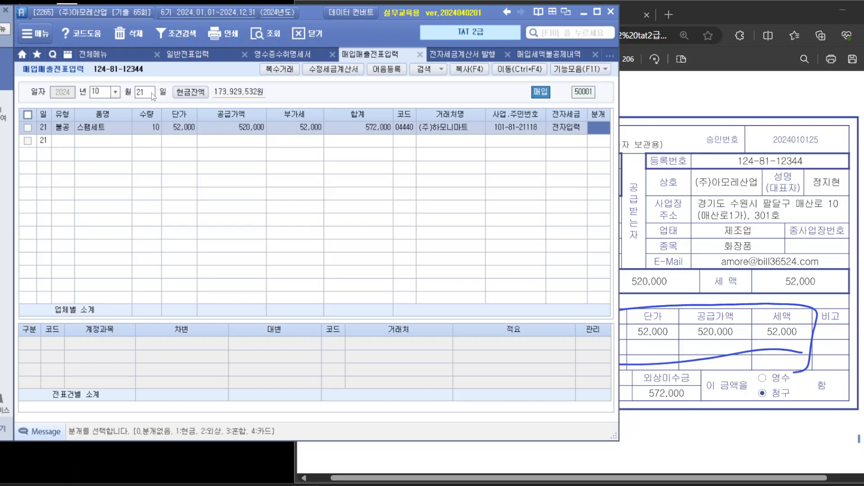
Draw a check mark at 외상미수금 on the 자료 2 invoice and return to the purchase slip.
click(714, 280)
drag(662, 357, 686, 351)
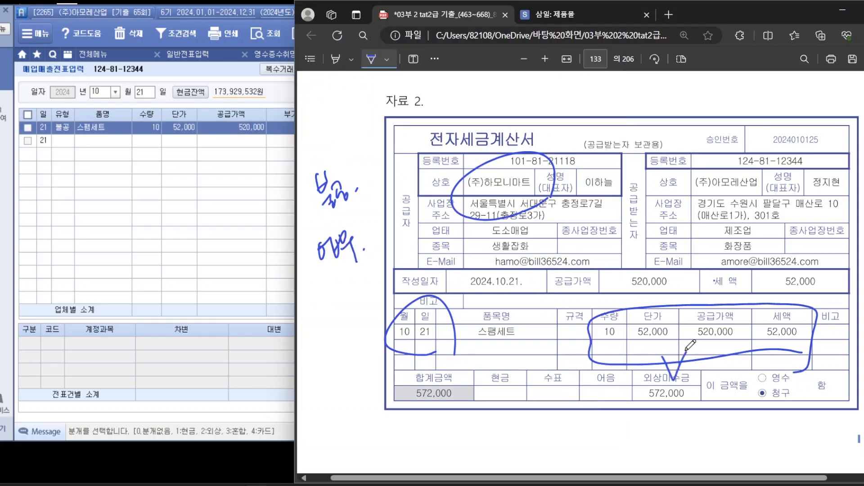
click(231, 135)
Set the 스팸세트 purchase's journal type to 혼합 and its debit account to 813 접대비(기업업무추진비).
click(586, 133)
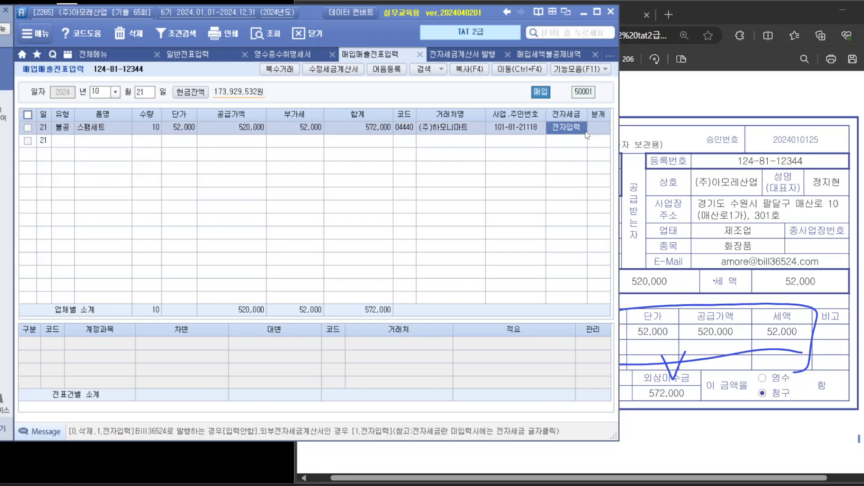
key(Return)
text(3)
key(Return)
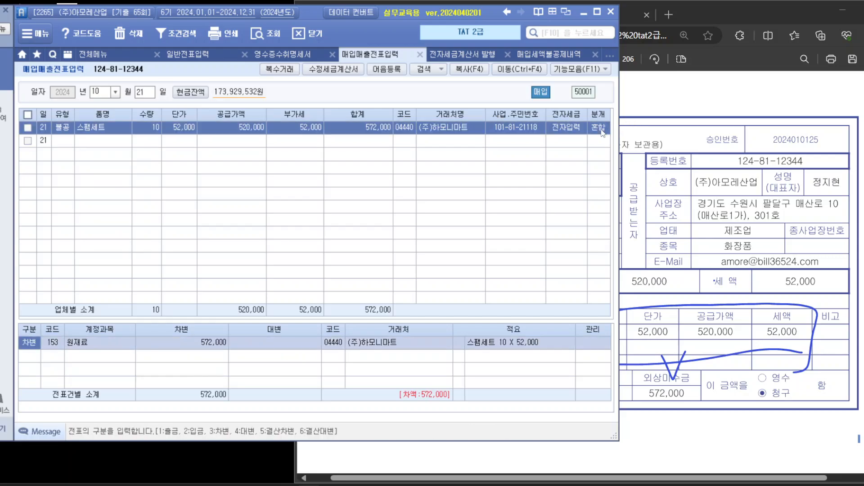
key(Return)
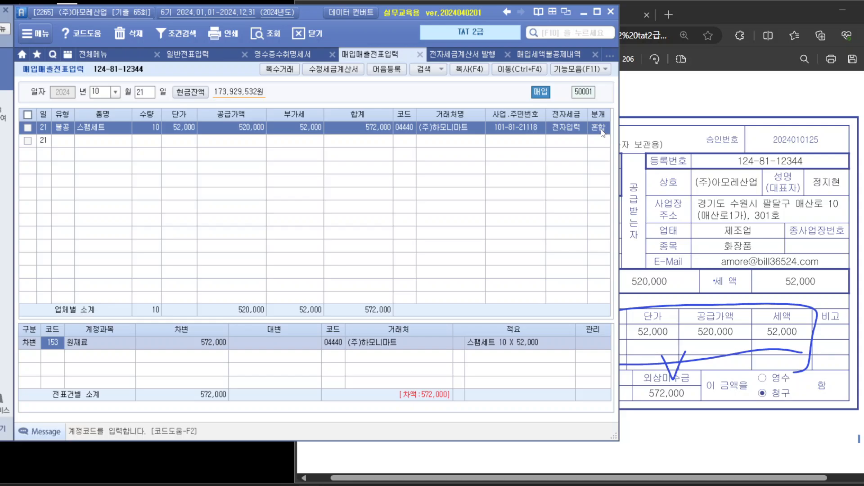
text(접대)
key(Return)
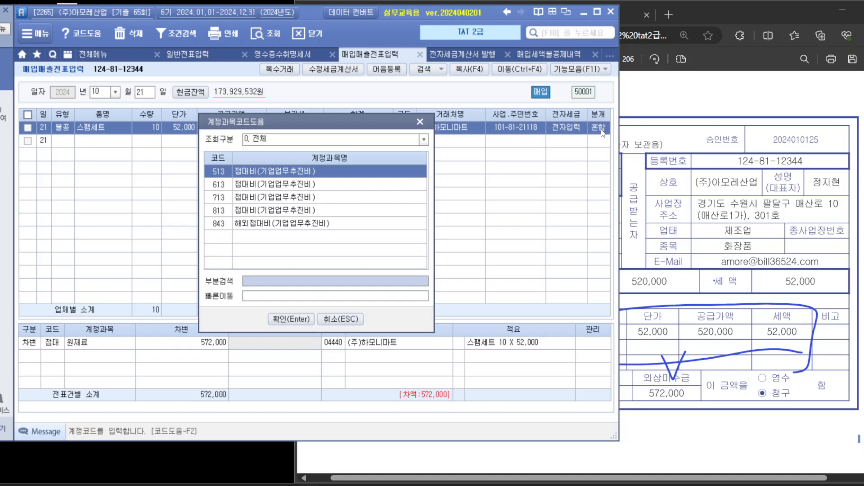
key(Down)
key(Down)
key(Down)
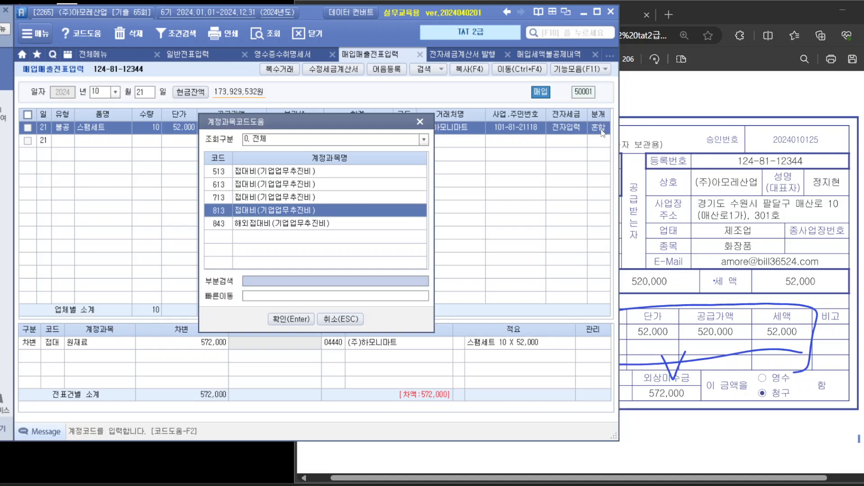
key(Return)
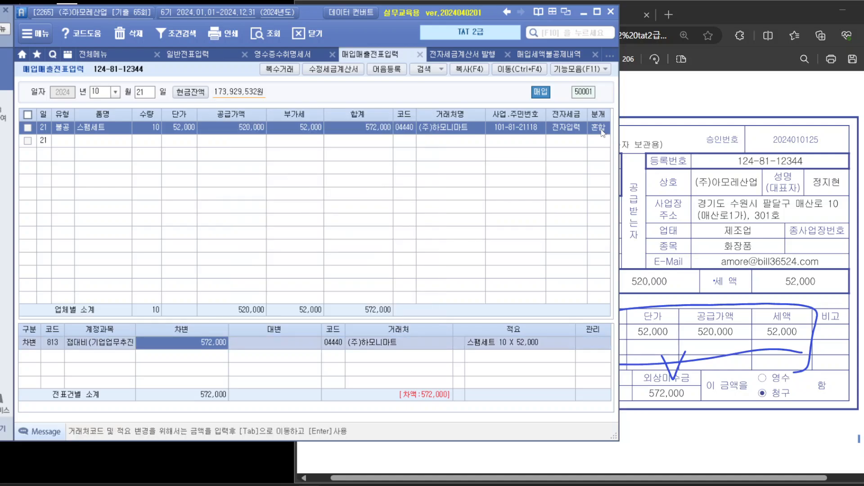
Add a credit line for 253 미지급금 of 572,000 to the 스팸세트 purchase journal.
key(Return)
text(4)
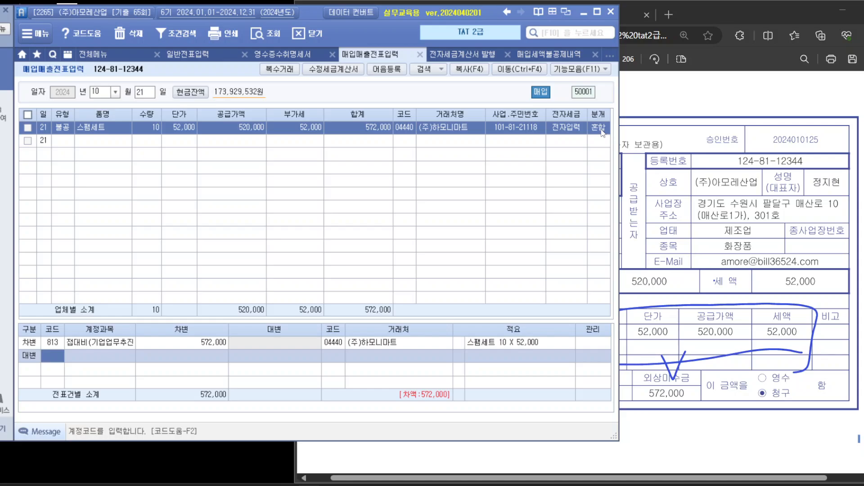
text(미지)
key(Return)
key(Return)
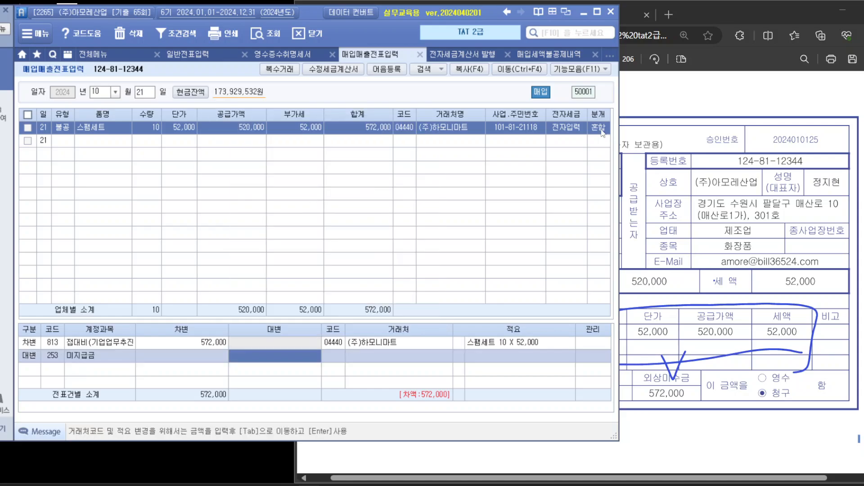
text(572000)
key(Return)
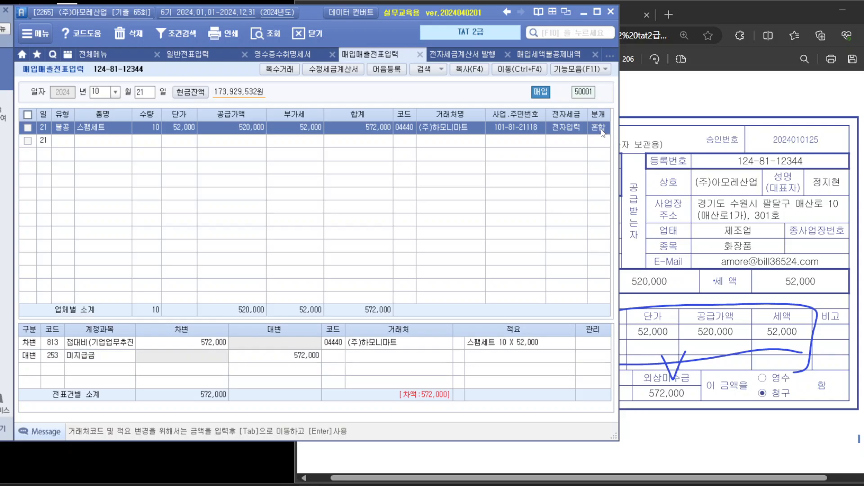
Set the 스팸세트 purchase's non-deduction reason to 9. 접대비 관련 매입세액 and go through its fields to the journal type.
key(Up)
key(Return)
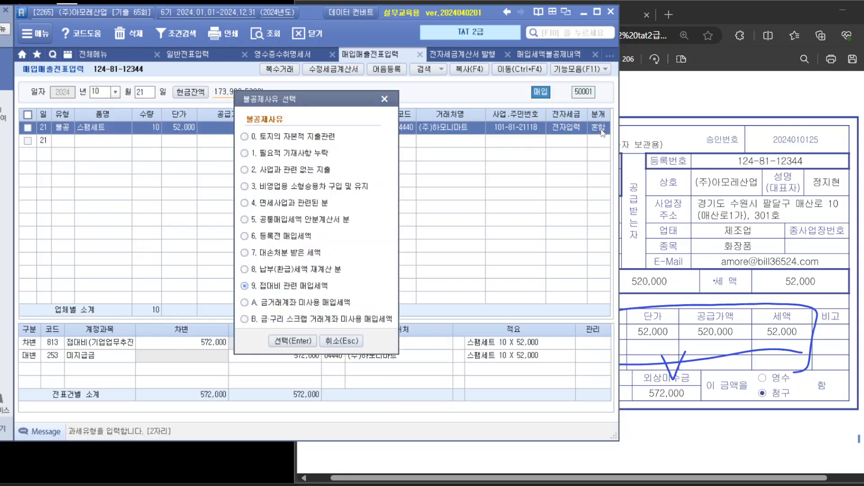
key(Return)
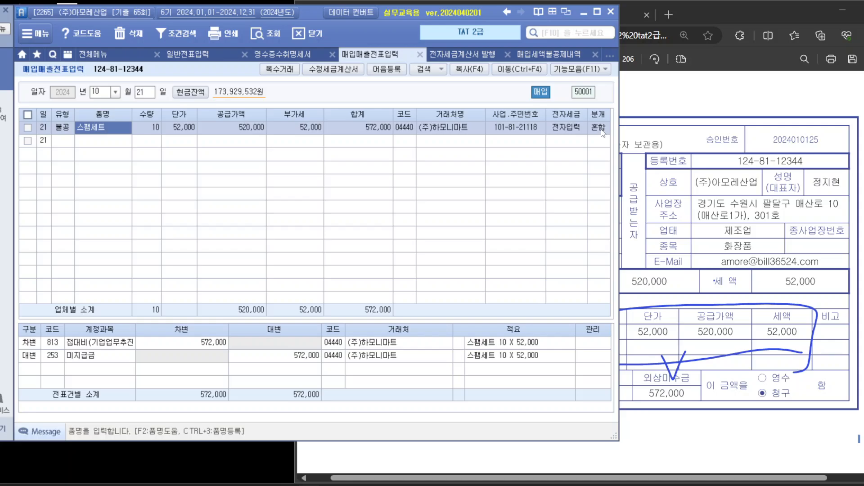
key(Return)
key(Return)
key(Return)
key(Return)
key(Return)
key(Return)
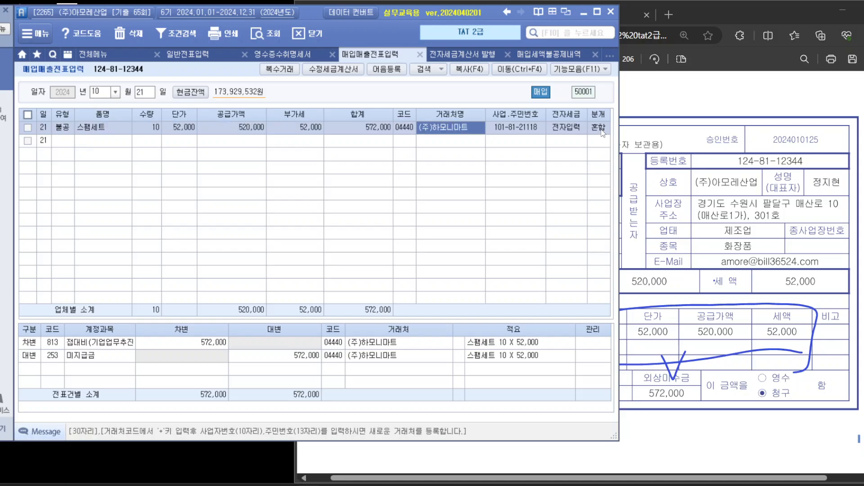
key(Return)
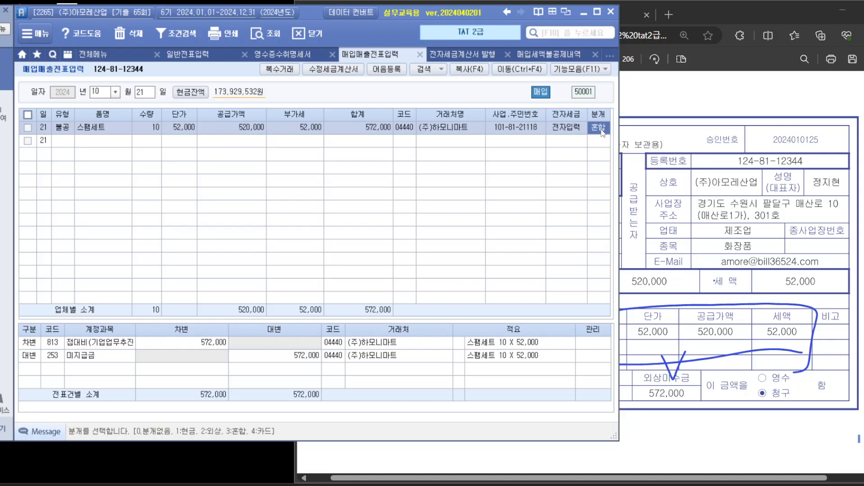
Consult the 자료 3 card slip and set the date in 일반전표입력 to November 10.
click(777, 439)
scroll(778, 432, down, 10)
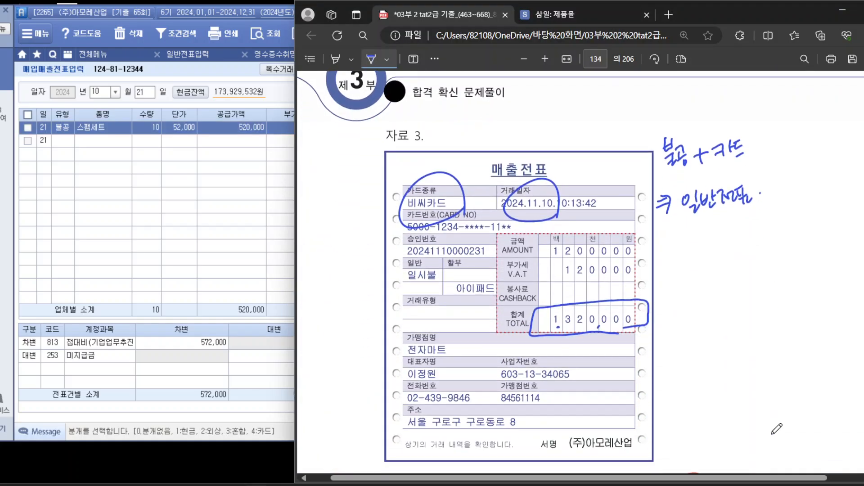
scroll(777, 429, down, 2)
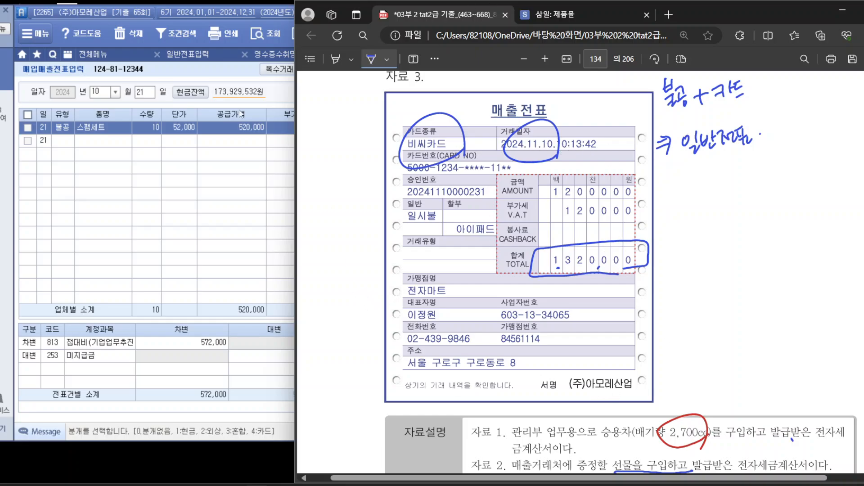
click(193, 56)
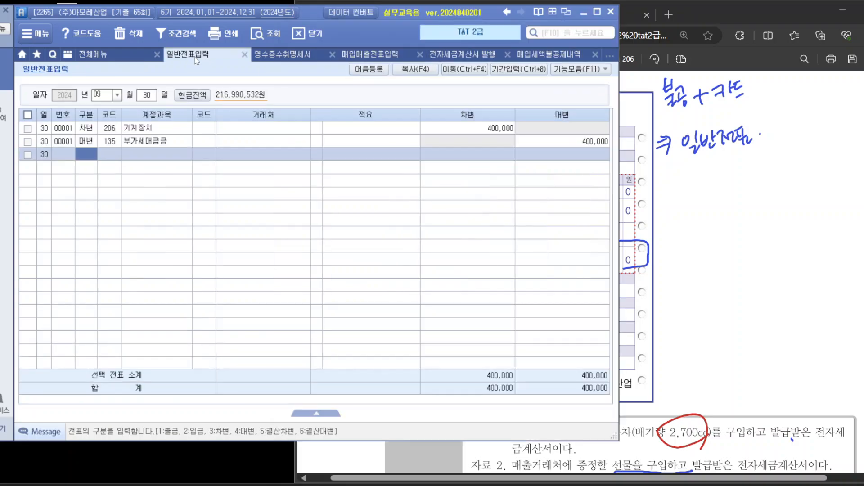
click(99, 96)
text(11)
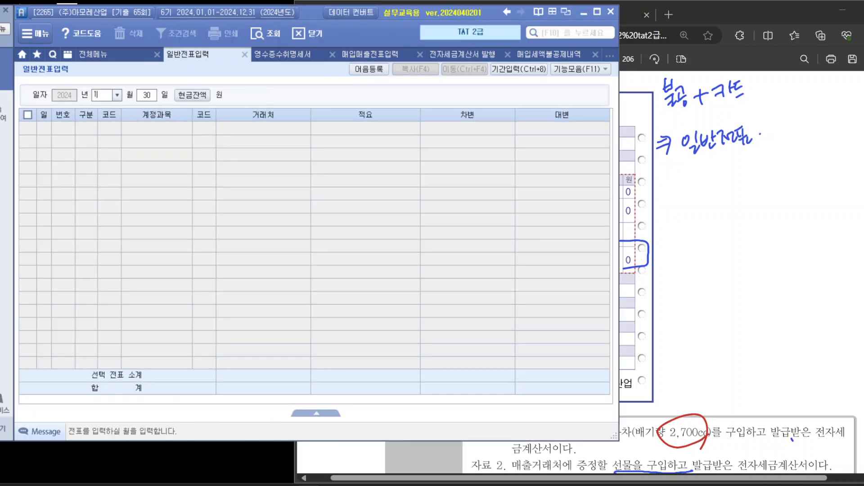
key(Return)
text(10)
key(Return)
Enter a debit line for 134 가지급금 of 1,320,000 with the representative director as the counterparty.
text(3)
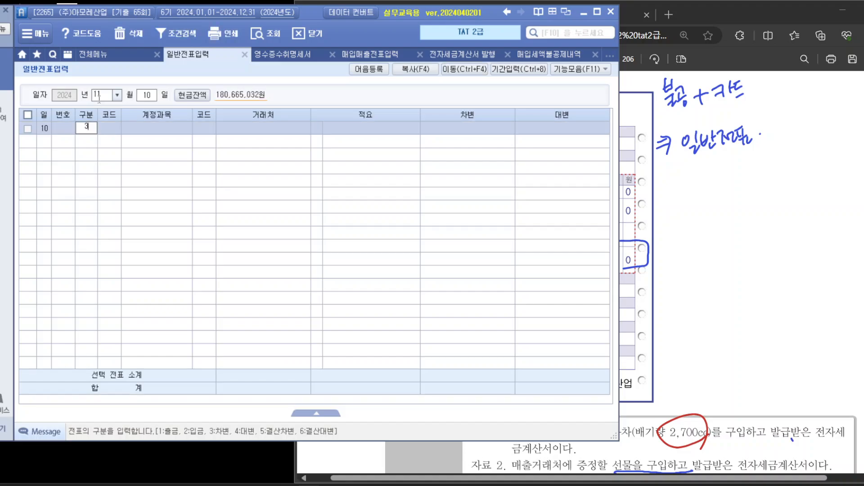
key(Return)
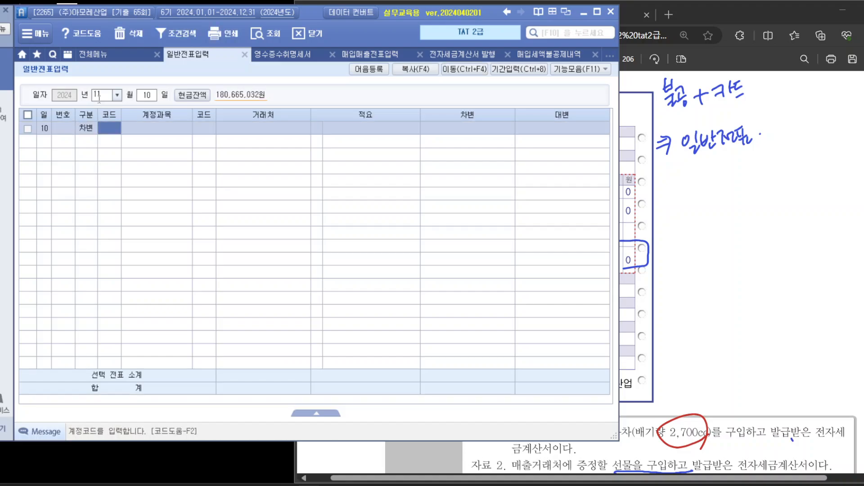
text(134)
key(Return)
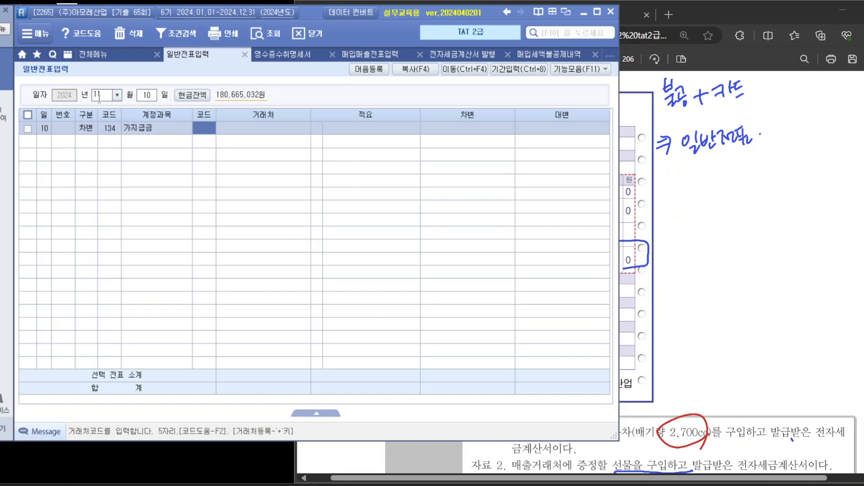
text(4450)
key(Return)
key(Return)
key(Return)
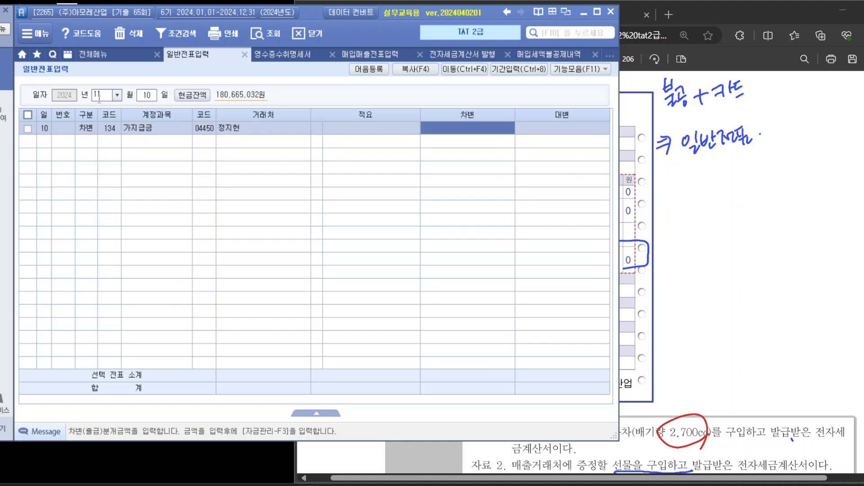
text(1320000)
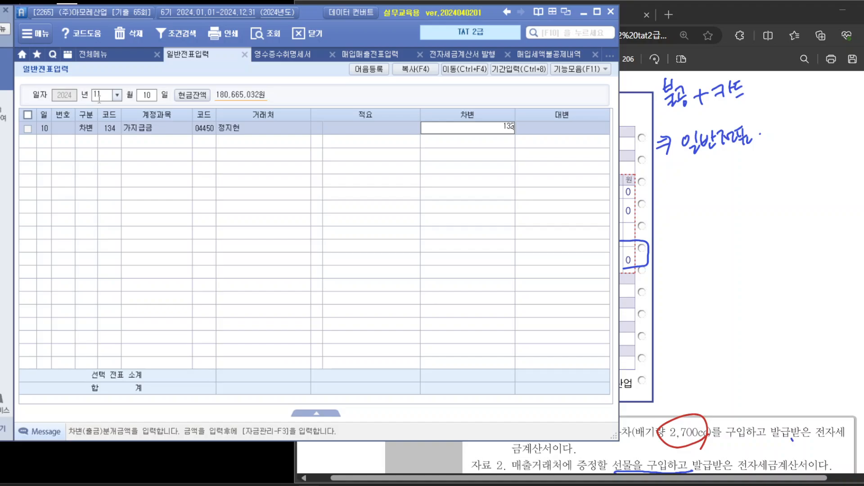
key(Return)
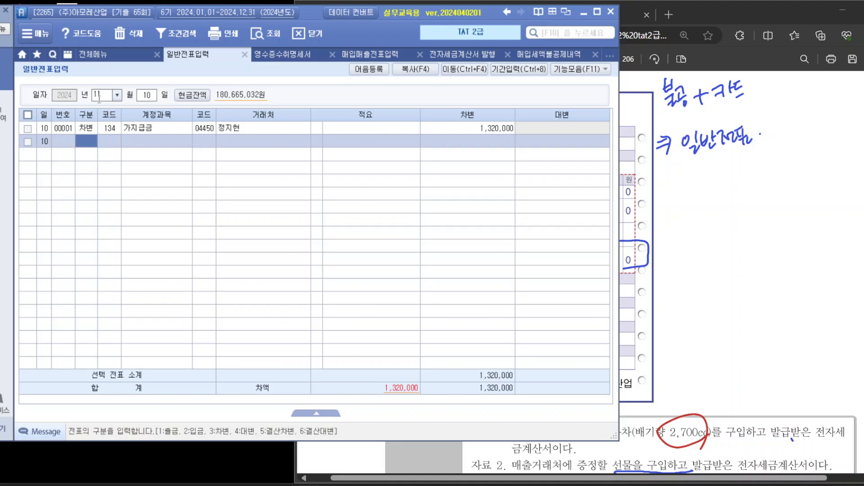
Enter a credit line for 253 미지급금 of 1,320,000 with 비씨카드 as the counterparty.
text(4)
key(Return)
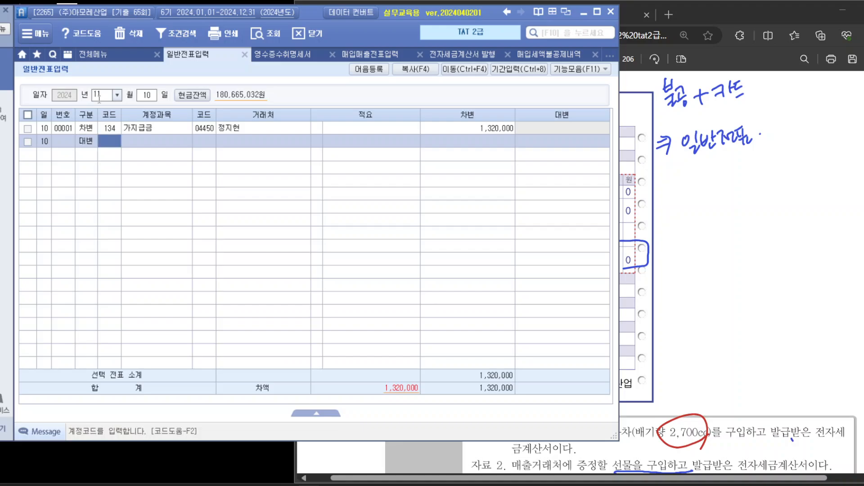
text(미지)
key(Return)
key(Return)
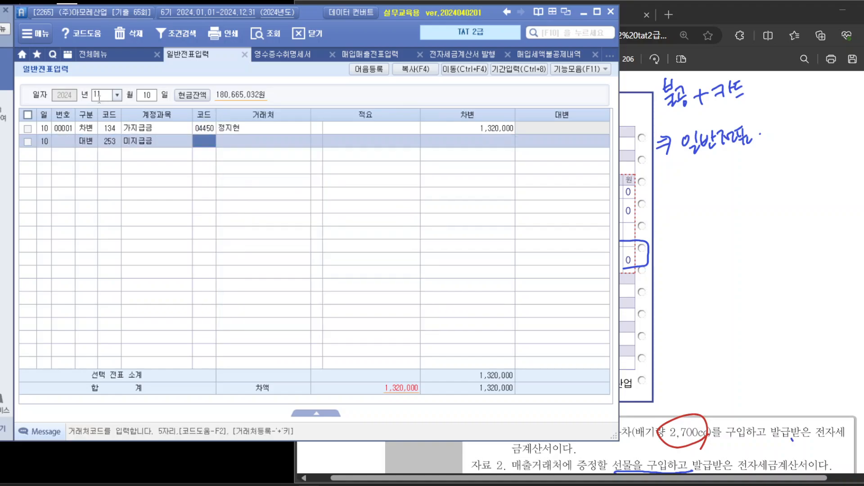
text(99600)
key(Return)
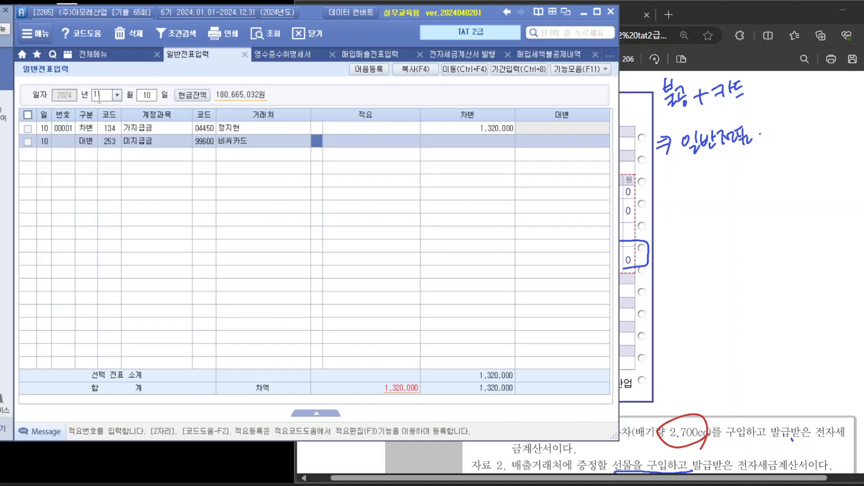
text(0)
key(Return)
key(Return)
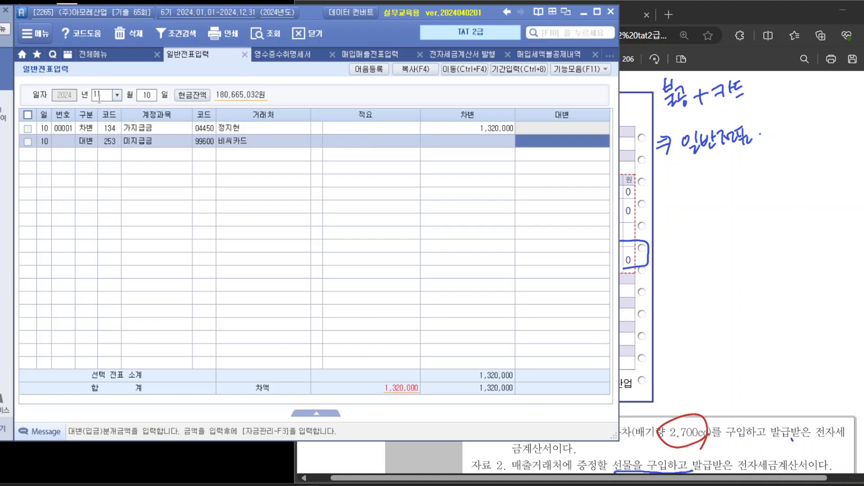
key(Return)
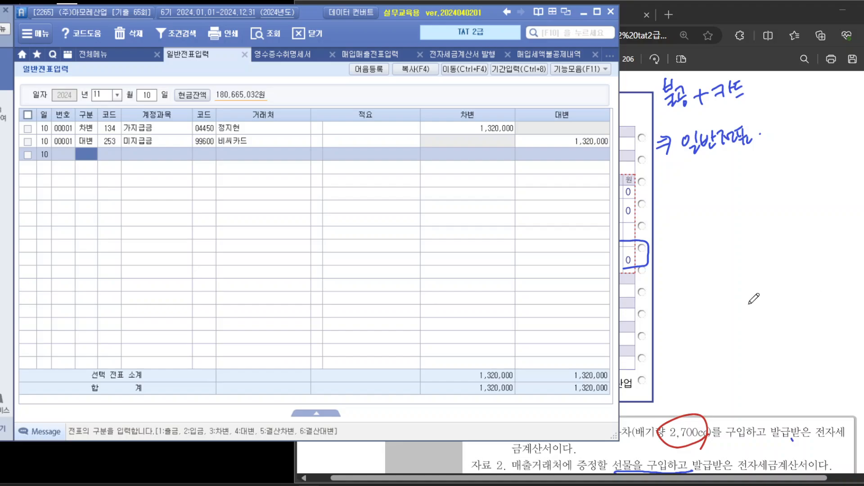
Draw a mark beside item 1 of the 수행과제 on the worksheet and open the 매입세액불공제내역 form.
click(754, 299)
scroll(575, 347, down, 4)
scroll(574, 346, down, 2)
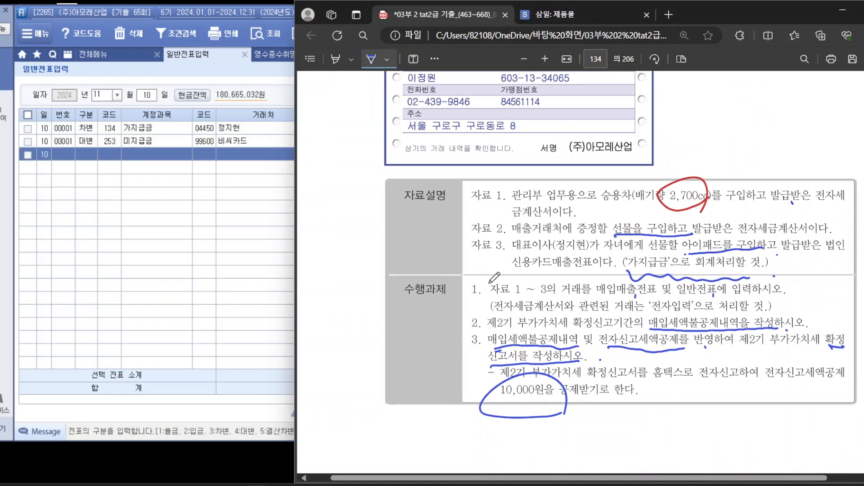
drag(490, 277, 460, 300)
click(254, 158)
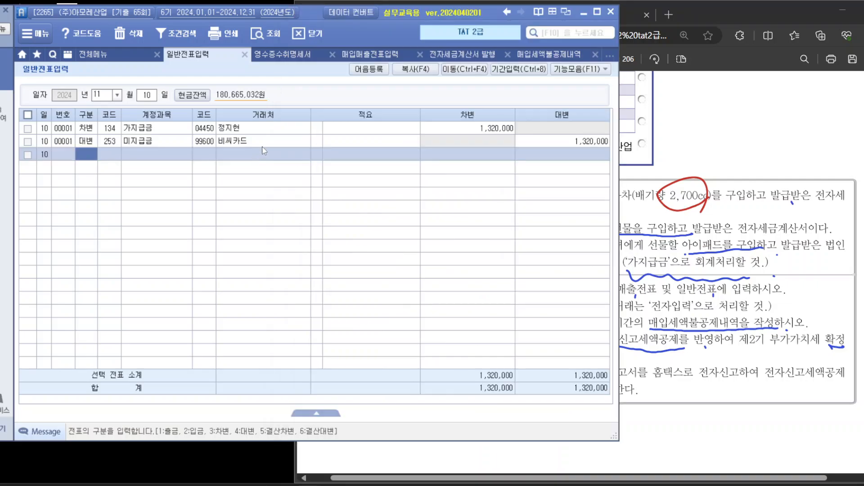
click(107, 57)
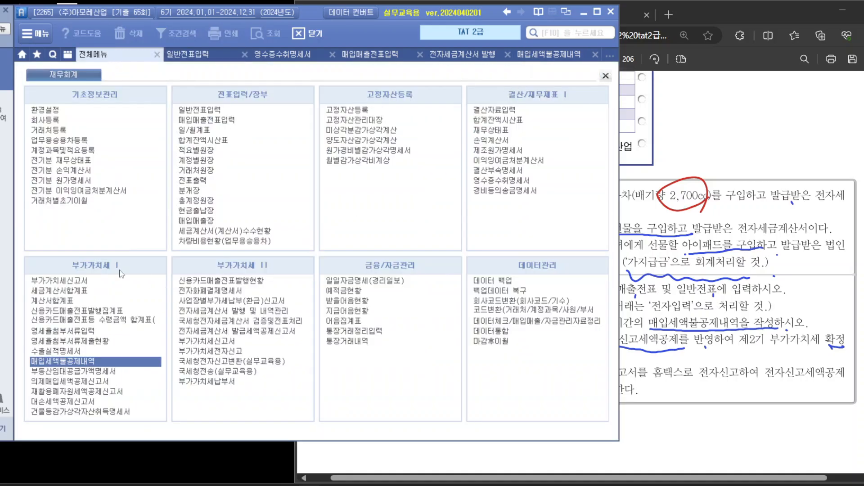
click(70, 362)
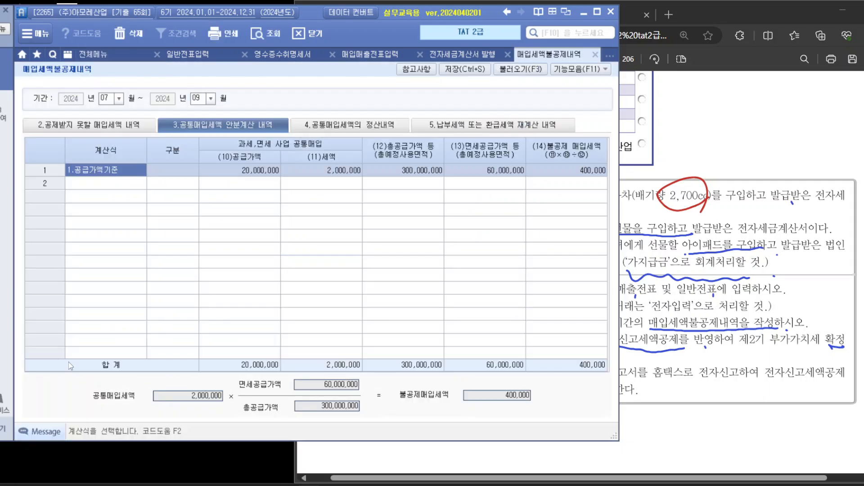
Set the form's period to months 10 through 12 and show section 2.공제받지 못할 매입세액 내역.
click(109, 100)
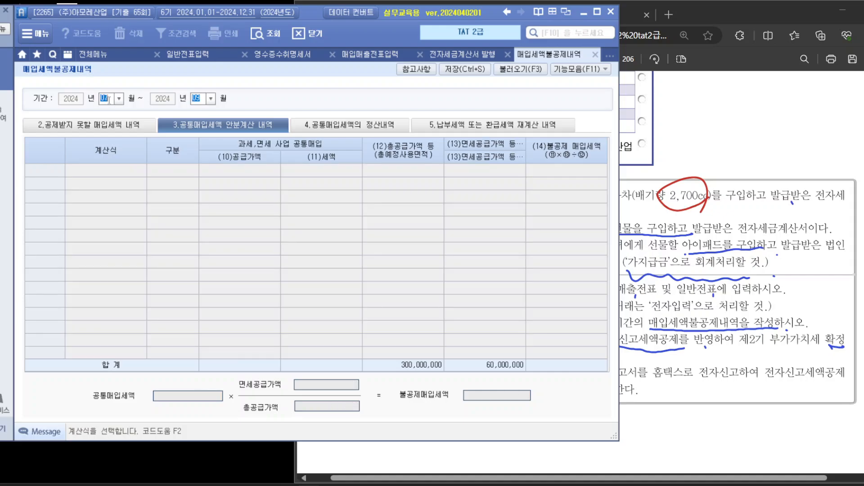
text(10)
key(Return)
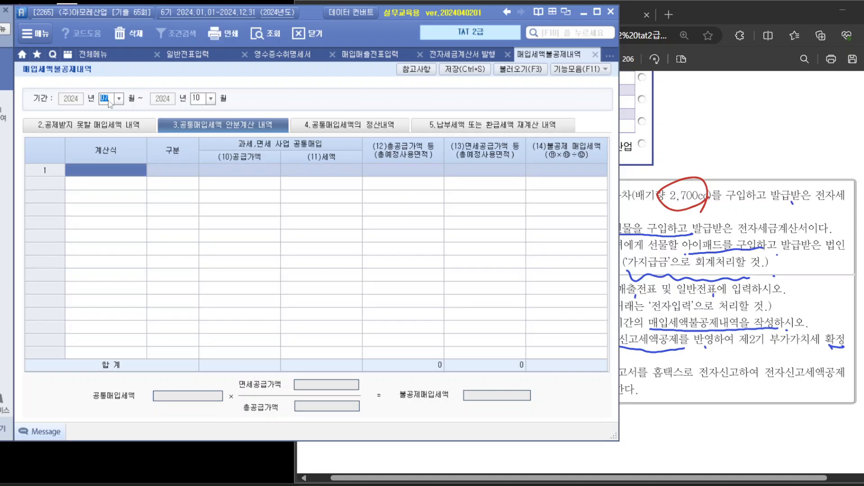
click(110, 100)
key(Return)
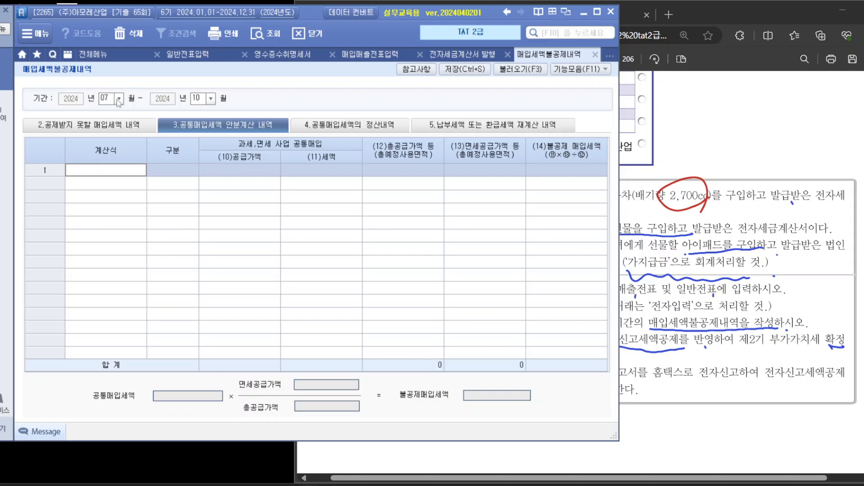
click(120, 99)
click(120, 98)
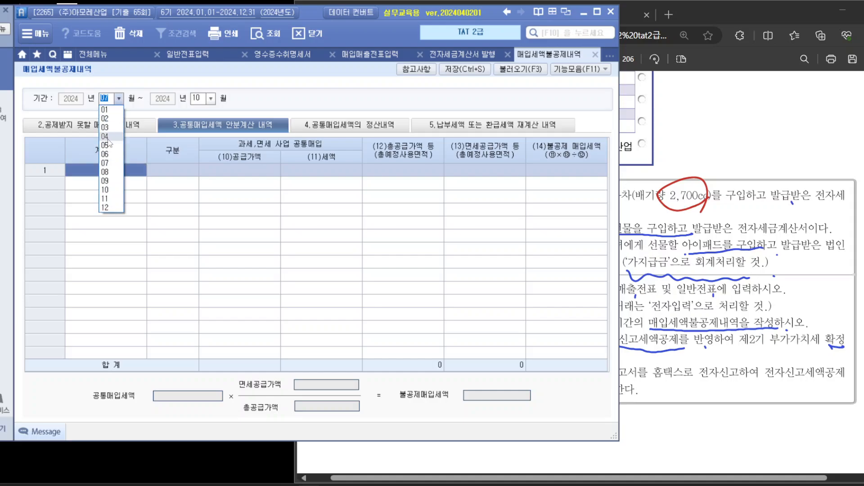
click(112, 197)
click(211, 98)
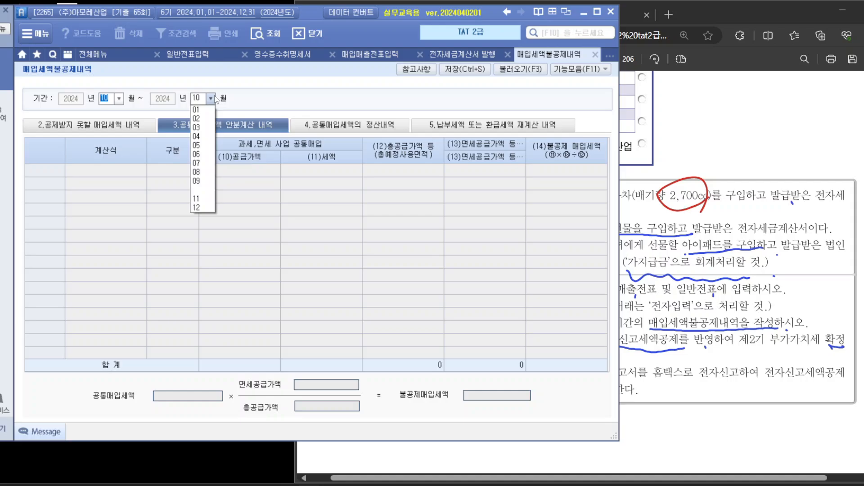
click(204, 211)
click(121, 134)
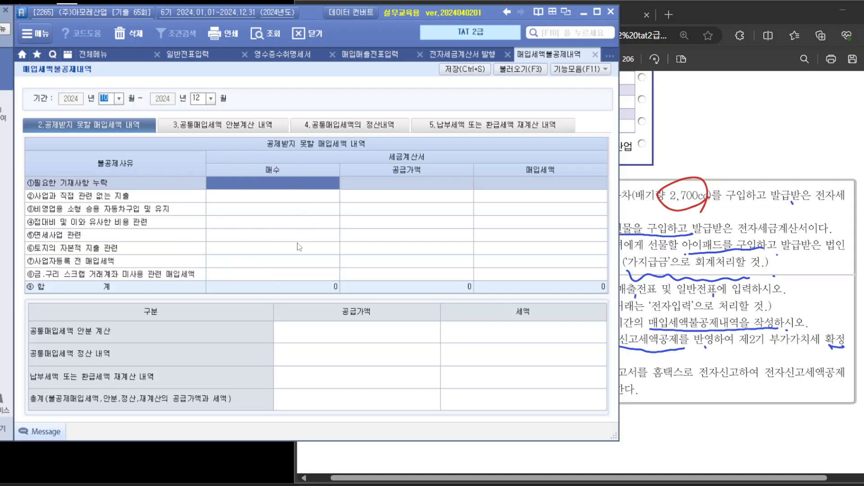
Load the non-deductible input tax data from the purchase and sales slips and select the small passenger car row's supply value.
click(530, 71)
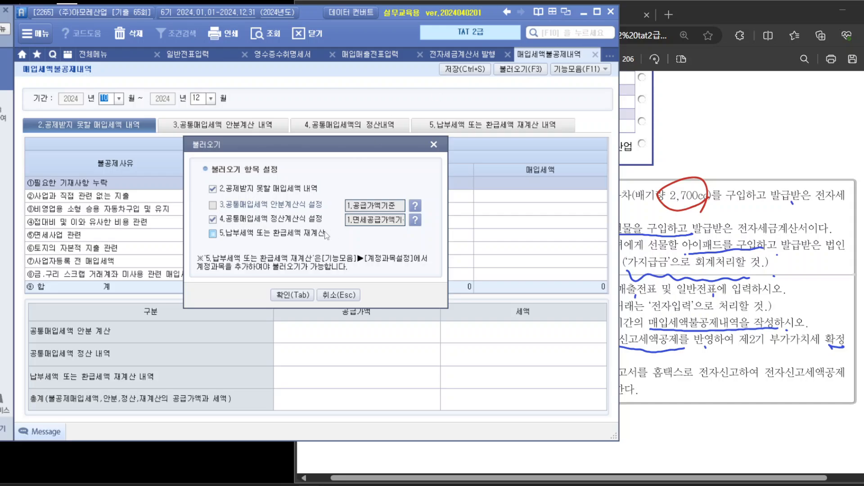
click(293, 296)
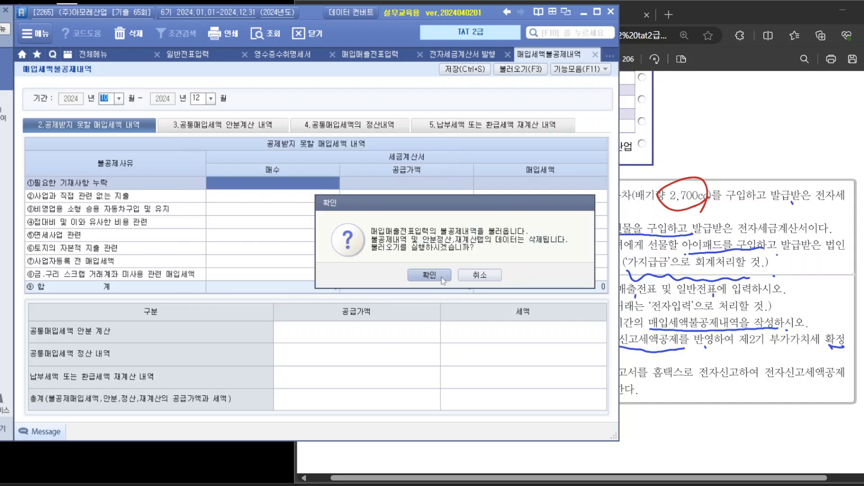
click(441, 276)
click(382, 211)
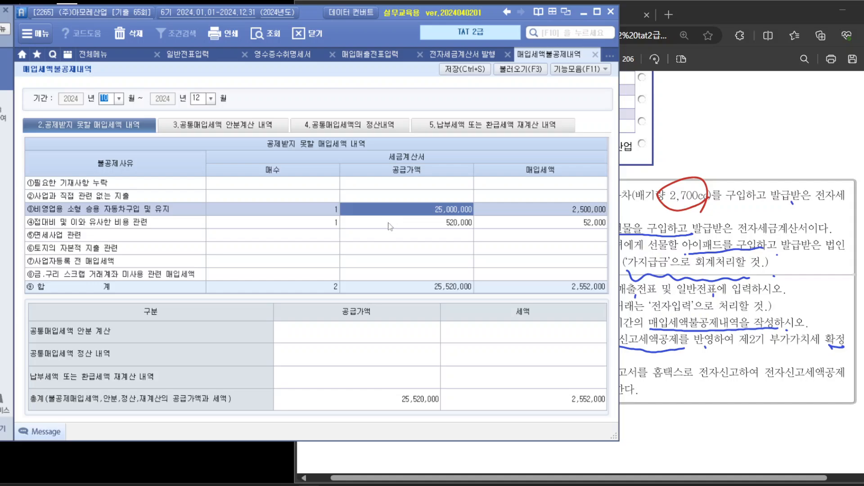
Save the 매입세액불공제내역 form and draw a mark beside item 2 of the 수행과제 on the worksheet.
click(390, 227)
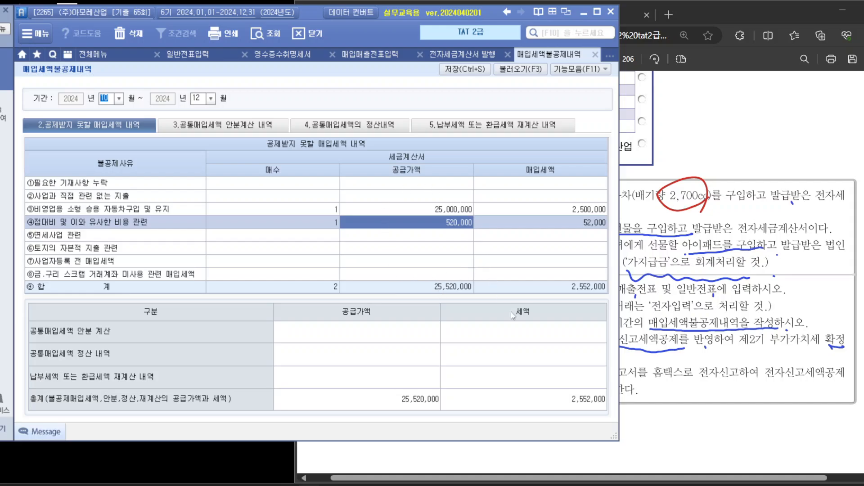
click(466, 70)
click(430, 276)
click(850, 335)
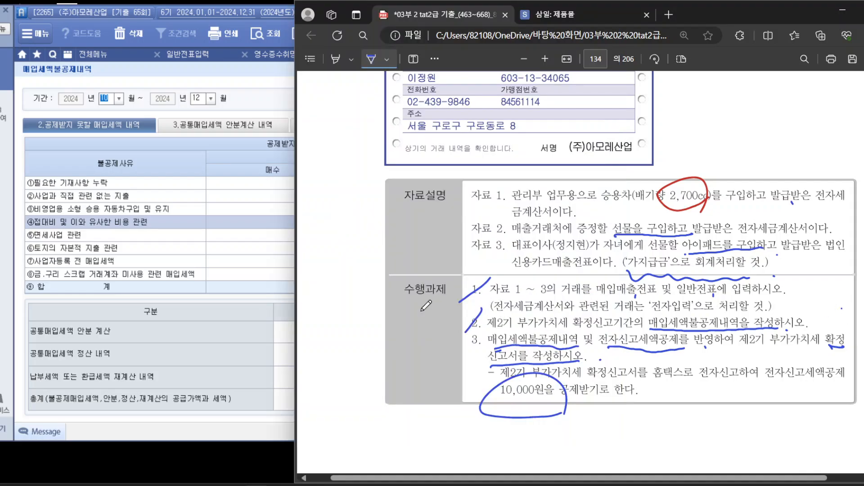
click(273, 102)
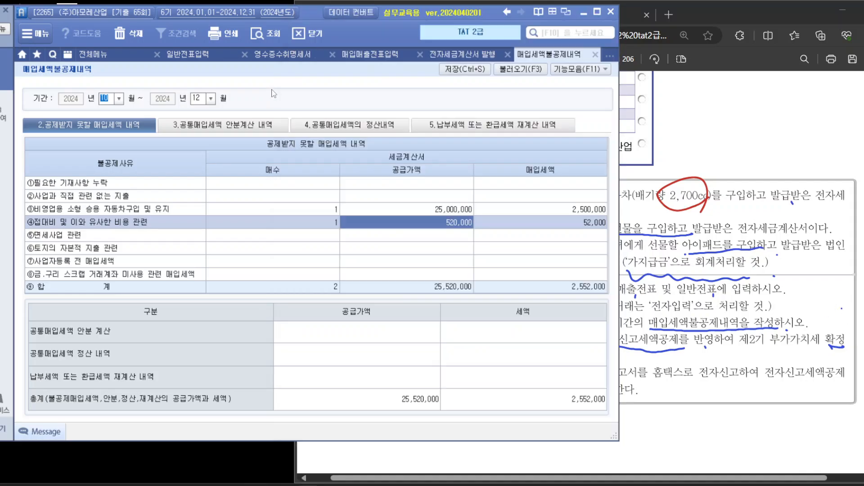
Open the 부가가치세신고서 for months 10 through 12 as 1.정기신고 and show the source details of line 16 공제받지못할매입세액.
click(93, 55)
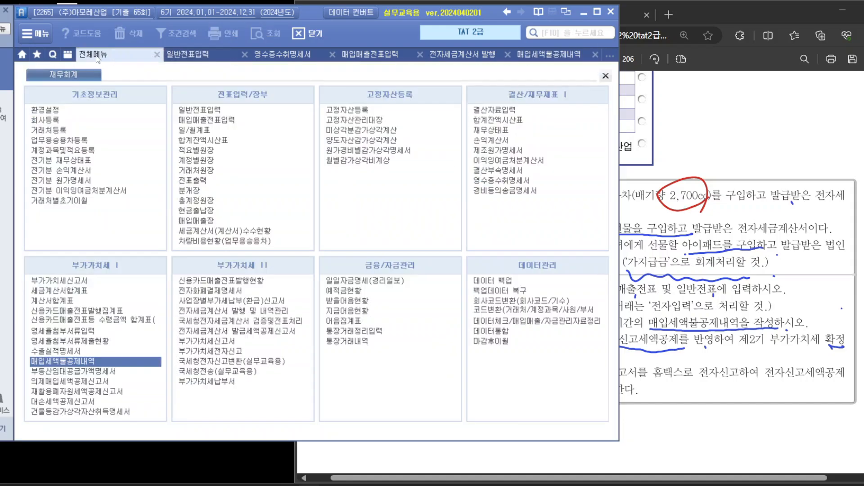
click(83, 281)
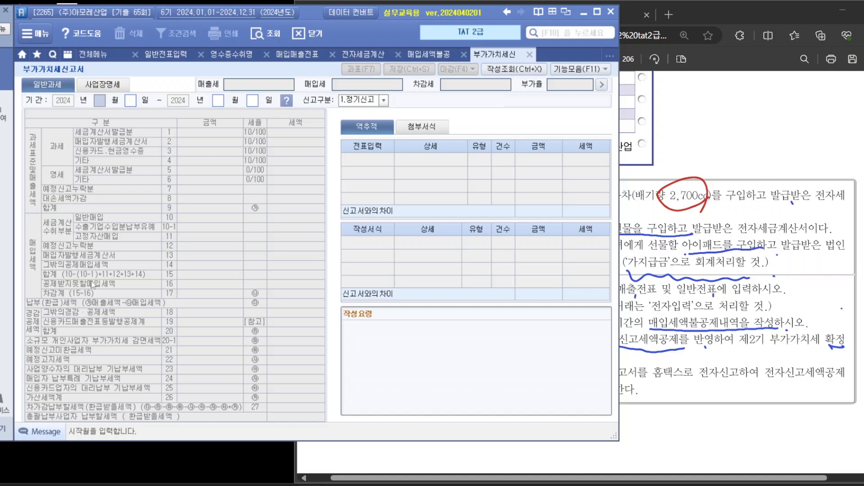
text(10)
key(Return)
key(Return)
text(12)
key(Return)
key(Return)
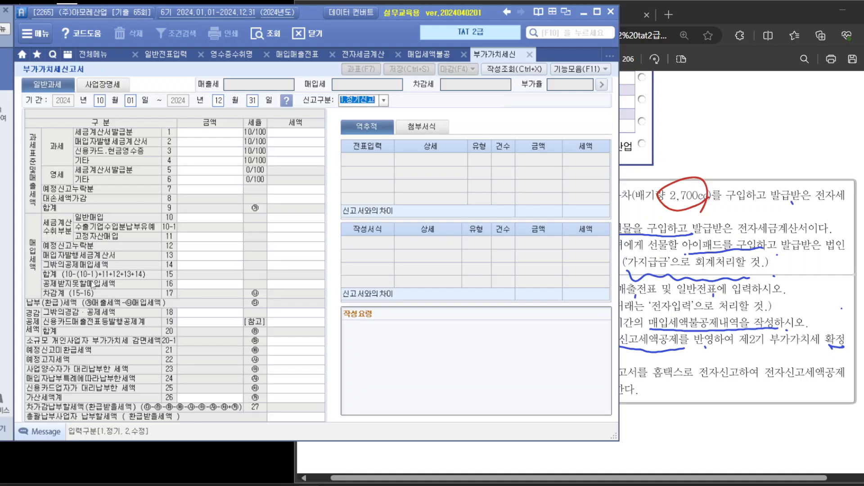
key(Return)
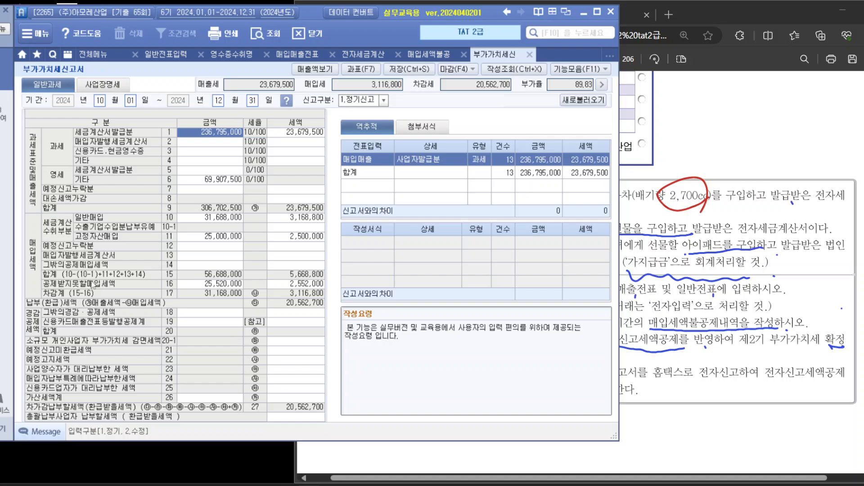
click(219, 286)
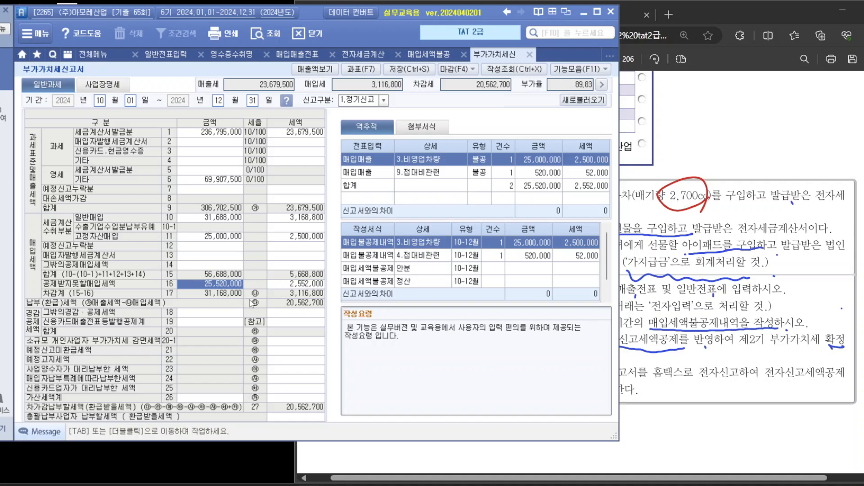
Enter 10,000 as the 전자신고및전자고지 tax amount in the line 18 그밖의경감·공제세액 details and save the return.
click(233, 314)
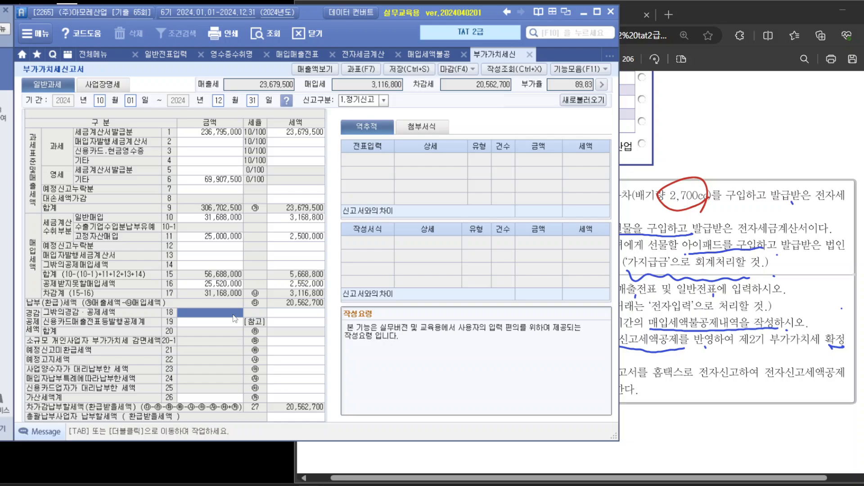
double_click(234, 318)
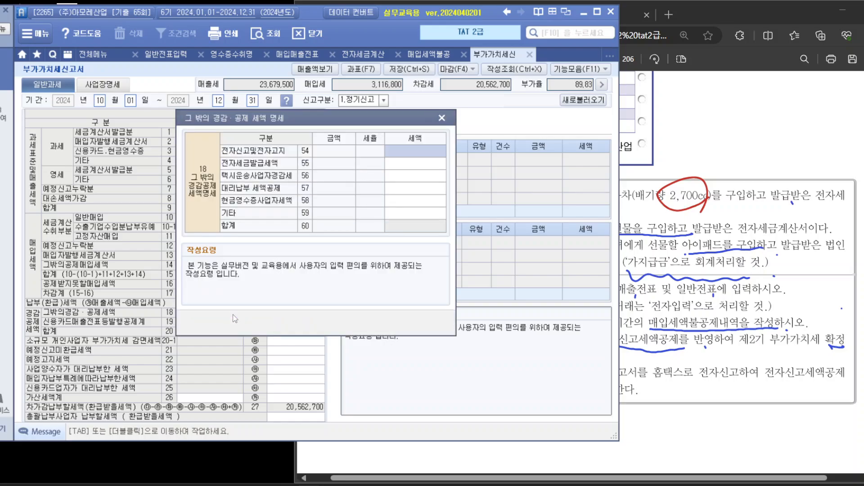
key(Escape)
double_click(235, 318)
text(10)
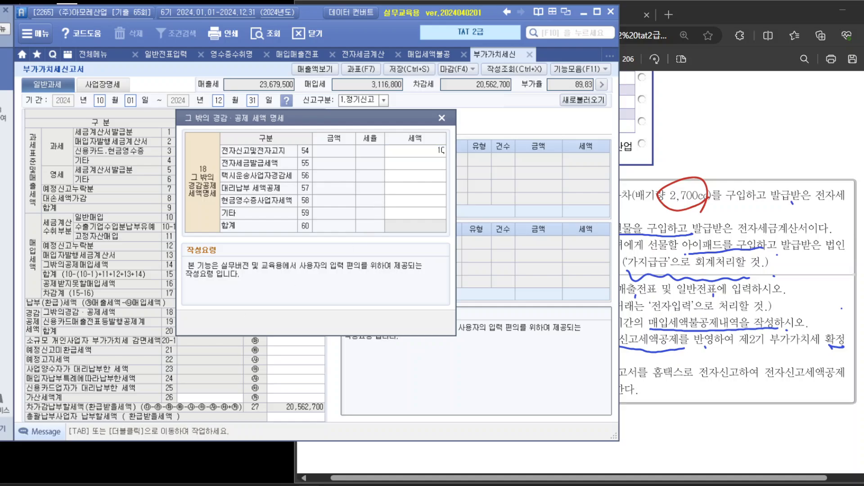
text(,000)
key(Return)
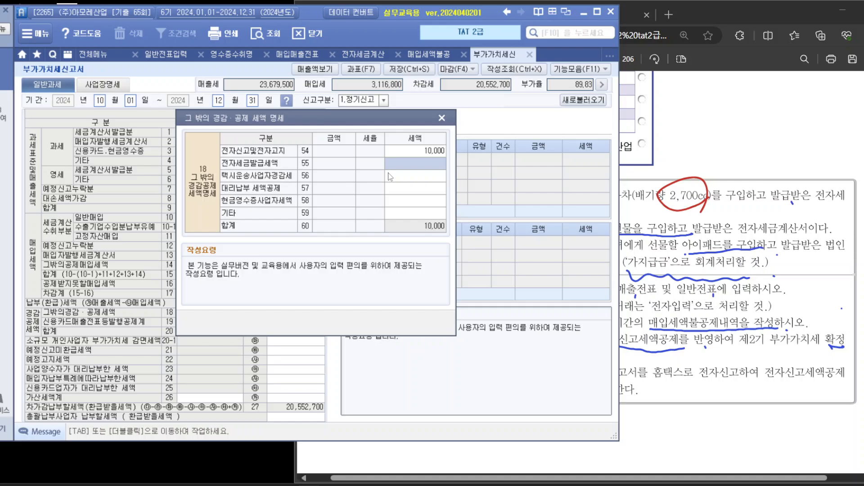
click(441, 118)
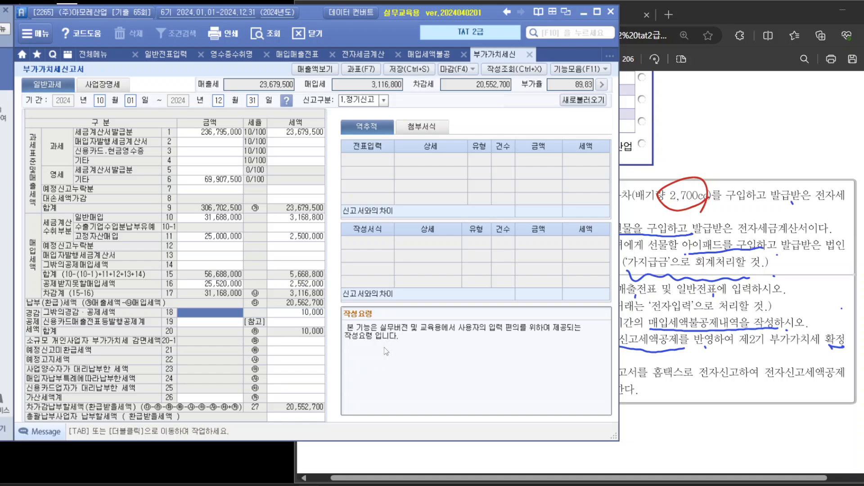
click(408, 71)
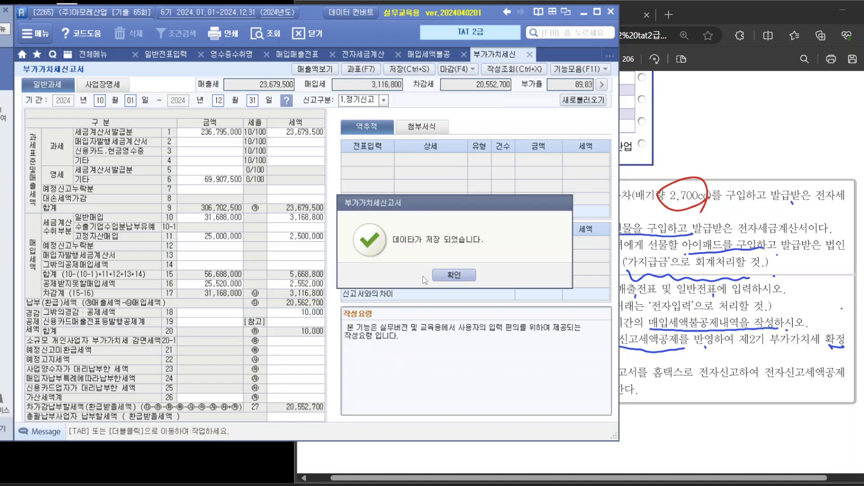
click(454, 275)
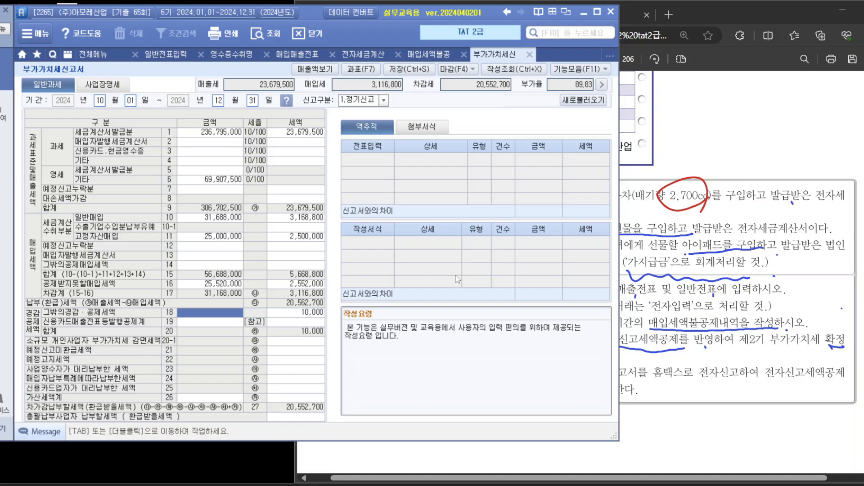
Write a circled 1 beside question 11 on the worksheet's 부가가치세관리 evaluation page.
click(822, 239)
scroll(827, 261, down, 10)
scroll(825, 260, down, 10)
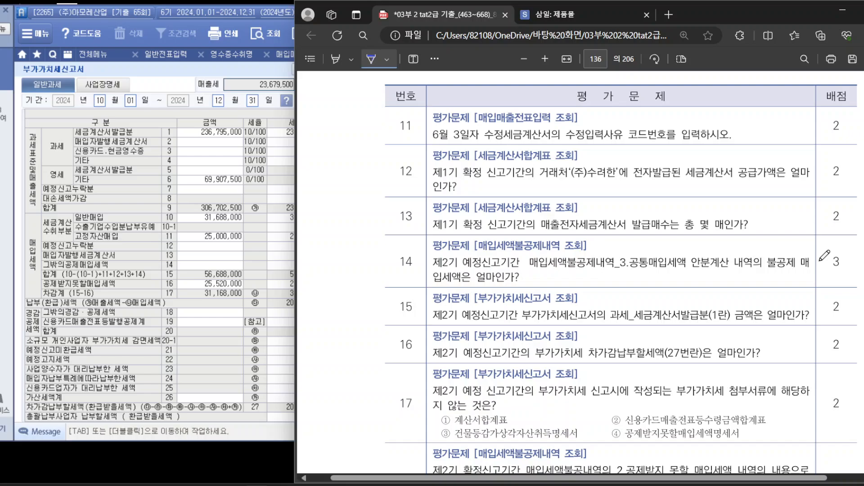
scroll(825, 255, down, 5)
scroll(824, 256, up, 8)
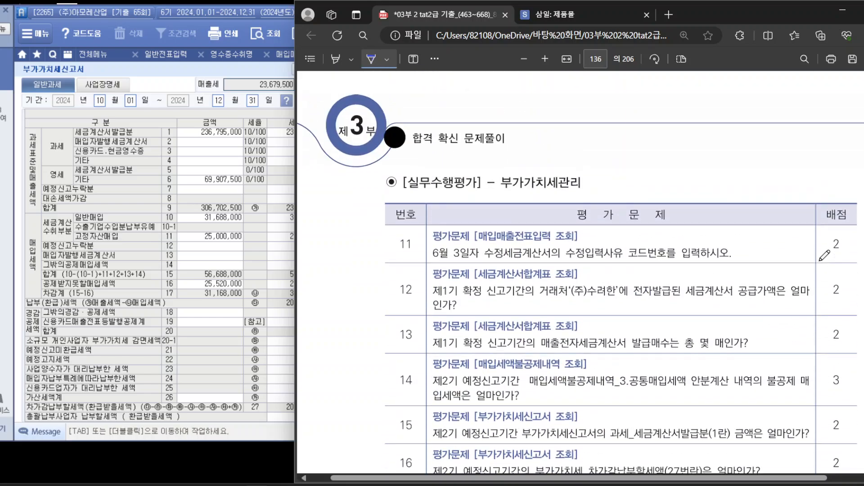
scroll(824, 255, down, 6)
scroll(824, 255, up, 3)
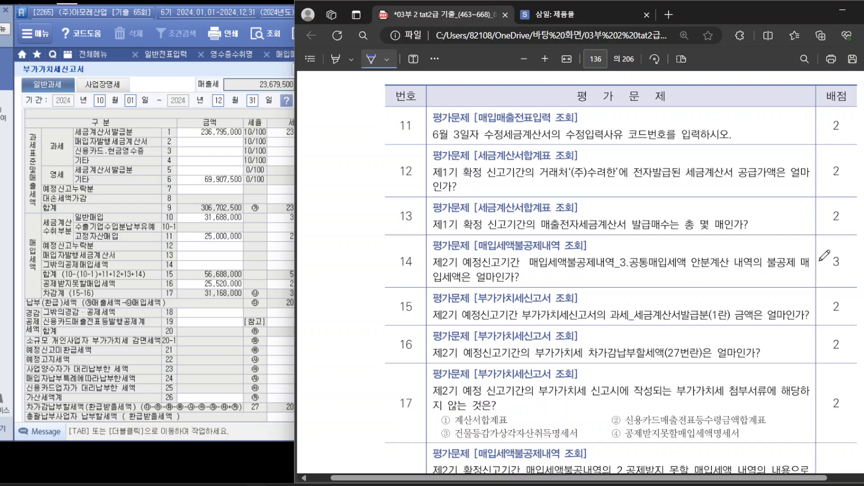
scroll(824, 255, down, 3)
scroll(824, 255, up, 3)
drag(762, 120, 763, 141)
mouse_move(776, 143)
mouse_down()
mouse_move(740, 149)
mouse_move(771, 158)
mouse_up()
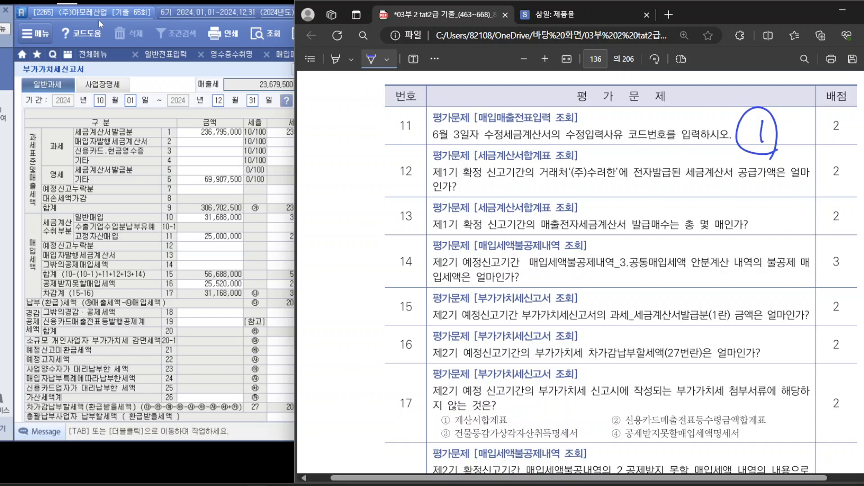
Look up the 06/03 entries in 매입매출전표입력 and check the 수정세금계산서 reason code of the -30 quantity row.
click(290, 57)
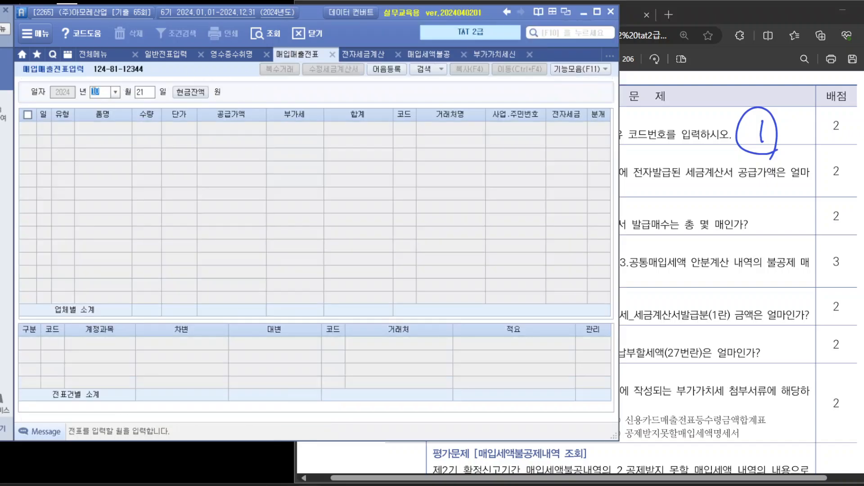
text(0603)
key(Return)
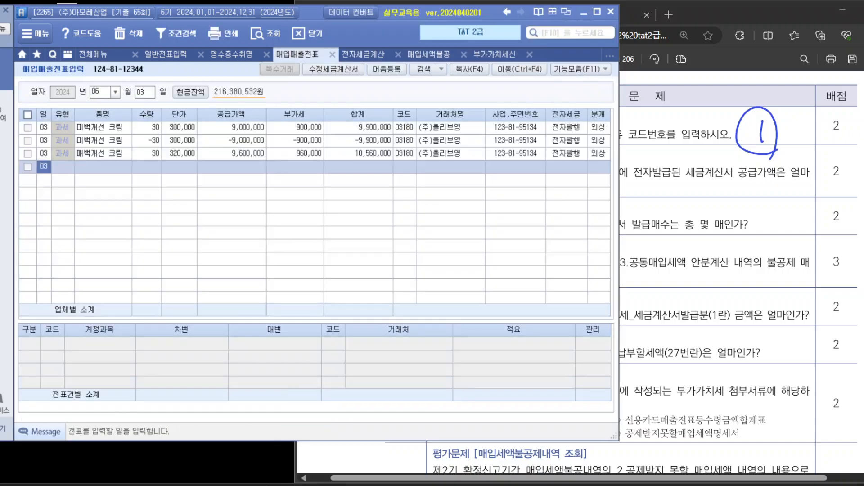
click(159, 143)
click(342, 71)
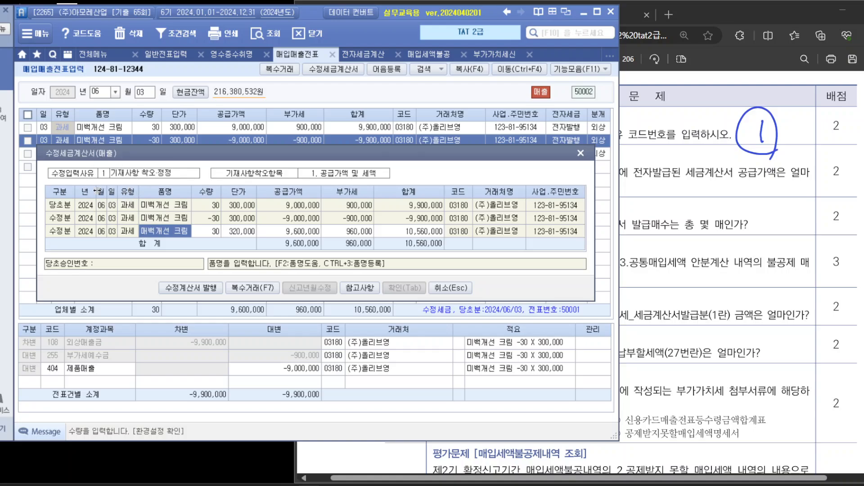
click(581, 153)
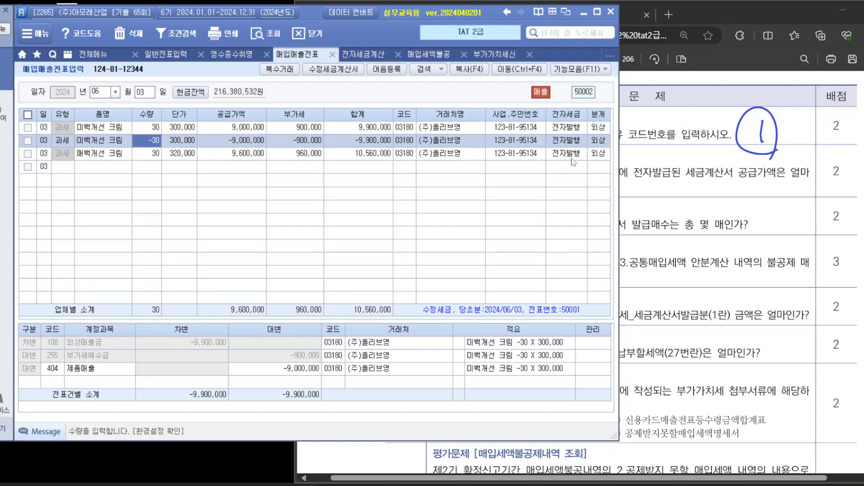
click(760, 95)
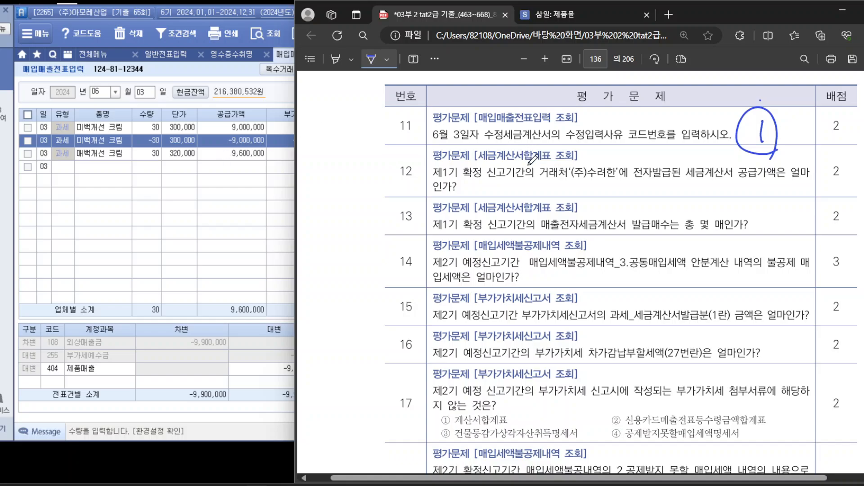
Open the 세금계산서합계표 for 2024 months 04 through 06 with 1.정기 as the filing type.
click(92, 55)
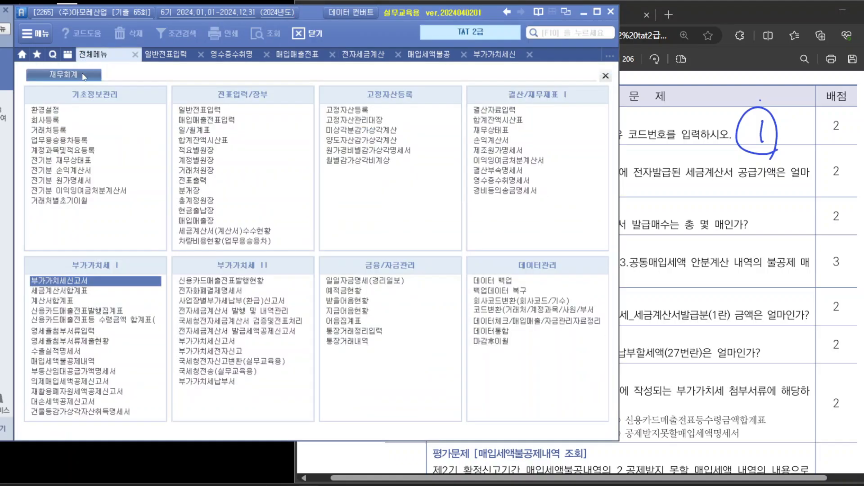
click(86, 291)
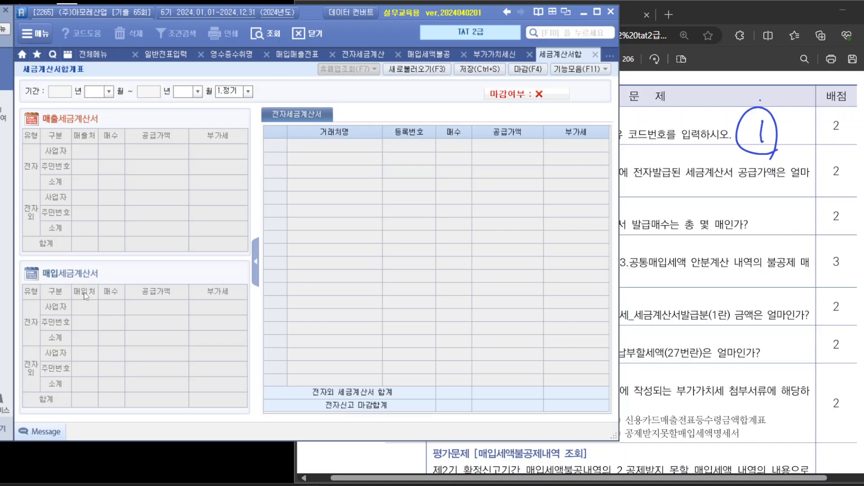
text(04)
key(Return)
text(06)
key(Return)
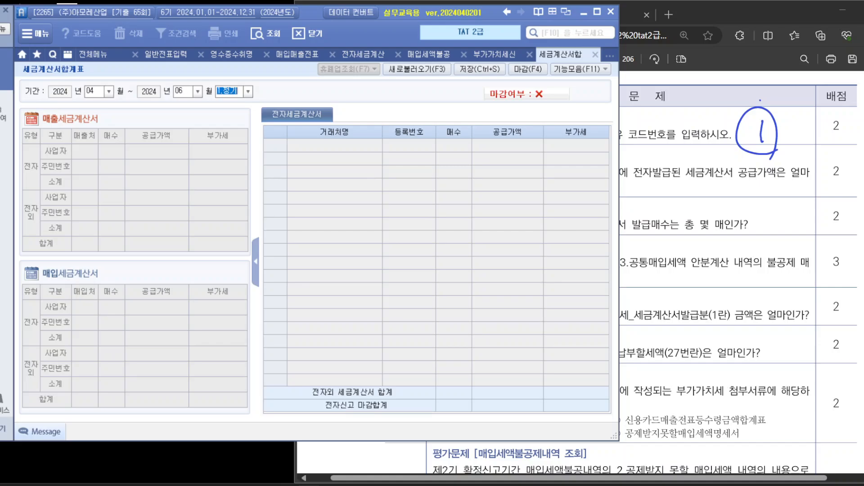
key(Return)
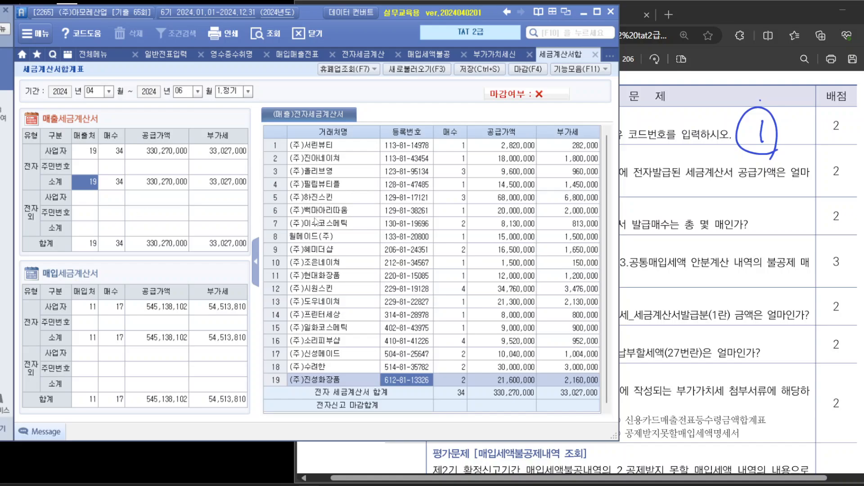
Check the supply value for (주)수려한 in the electronic sales tax invoice list to answer question 12.
click(323, 372)
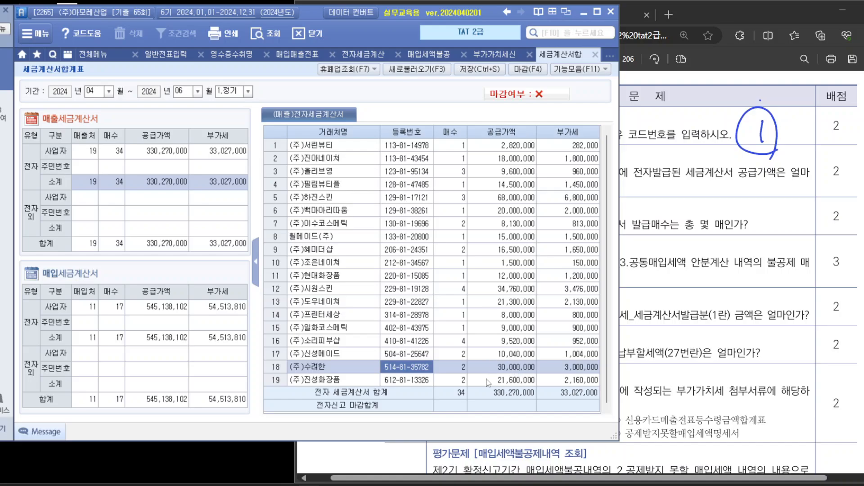
click(115, 151)
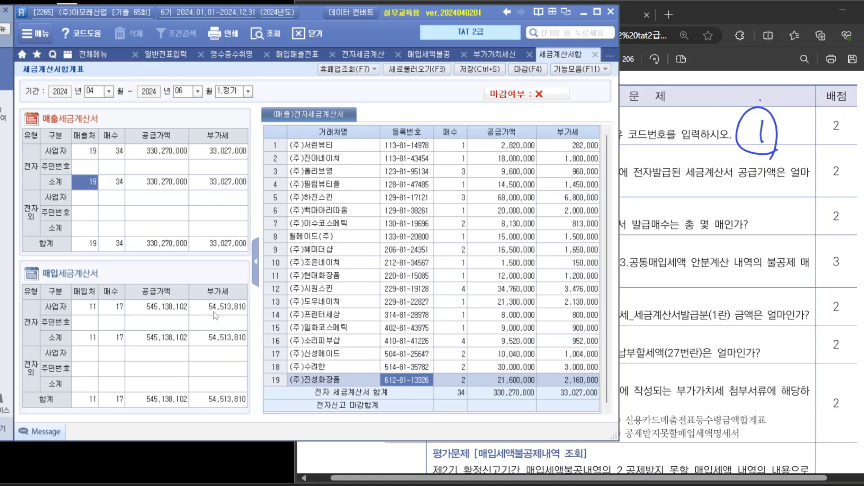
click(316, 367)
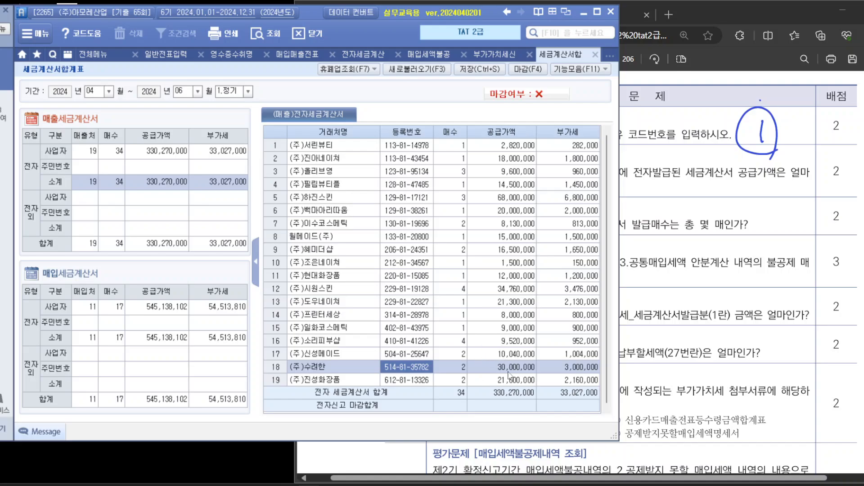
click(738, 194)
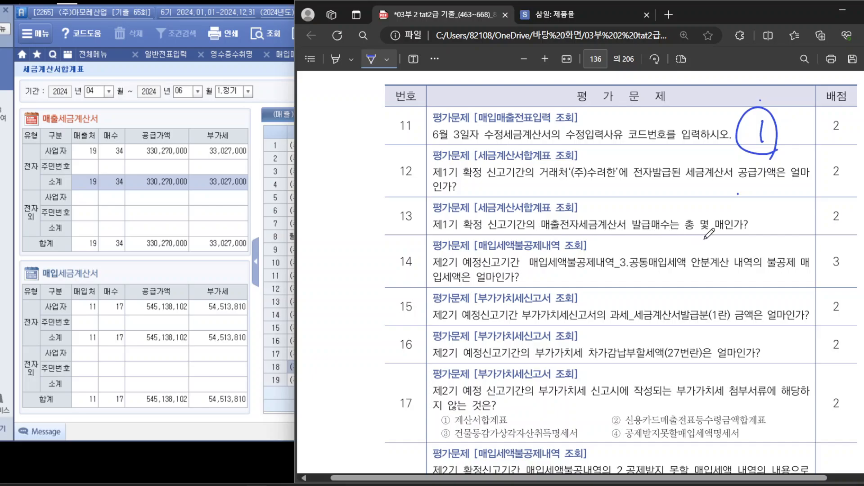
Check the total number of sales tax invoices and write 34 beside question 13 on the worksheet.
click(118, 243)
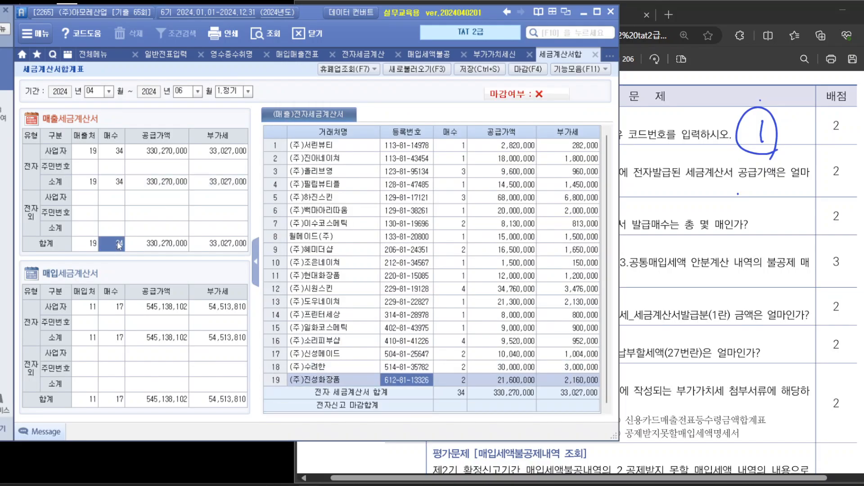
click(761, 219)
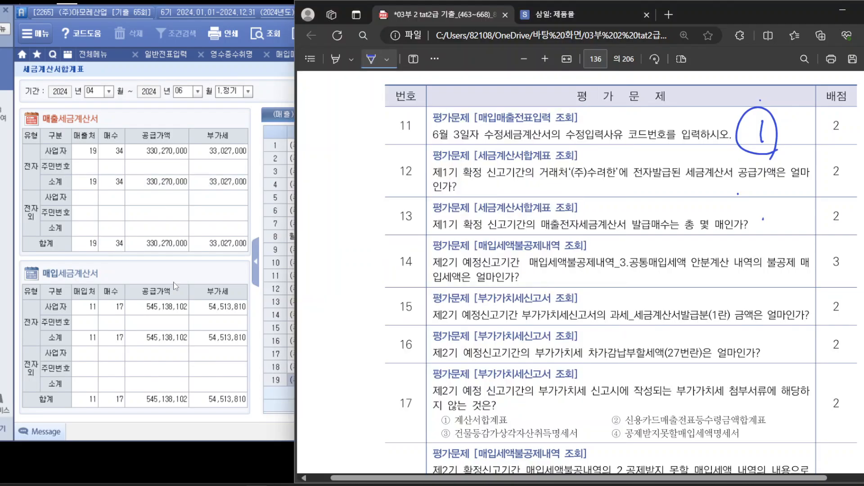
drag(761, 219, 771, 235)
drag(790, 209, 808, 222)
drag(798, 208, 788, 250)
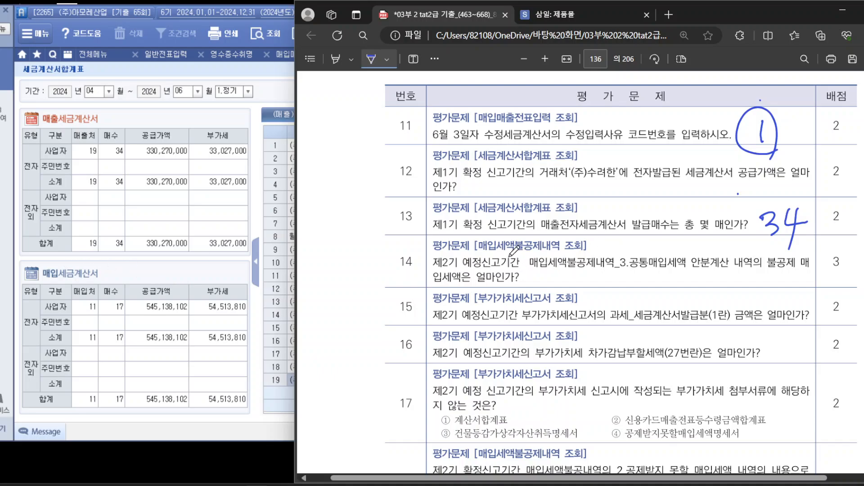
Underline the form name in question 14 and load the saved 매입세액불공제내역 for 2024 months 07 through 09.
drag(481, 254, 579, 256)
click(217, 122)
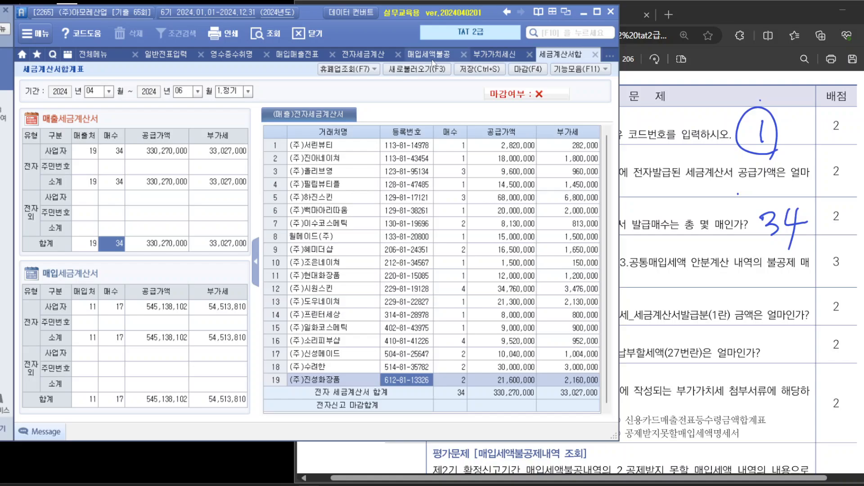
click(93, 54)
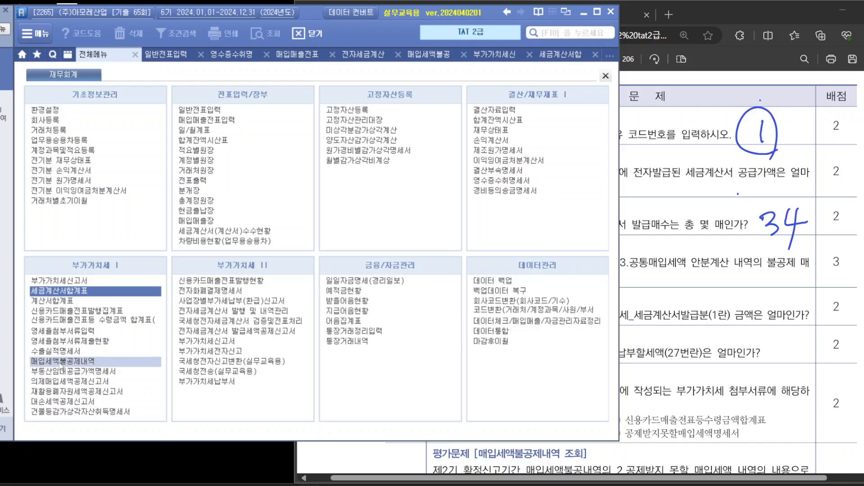
click(62, 362)
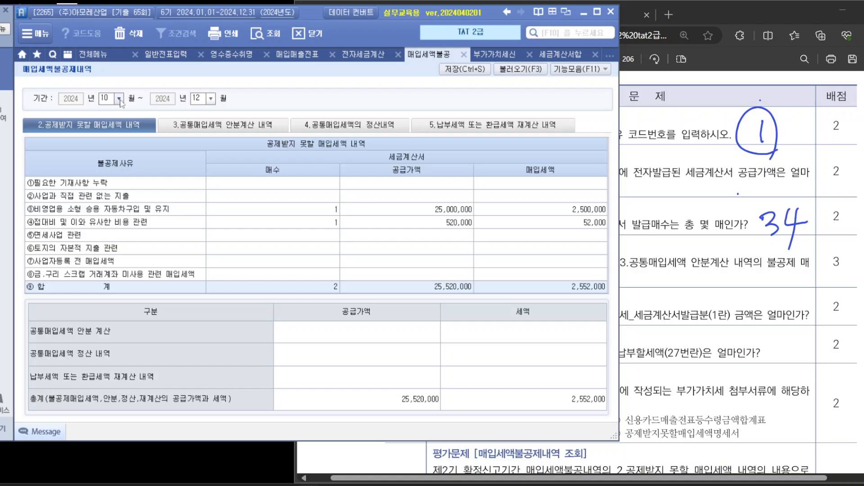
click(119, 98)
click(113, 163)
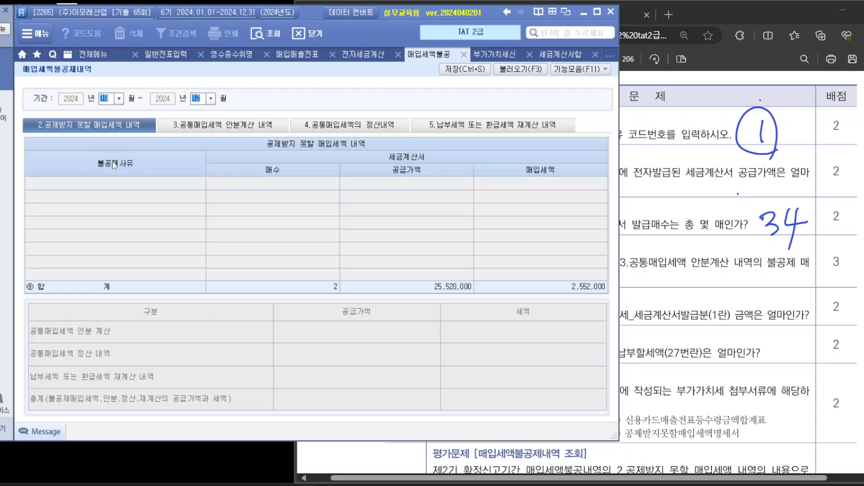
click(210, 98)
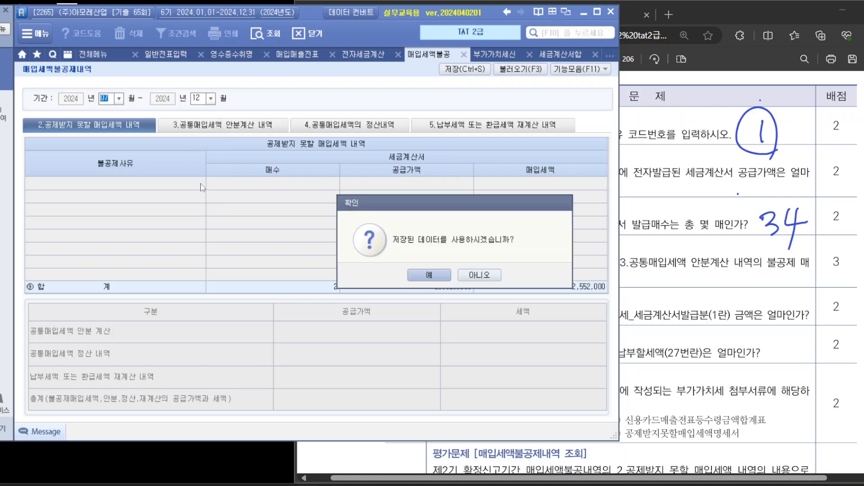
click(431, 275)
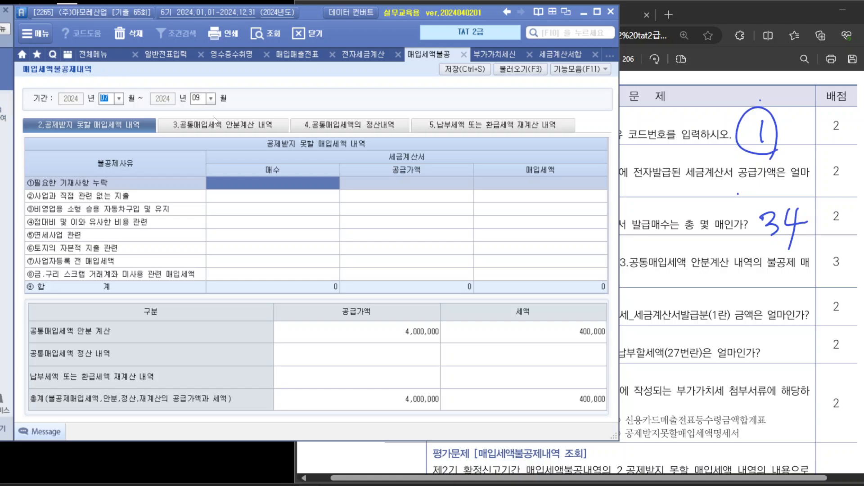
Check the non-deductible input tax under 3.공통매입세액 안분계산 내역 and write 400,- beside question 14 on the worksheet.
click(218, 128)
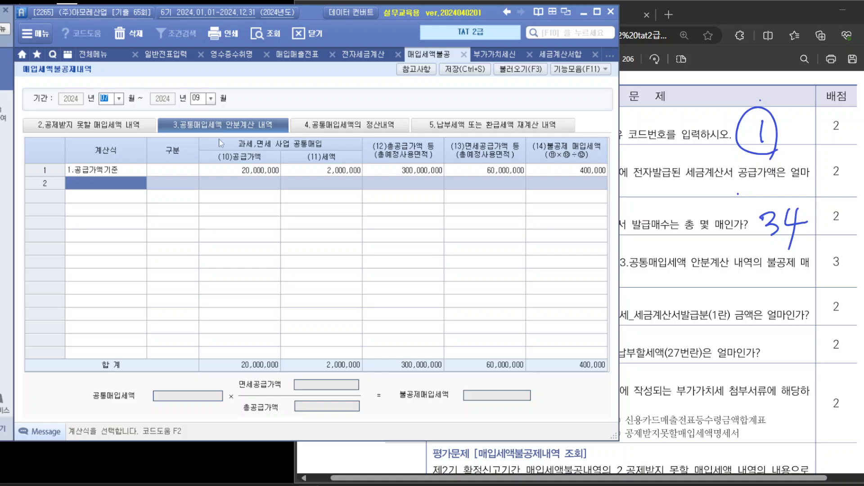
click(591, 173)
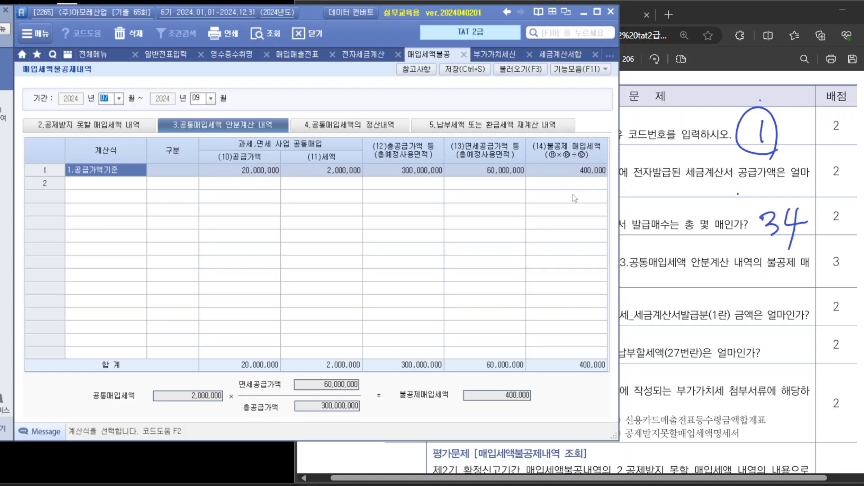
click(585, 177)
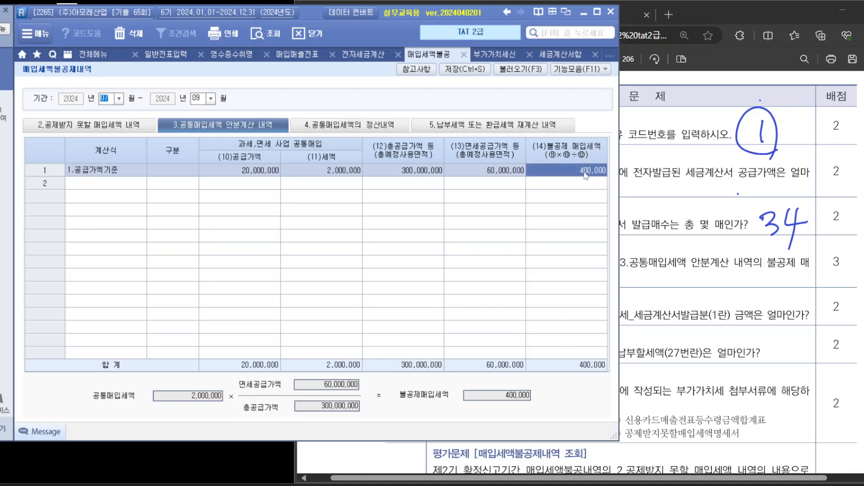
click(642, 308)
mouse_move(681, 275)
mouse_down()
mouse_move(694, 288)
mouse_move(684, 297)
mouse_up()
drag(700, 279, 729, 291)
drag(735, 285, 764, 280)
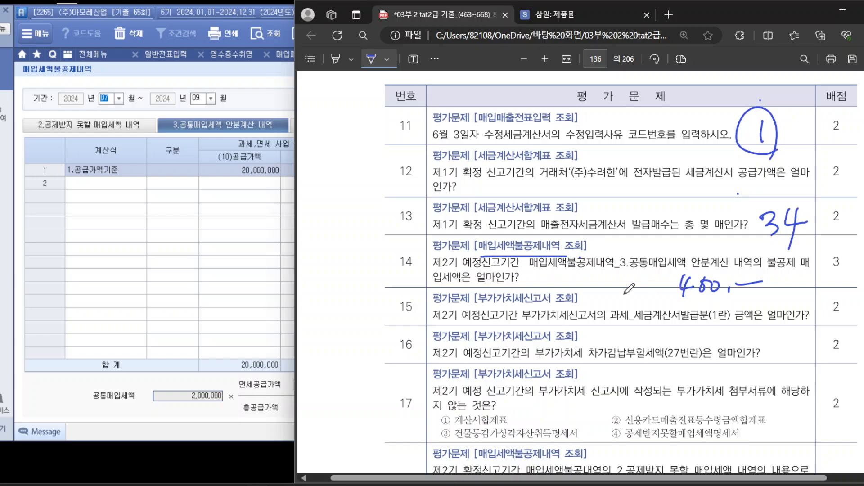
Bracket questions 15 to 17 and questions 19 to 20 on the worksheet, and put a check mark at question 18.
scroll(428, 320, down, 3)
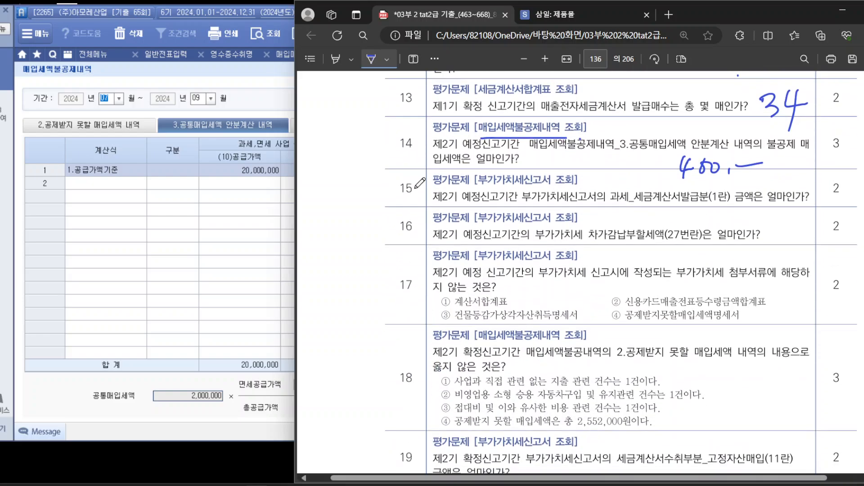
mouse_move(389, 192)
mouse_down()
mouse_move(376, 269)
mouse_move(382, 303)
mouse_move(396, 315)
mouse_up()
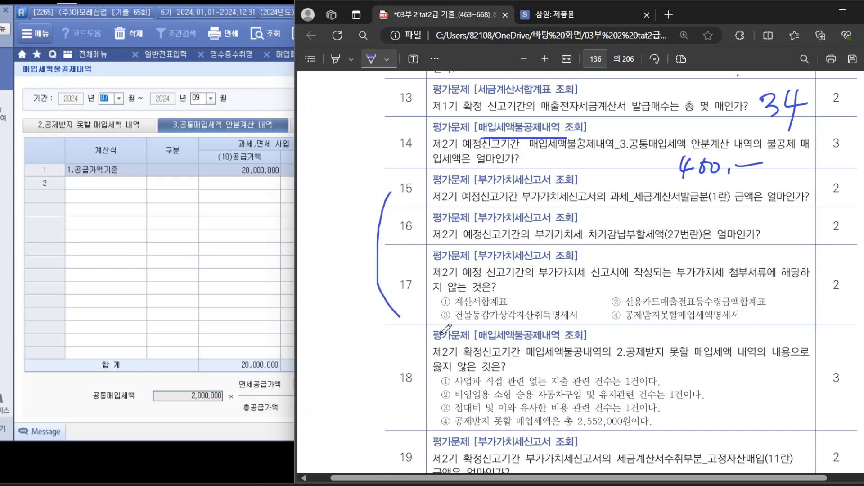
scroll(447, 328, down, 3)
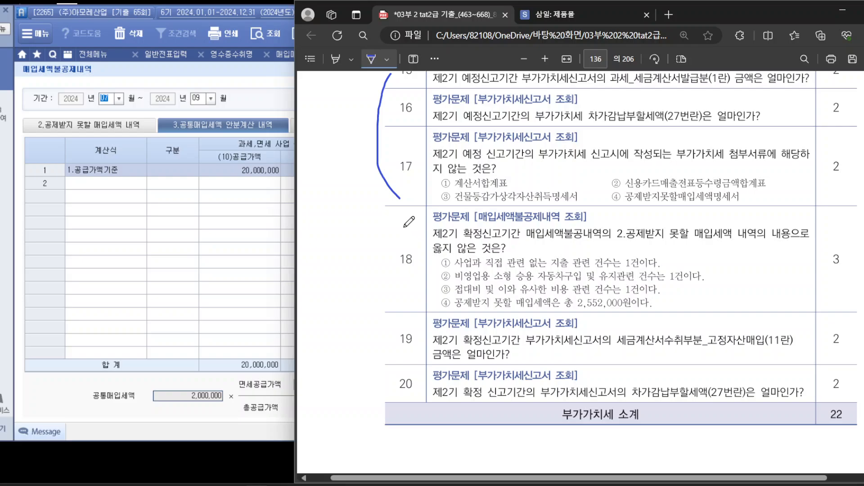
mouse_move(404, 228)
mouse_down()
mouse_move(410, 248)
mouse_move(421, 229)
mouse_up()
mouse_move(406, 328)
mouse_down()
mouse_move(390, 375)
mouse_move(403, 388)
mouse_up()
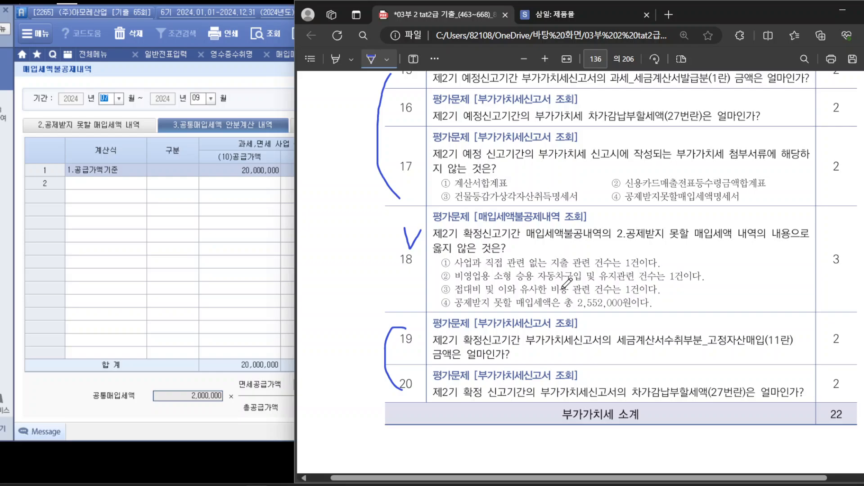
Underline the filing period in question 18 and load the saved 2.공제받지 못할 매입세액 내역 for months 10 through 12.
drag(435, 243, 549, 241)
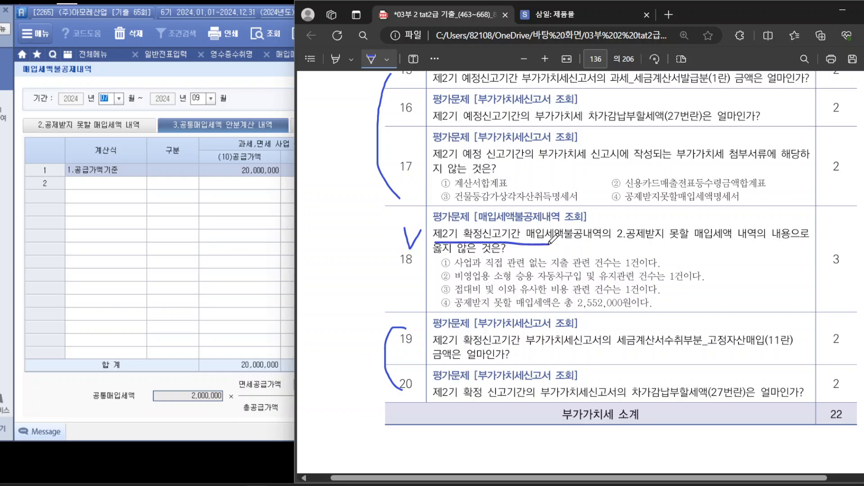
click(119, 99)
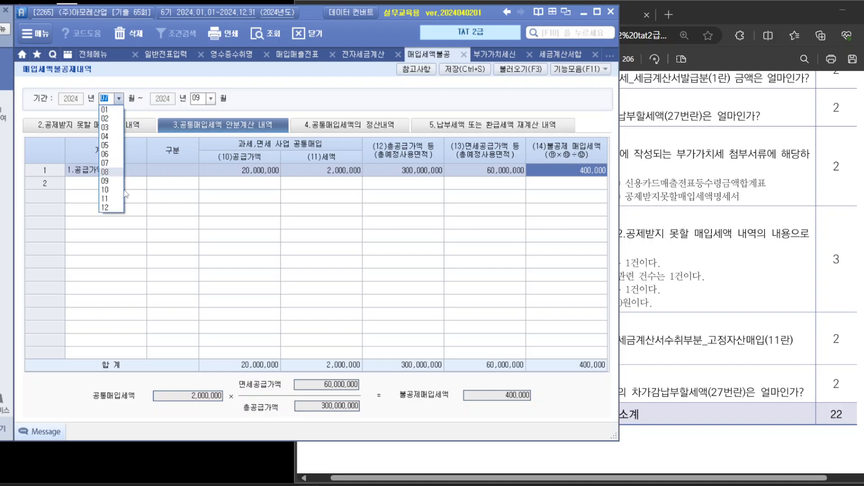
click(110, 189)
click(210, 98)
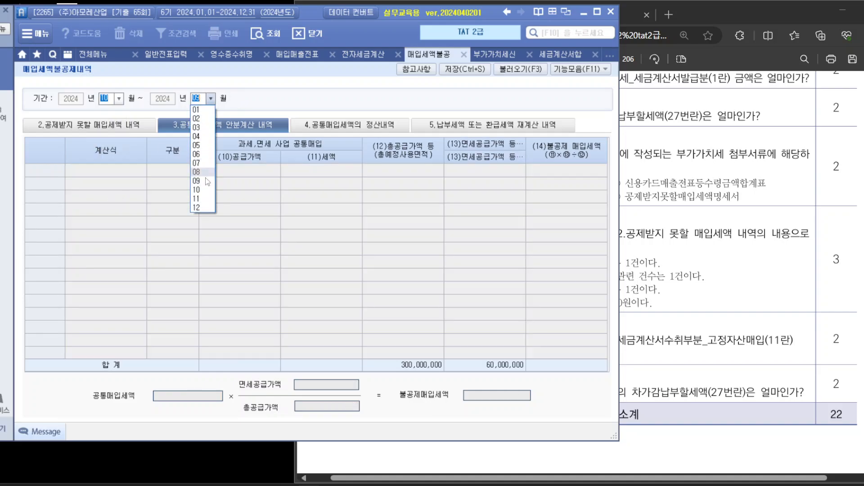
click(205, 181)
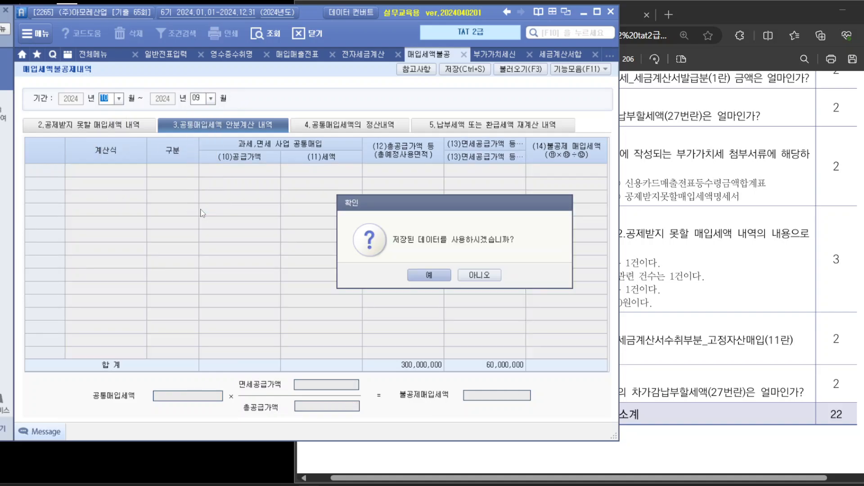
click(422, 275)
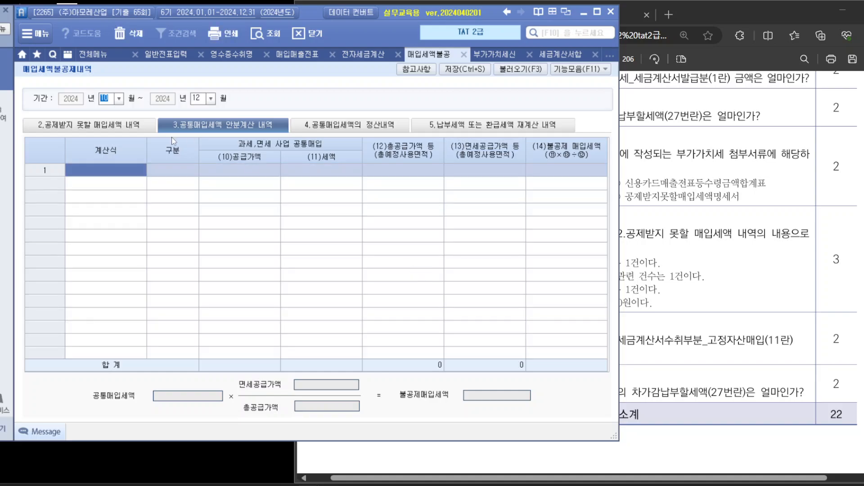
click(120, 126)
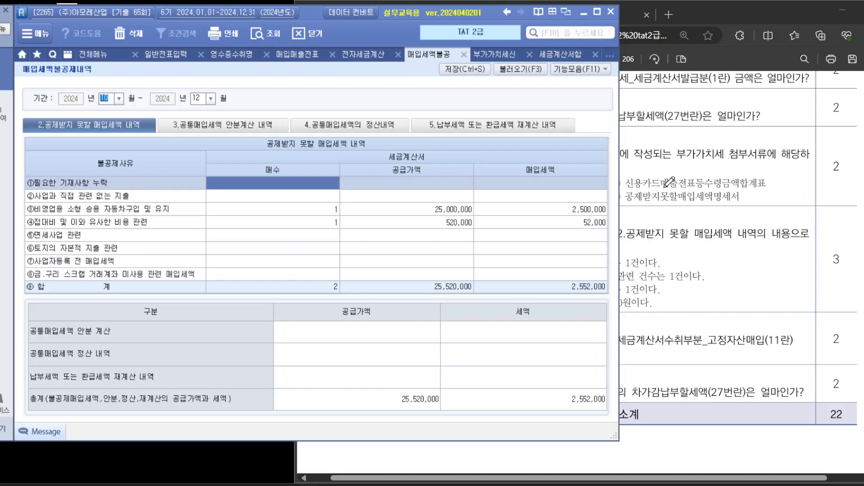
Compare question 18's options with the counts and total tax of the non-deductible rows, and mark option ① as the answer.
click(761, 218)
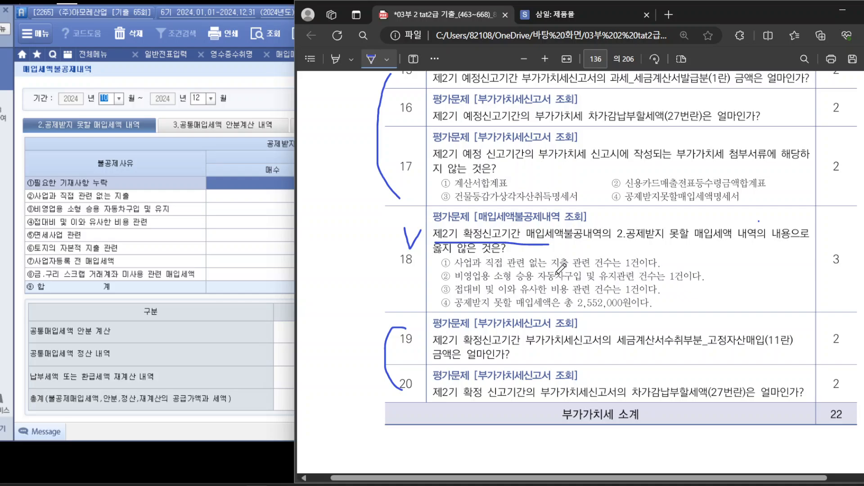
click(225, 221)
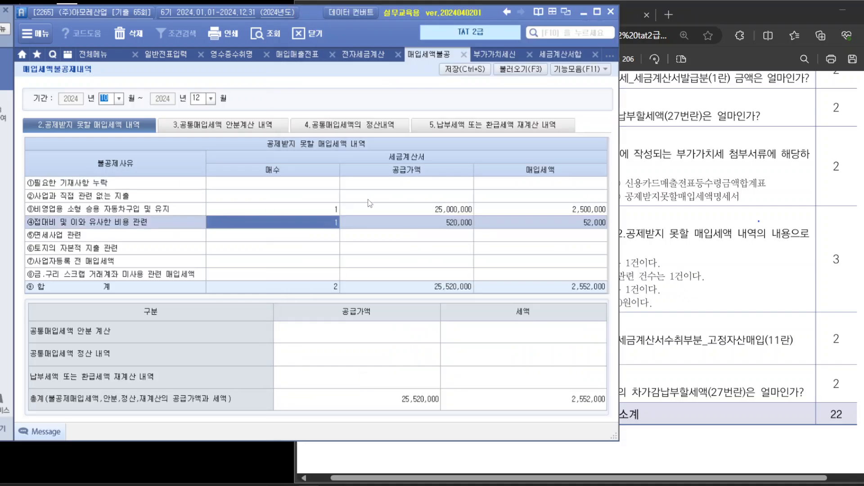
click(378, 200)
click(759, 221)
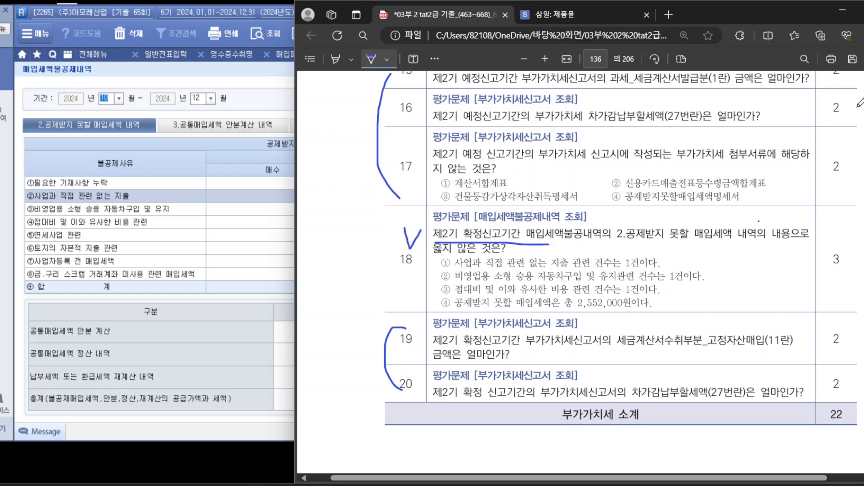
drag(445, 254, 458, 256)
click(234, 208)
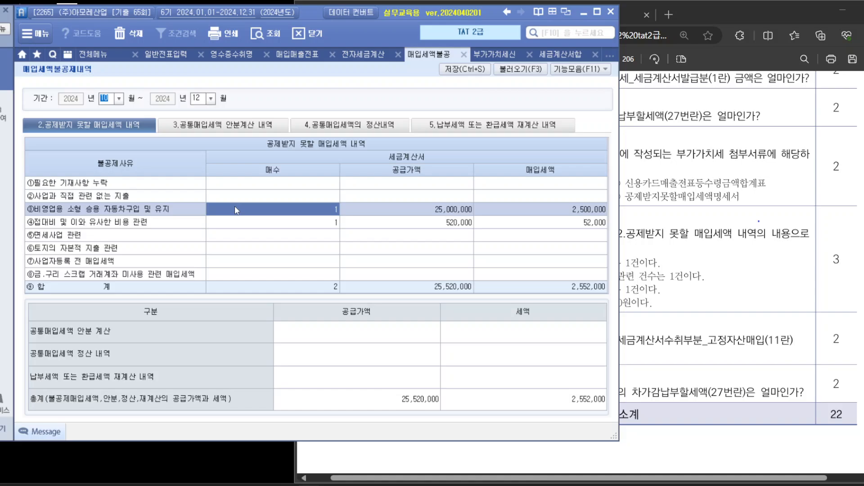
click(742, 277)
click(253, 223)
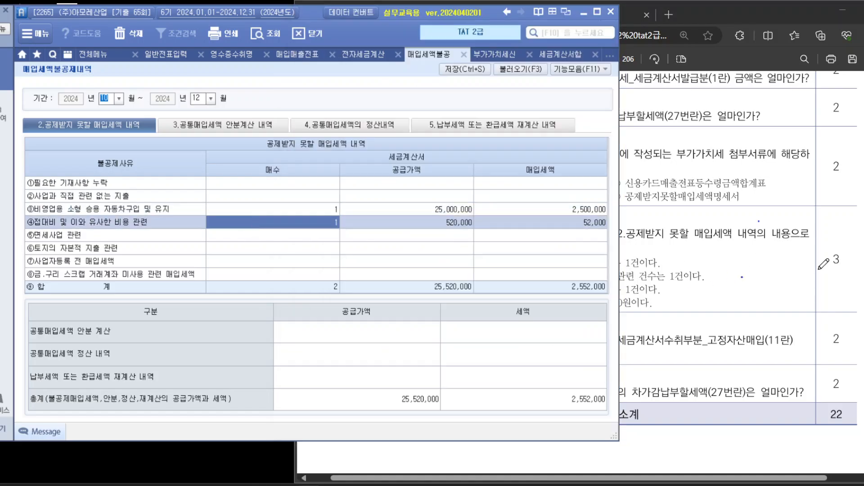
click(702, 285)
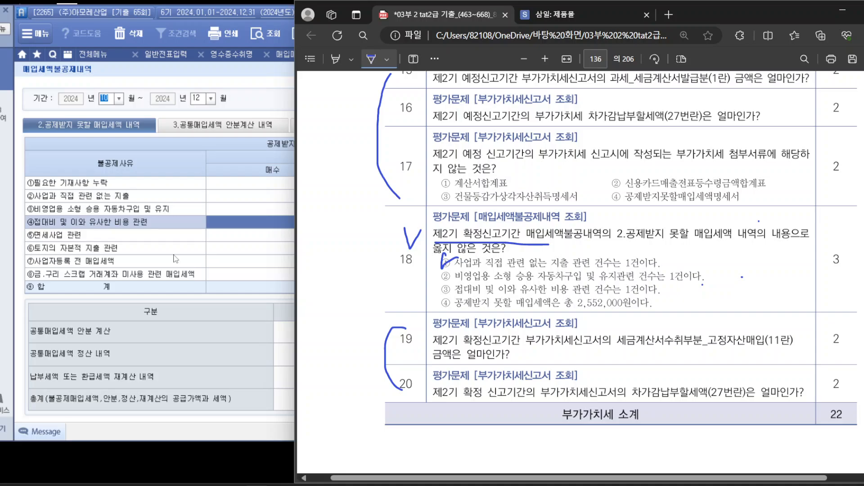
click(205, 249)
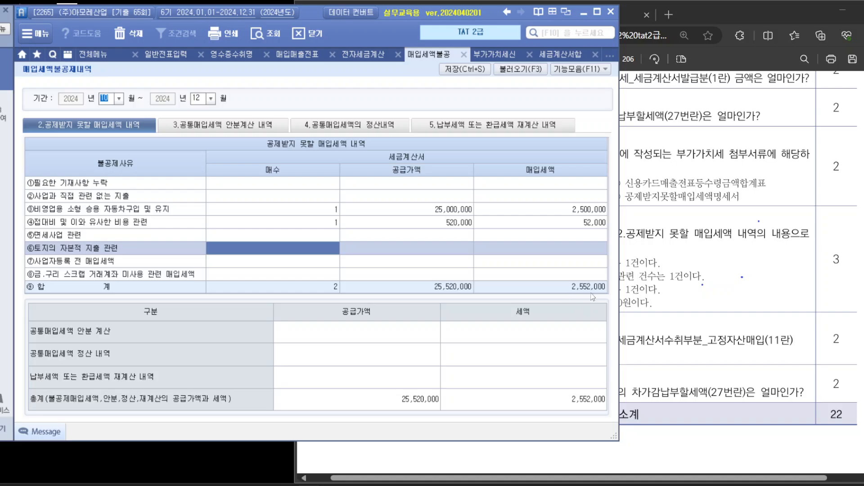
click(652, 297)
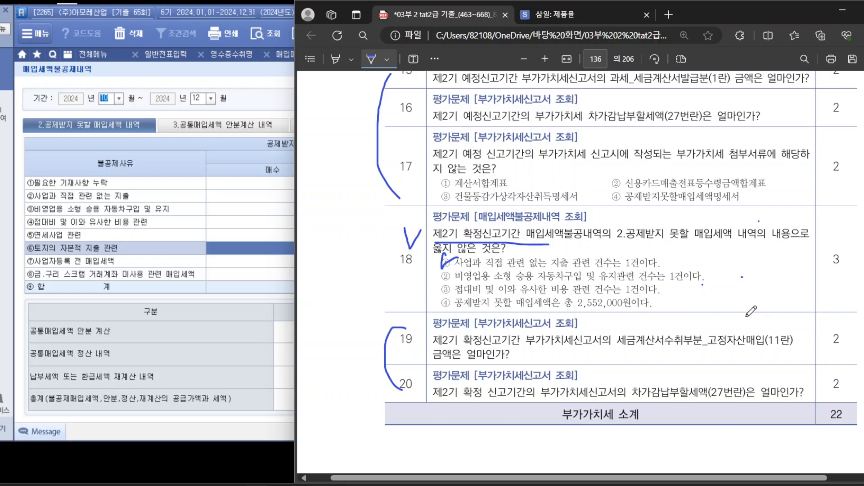
Load the 부가가치세신고서 for 2024 from 07/01 through 09/30 with 1.정기신고 as the filing type.
scroll(750, 310, up, 2)
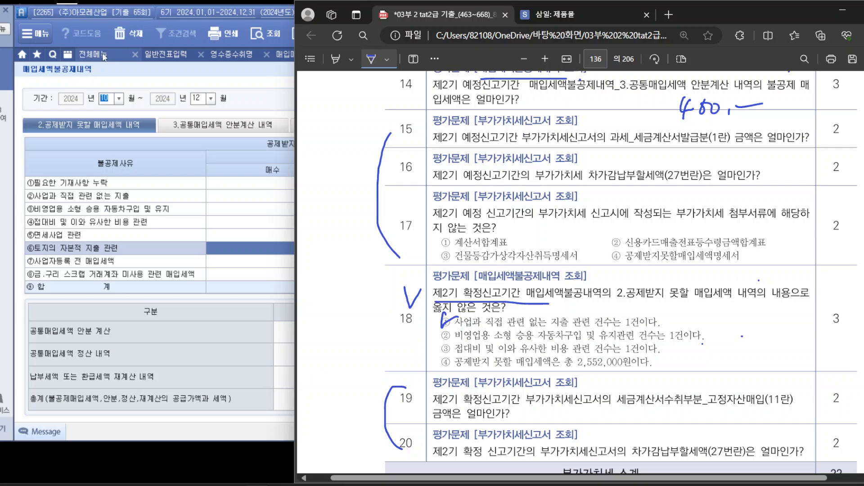
click(147, 85)
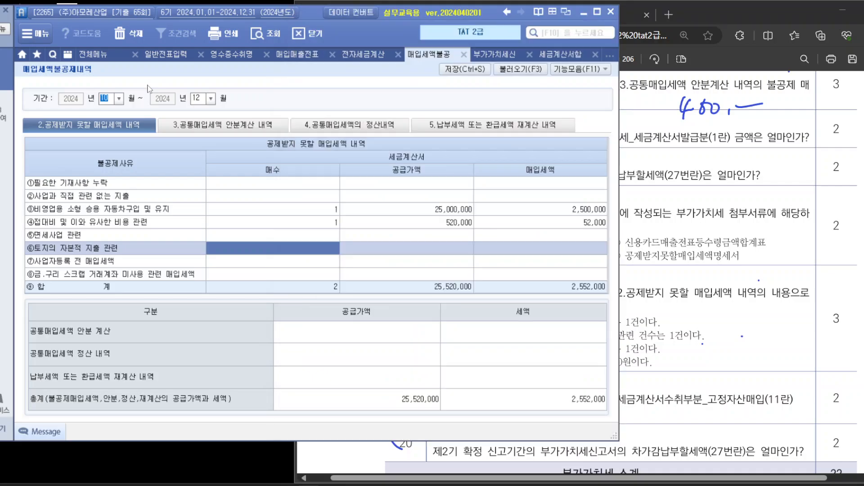
click(507, 55)
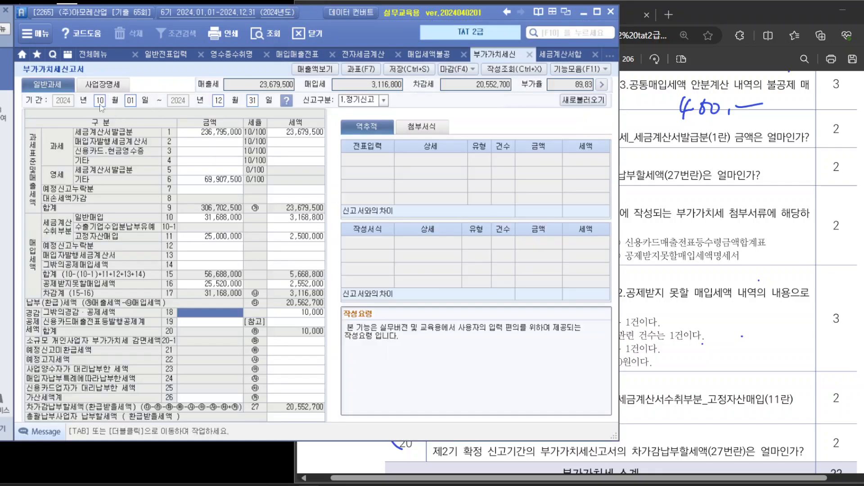
text(07)
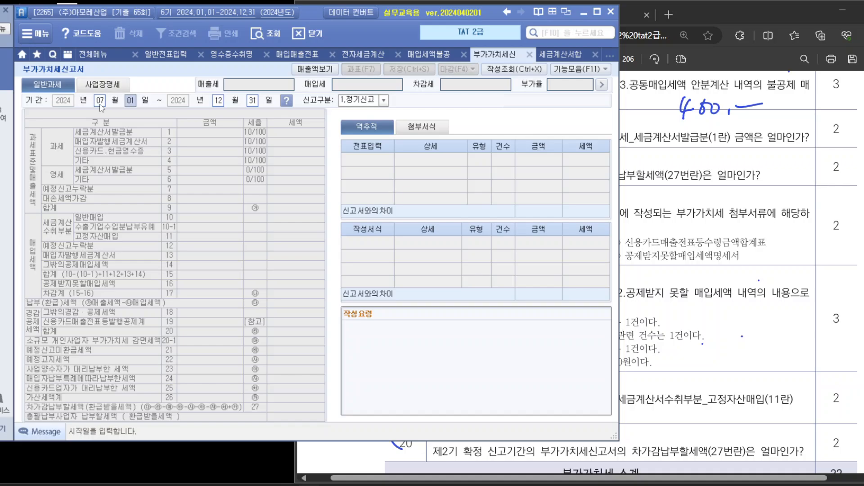
key(Return)
text(09)
key(Return)
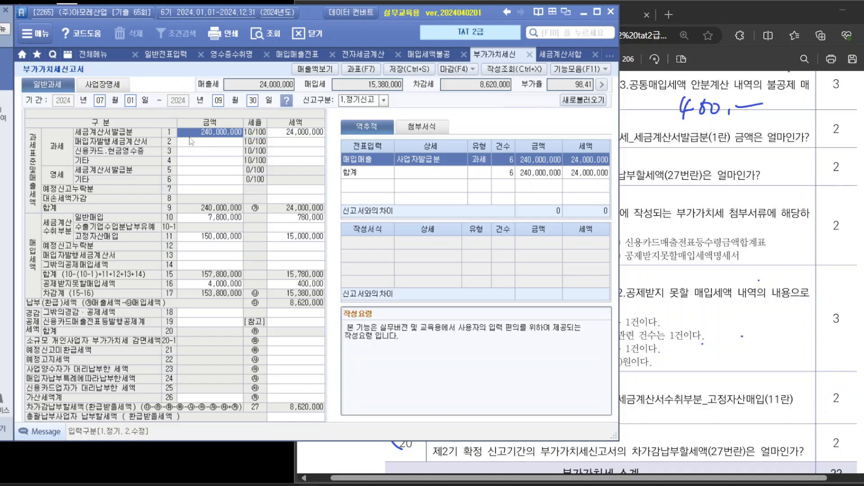
Underline 세금계산서발급분(1란) in question 15 and 차가감납부할세액(27번란) in question 16 on the worksheet.
click(751, 157)
drag(628, 144, 792, 145)
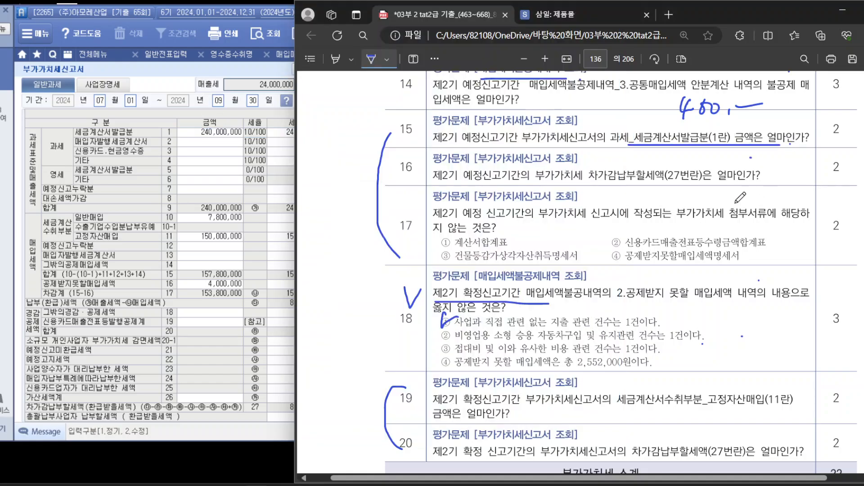
drag(595, 180, 756, 179)
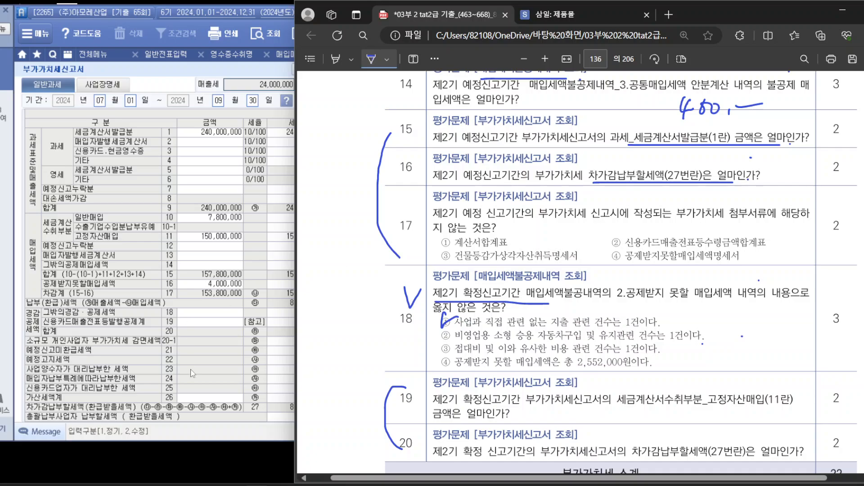
Check 차가감납부할세액 (line 27) in the July–September return and underline option ① 계산서합계표 in question 17.
click(256, 378)
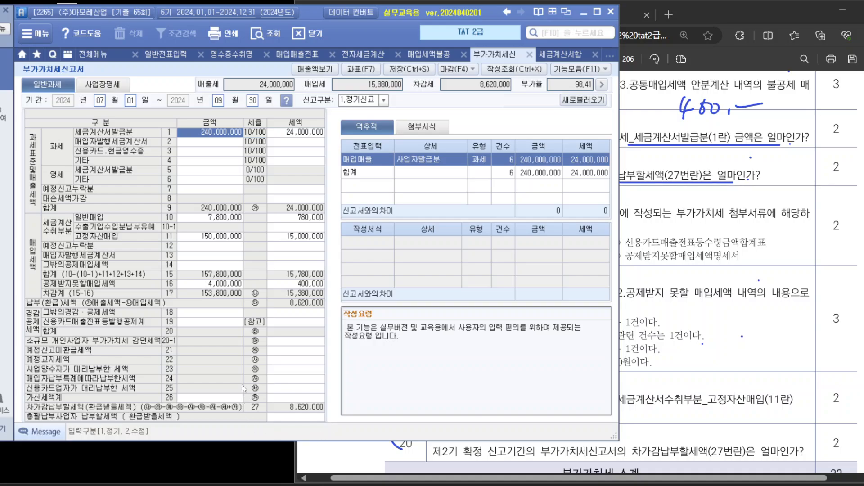
click(750, 192)
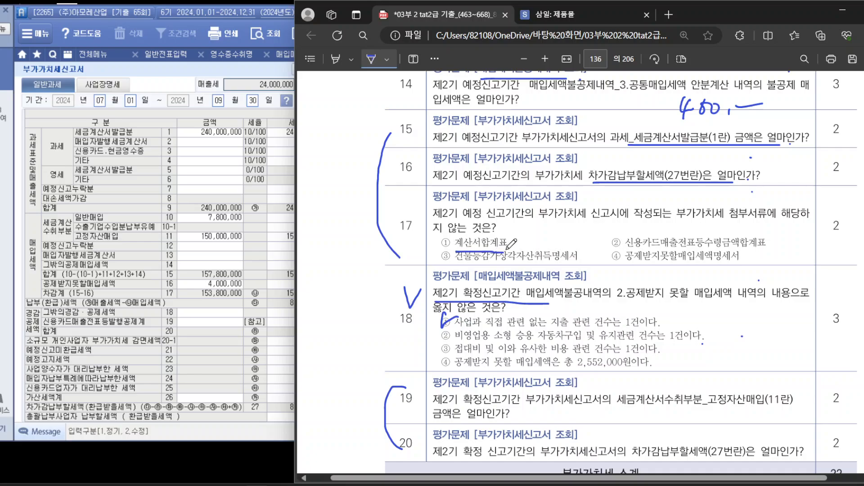
Open 과세표준명세 for the return and examine 85.계산서발급금액 and 86.계산서수취금액.
click(217, 161)
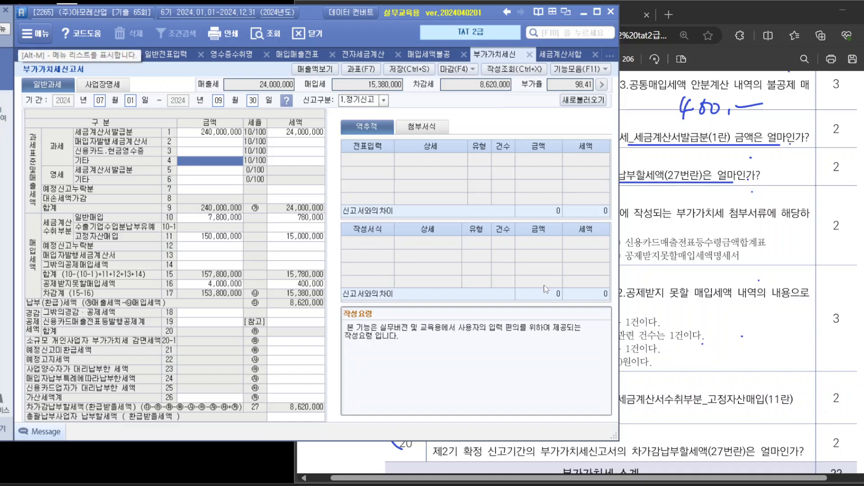
click(356, 71)
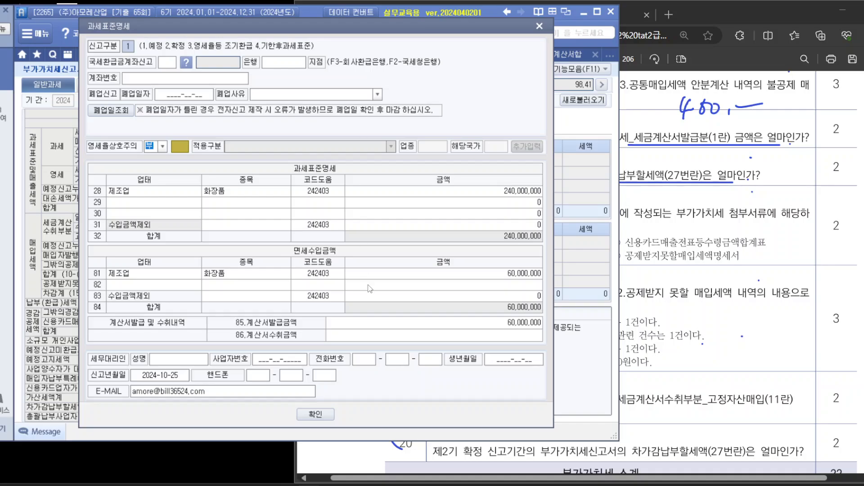
click(467, 325)
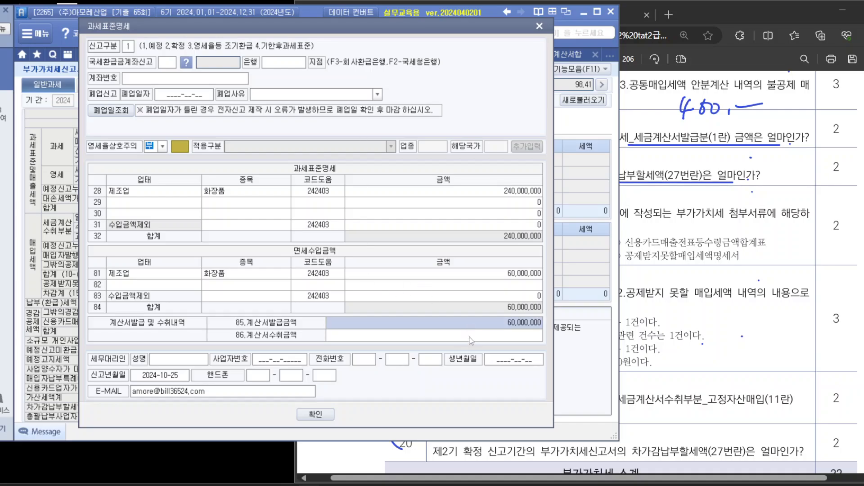
click(469, 338)
click(468, 327)
click(474, 338)
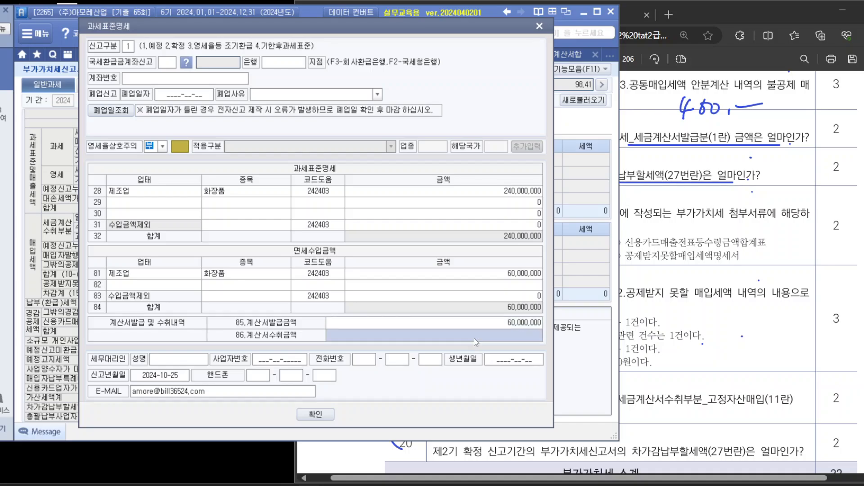
click(482, 328)
click(485, 338)
Strike off option ① 계산서합계표 in question 17 on the worksheet and close the 과세표준명세 window.
click(857, 220)
click(852, 225)
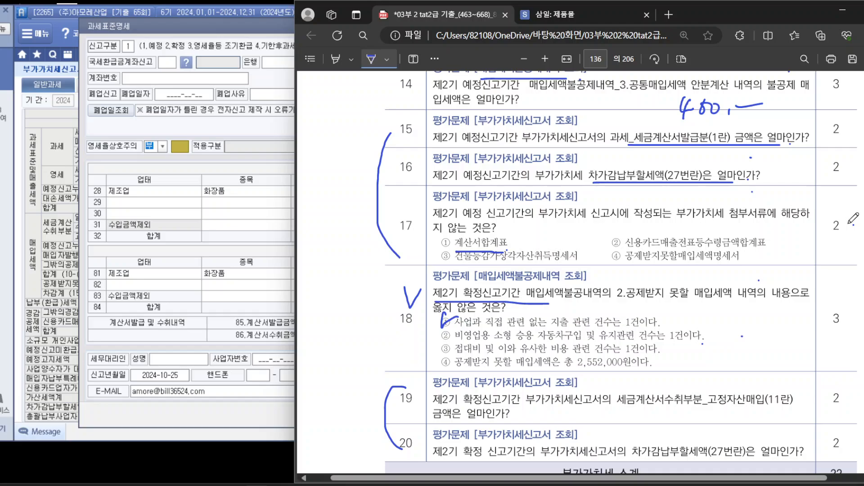
drag(454, 237, 437, 253)
click(262, 29)
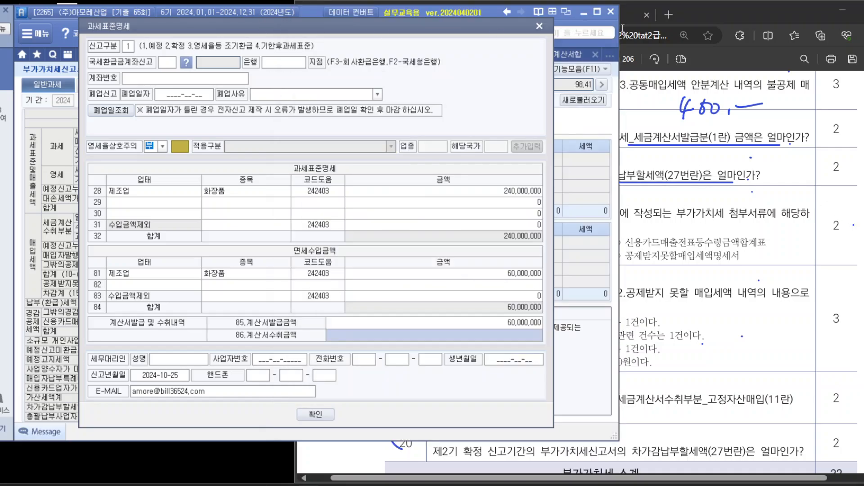
click(539, 26)
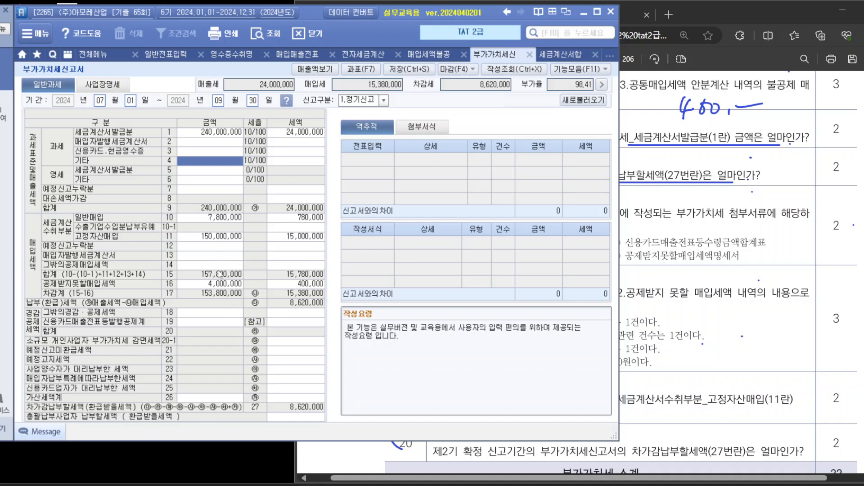
Check 그밖의공제매입세액 (line 14) in the return and mark option ② 신용카드매출전표등수령금액합계표 as question 17's answer.
click(216, 267)
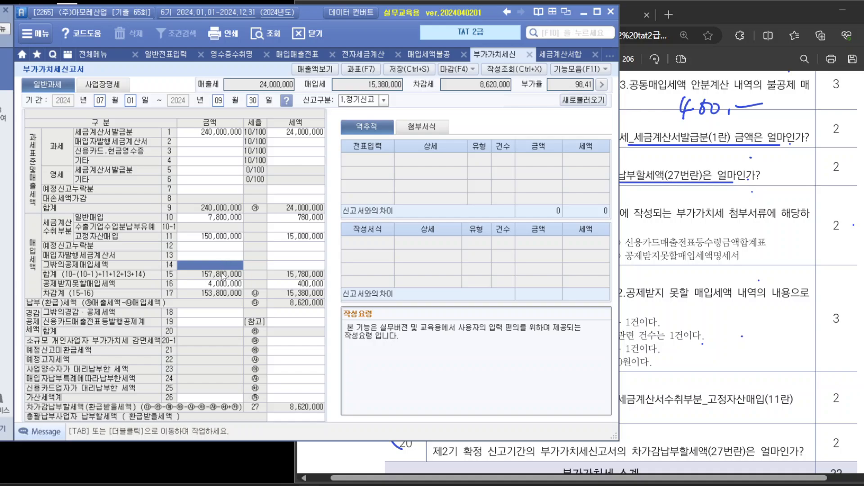
key(alt+Tab)
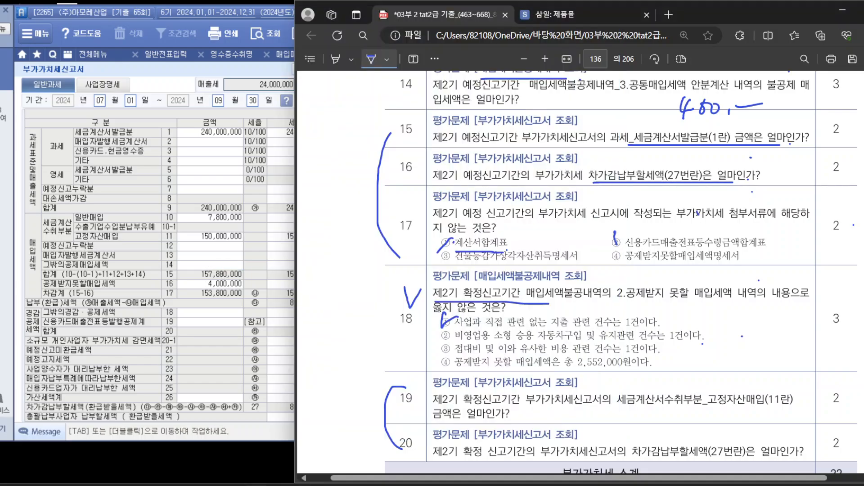
drag(615, 240, 626, 228)
Check 고정자산매입 (line 11) and 공제받지못할매입세액 (line 16) in the return, and strike off options ③ and ④ in question 17.
double_click(224, 238)
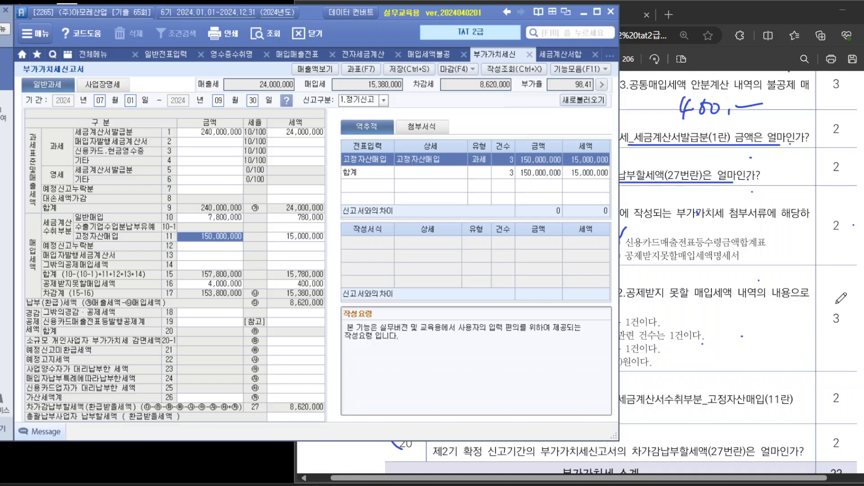
click(857, 277)
drag(444, 264, 452, 255)
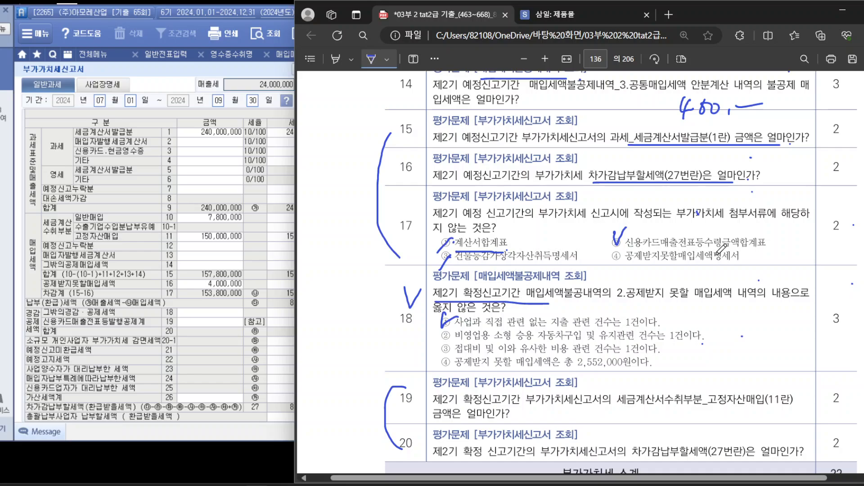
click(212, 294)
click(207, 284)
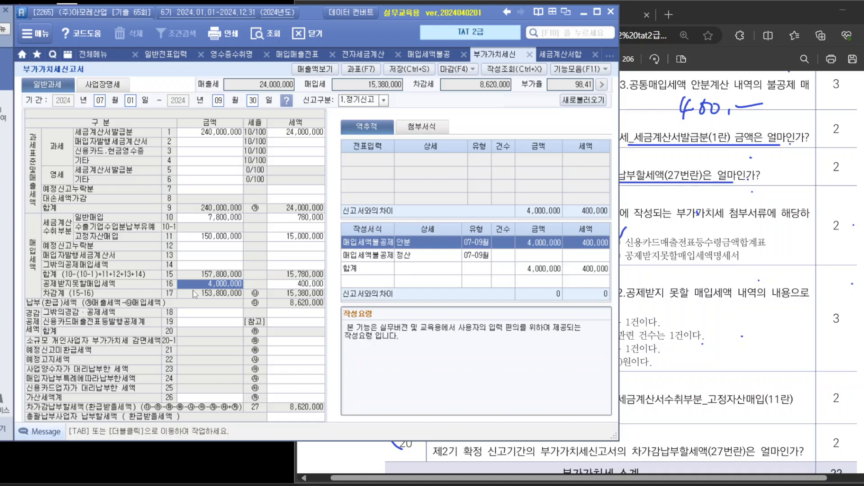
key(alt+Tab)
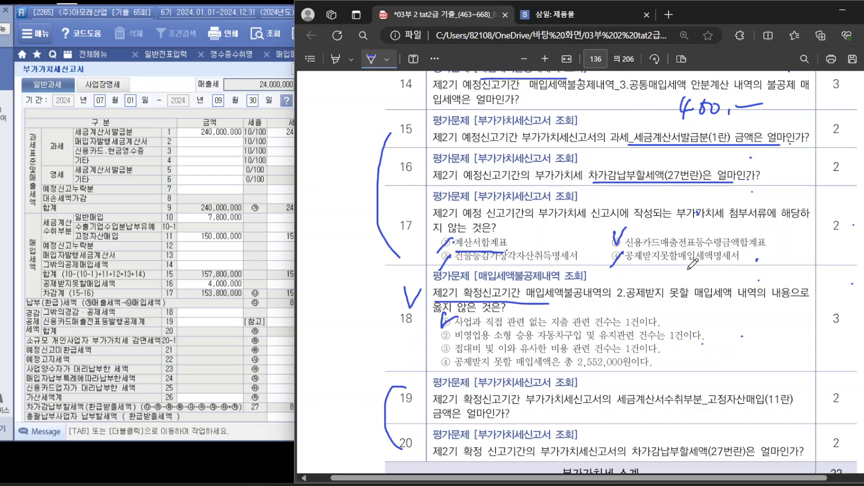
Load the saved 부가가치세신고서 for 2024 from 10/01 through 12/31 as 1.정기신고, without saving the current return.
scroll(689, 266, down, 2)
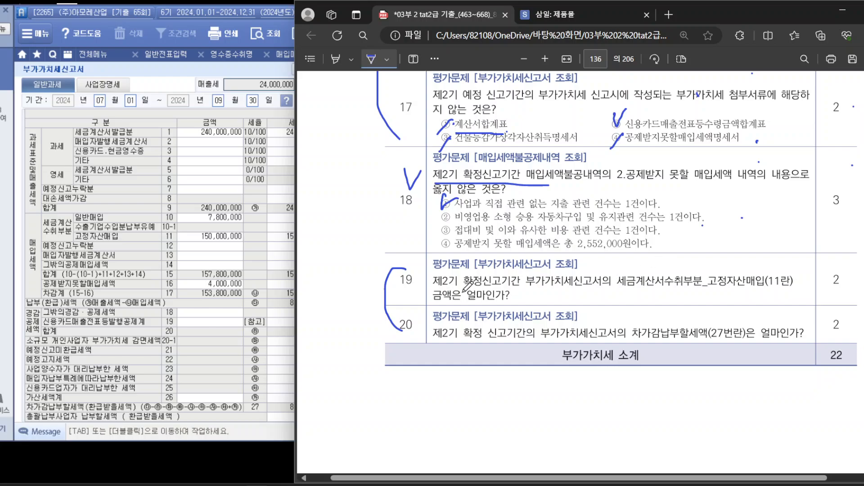
click(103, 107)
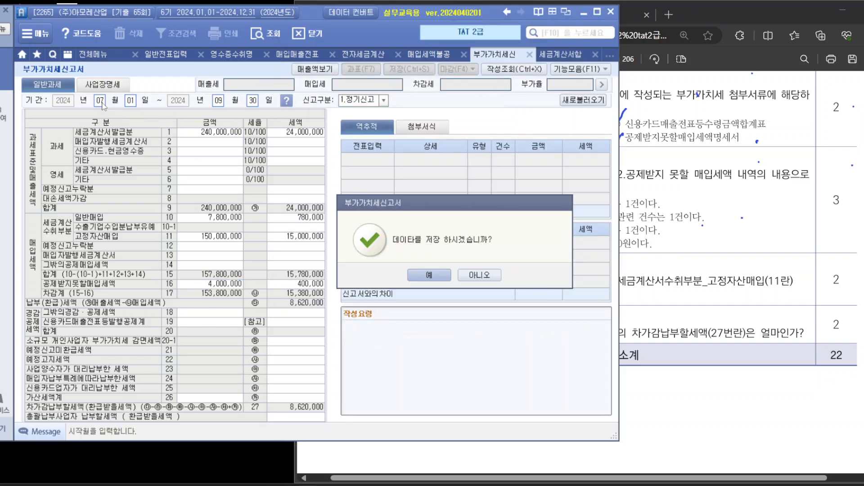
click(480, 277)
text(10)
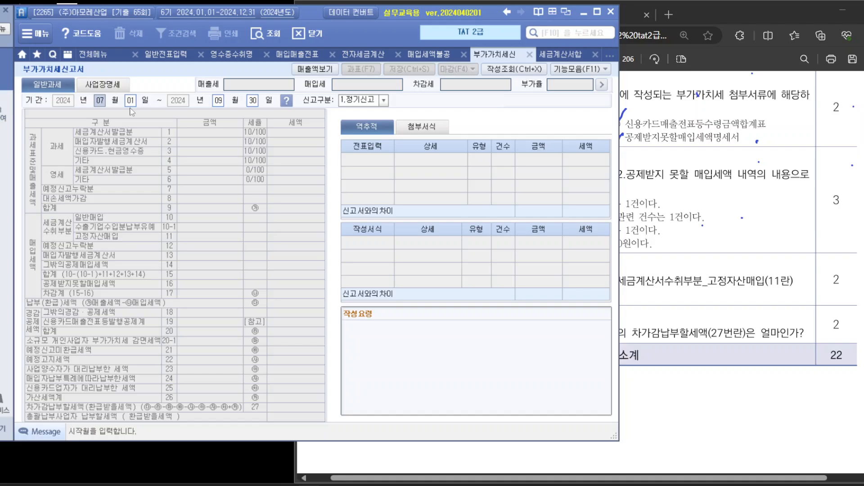
key(Return)
key(Return)
text(12)
key(Return)
key(Return)
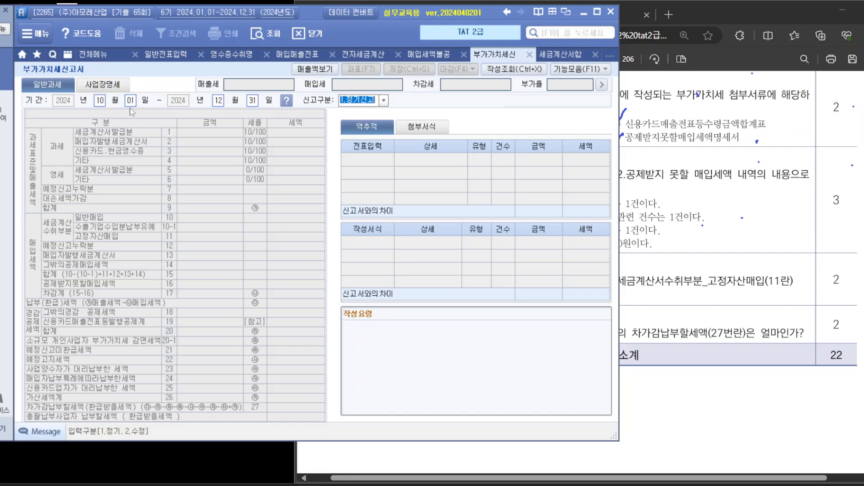
key(Return)
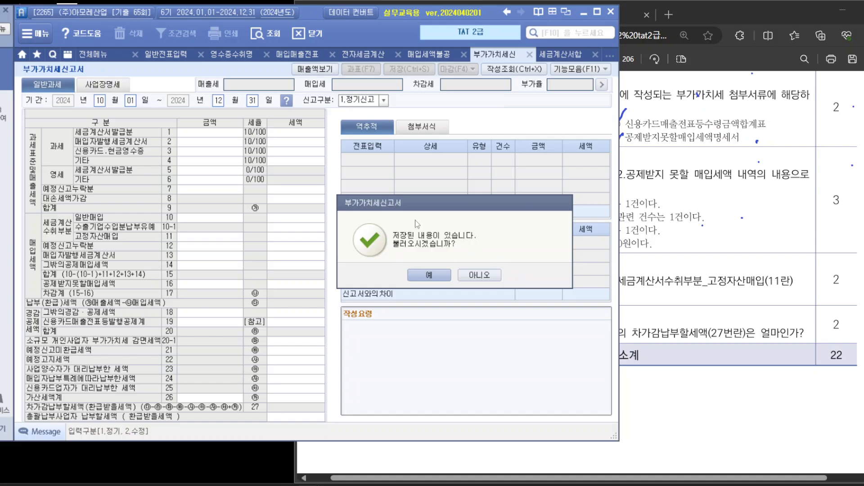
click(430, 275)
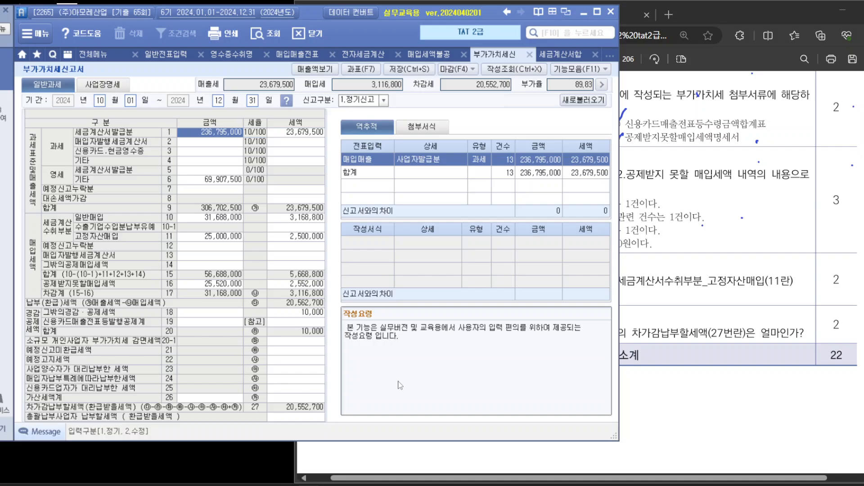
Circle 11란 in question 19 on the worksheet and look up 고정자산매입 (line 11) in the return.
click(779, 277)
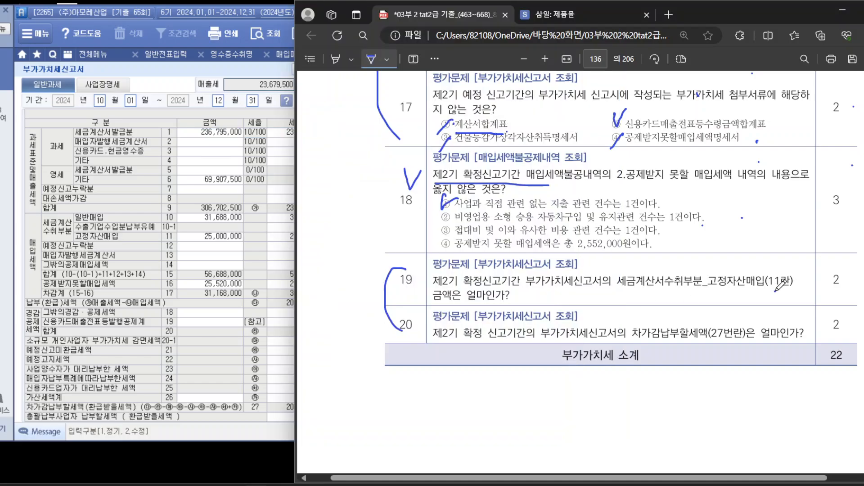
drag(790, 291, 794, 275)
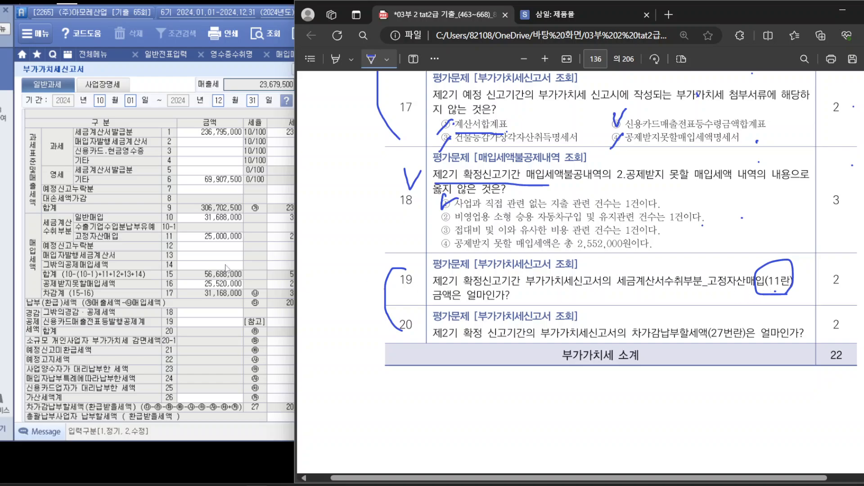
click(225, 237)
click(724, 283)
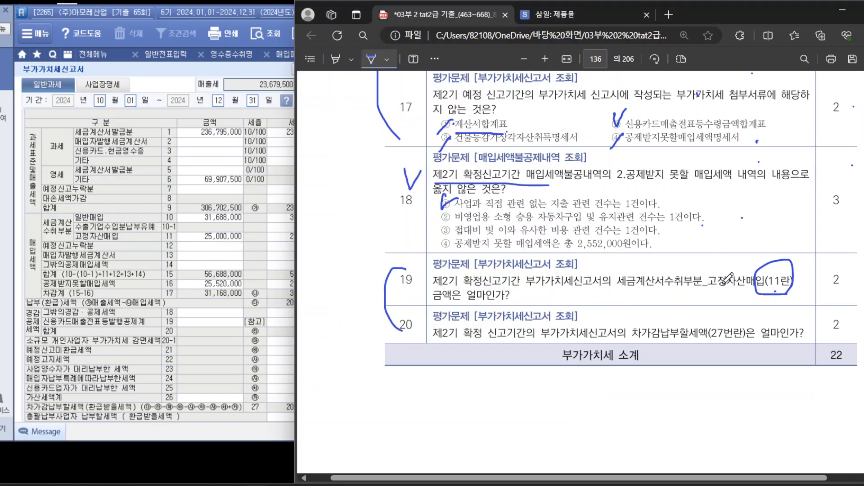
click(232, 242)
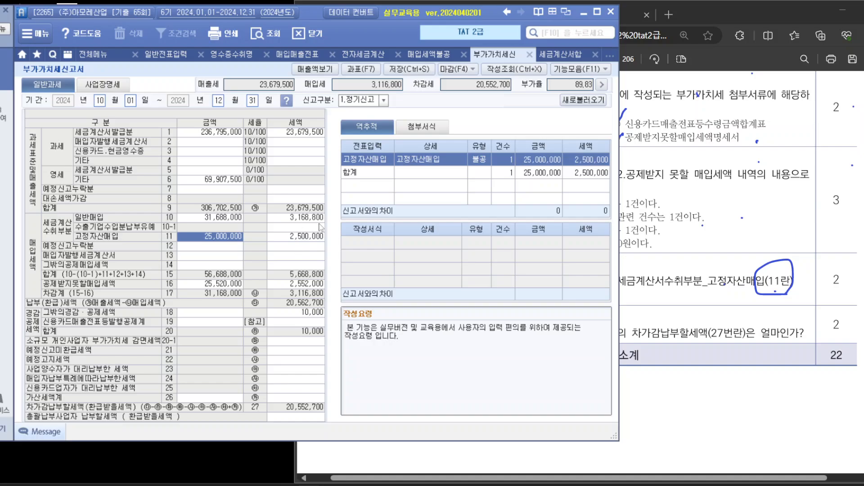
Underline 차가감납부할세액(27번란) in question 20 on the worksheet and look up line 27 in the return.
click(754, 331)
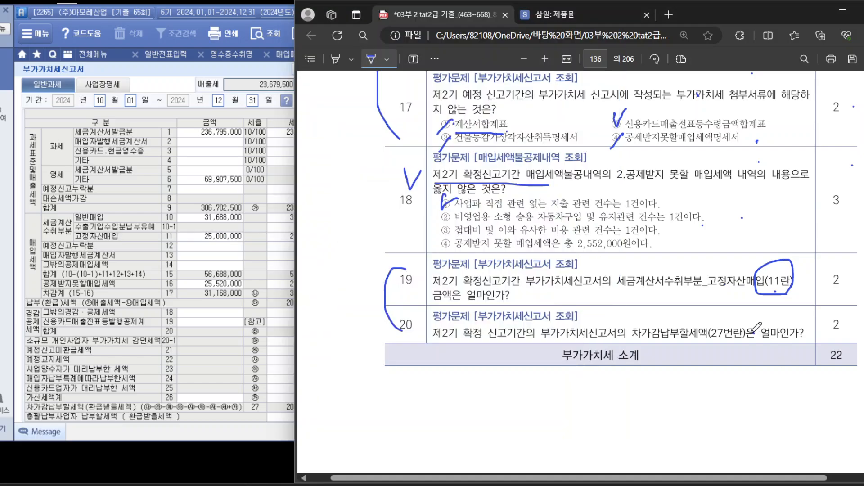
drag(645, 346, 792, 348)
click(219, 397)
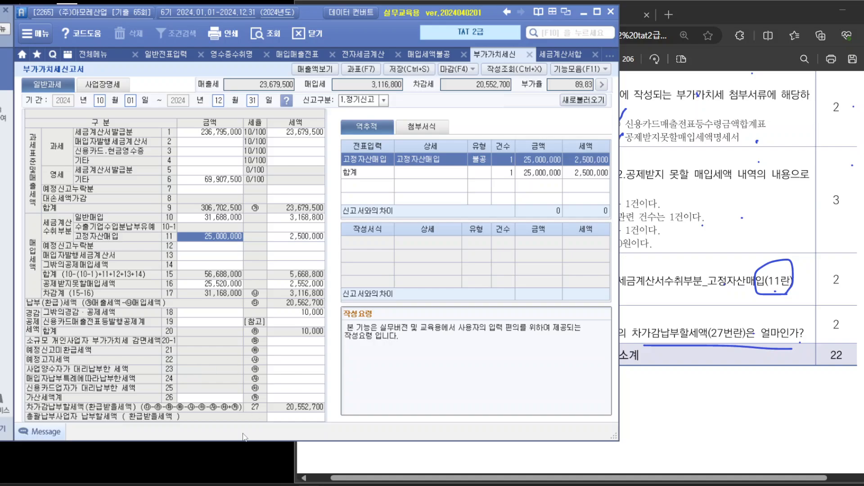
click(780, 384)
Move past the VAT questions to the 결산 section and examine the 수동결산 task with its 장기차입금 내역.
scroll(779, 384, up, 9)
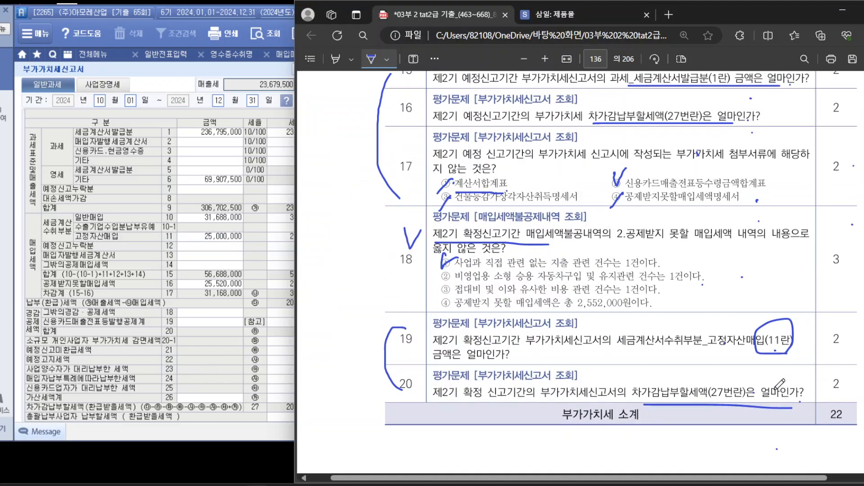
scroll(783, 387, down, 6)
scroll(785, 393, down, 4)
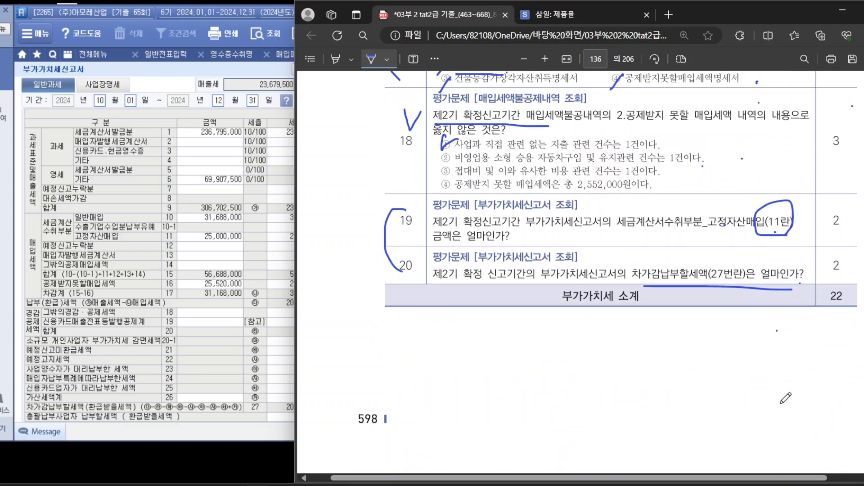
scroll(785, 398, down, 9)
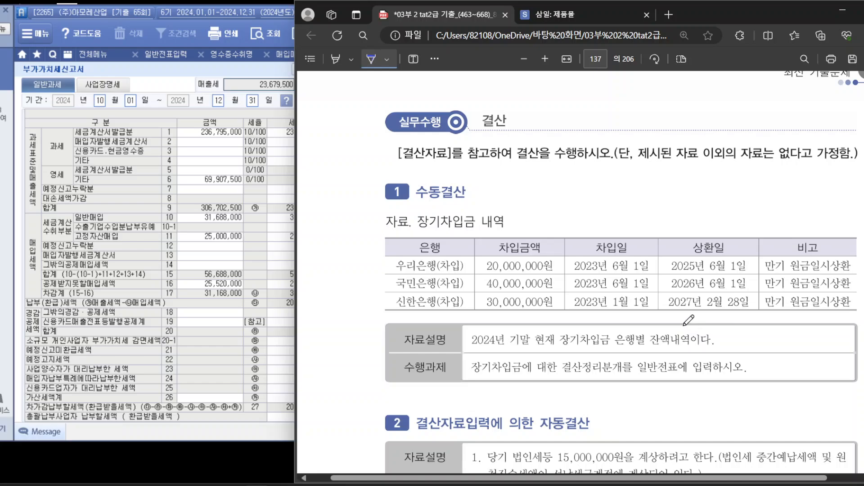
scroll(686, 320, down, 2)
scroll(689, 318, up, 2)
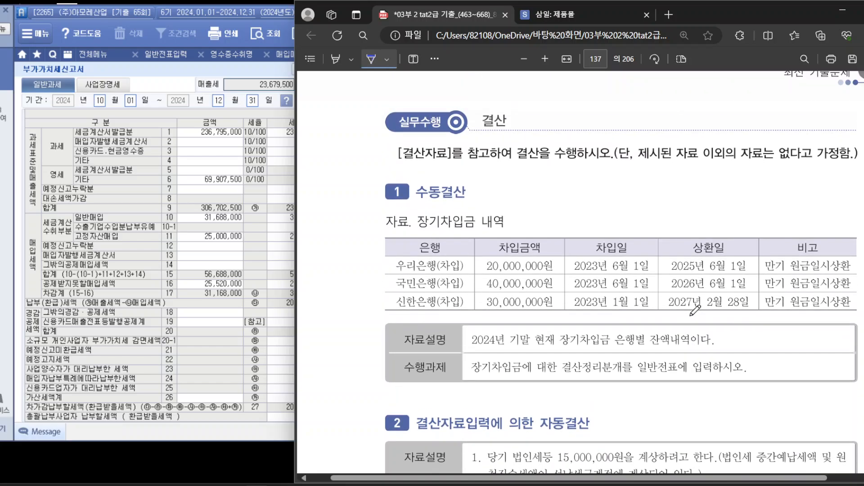